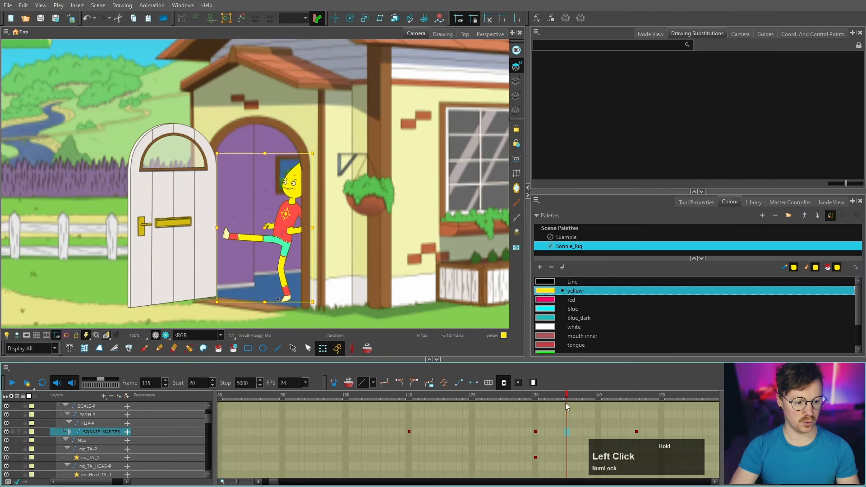
Convert the SONNIE_MASTER keyframe at frame 130 to a motion keyframe and add a keyframe at frame 136.
{"action": "left_click_drag", "start_coordinate": [565, 403], "coordinate": [388, 398]}
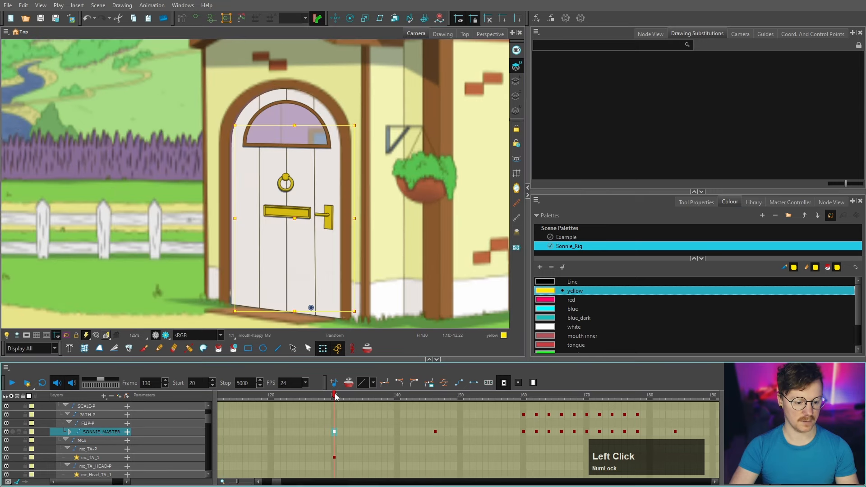
{"action": "left_click_drag", "start_coordinate": [335, 395], "coordinate": [349, 394]}
{"action": "left_click", "coordinate": [333, 432]}
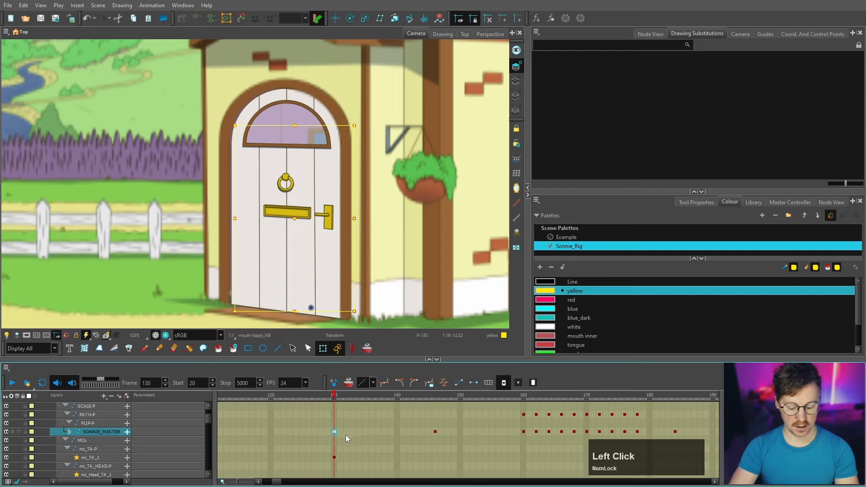
{"action": "key", "text": "k"}
{"action": "left_click_drag", "start_coordinate": [336, 397], "coordinate": [373, 433]}
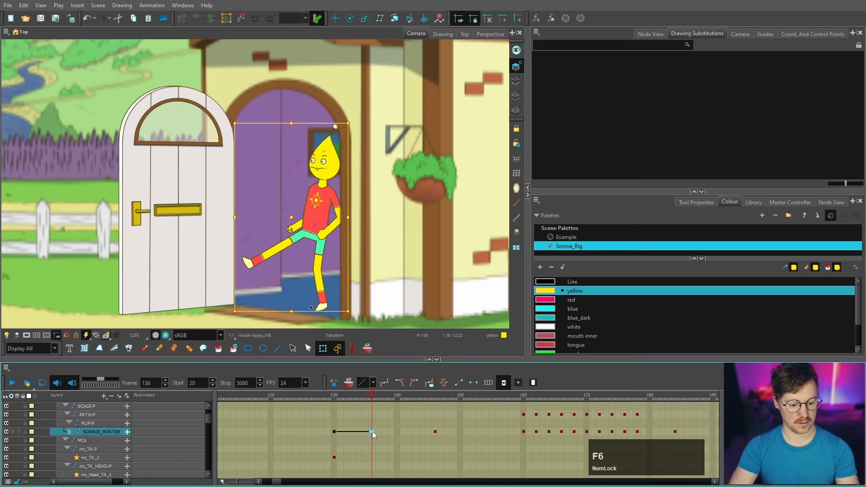
Try a slight skew of the character at the frame 130 keyframe and scrub around it.
{"action": "left_click", "coordinate": [339, 432]}
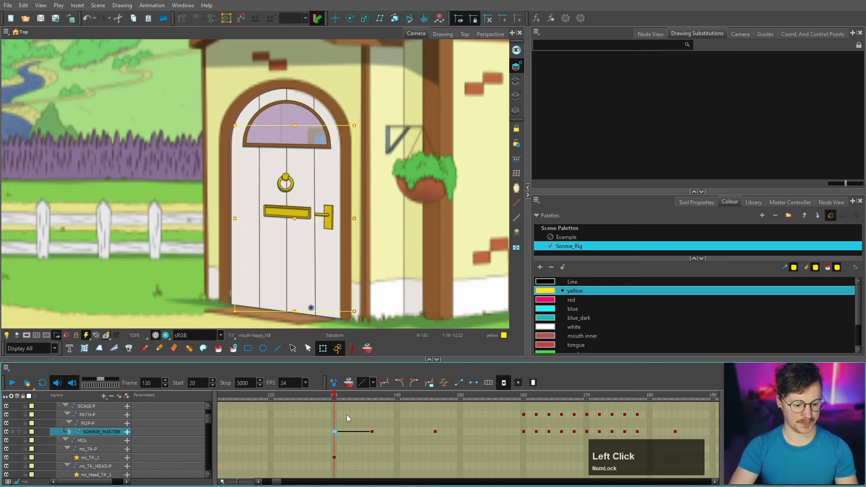
{"action": "left_click", "coordinate": [334, 399]}
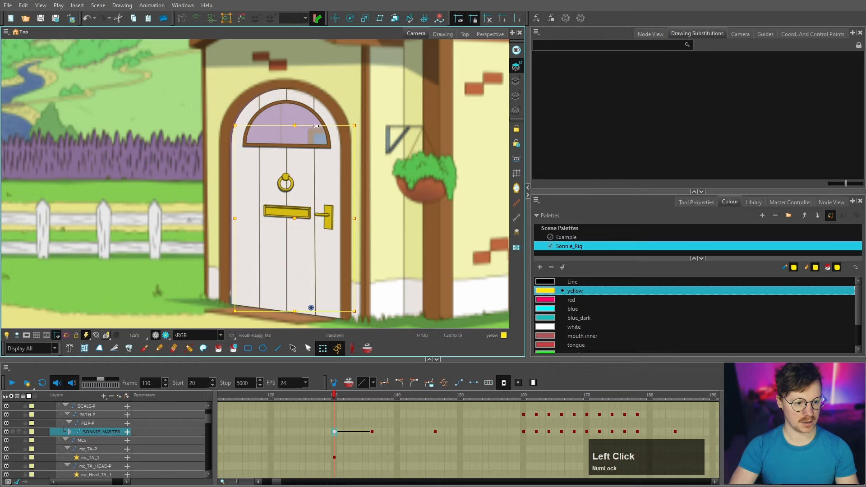
{"action": "left_click_drag", "start_coordinate": [316, 125], "coordinate": [310, 126]}
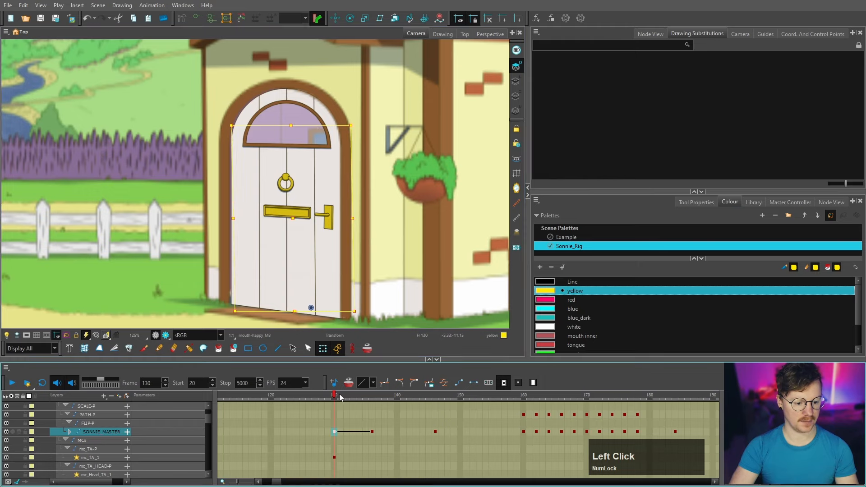
{"action": "mouse_move", "coordinate": [338, 397]}
{"action": "left_mouse_down"}
{"action": "mouse_move", "coordinate": [384, 399]}
{"action": "mouse_move", "coordinate": [335, 398]}
{"action": "left_mouse_up"}
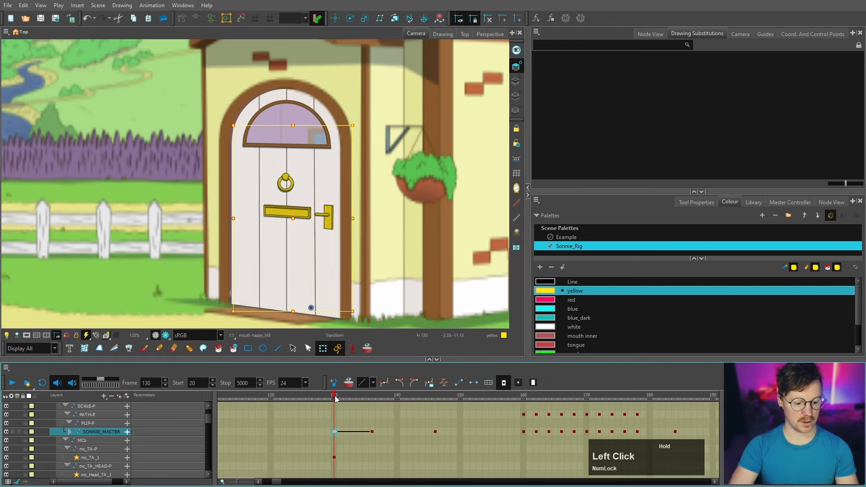
Toggle the Timeline View toolbar off and on, and open its Toolbar Manager to examine the ease tools.
{"action": "left_click", "coordinate": [397, 384]}
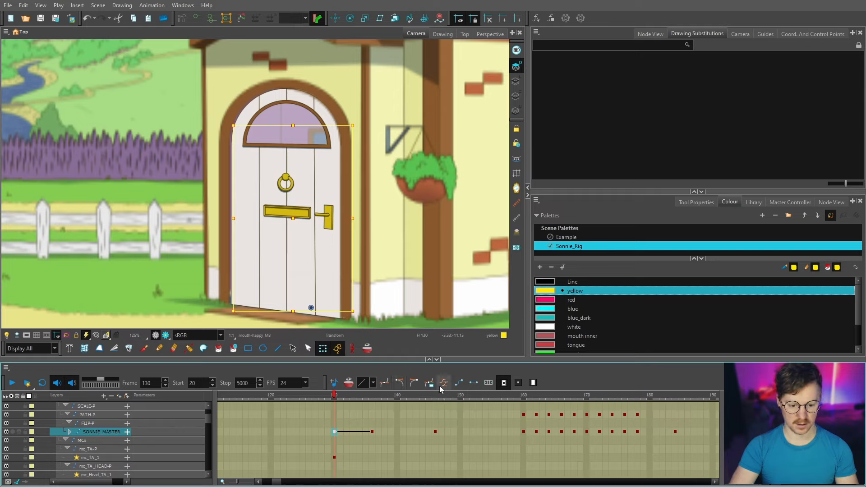
{"action": "left_click", "coordinate": [567, 387]}
{"action": "right_click", "coordinate": [564, 387]}
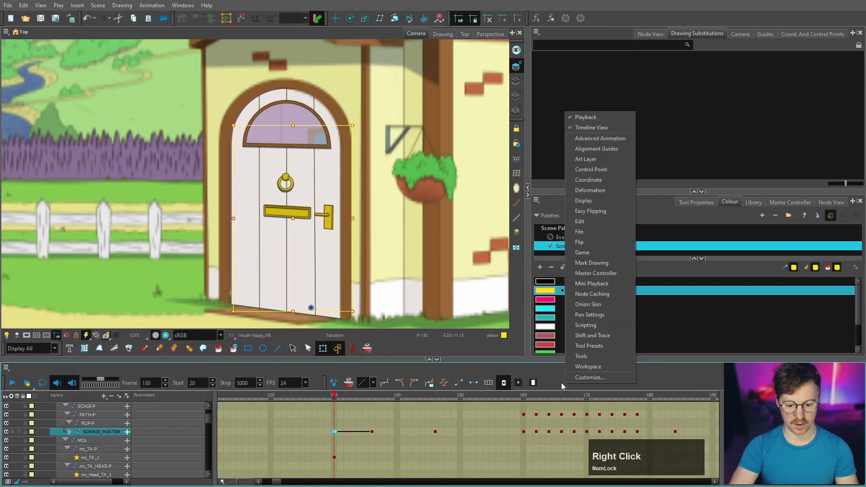
{"action": "left_click", "coordinate": [594, 128]}
{"action": "right_click", "coordinate": [542, 382]}
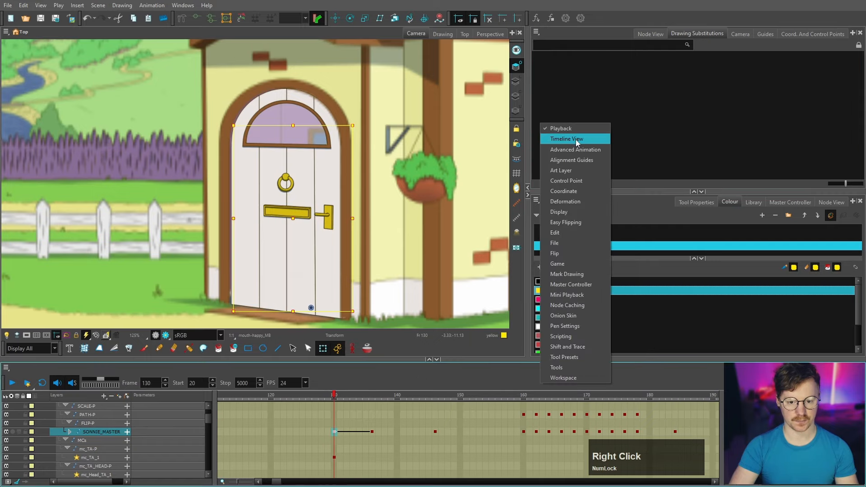
{"action": "left_click", "coordinate": [566, 139]}
{"action": "right_click", "coordinate": [581, 379]}
{"action": "left_click", "coordinate": [581, 377]}
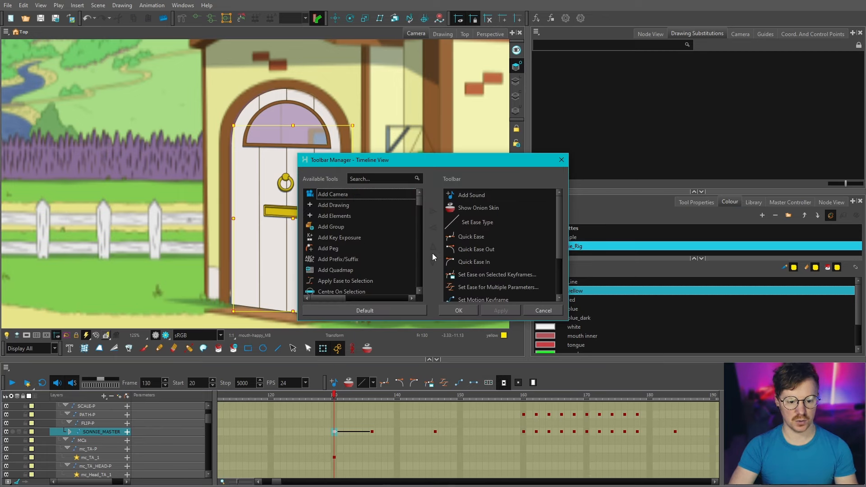
{"action": "left_click", "coordinate": [543, 310]}
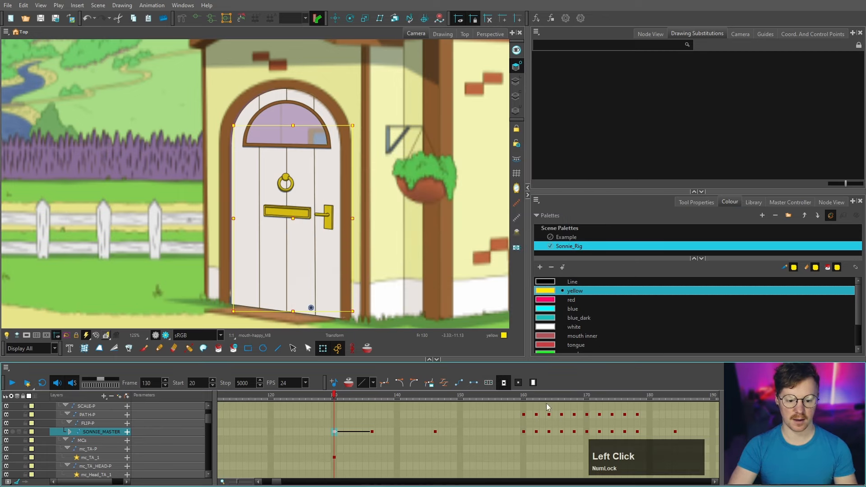
Try a custom multi-parameter ease at frame 130 with left ratios about 31 and 50 and right ratios about 77 and 35.
{"action": "left_click", "coordinate": [446, 382]}
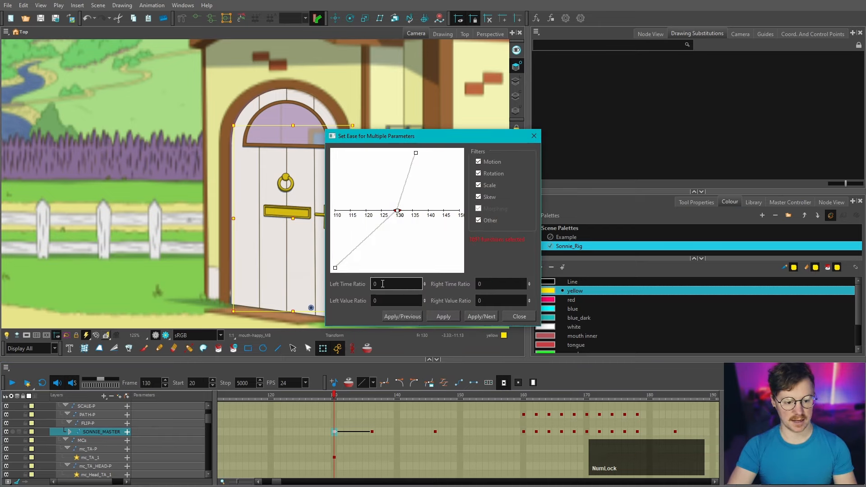
{"action": "left_click_drag", "start_coordinate": [397, 211], "coordinate": [379, 243]}
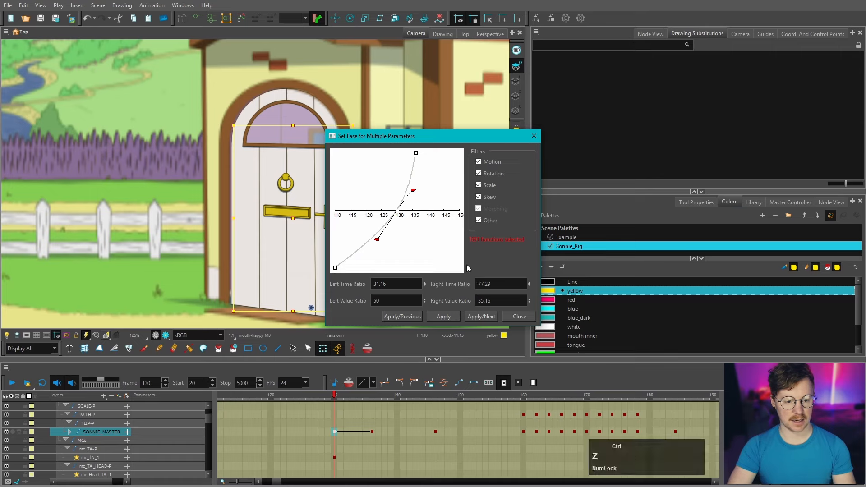
{"action": "left_click", "coordinate": [443, 316]}
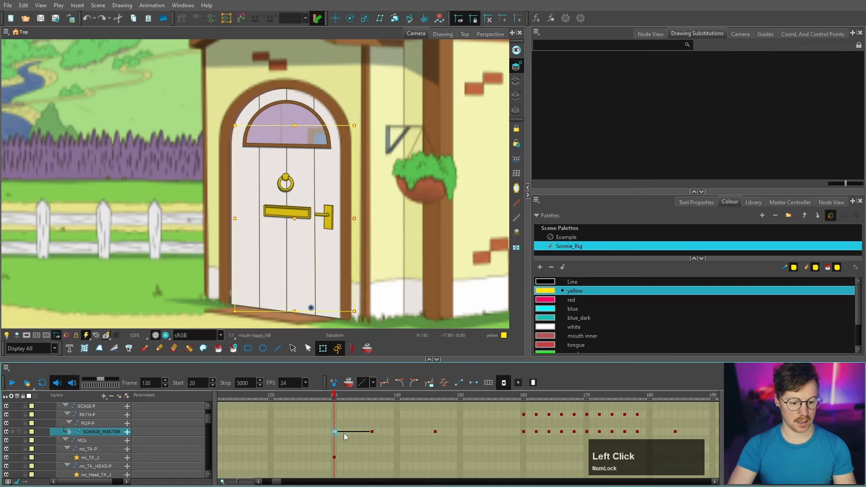
Apply Quick Ease Out to the frame 130 keyframe and set its right time ratio to 0 for multiple parameters.
{"action": "left_click", "coordinate": [399, 384]}
{"action": "left_click", "coordinate": [371, 432]}
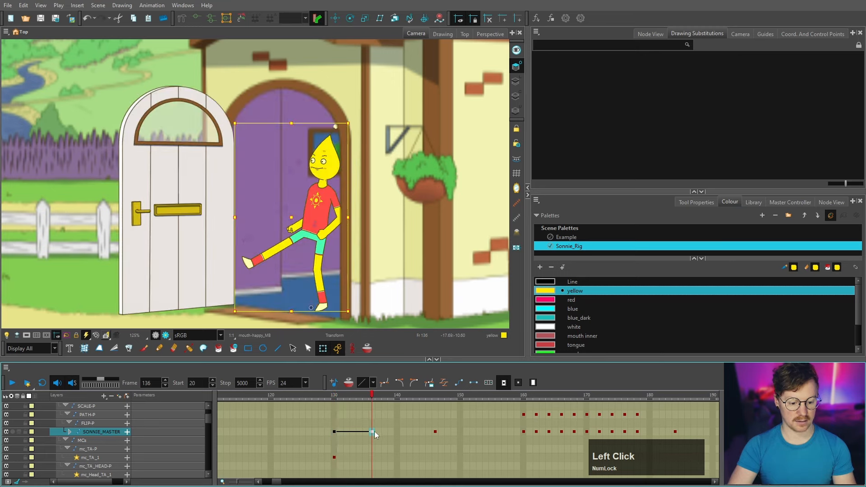
{"action": "left_click", "coordinate": [444, 384]}
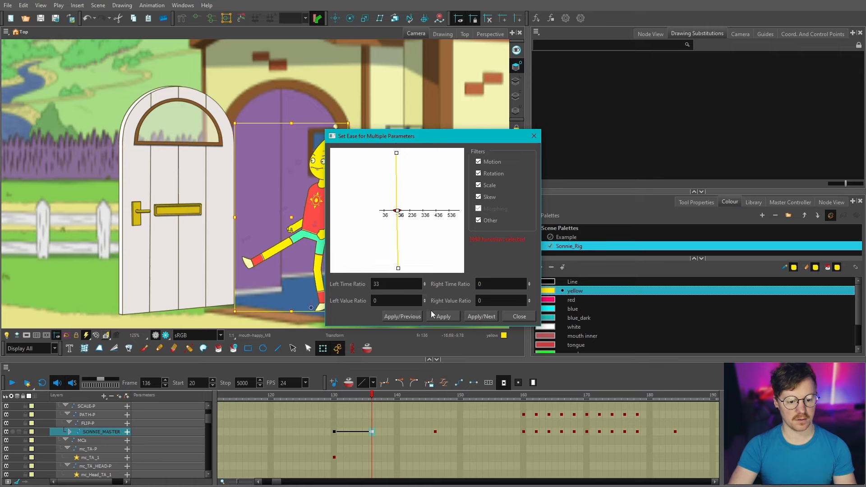
{"action": "left_click", "coordinate": [402, 316]}
{"action": "left_click", "coordinate": [477, 284]}
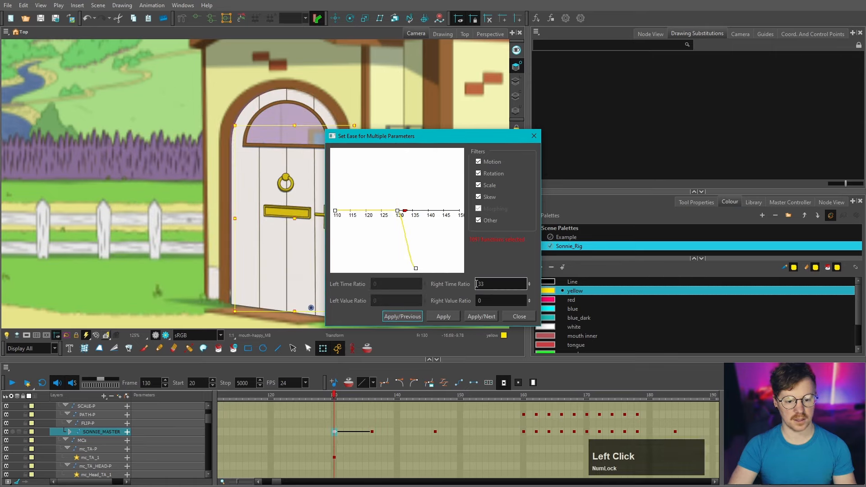
{"action": "double_click", "coordinate": [478, 284]}
{"action": "type", "text": "0"}
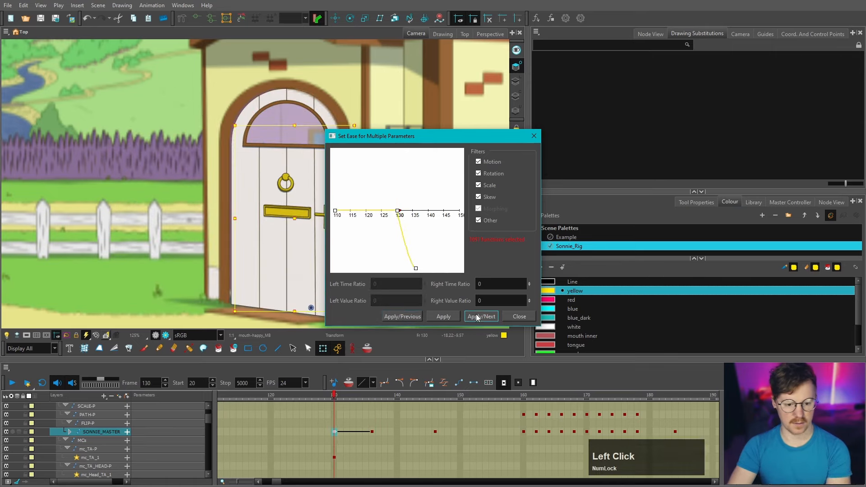
{"action": "left_click", "coordinate": [476, 316]}
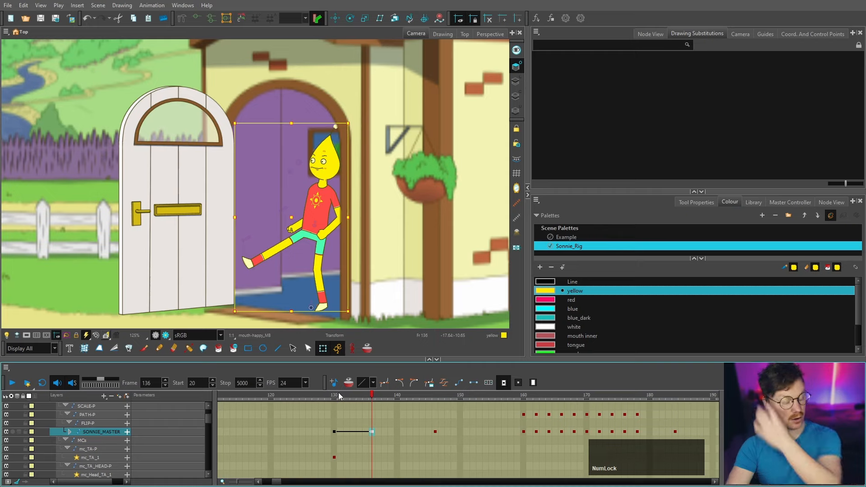
Check the poses between frames 130 and 136 and add in-between SONNIE_MASTER keyframes at frames 132 and 134.
{"action": "left_click", "coordinate": [347, 432]}
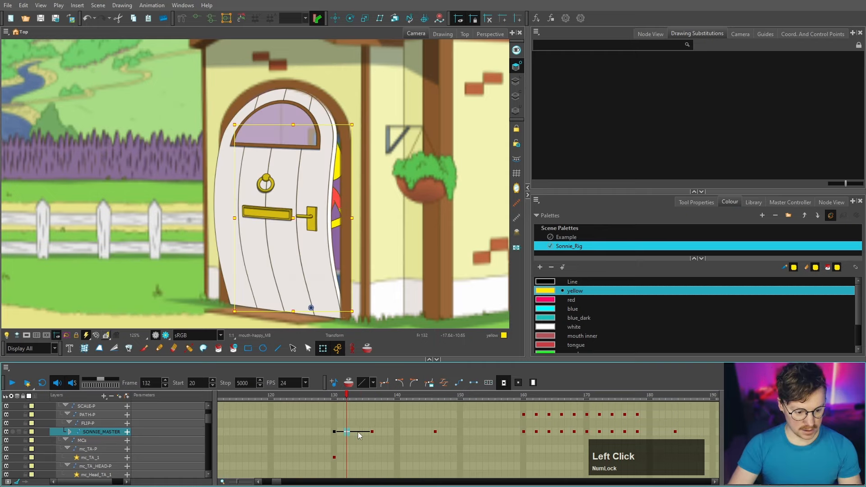
{"action": "left_click", "coordinate": [359, 432]}
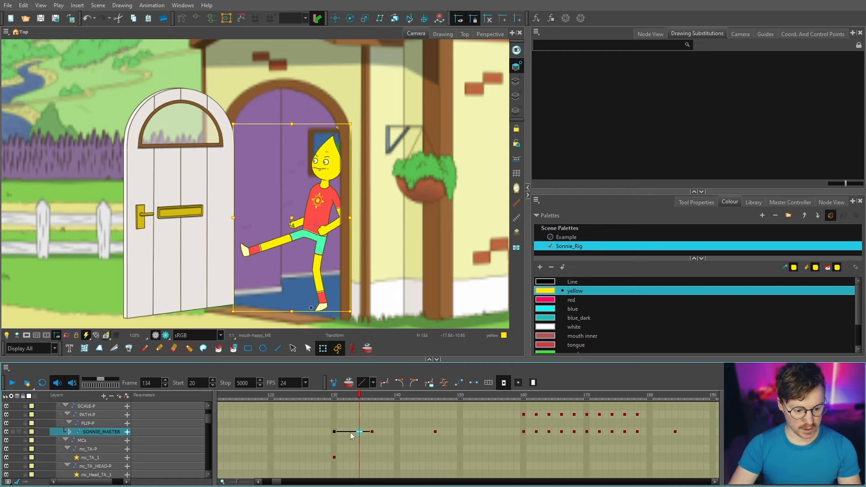
{"action": "left_click", "coordinate": [335, 432]}
{"action": "left_click", "coordinate": [360, 432]}
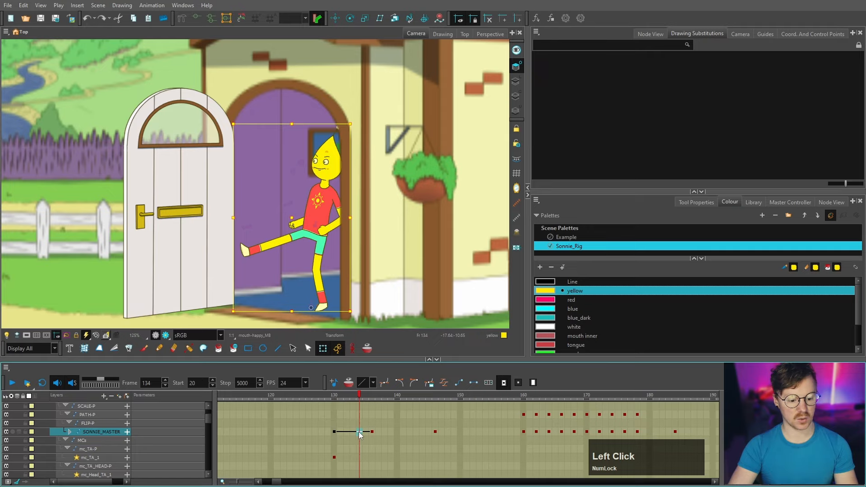
{"action": "left_click", "coordinate": [365, 431]}
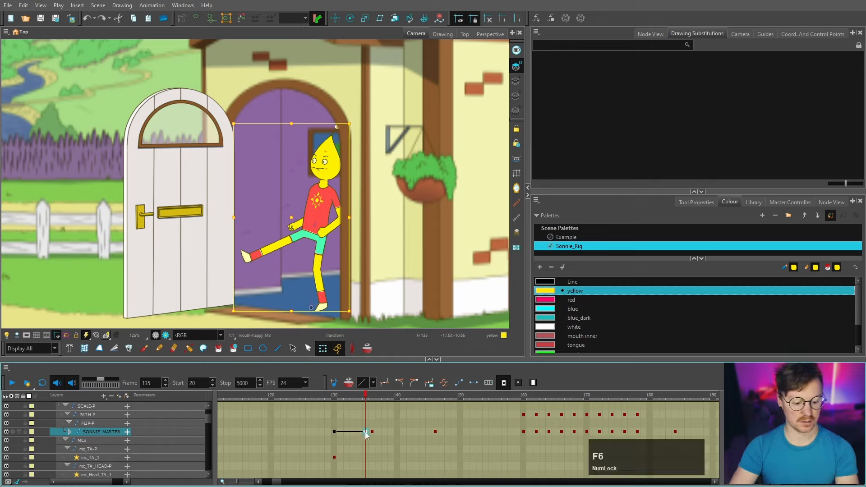
{"action": "left_click", "coordinate": [347, 432]}
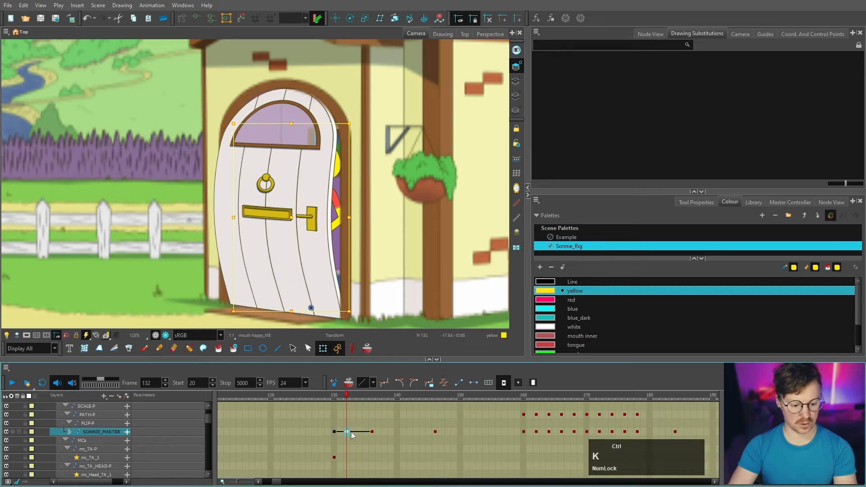
{"action": "left_click", "coordinate": [365, 432]}
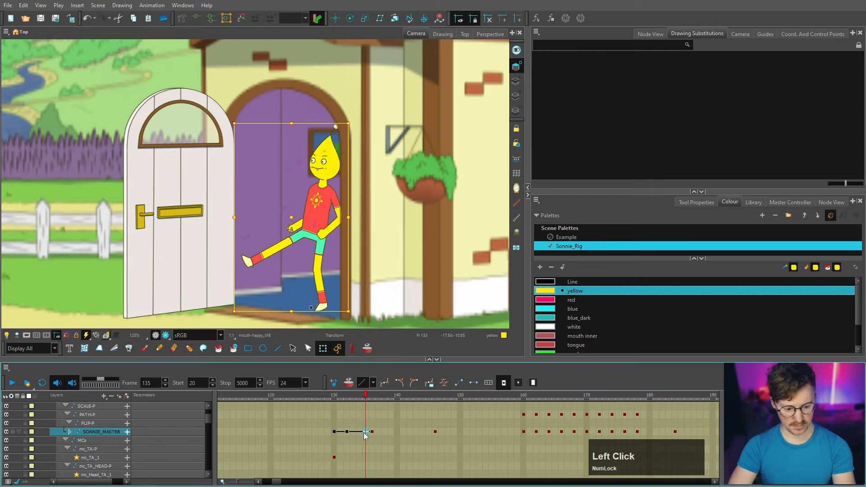
{"action": "left_click", "coordinate": [359, 432]}
Convert the SONNIE_MASTER keyframes from frame 130 to 136 to stop-motion keyframes and save the scene.
{"action": "left_click", "coordinate": [334, 432]}
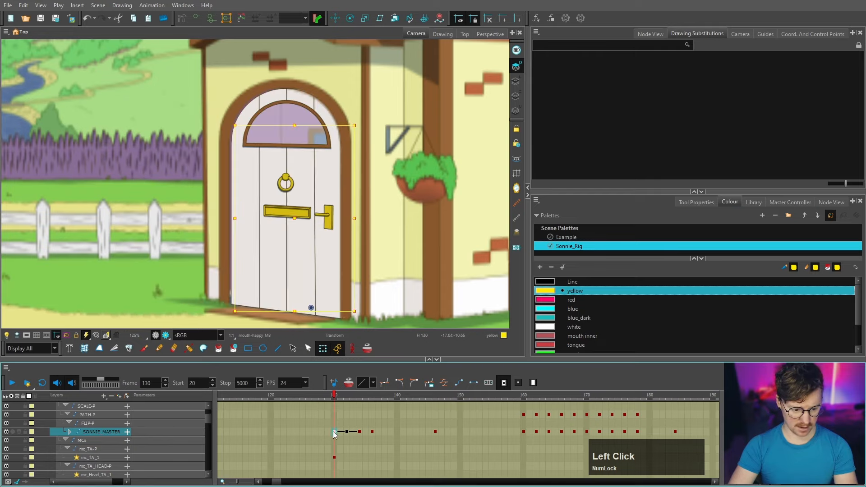
{"action": "left_click", "coordinate": [372, 432], "text": "shift"}
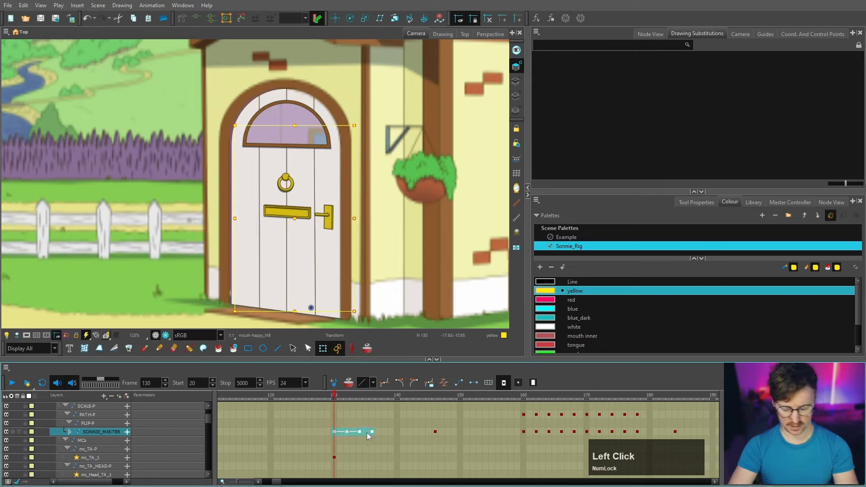
{"action": "key", "text": "l"}
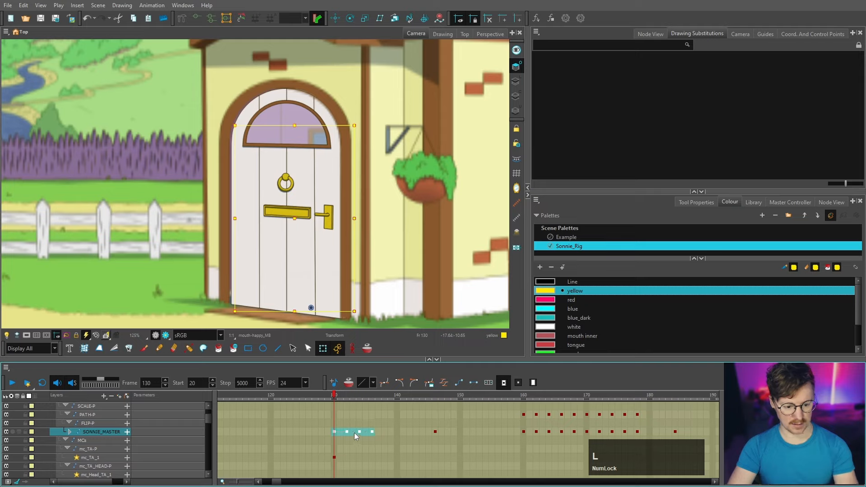
{"action": "left_click", "coordinate": [335, 433]}
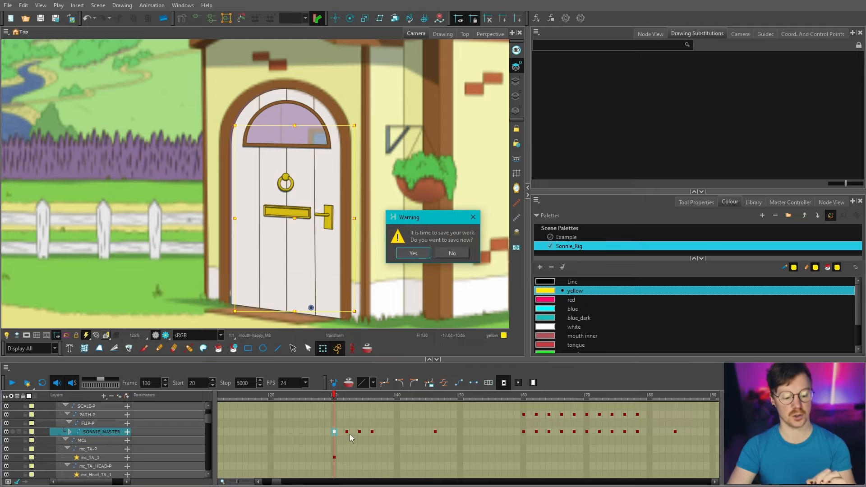
{"action": "left_click", "coordinate": [413, 253]}
Scrub through the kick poses and extend the SONNIE_MASTER exposure at frame 128 by two frames.
{"action": "left_click", "coordinate": [340, 398]}
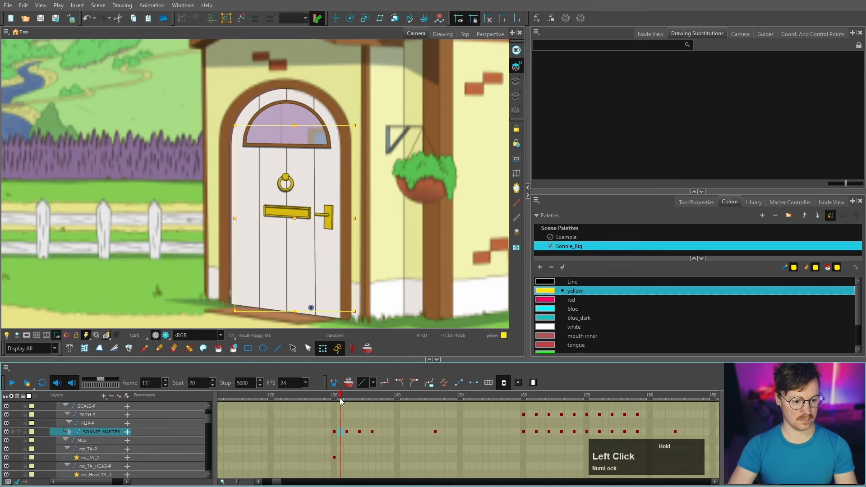
{"action": "mouse_move", "coordinate": [340, 402]}
{"action": "left_mouse_down"}
{"action": "mouse_move", "coordinate": [372, 405]}
{"action": "mouse_move", "coordinate": [326, 405]}
{"action": "mouse_move", "coordinate": [358, 404]}
{"action": "mouse_move", "coordinate": [334, 405]}
{"action": "left_mouse_up"}
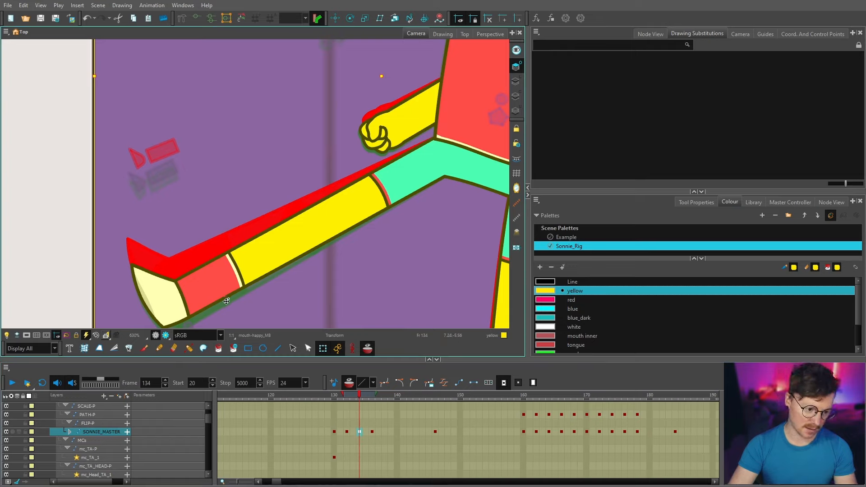
{"action": "left_click_drag", "start_coordinate": [361, 399], "coordinate": [322, 401]}
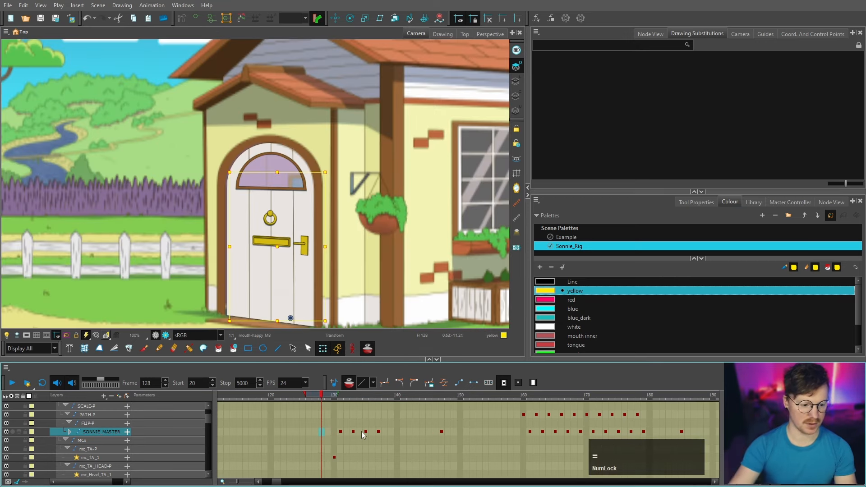
{"action": "key", "text": "shift+equal"}
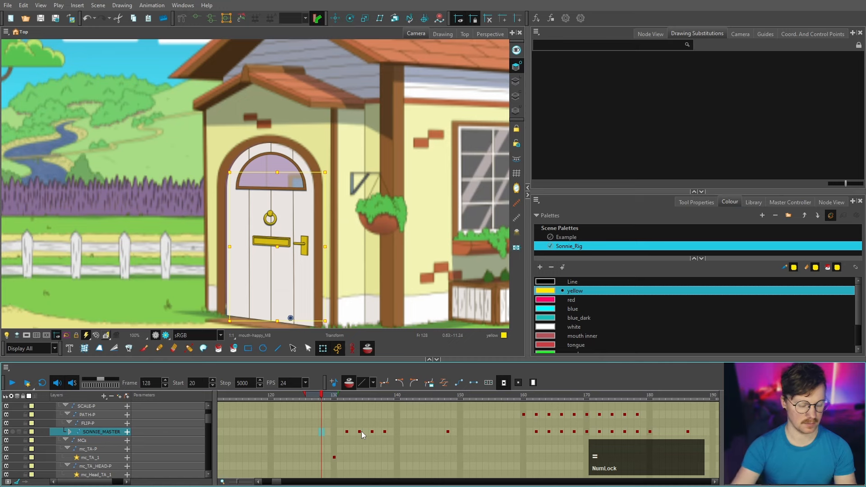
Go to frame 142 on SONNIE_MASTER and turn off the onion skin.
{"action": "left_click", "coordinate": [410, 432]}
{"action": "scroll", "coordinate": [236, 200], "scroll_direction": "up", "scroll_amount": 1}
{"action": "left_click", "coordinate": [366, 348]}
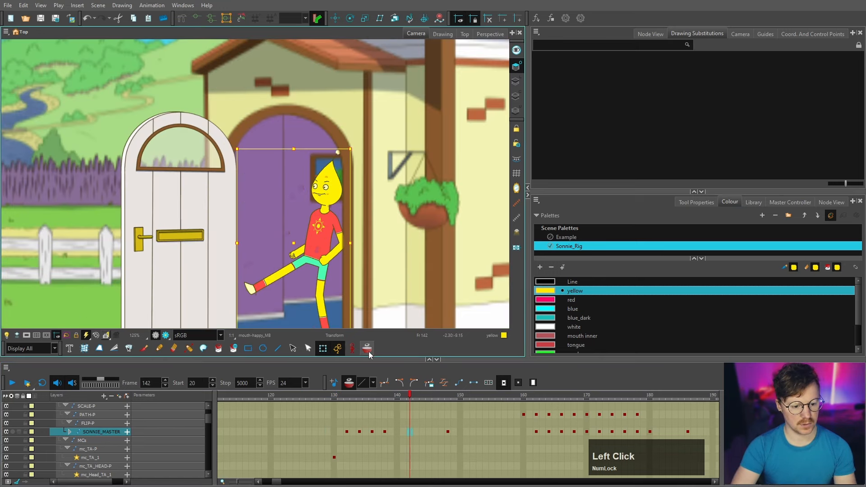
Play back the door kick from frame 128 to review its timing.
{"action": "left_click_drag", "start_coordinate": [347, 400], "coordinate": [324, 399]}
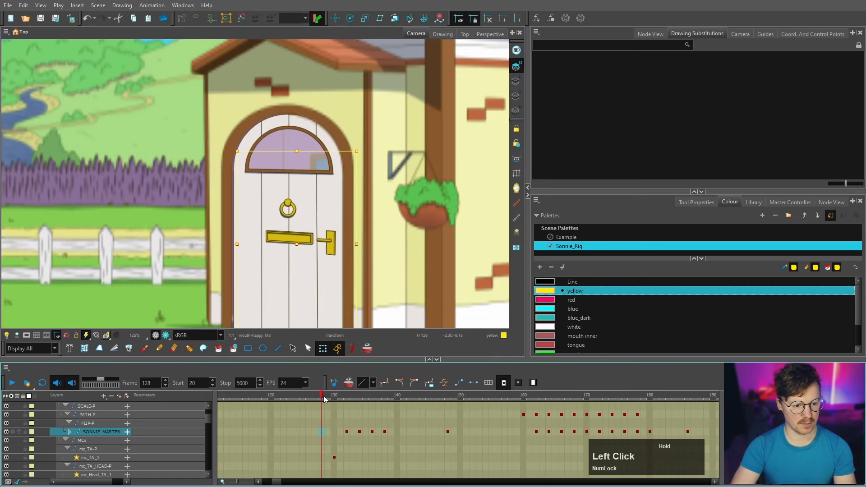
{"action": "left_click", "coordinate": [12, 382]}
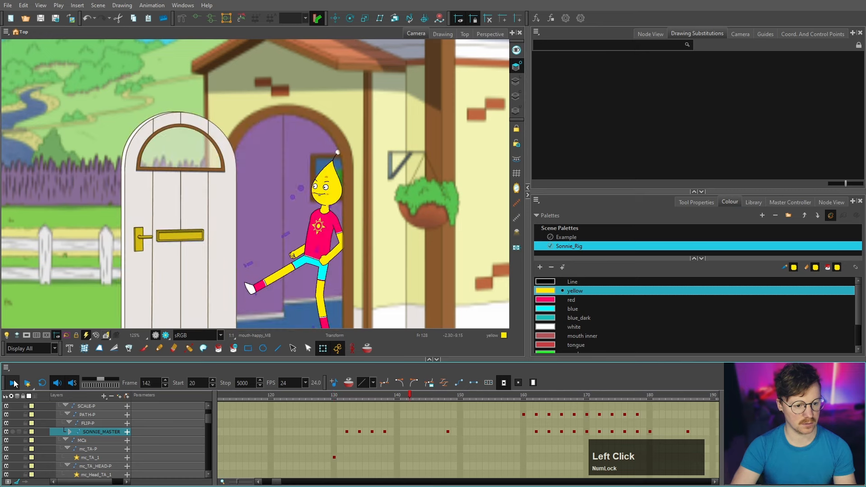
{"action": "left_click_drag", "start_coordinate": [370, 401], "coordinate": [388, 415]}
Copy the SONNIE_MASTER kick pose from frame 138 to frame 142 and move the standing-pose keyframe to frame 150.
{"action": "left_click", "coordinate": [385, 431]}
{"action": "key", "text": "c"}
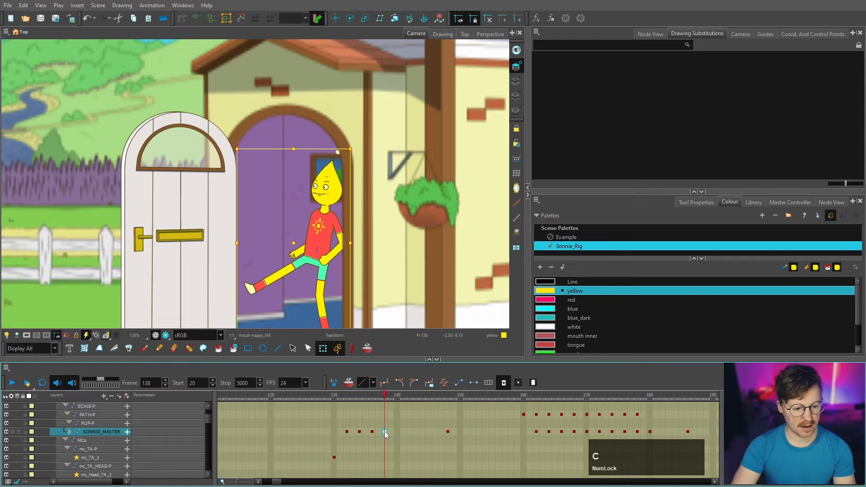
{"action": "left_click", "coordinate": [391, 432]}
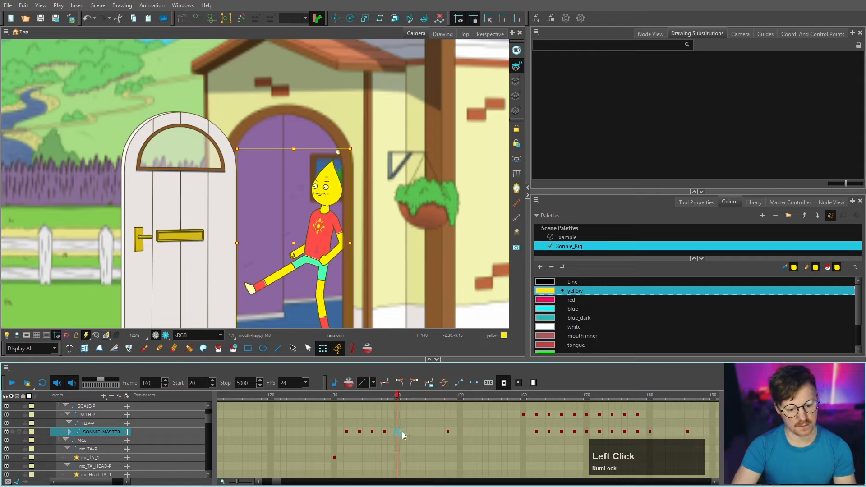
{"action": "left_click_drag", "start_coordinate": [402, 432], "coordinate": [410, 431]}
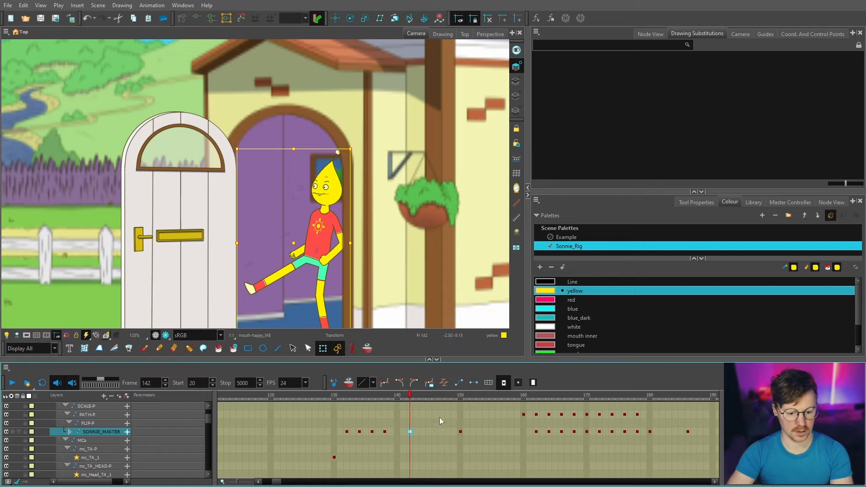
Set the SONNIE_MASTER keyframe at frame 142 to a motion keyframe and check the poses between frames 143 and 149.
{"action": "key", "text": "ctrl"}
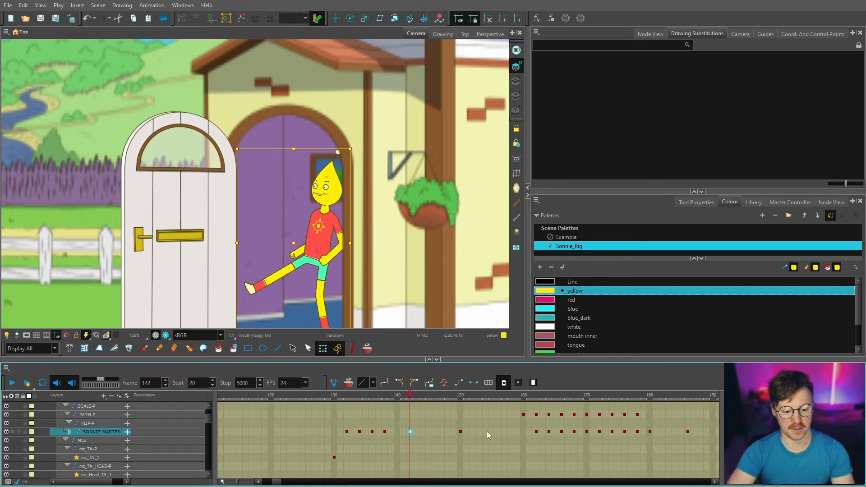
{"action": "left_click", "coordinate": [461, 385]}
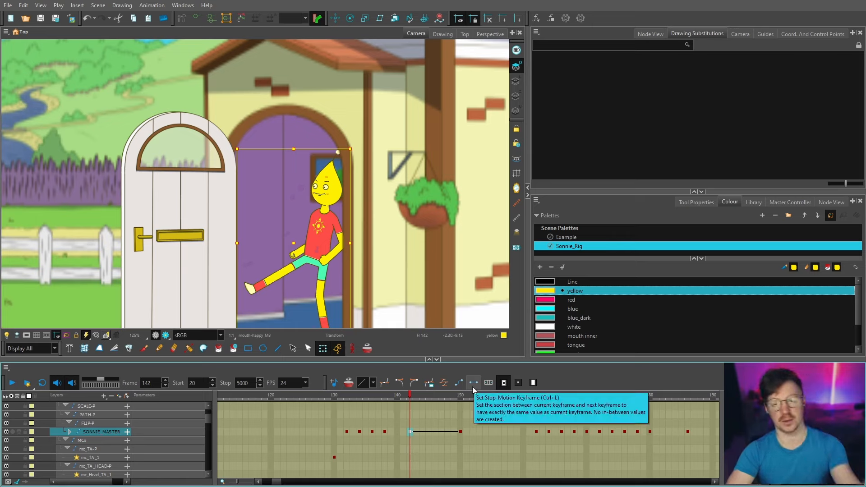
{"action": "left_click", "coordinate": [407, 403]}
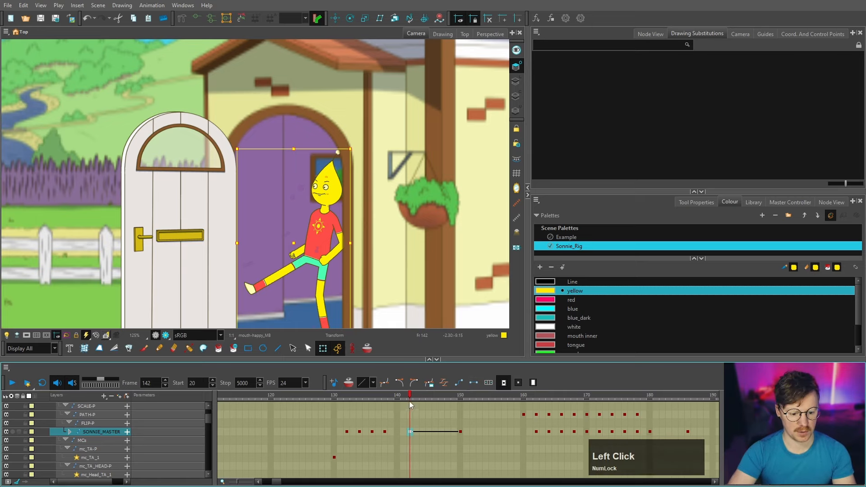
{"action": "left_click", "coordinate": [415, 432]}
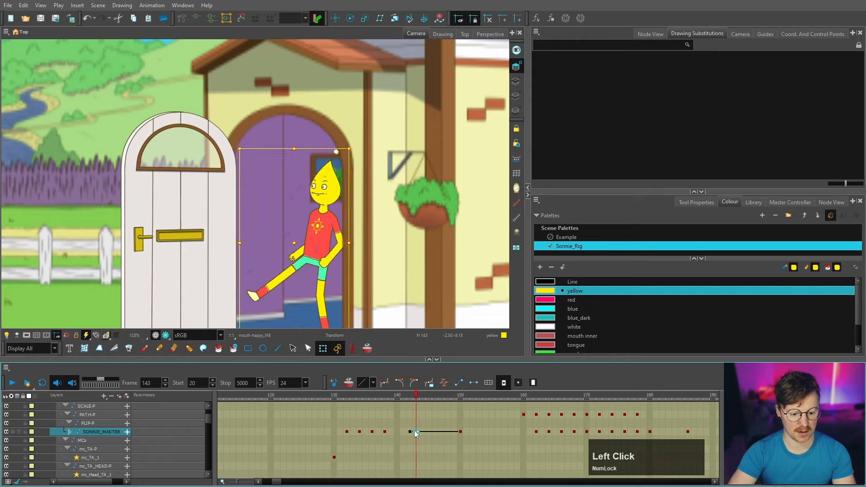
{"action": "left_click", "coordinate": [454, 432]}
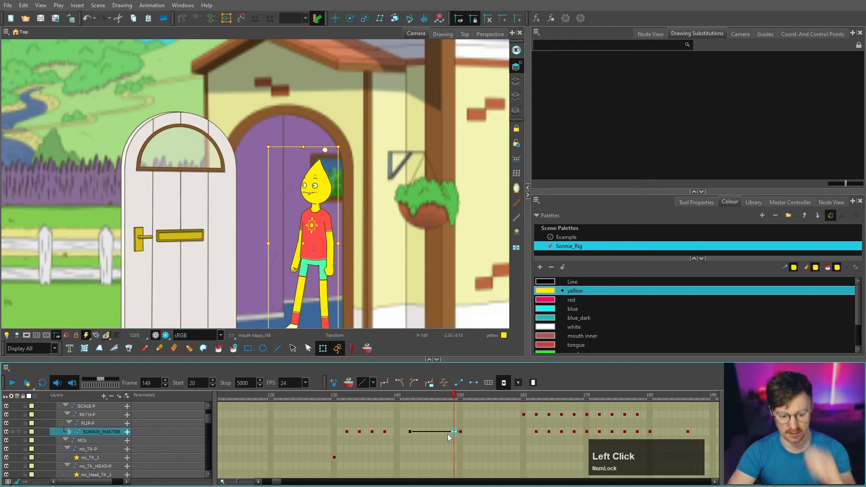
{"action": "left_click", "coordinate": [411, 432]}
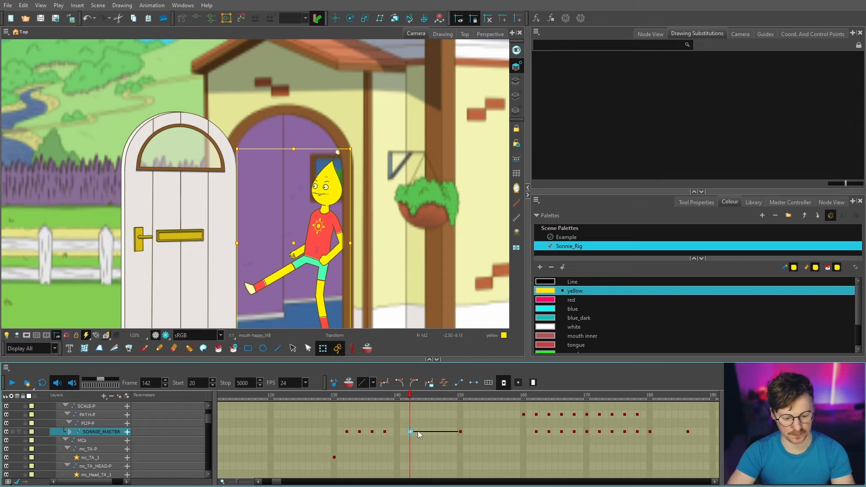
Add an in-between SONNIE_MASTER keyframe at frame 144 and set it as a motion keyframe.
{"action": "left_click", "coordinate": [418, 432]}
{"action": "key", "text": "ctrl+l"}
{"action": "left_click", "coordinate": [418, 433]}
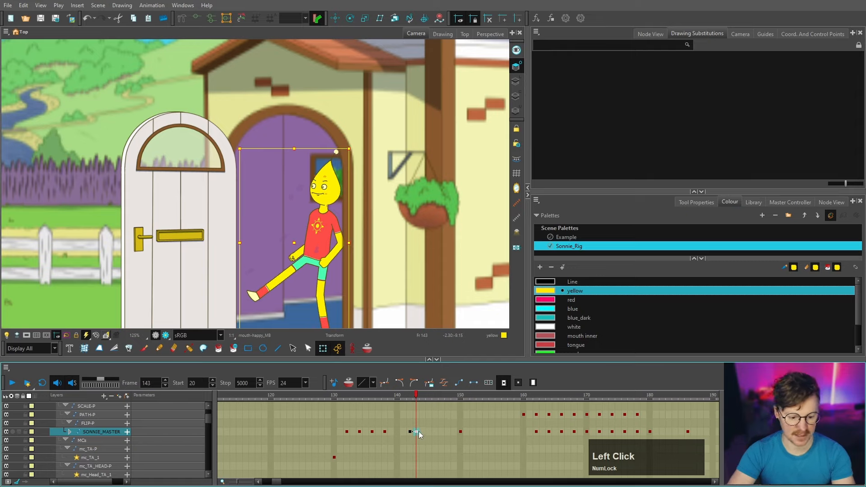
{"action": "left_click_drag", "start_coordinate": [423, 434], "coordinate": [423, 434]}
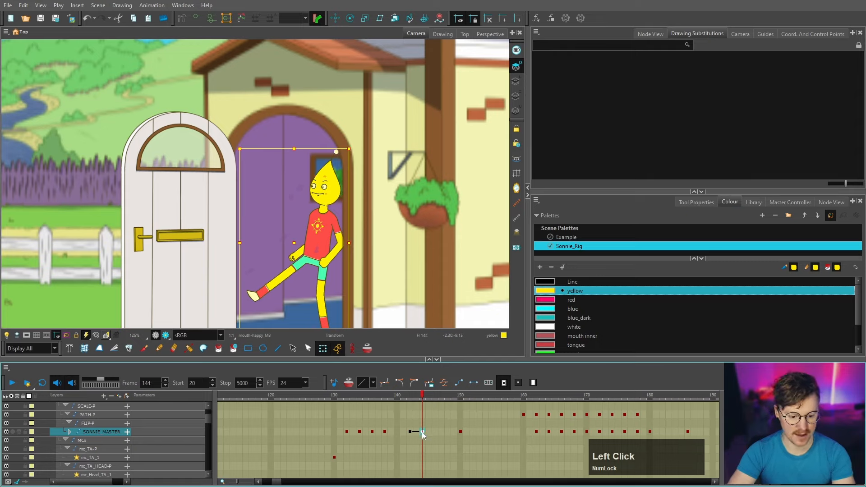
{"action": "key", "text": "ctrl+k"}
Add in-between keyframes at frames 148 and 146, and convert the SONNIE_MASTER keyframes from 142 to 150 to stop-motion.
{"action": "left_click", "coordinate": [455, 432]}
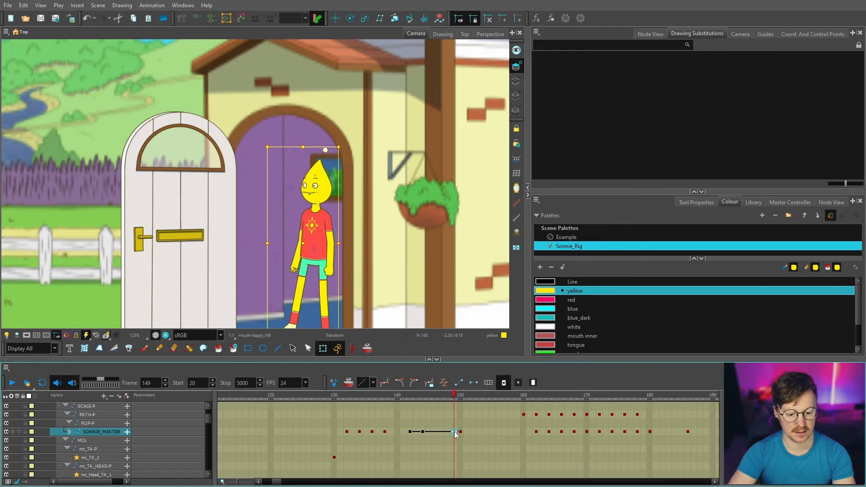
{"action": "left_click_drag", "start_coordinate": [454, 431], "coordinate": [446, 431]}
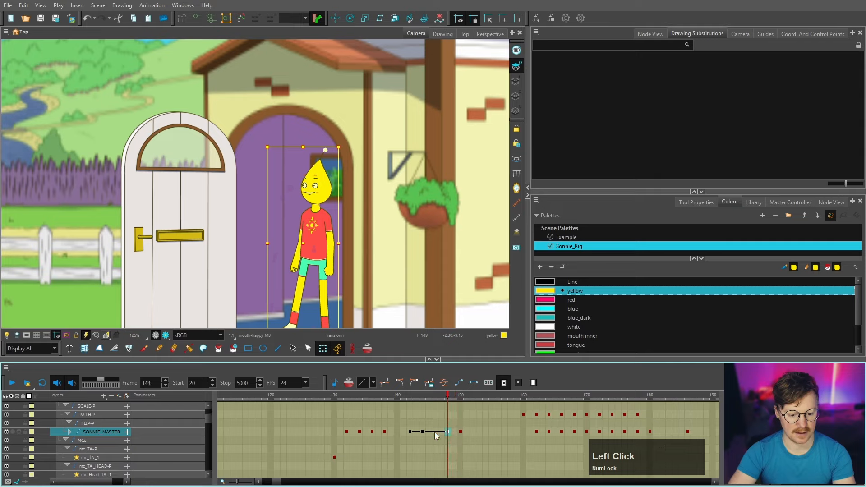
{"action": "left_click", "coordinate": [435, 432]}
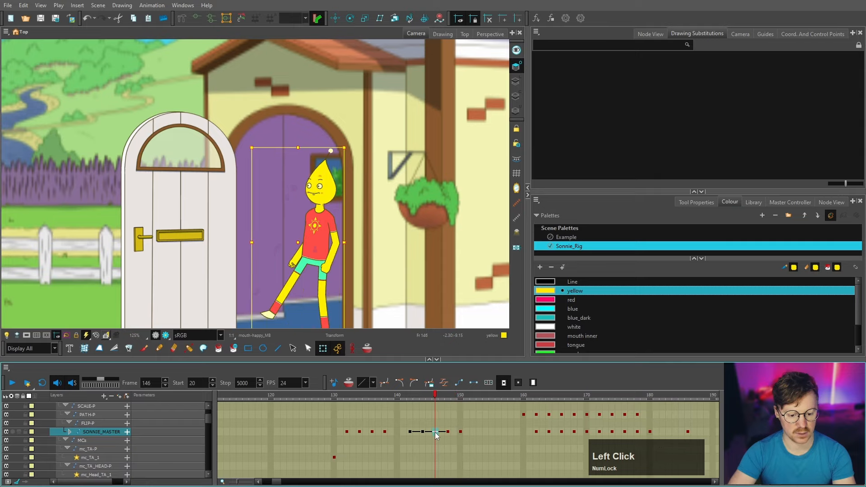
{"action": "left_click", "coordinate": [412, 432]}
{"action": "left_click", "coordinate": [459, 432], "text": "shift"}
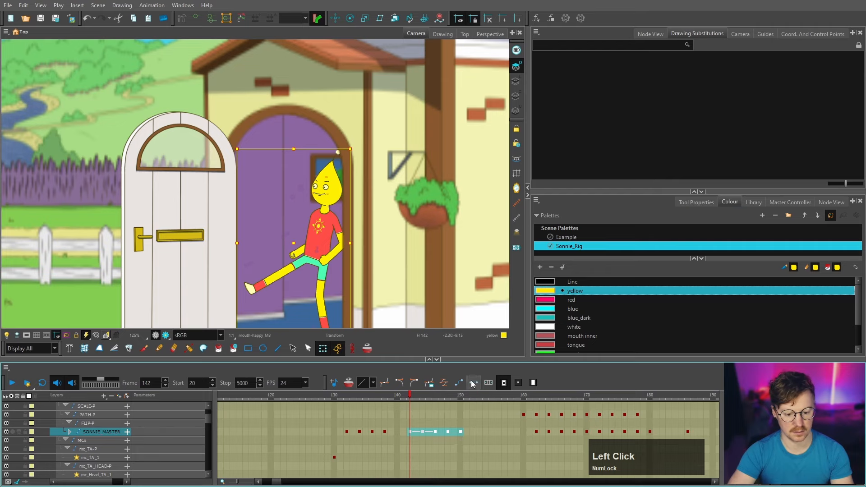
{"action": "left_click", "coordinate": [460, 433]}
Copy the SONNIE_MASTER standing-pose keyframe at frame 150 and paste it at frame 154.
{"action": "mouse_move", "coordinate": [457, 399]}
{"action": "left_mouse_down"}
{"action": "mouse_move", "coordinate": [417, 401]}
{"action": "mouse_move", "coordinate": [466, 402]}
{"action": "mouse_move", "coordinate": [405, 405]}
{"action": "mouse_move", "coordinate": [462, 403]}
{"action": "left_mouse_up"}
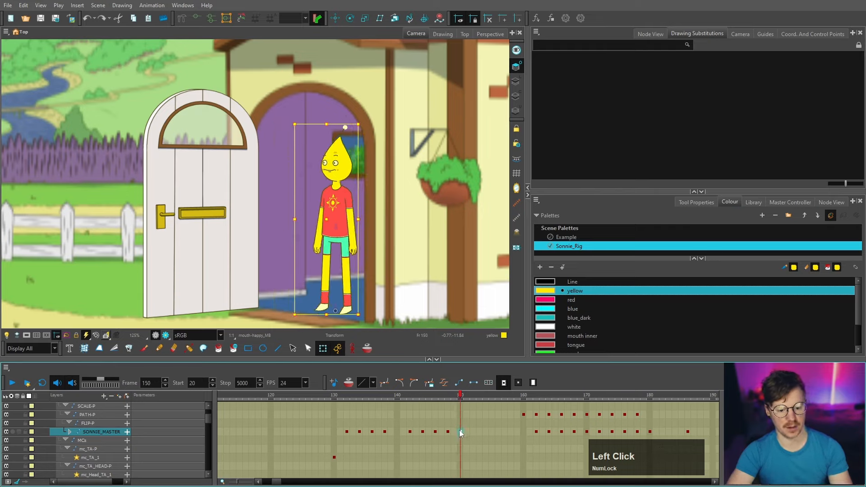
{"action": "key", "text": "c"}
{"action": "left_click", "coordinate": [475, 432]}
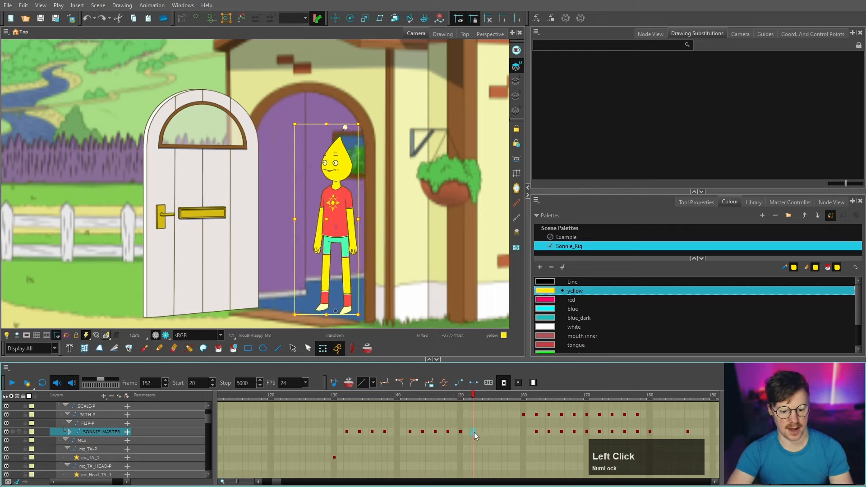
{"action": "left_click", "coordinate": [456, 432]}
{"action": "left_click", "coordinate": [460, 432]}
{"action": "key", "text": "ctrl+c"}
{"action": "left_click", "coordinate": [480, 431]}
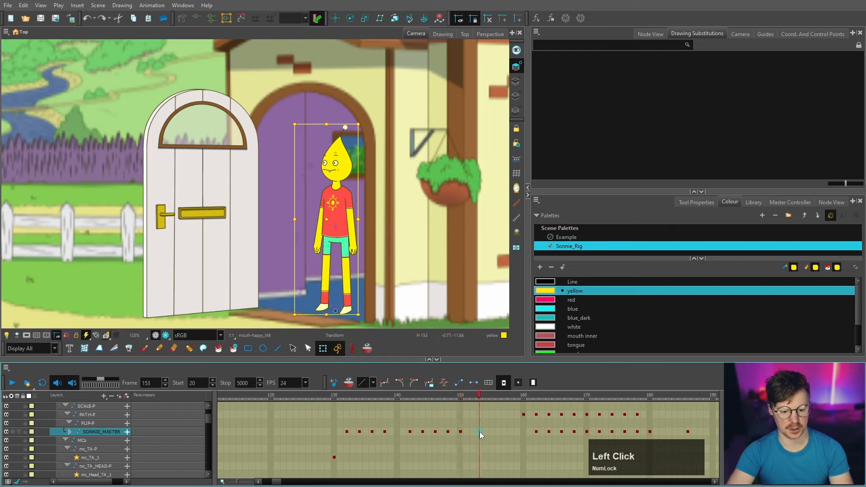
{"action": "left_click", "coordinate": [485, 433]}
{"action": "key", "text": "ctrl+v"}
Delete the in-between SONNIE_MASTER keyframes from frame 144 to 148.
{"action": "left_click", "coordinate": [422, 432]}
{"action": "left_click_drag", "start_coordinate": [423, 433], "coordinate": [448, 434]}
{"action": "key", "text": "F7"}
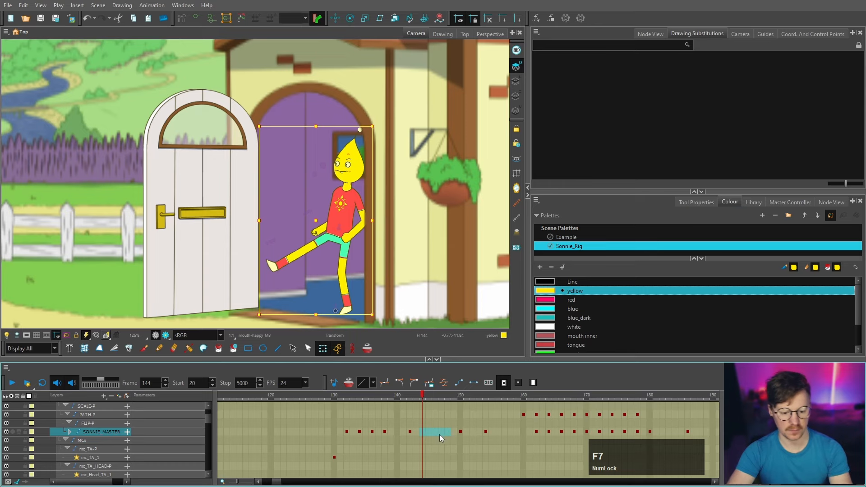
At frame 150, select the character's whole head and tilt it slightly forward.
{"action": "left_click", "coordinate": [412, 432]}
{"action": "left_click", "coordinate": [461, 432]}
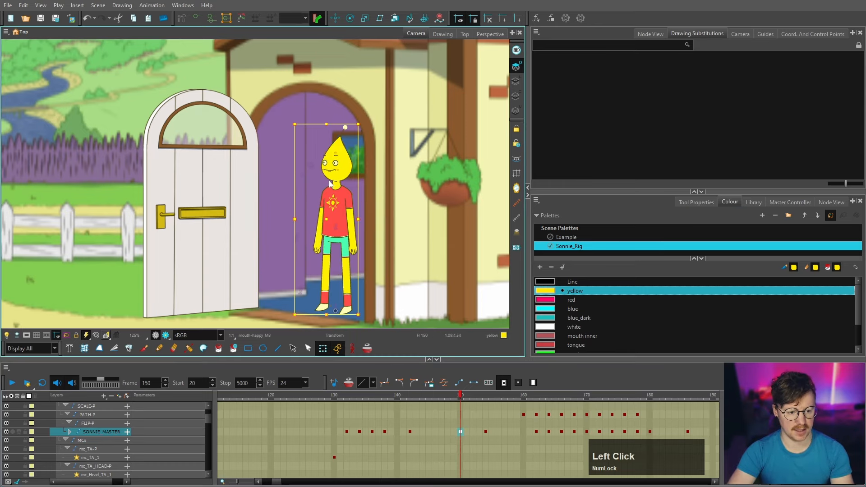
{"action": "scroll", "coordinate": [318, 190], "scroll_direction": "up", "scroll_amount": 1}
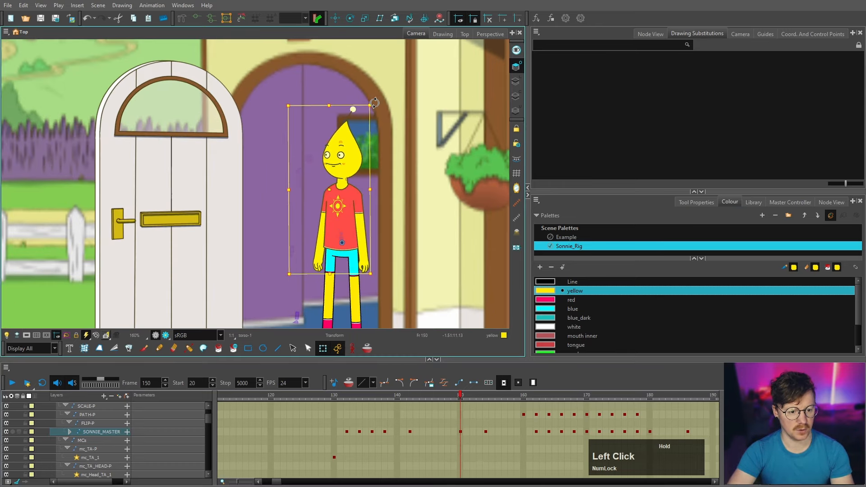
{"action": "scroll", "coordinate": [352, 129], "scroll_direction": "up", "scroll_amount": 3}
{"action": "left_click", "coordinate": [343, 184]}
{"action": "scroll", "coordinate": [343, 184], "scroll_direction": "up", "scroll_amount": 1}
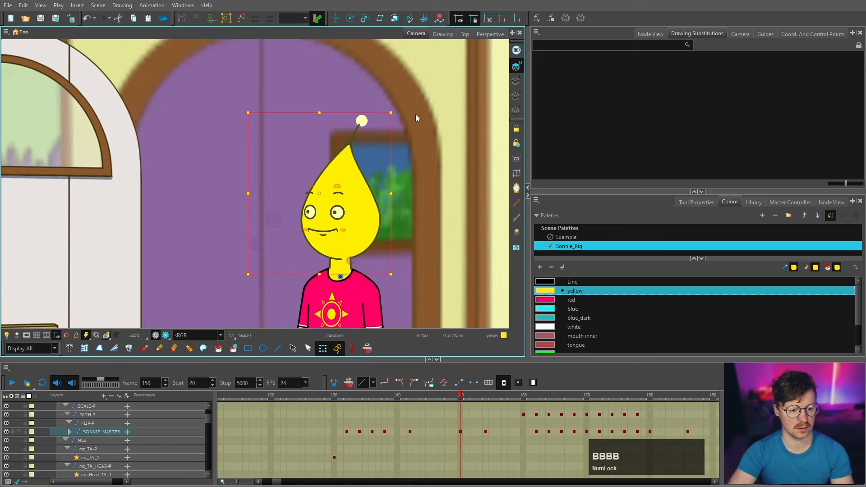
{"action": "left_click_drag", "start_coordinate": [398, 111], "coordinate": [392, 109]}
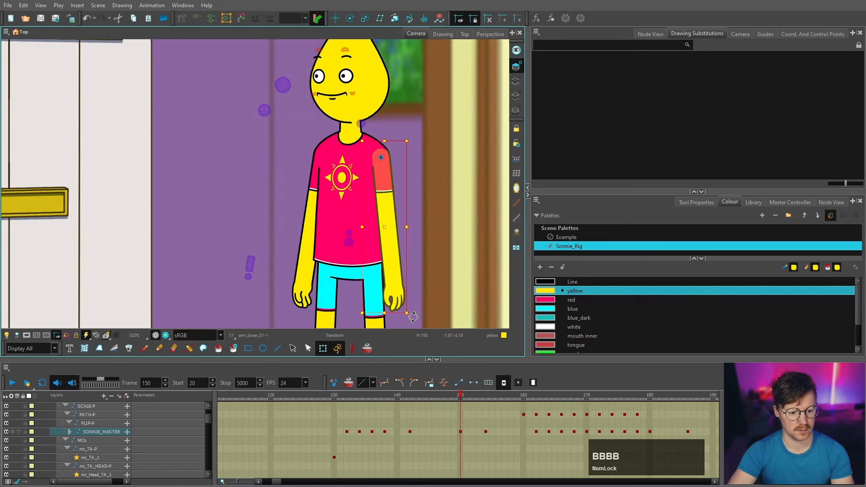
Rotate both of the character's arms slightly from the shoulders at frame 150.
{"action": "left_click_drag", "start_coordinate": [413, 317], "coordinate": [408, 317]}
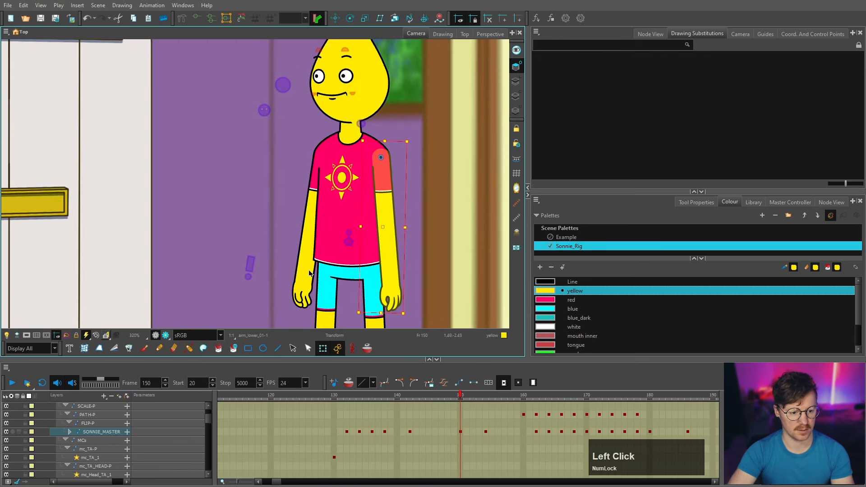
{"action": "key", "text": "b"}
{"action": "key", "text": "b"}
{"action": "key", "text": "b"}
{"action": "key", "text": "b"}
{"action": "left_click", "coordinate": [340, 314]}
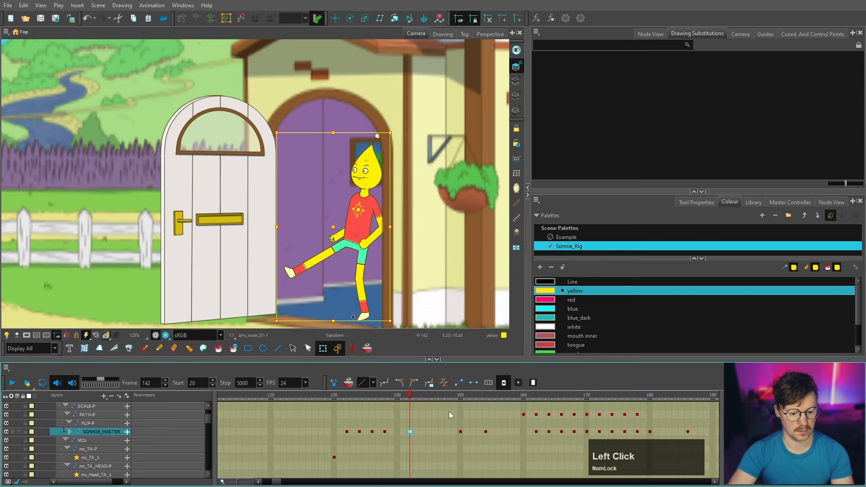
Set the SONNIE_MASTER keyframe at frame 142 to motion and add an in-between keyframe at frame 144.
{"action": "left_click", "coordinate": [458, 382]}
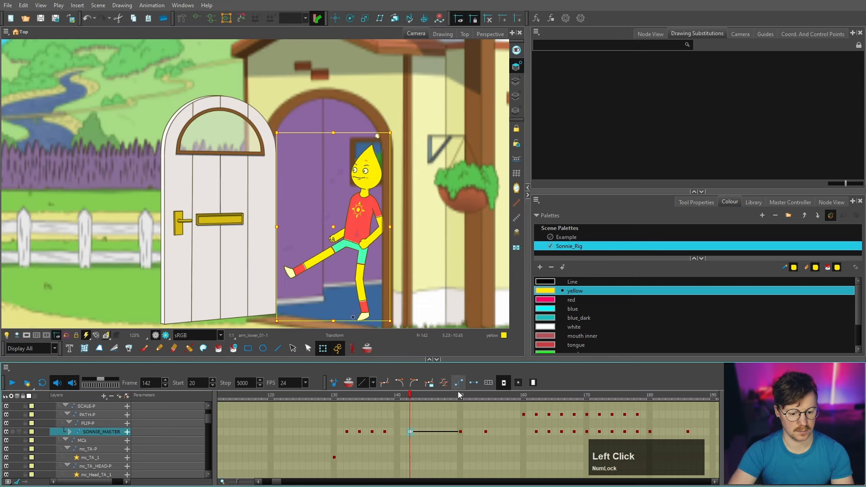
{"action": "left_click", "coordinate": [416, 433]}
{"action": "key", "text": "F6"}
{"action": "left_click_drag", "start_coordinate": [416, 433], "coordinate": [423, 433]}
{"action": "left_click", "coordinate": [417, 433]}
{"action": "key", "text": "F6"}
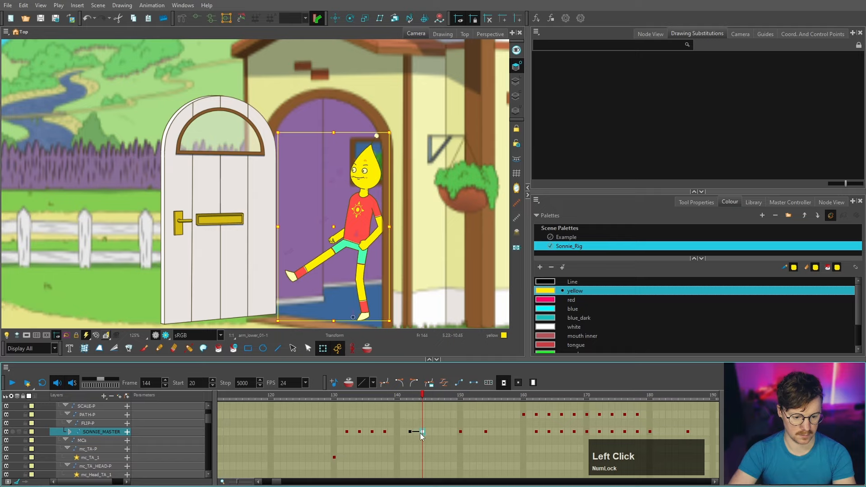
Set the frame 144 keyframe to motion and add in-between SONNIE_MASTER keyframes at frames 148 and 146.
{"action": "left_click", "coordinate": [458, 383]}
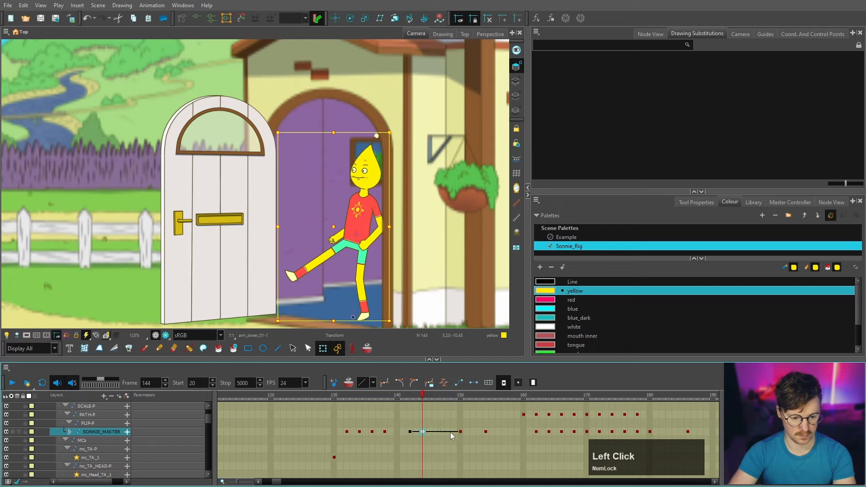
{"action": "left_click", "coordinate": [453, 432]}
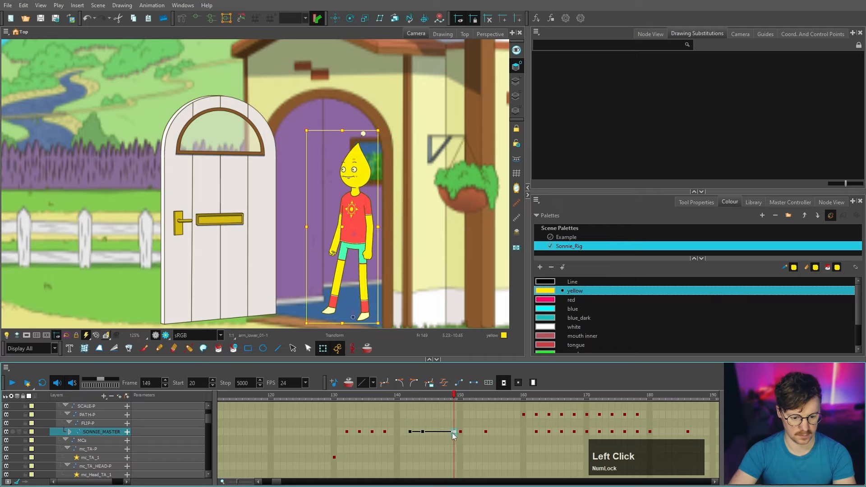
{"action": "left_click_drag", "start_coordinate": [452, 433], "coordinate": [448, 432]}
{"action": "left_click", "coordinate": [458, 383]}
{"action": "left_click", "coordinate": [453, 432]}
Set the SONNIE_MASTER keyframe at frame 150 to motion and add an in-between keyframe at frame 152.
{"action": "left_click", "coordinate": [460, 432]}
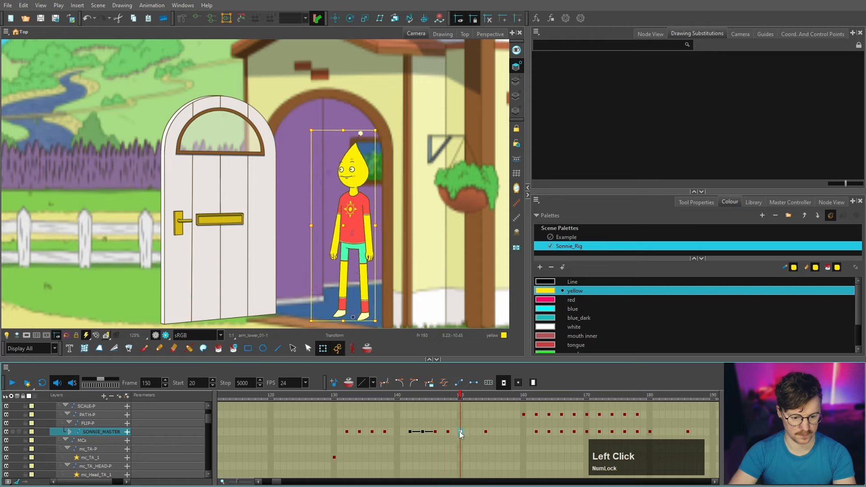
{"action": "left_click", "coordinate": [479, 432]}
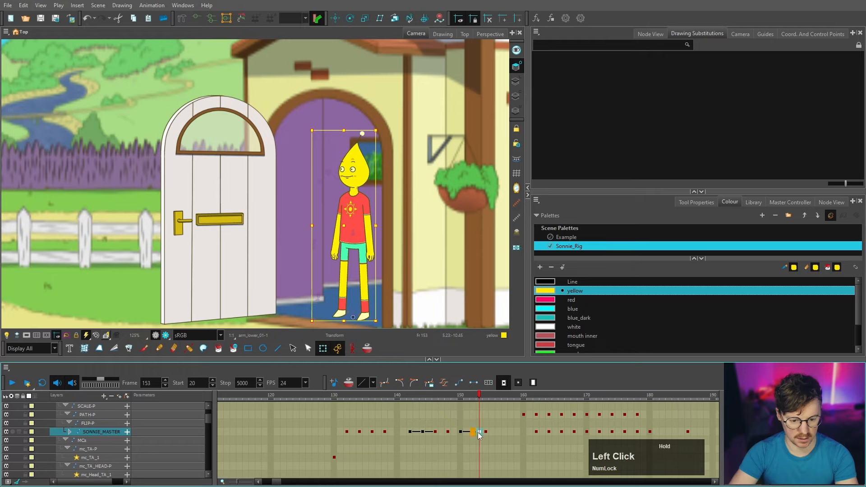
{"action": "left_click", "coordinate": [472, 432]}
{"action": "left_click", "coordinate": [480, 432]}
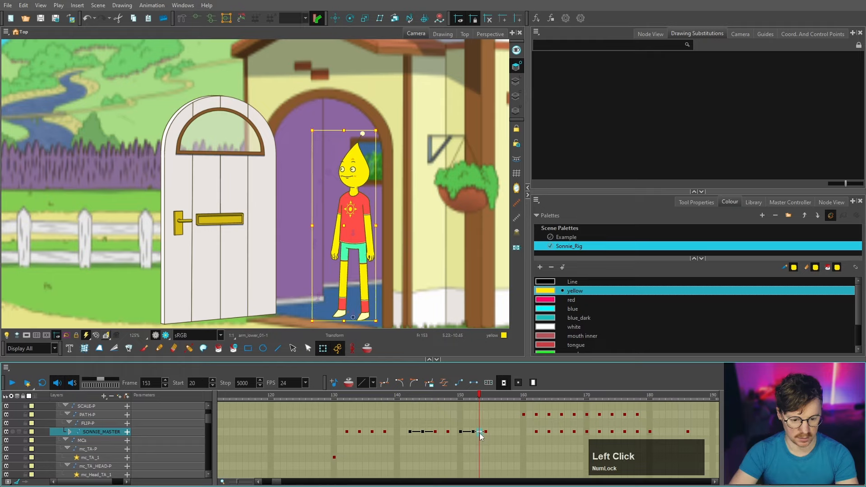
{"action": "left_click", "coordinate": [473, 432]}
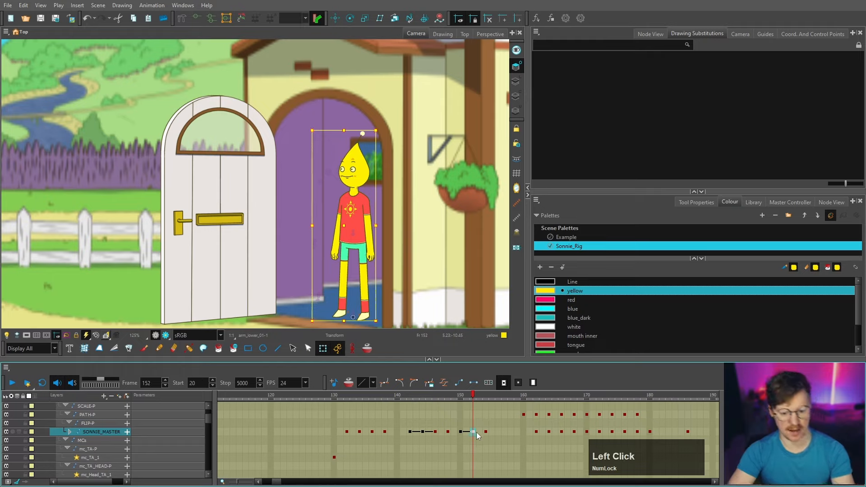
Convert the SONNIE_MASTER keyframes from frame 142 to frame 154 to stop-motion keyframes.
{"action": "left_click", "coordinate": [409, 432]}
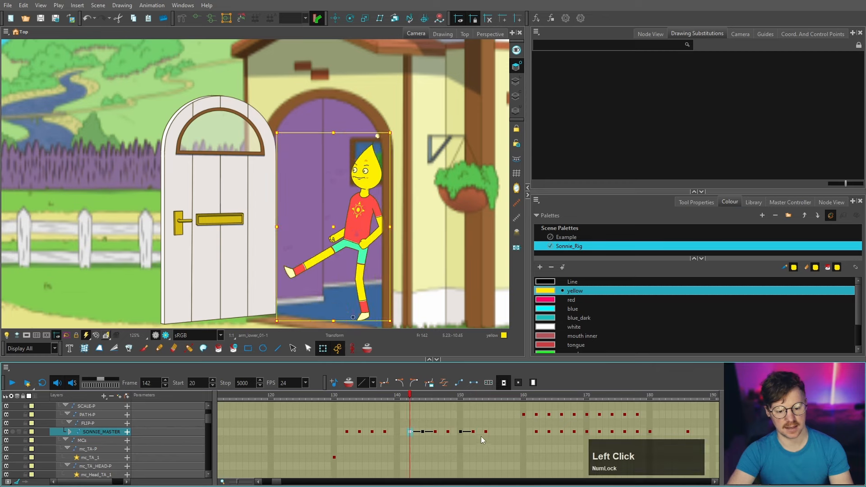
{"action": "left_click", "coordinate": [484, 432], "text": "shift"}
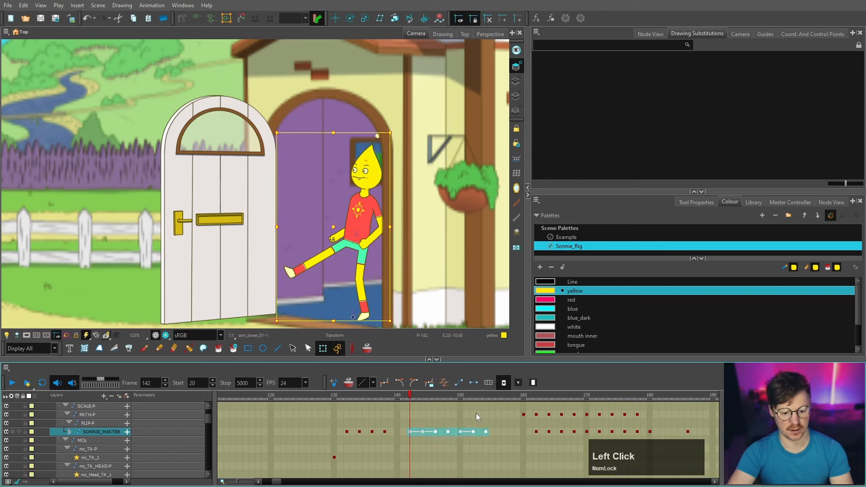
{"action": "left_click", "coordinate": [474, 383]}
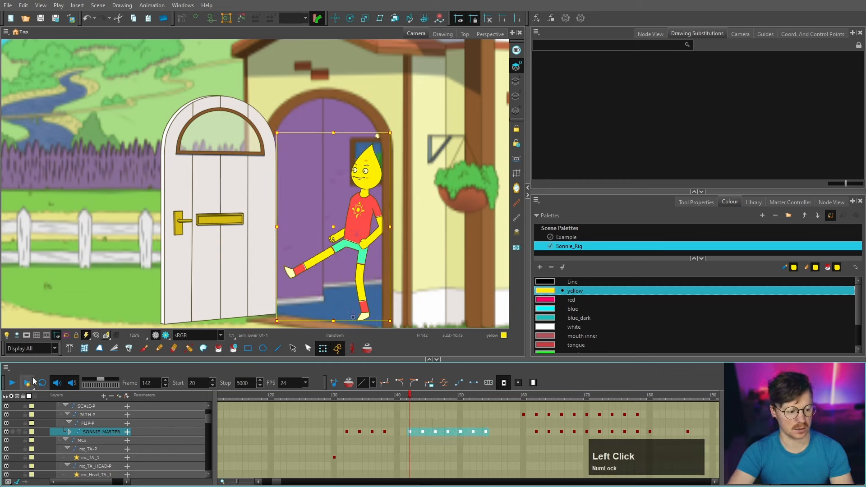
Play the animation from frame 131 and review the settling poses up to frame 154.
{"action": "left_click_drag", "start_coordinate": [407, 399], "coordinate": [339, 397]}
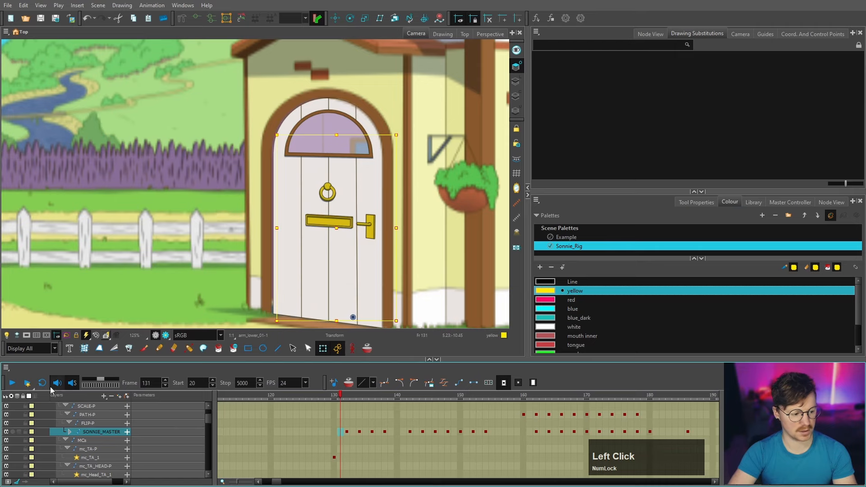
{"action": "left_click", "coordinate": [12, 383]}
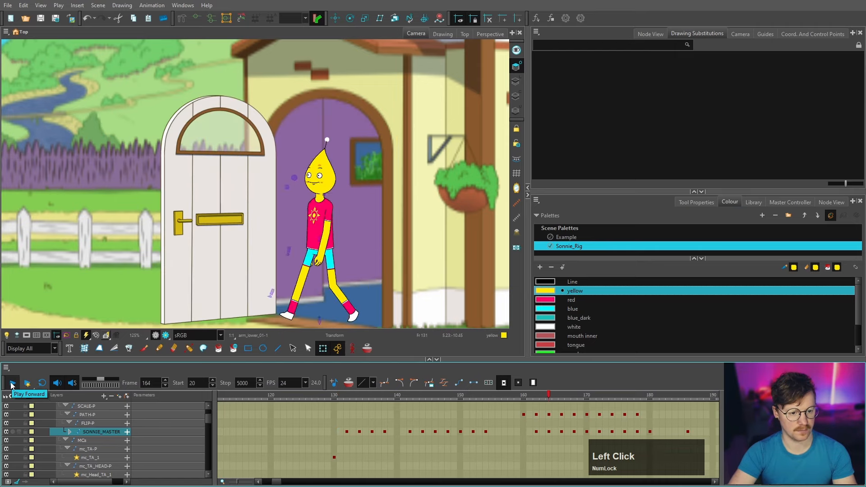
{"action": "left_click_drag", "start_coordinate": [400, 397], "coordinate": [462, 405]}
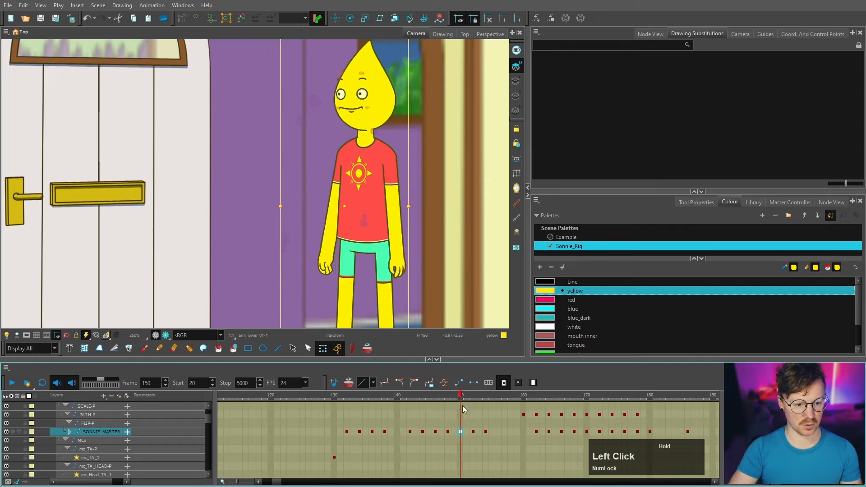
{"action": "left_click_drag", "start_coordinate": [462, 405], "coordinate": [486, 407]}
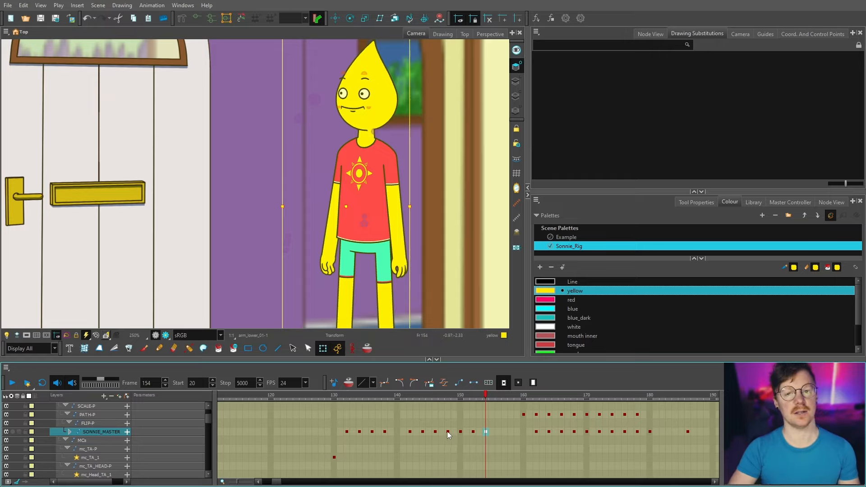
Compare the character's arm and hand poses between the keyframes at frames 144 and 146.
{"action": "left_click_drag", "start_coordinate": [398, 398], "coordinate": [435, 395]}
{"action": "key", "text": "2"}
{"action": "key", "text": "2"}
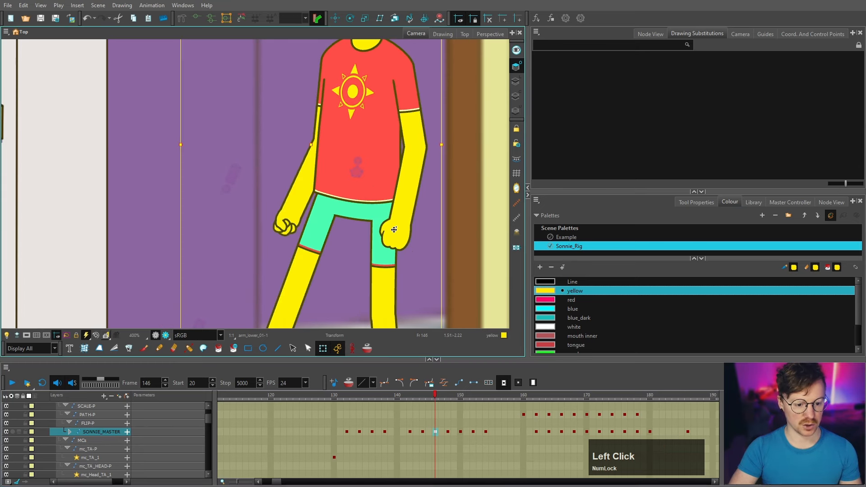
{"action": "left_click", "coordinate": [394, 229]}
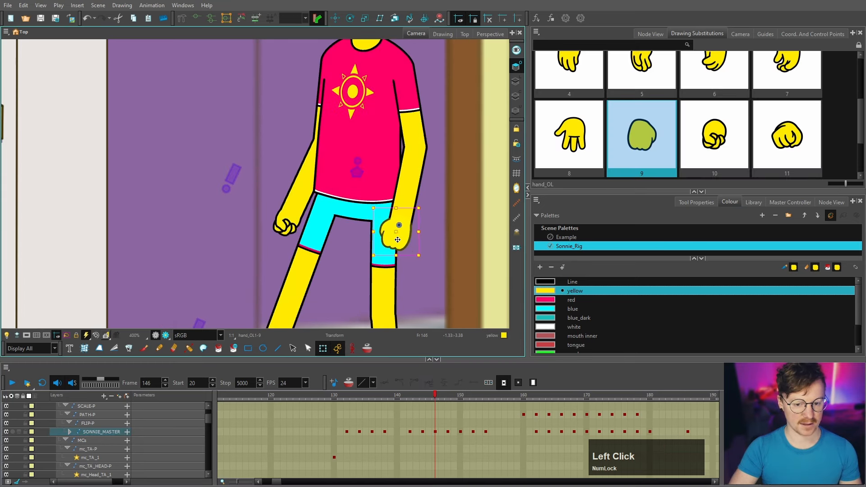
{"action": "left_click", "coordinate": [469, 440]}
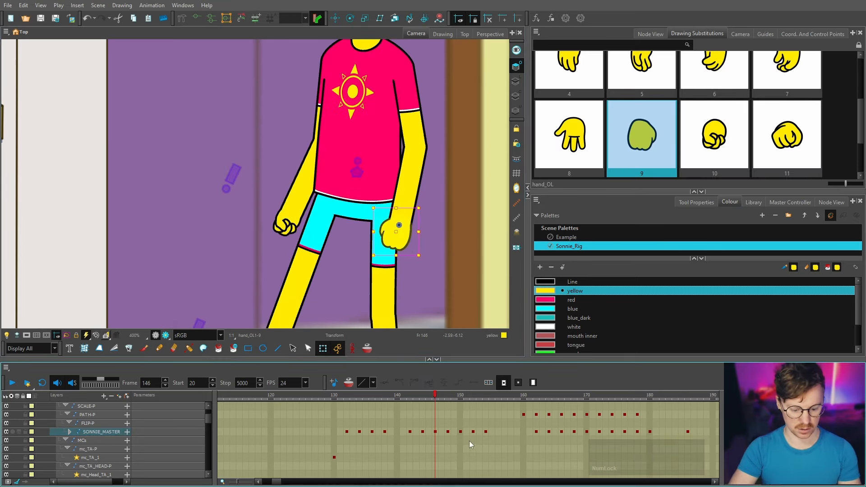
{"action": "key", "text": "comma"}
{"action": "key", "text": "comma"}
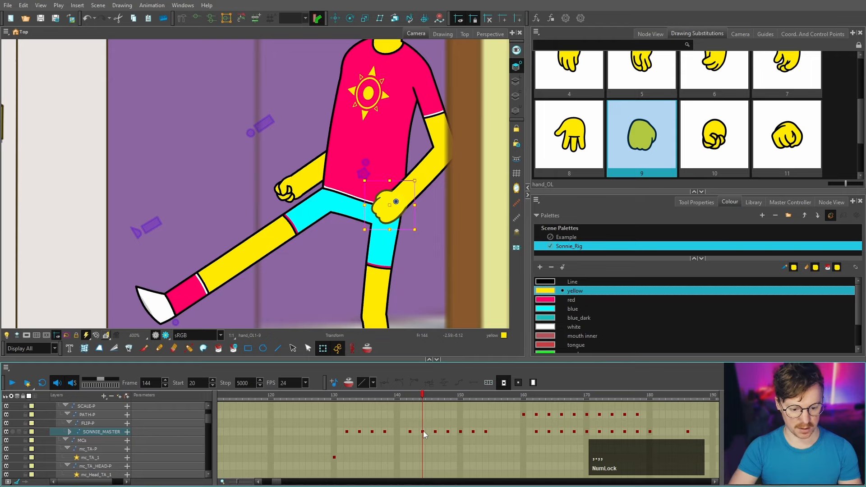
{"action": "left_click", "coordinate": [422, 431]}
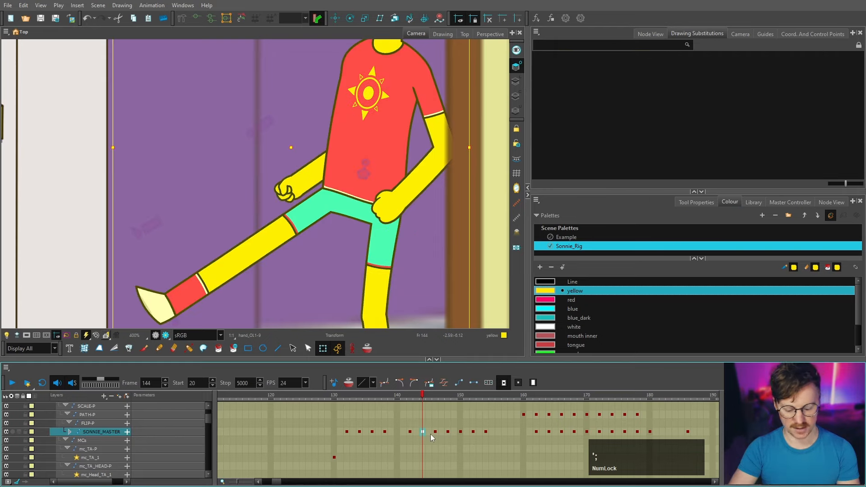
{"action": "left_click", "coordinate": [434, 432]}
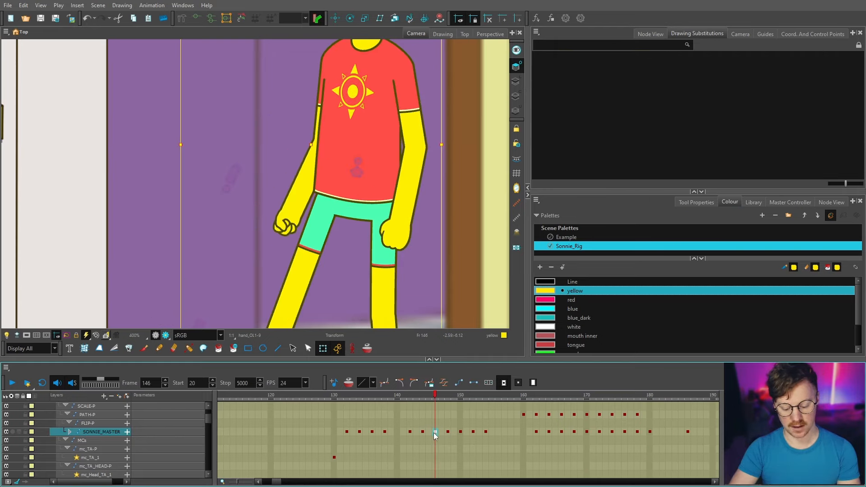
{"action": "key", "text": "semicolon"}
{"action": "key", "text": "apostrophe"}
{"action": "key", "text": "semicolon"}
{"action": "key", "text": "apostrophe"}
{"action": "key", "text": "semicolon"}
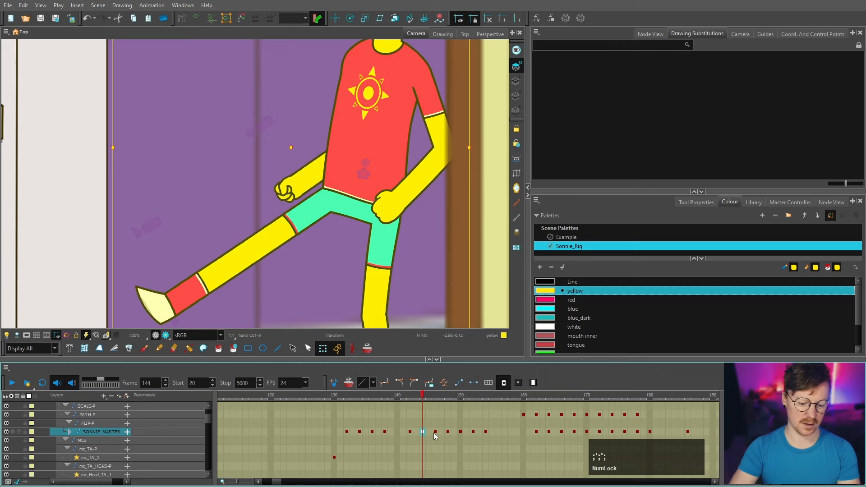
{"action": "key", "text": "apostrophe"}
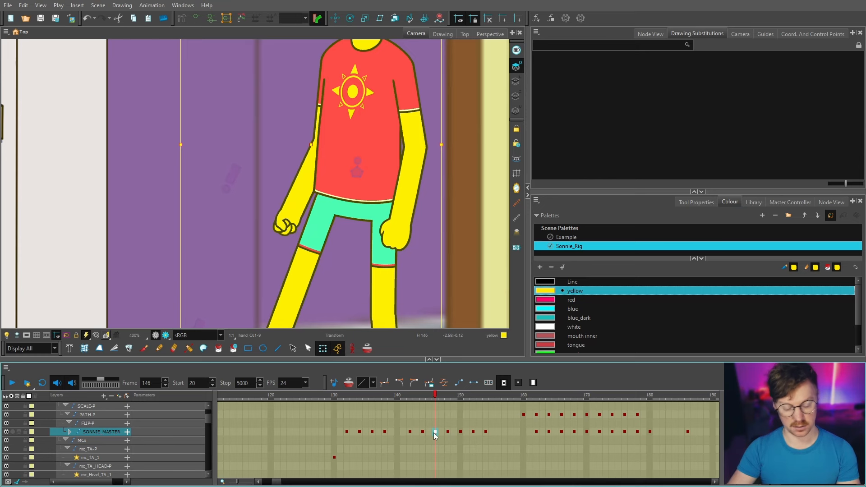
Swap both of the character's fists for open hand drawings from frame 146, using drawing 5 for hand_2.
{"action": "key", "text": "comma"}
{"action": "key", "text": "comma"}
{"action": "left_click", "coordinate": [386, 219]}
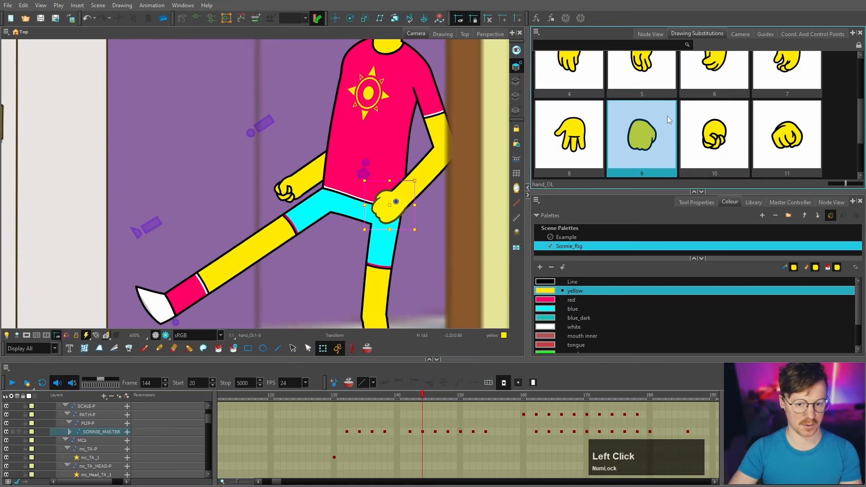
{"action": "key", "text": "period"}
{"action": "key", "text": "period"}
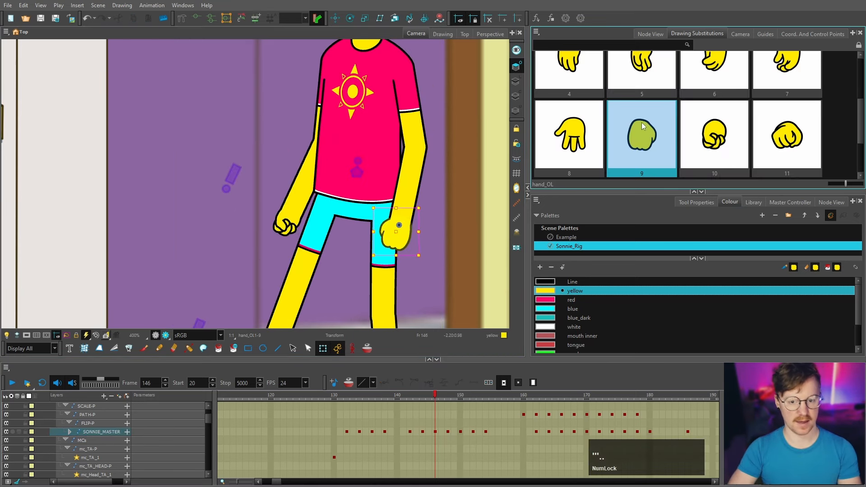
{"action": "scroll", "coordinate": [641, 121], "scroll_direction": "up", "scroll_amount": 3}
{"action": "left_click", "coordinate": [634, 103]}
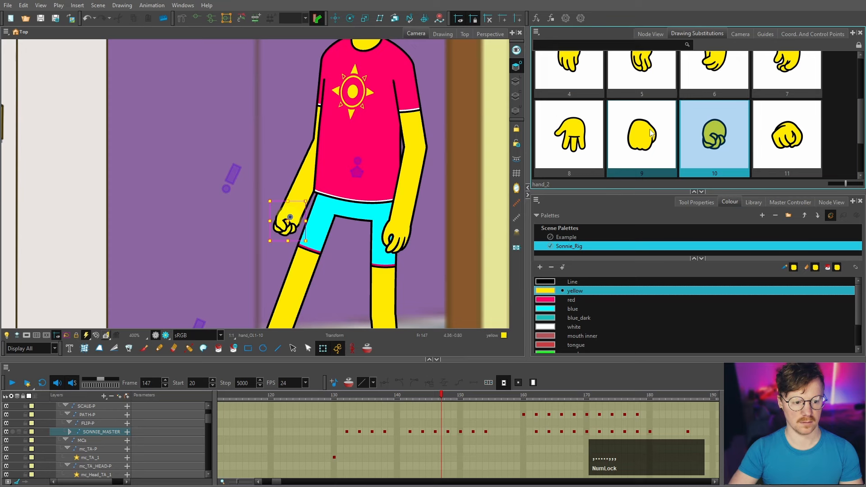
{"action": "key", "text": "comma"}
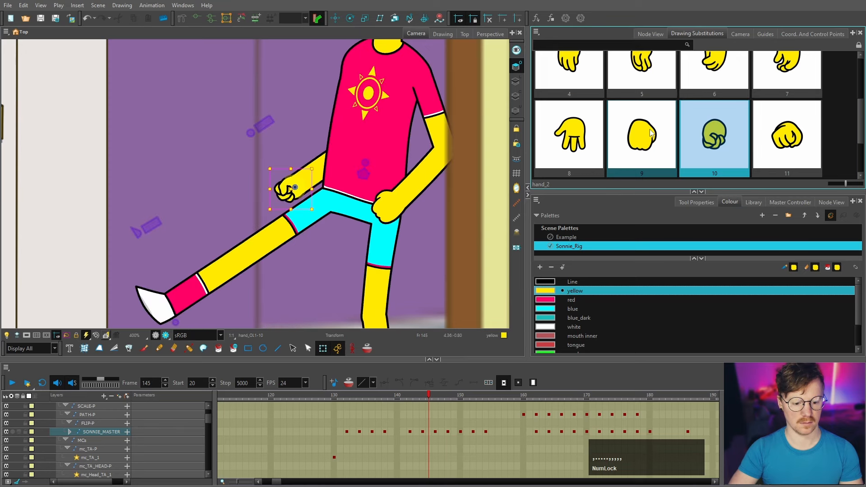
{"action": "left_click", "coordinate": [655, 94]}
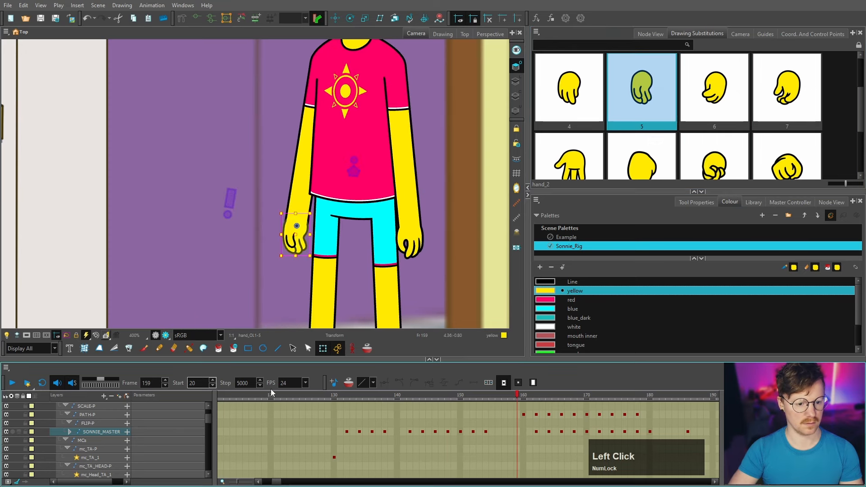
Return to frame 140 and review the kick and settle with the whole character in view.
{"action": "left_click", "coordinate": [398, 395]}
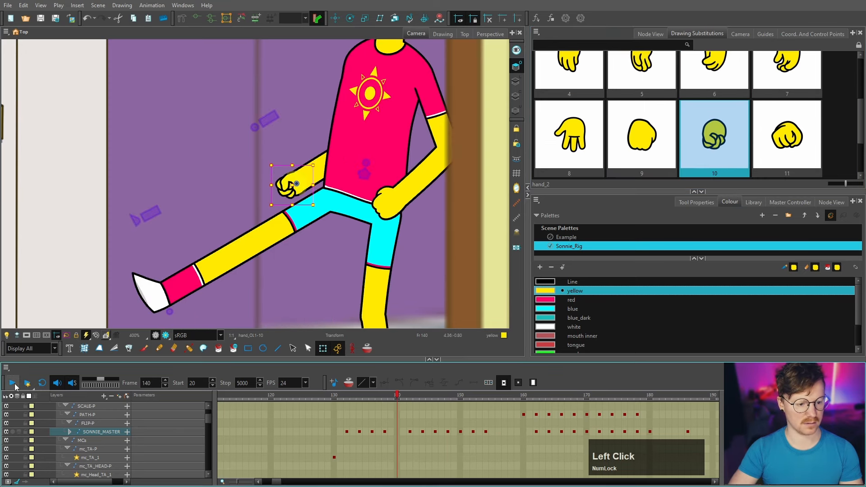
{"action": "scroll", "coordinate": [354, 215], "scroll_direction": "down", "scroll_amount": 4}
{"action": "scroll", "coordinate": [343, 191], "scroll_direction": "up", "scroll_amount": 2}
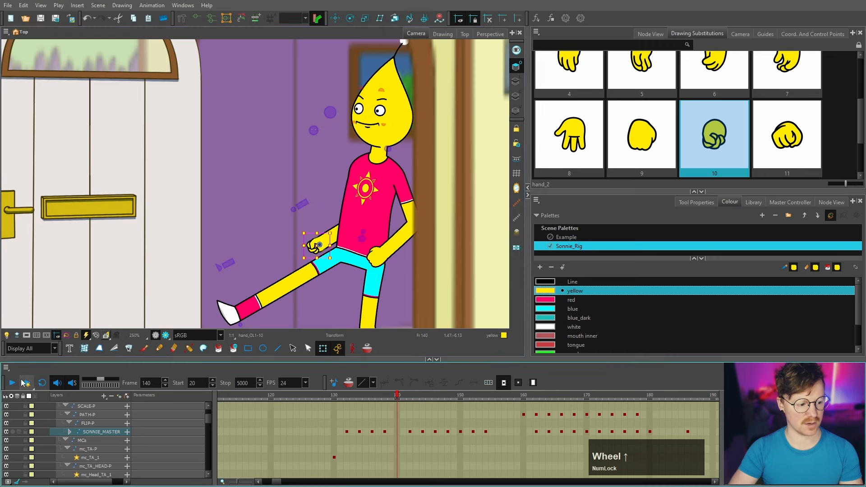
{"action": "left_click", "coordinate": [517, 395]}
{"action": "left_click_drag", "start_coordinate": [408, 396], "coordinate": [373, 397]}
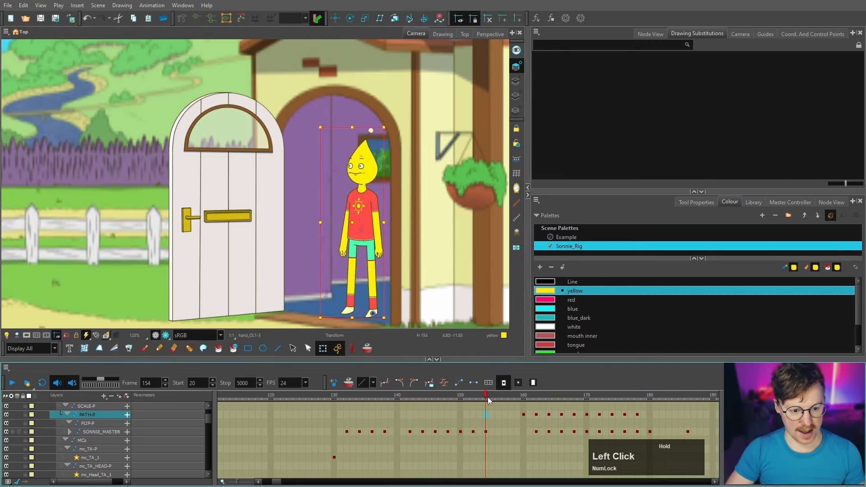
Extend the PATH-P exposure before the walk by two frames so its keyframes start at frame 162.
{"action": "left_click_drag", "start_coordinate": [488, 397], "coordinate": [505, 408]}
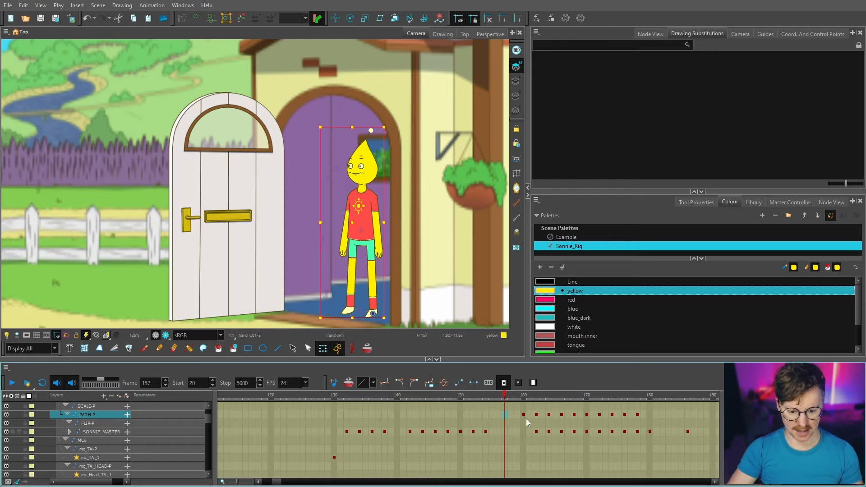
{"action": "left_click", "coordinate": [486, 396]}
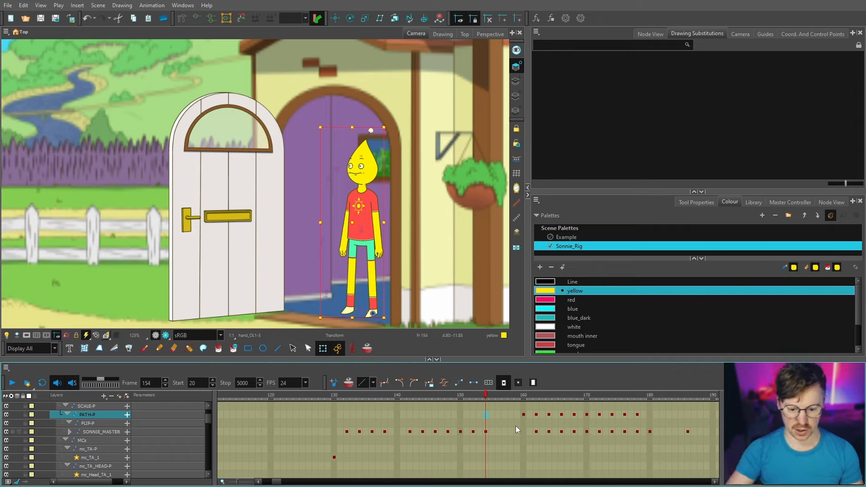
{"action": "left_click", "coordinate": [493, 415]}
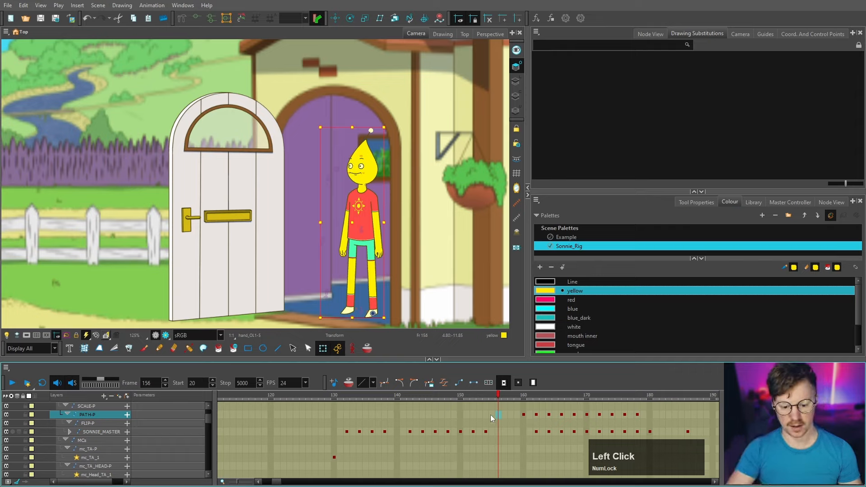
{"action": "key", "text": "shift+equal"}
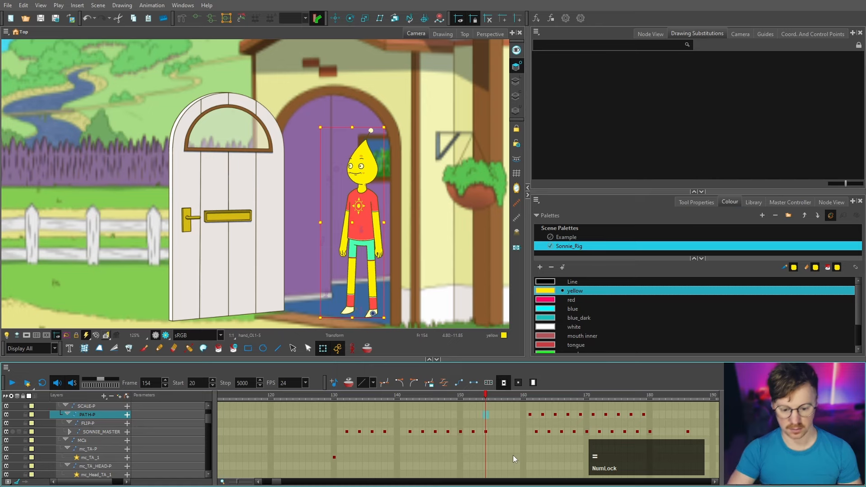
{"action": "key", "text": "shift+equal"}
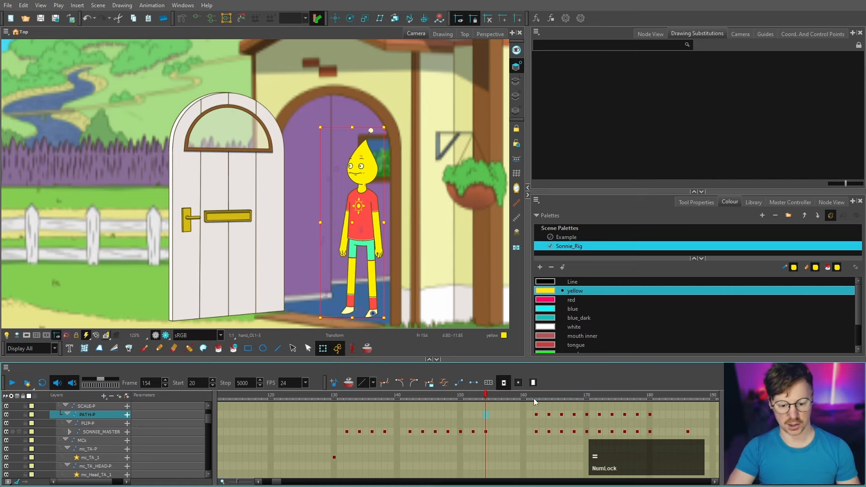
{"action": "left_click_drag", "start_coordinate": [534, 399], "coordinate": [529, 398]}
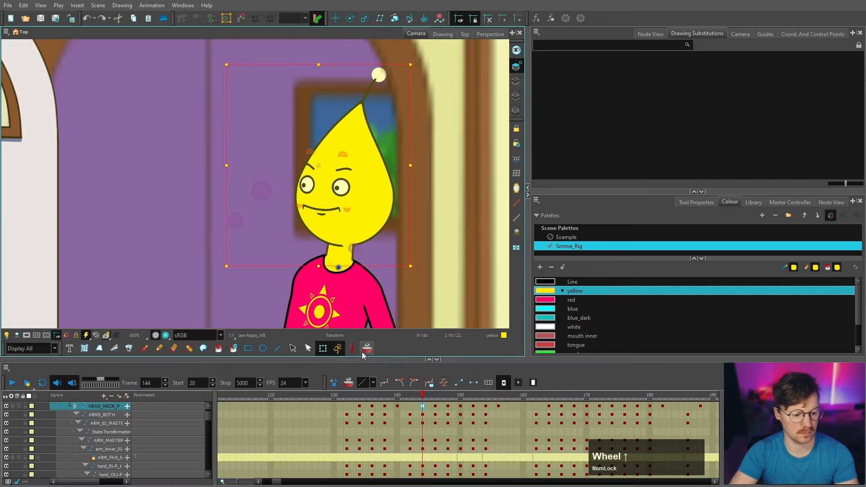
Turn on onion skin and rotate the character's head slightly clockwise at frame 144.
{"action": "left_click", "coordinate": [367, 349]}
{"action": "scroll", "coordinate": [368, 210], "scroll_direction": "up", "scroll_amount": 2}
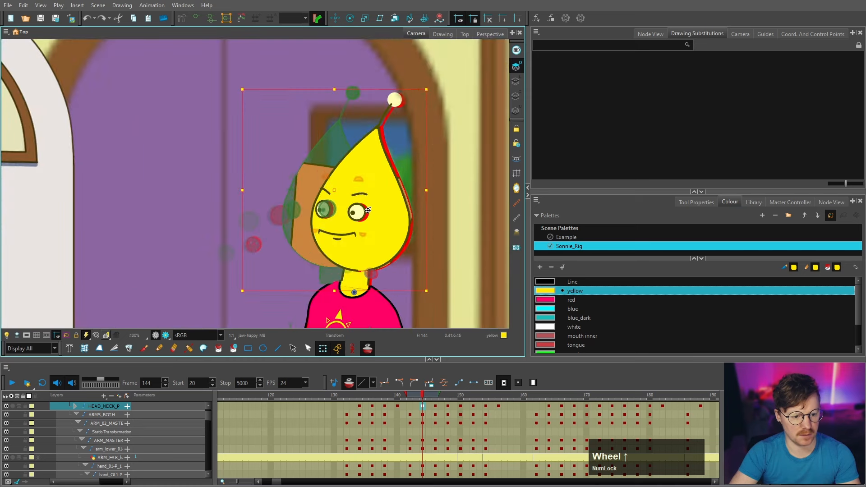
{"action": "key", "text": "comma"}
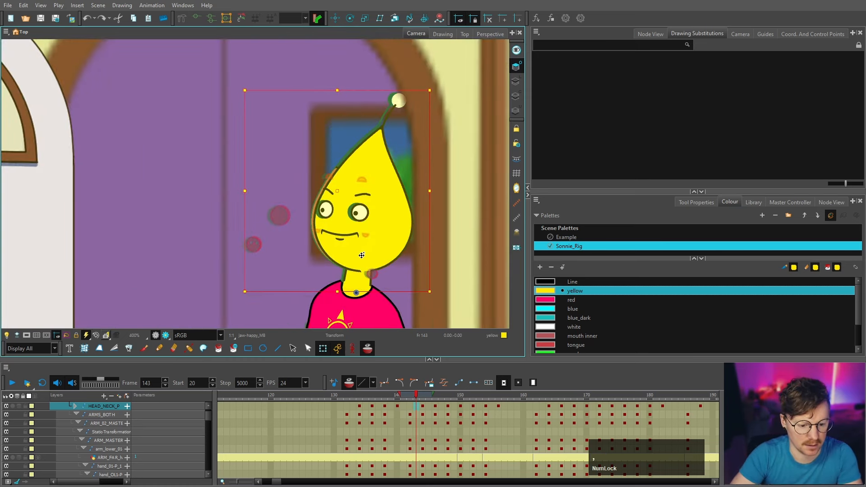
{"action": "key", "text": "comma"}
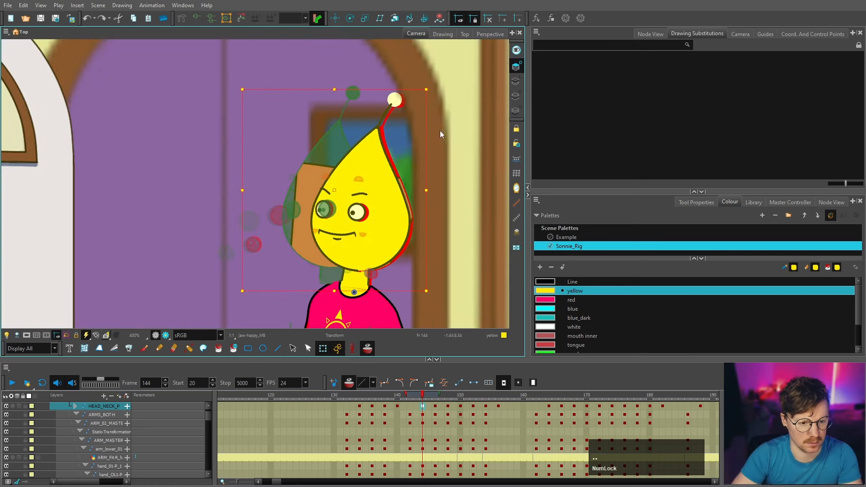
{"action": "mouse_move", "coordinate": [432, 84]}
{"action": "left_mouse_down"}
{"action": "mouse_move", "coordinate": [444, 85]}
{"action": "mouse_move", "coordinate": [434, 89]}
{"action": "left_mouse_up"}
Select the whole head at frame 146 and rotate it clockwise so it trails behind the body.
{"action": "key", "text": "period"}
{"action": "key", "text": "period"}
{"action": "left_click", "coordinate": [357, 156]}
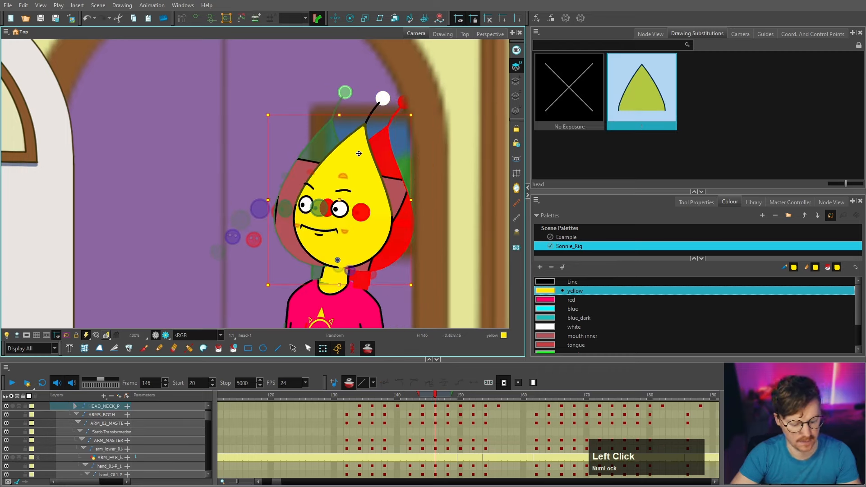
{"action": "key", "text": "b"}
{"action": "key", "text": "b"}
{"action": "key", "text": "b"}
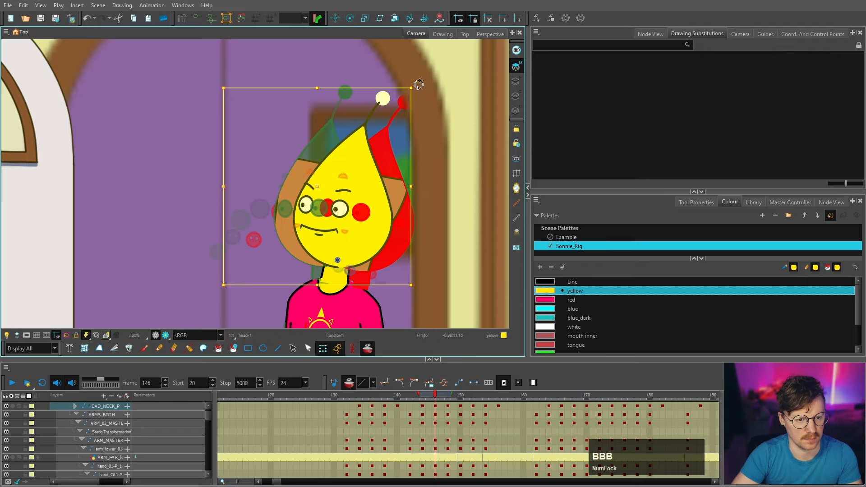
{"action": "left_click_drag", "start_coordinate": [419, 84], "coordinate": [440, 94]}
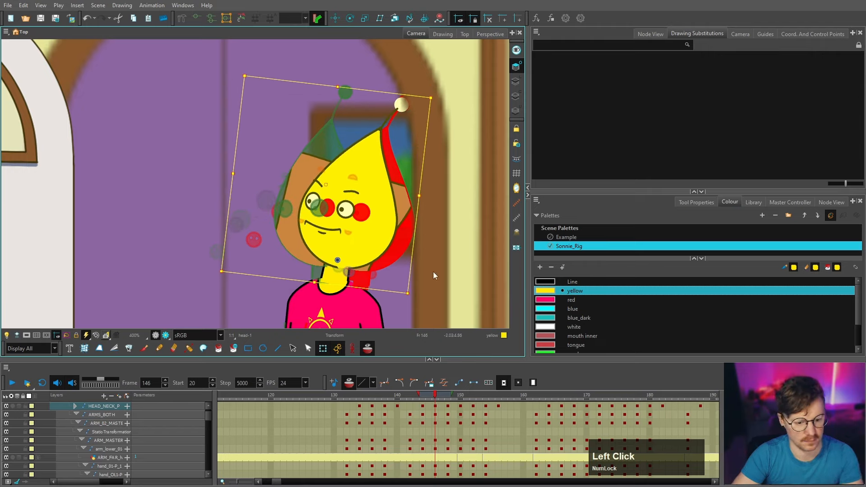
Rotate the character's head clockwise at frame 148 to continue its drag behind the body.
{"action": "mouse_move", "coordinate": [433, 398]}
{"action": "left_mouse_down"}
{"action": "mouse_move", "coordinate": [463, 399]}
{"action": "mouse_move", "coordinate": [438, 400]}
{"action": "mouse_move", "coordinate": [447, 401]}
{"action": "left_mouse_up"}
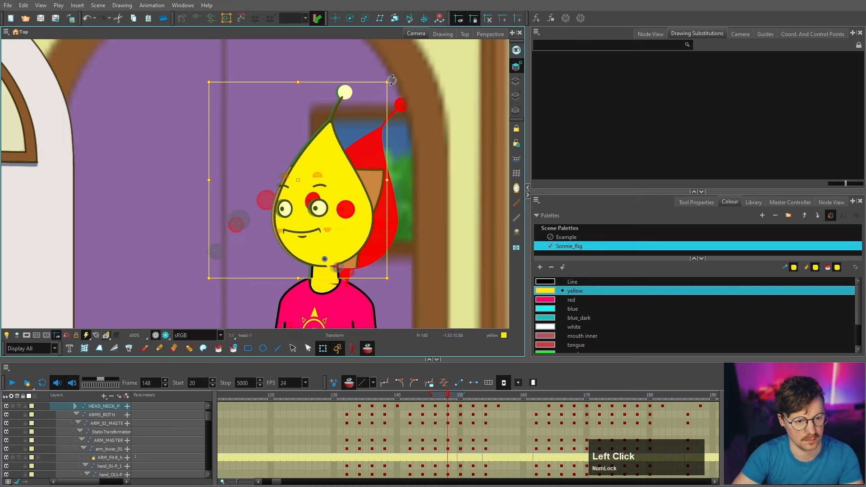
{"action": "left_click_drag", "start_coordinate": [391, 80], "coordinate": [422, 94]}
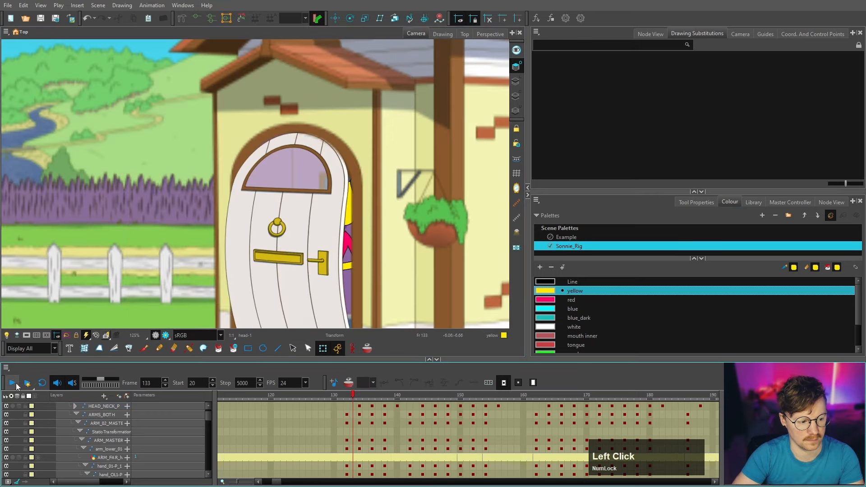
Play back the door kick and settle to review the head drag in motion.
{"action": "left_click", "coordinate": [12, 383]}
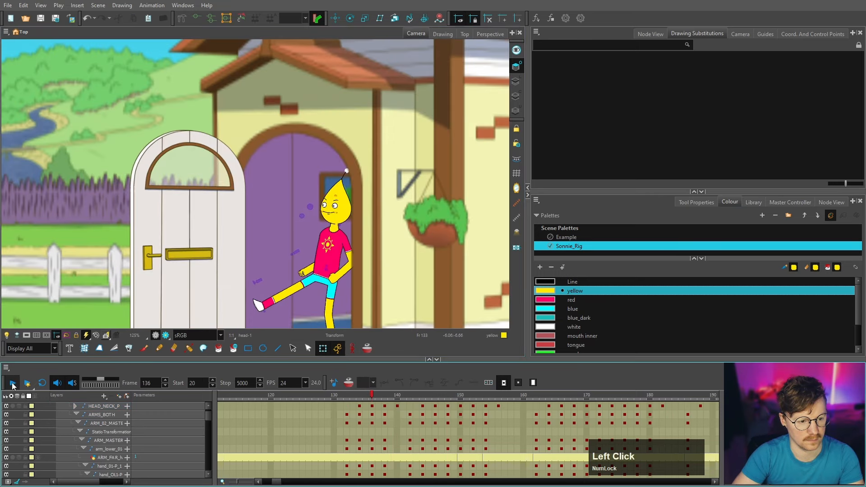
{"action": "scroll", "coordinate": [297, 264], "scroll_direction": "up", "scroll_amount": 3}
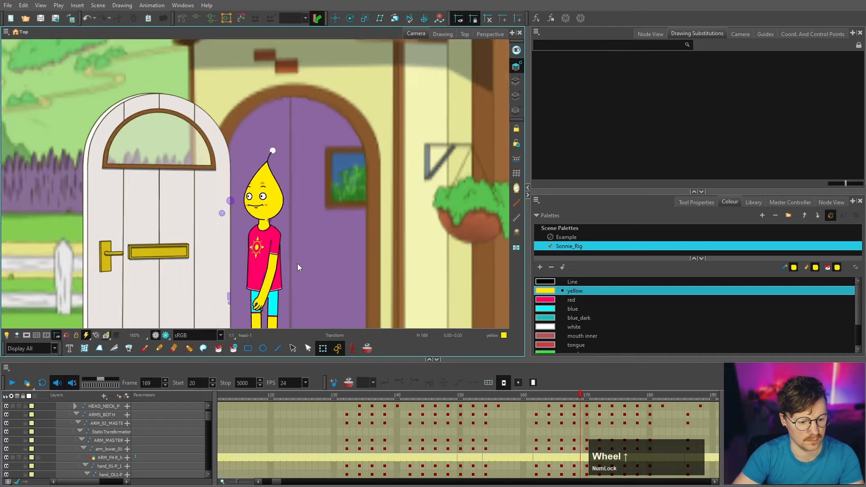
{"action": "left_click", "coordinate": [340, 397]}
{"action": "left_click", "coordinate": [12, 384]}
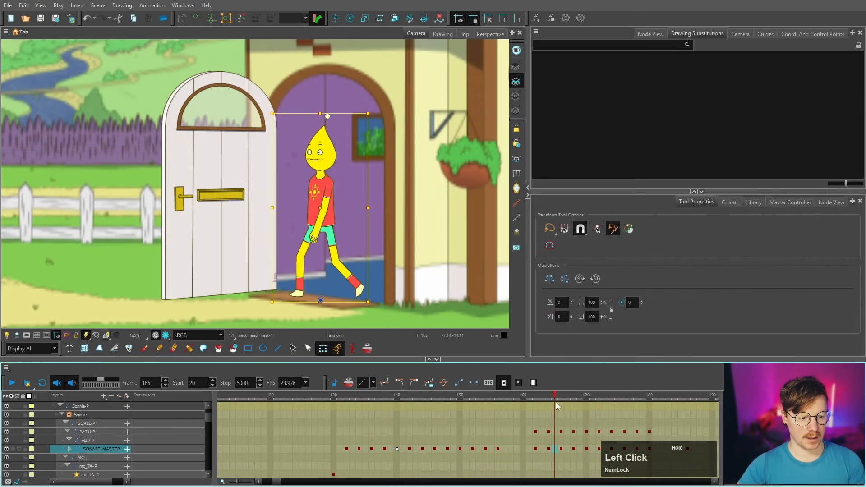
Add SONNIE_MASTER in-between keyframes at frames 158 and 160, using a motion tween from frame 156 to 162.
{"action": "left_click_drag", "start_coordinate": [556, 402], "coordinate": [496, 405]}
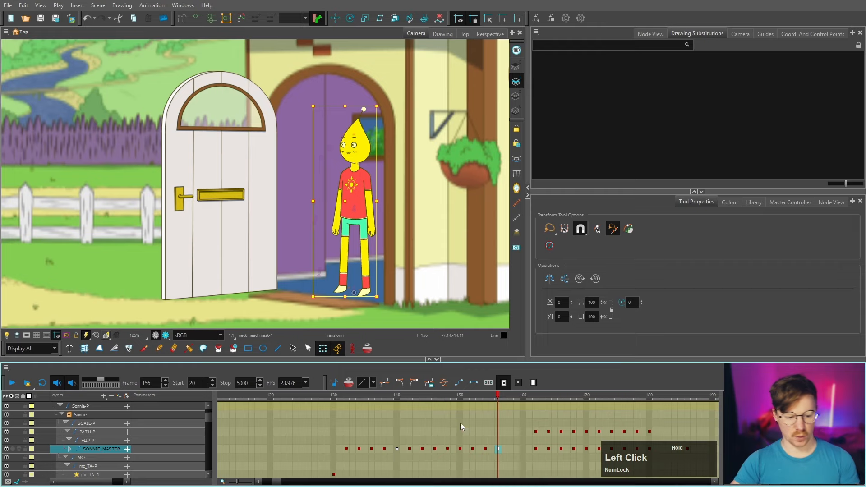
{"action": "left_click_drag", "start_coordinate": [280, 484], "coordinate": [280, 484]}
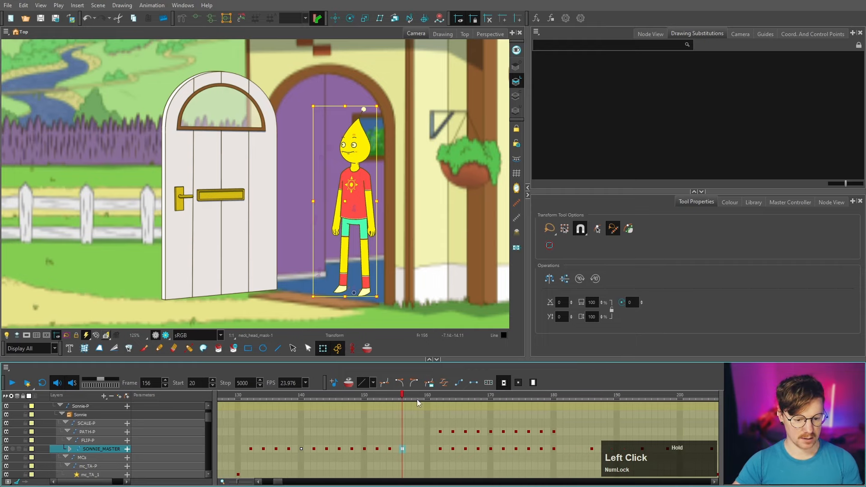
{"action": "left_click_drag", "start_coordinate": [426, 399], "coordinate": [436, 399]}
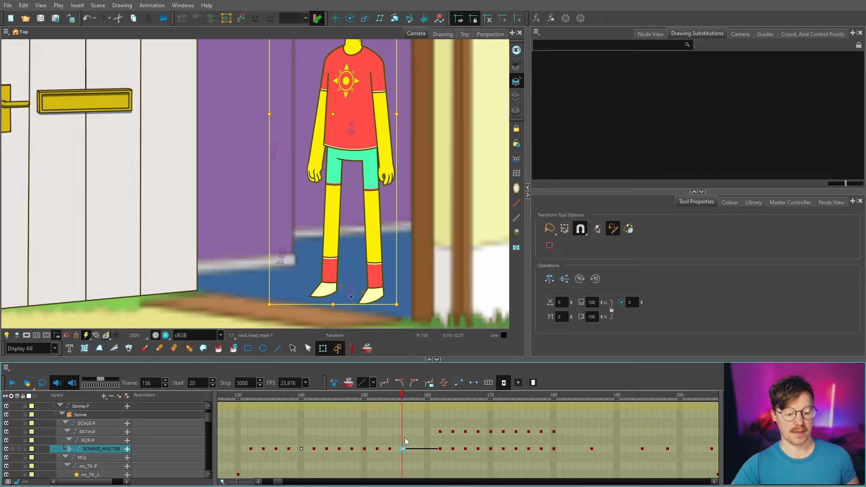
{"action": "left_click", "coordinate": [439, 396]}
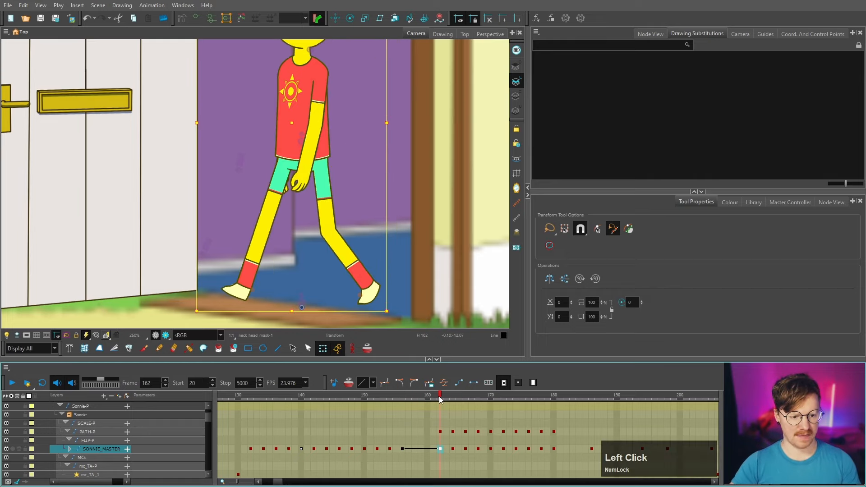
{"action": "left_click", "coordinate": [404, 397]}
{"action": "left_click", "coordinate": [415, 449]}
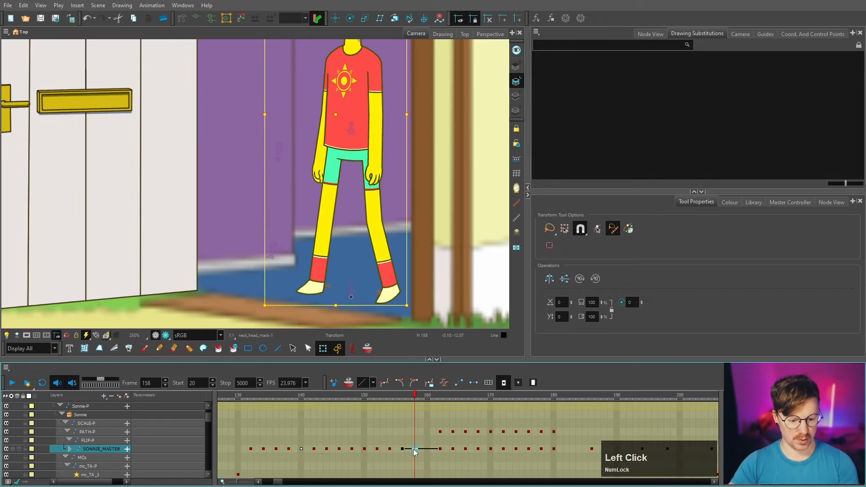
{"action": "left_click", "coordinate": [414, 449]}
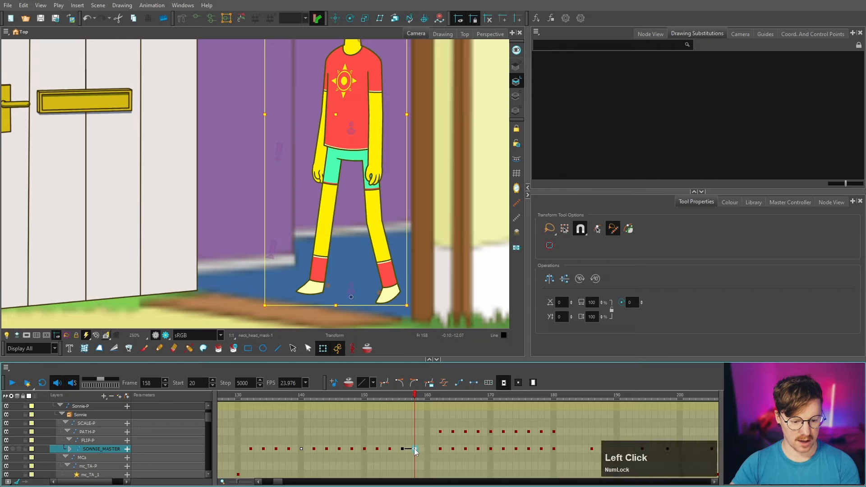
{"action": "left_click_drag", "start_coordinate": [429, 448], "coordinate": [416, 448]}
{"action": "key", "text": "F6"}
{"action": "left_click", "coordinate": [415, 449]}
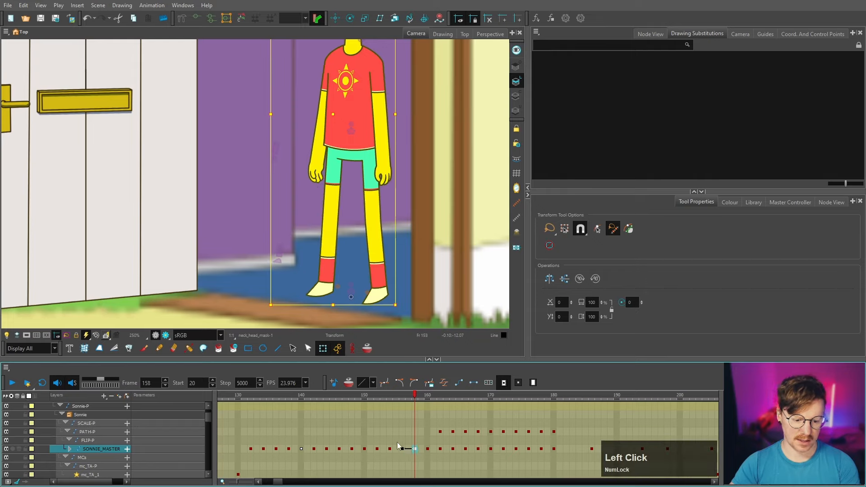
Convert the SONNIE_MASTER keyframe at frame 156 to stop-motion and flip through the neighbouring frames.
{"action": "left_click", "coordinate": [402, 449]}
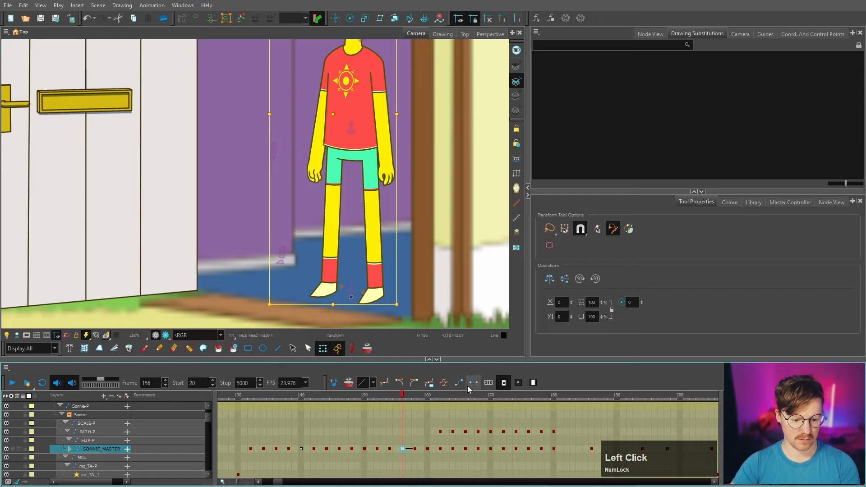
{"action": "key", "text": "period"}
{"action": "key", "text": "period"}
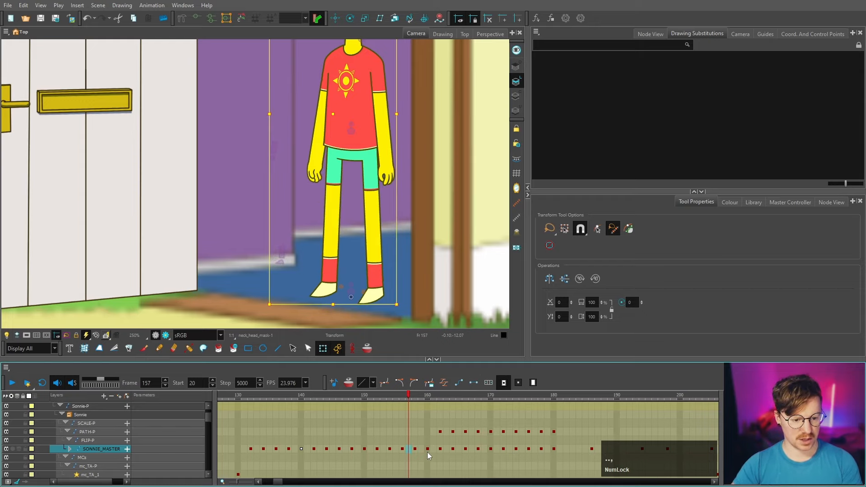
{"action": "key", "text": "comma"}
{"action": "key", "text": "comma"}
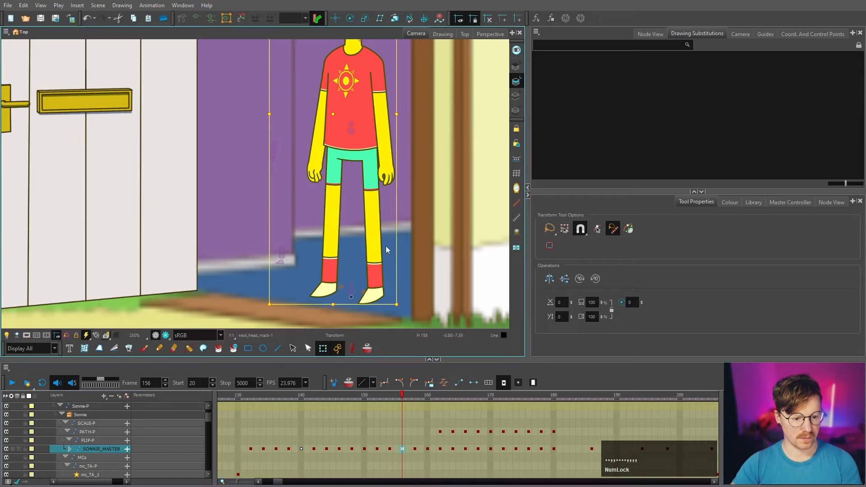
Turn on onion skin around the feet and switch the display to SONNIE_DISPLAY so only the character shows.
{"action": "scroll", "coordinate": [386, 249], "scroll_direction": "down", "scroll_amount": 3}
{"action": "scroll", "coordinate": [360, 314], "scroll_direction": "up", "scroll_amount": 3}
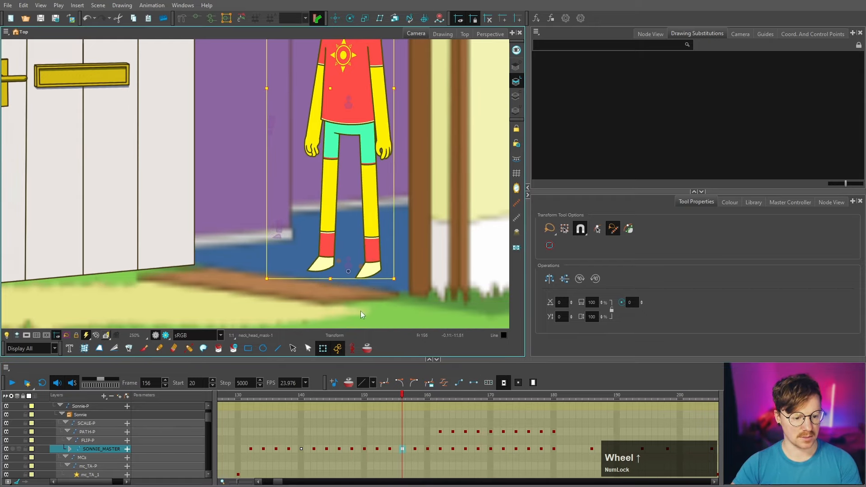
{"action": "left_click", "coordinate": [368, 348]}
{"action": "scroll", "coordinate": [336, 227], "scroll_direction": "up", "scroll_amount": 5}
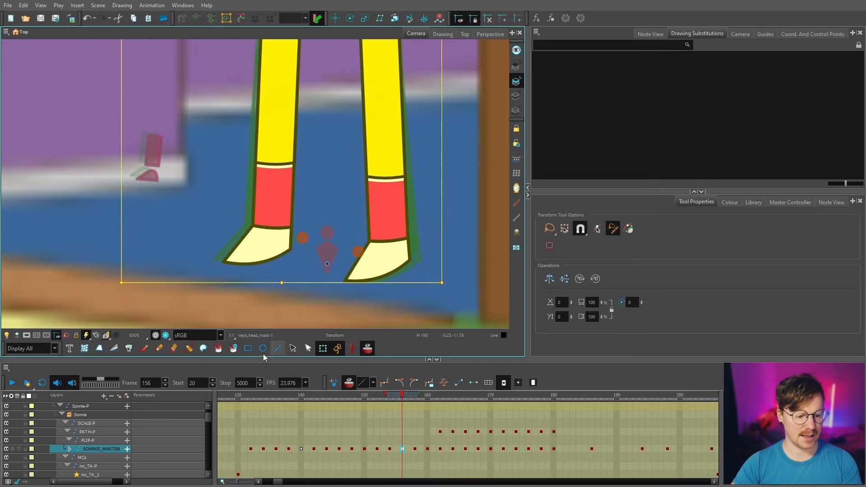
{"action": "left_click", "coordinate": [50, 348]}
{"action": "left_click", "coordinate": [50, 373]}
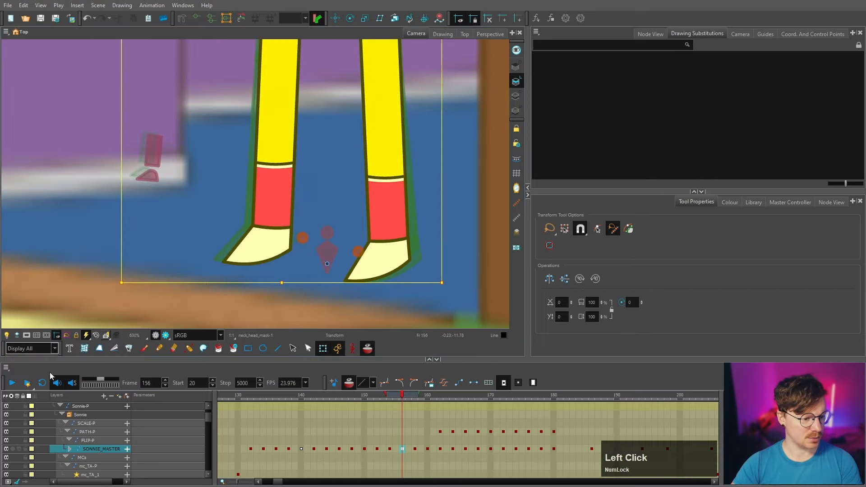
Shift the character left at frames 158 and 160 so the trailing foot stays planted against the onion skin.
{"action": "scroll", "coordinate": [369, 279], "scroll_direction": "up", "scroll_amount": 3}
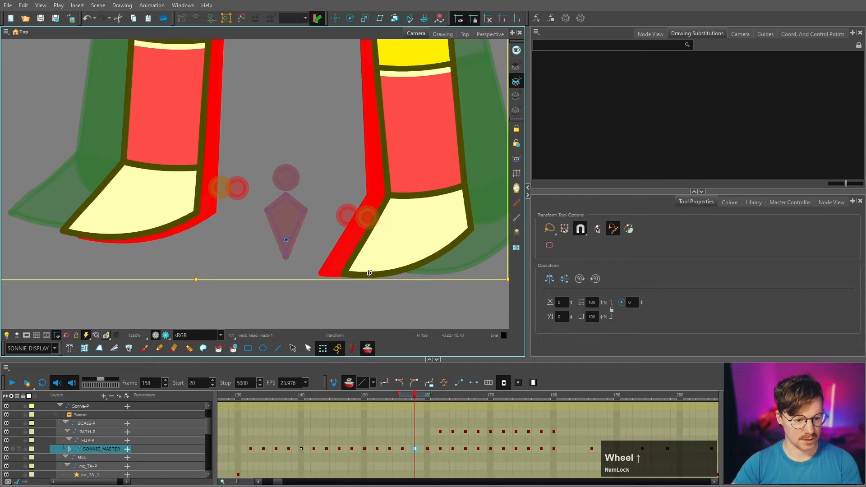
{"action": "left_click_drag", "start_coordinate": [369, 273], "coordinate": [344, 273]}
{"action": "key", "text": "period"}
{"action": "key", "text": "period"}
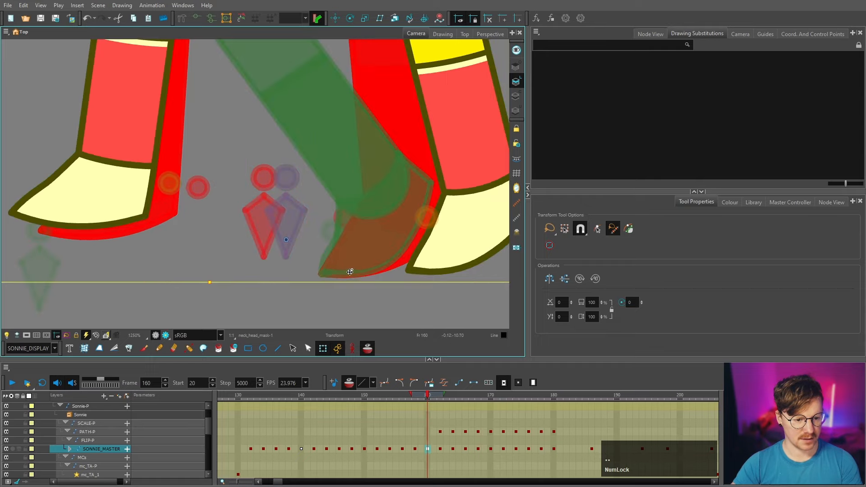
{"action": "left_click_drag", "start_coordinate": [434, 271], "coordinate": [345, 271]}
{"action": "key", "text": "period"}
{"action": "key", "text": "period"}
{"action": "scroll", "coordinate": [361, 274], "scroll_direction": "down", "scroll_amount": 10}
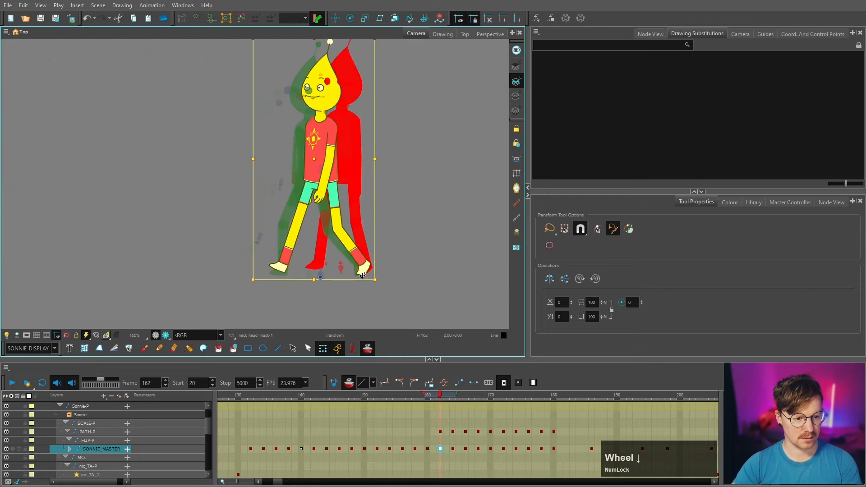
Play the animation from frame 152 to review the step into the walk.
{"action": "scroll", "coordinate": [363, 275], "scroll_direction": "down", "scroll_amount": 2}
{"action": "left_click", "coordinate": [377, 396]}
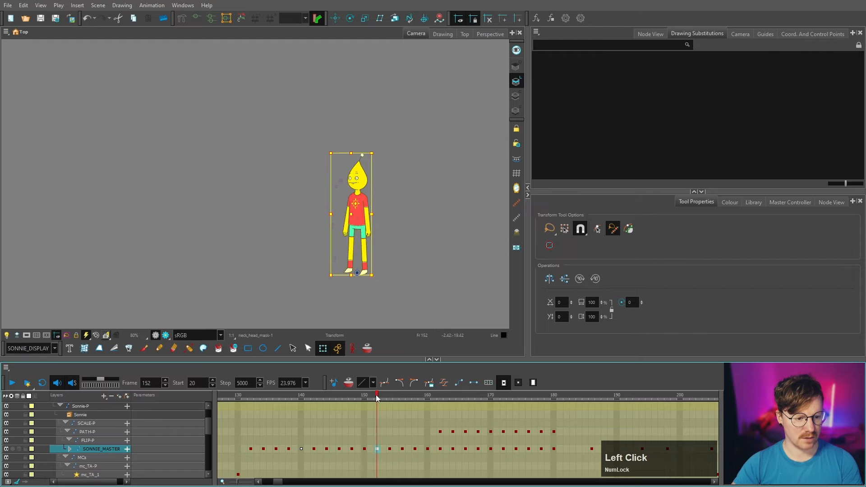
{"action": "left_click", "coordinate": [12, 383]}
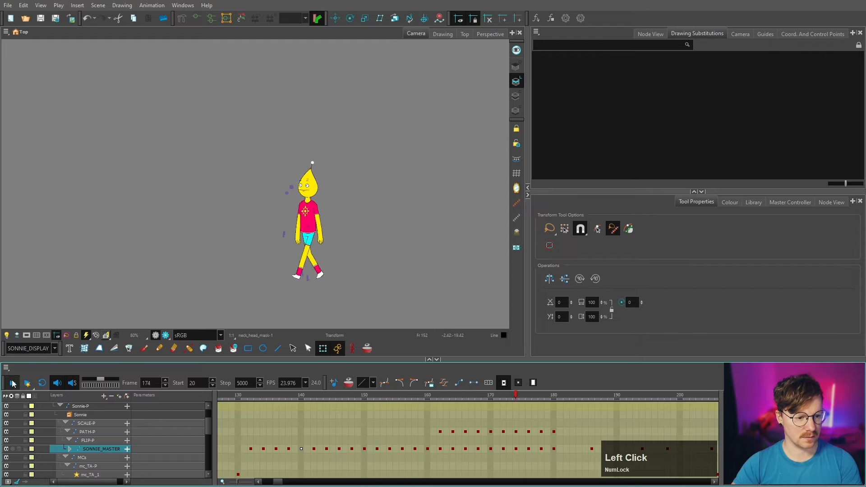
{"action": "left_click", "coordinate": [12, 383]}
Add SONNIE_MASTER in-between keyframes at frames 182 and 184 between the poses at 180 and 186, finishing with stop-motion keyframes.
{"action": "left_click_drag", "start_coordinate": [382, 396], "coordinate": [566, 418]}
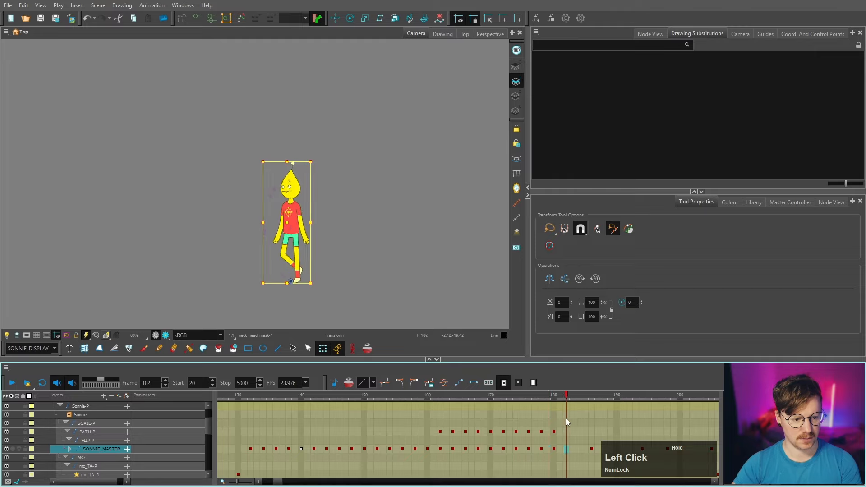
{"action": "left_click", "coordinate": [554, 449]}
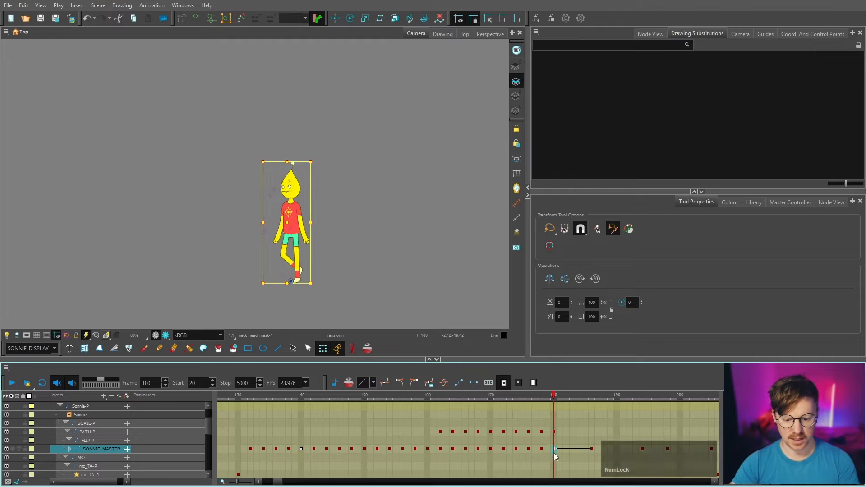
{"action": "left_click", "coordinate": [581, 450]}
{"action": "key", "text": "F6"}
{"action": "left_click_drag", "start_coordinate": [580, 450], "coordinate": [567, 450]}
{"action": "scroll", "coordinate": [567, 450], "scroll_direction": "right", "scroll_amount": 5}
{"action": "left_click", "coordinate": [458, 449]}
{"action": "key", "text": "F6"}
{"action": "left_click_drag", "start_coordinate": [459, 449], "coordinate": [465, 449]}
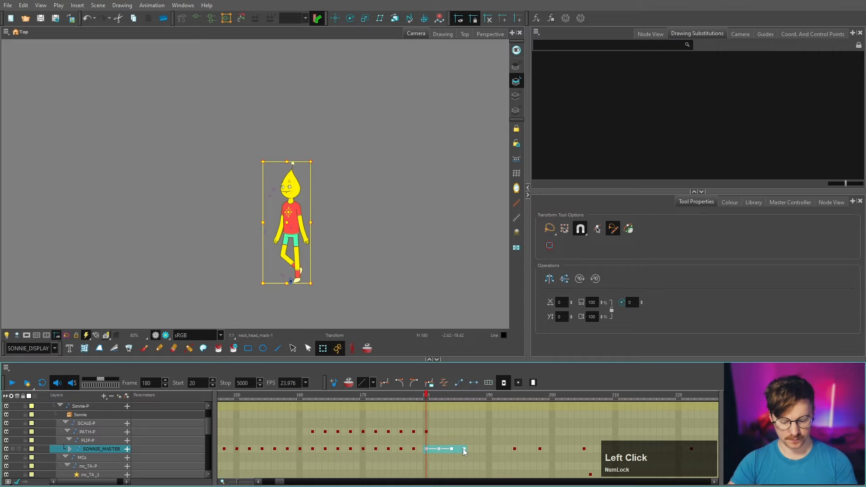
{"action": "left_click_drag", "start_coordinate": [514, 401], "coordinate": [465, 406]}
Reorder the sound layers so that 1_Oh_boy sits directly above BG_MASTER.
{"action": "scroll", "coordinate": [491, 435], "scroll_direction": "up", "scroll_amount": 3}
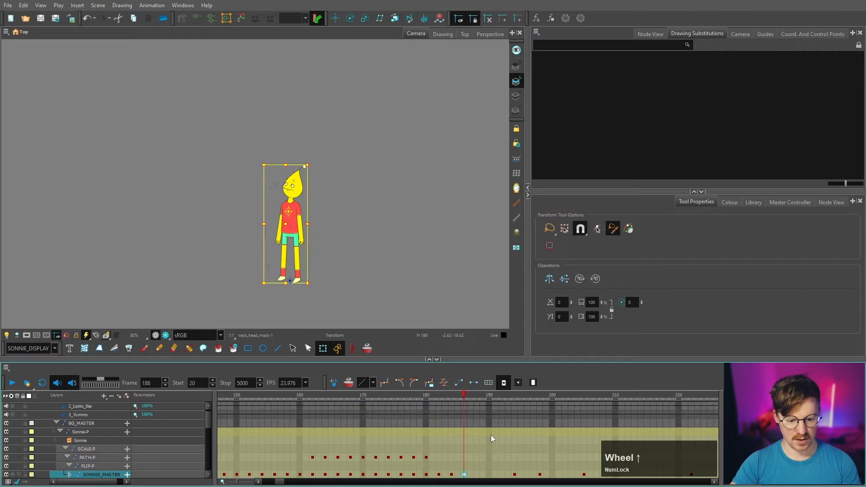
{"action": "scroll", "coordinate": [489, 436], "scroll_direction": "up", "scroll_amount": 1}
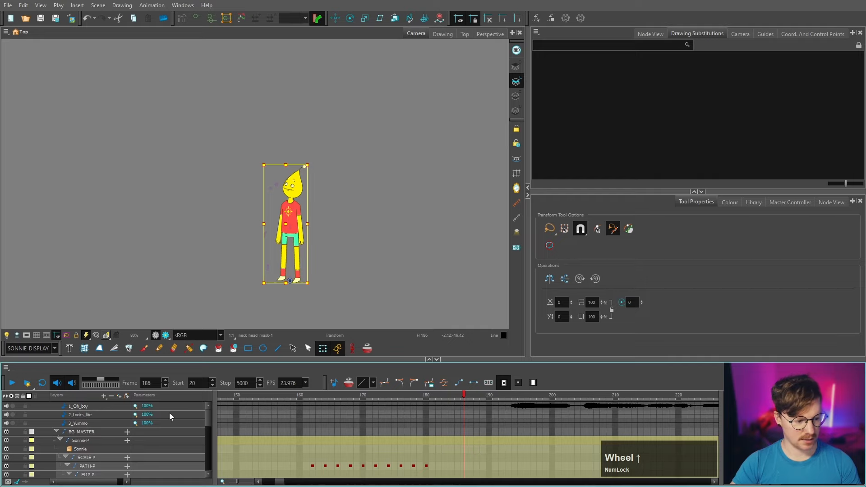
{"action": "left_click", "coordinate": [105, 426]}
{"action": "key", "text": "Delete"}
{"action": "scroll", "coordinate": [510, 431], "scroll_direction": "down", "scroll_amount": 1}
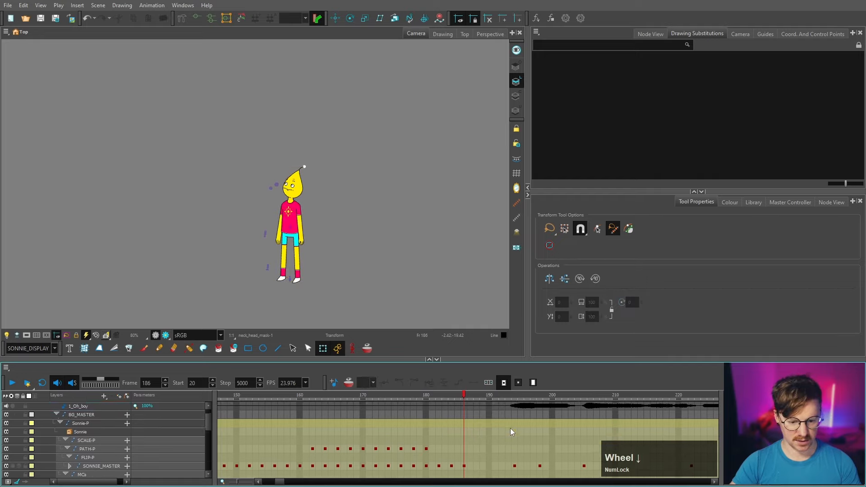
{"action": "scroll", "coordinate": [510, 432], "scroll_direction": "down", "scroll_amount": 1}
Go to frame 194 at the start of the 1_Oh_boy dialogue and save the scene.
{"action": "left_click_drag", "start_coordinate": [464, 397], "coordinate": [500, 402]}
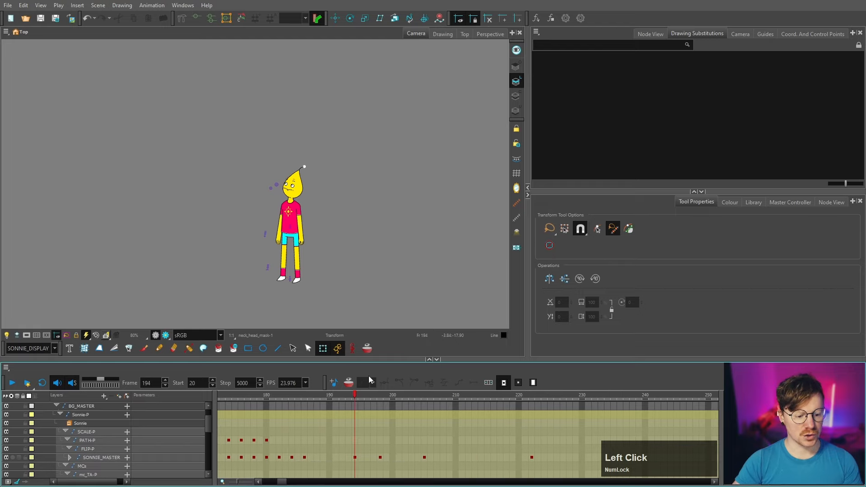
{"action": "scroll", "coordinate": [378, 441], "scroll_direction": "up", "scroll_amount": 3}
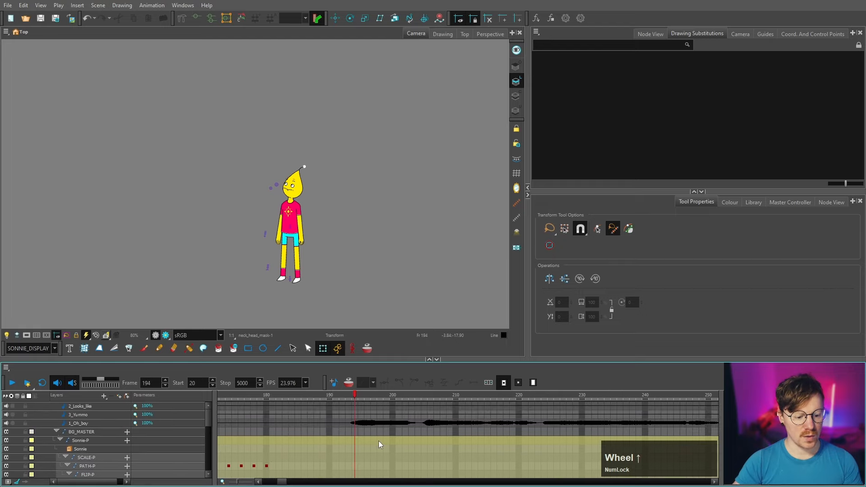
{"action": "scroll", "coordinate": [378, 440], "scroll_direction": "down", "scroll_amount": 3}
{"action": "scroll", "coordinate": [376, 444], "scroll_direction": "up", "scroll_amount": 2}
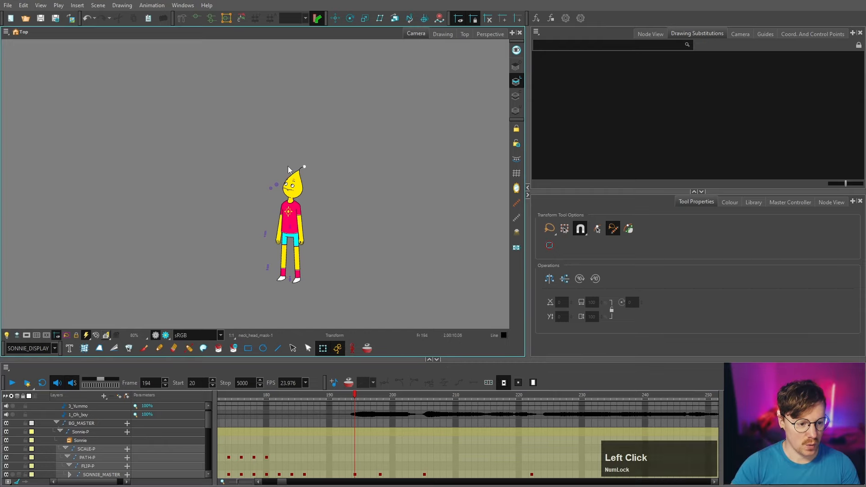
{"action": "scroll", "coordinate": [275, 232], "scroll_direction": "up", "scroll_amount": 2}
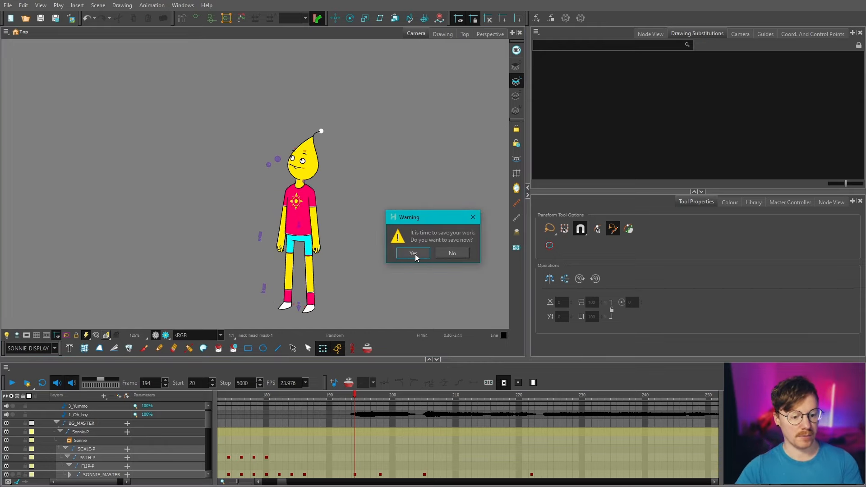
{"action": "left_click", "coordinate": [414, 253]}
Compare the SONNIE_MASTER keyframe at frame 194 with the start of the 1_Oh_boy waveform around frame 195.
{"action": "left_click", "coordinate": [355, 475]}
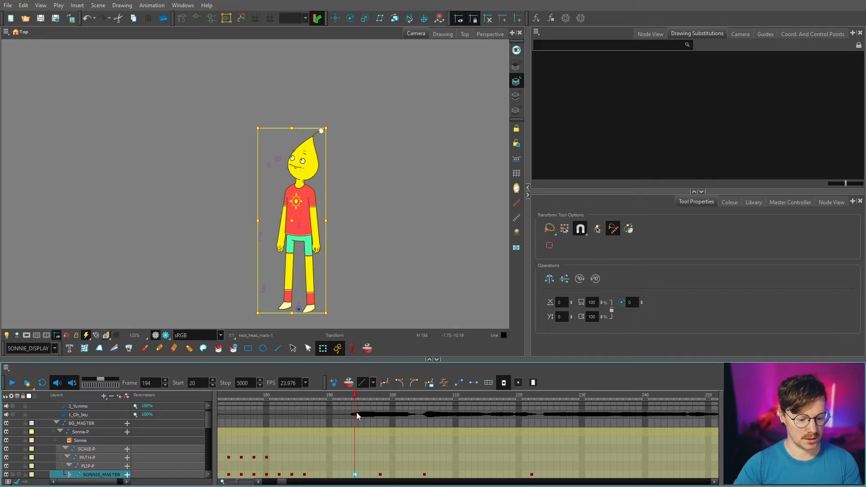
{"action": "left_click", "coordinate": [342, 415]}
{"action": "left_click", "coordinate": [361, 415]}
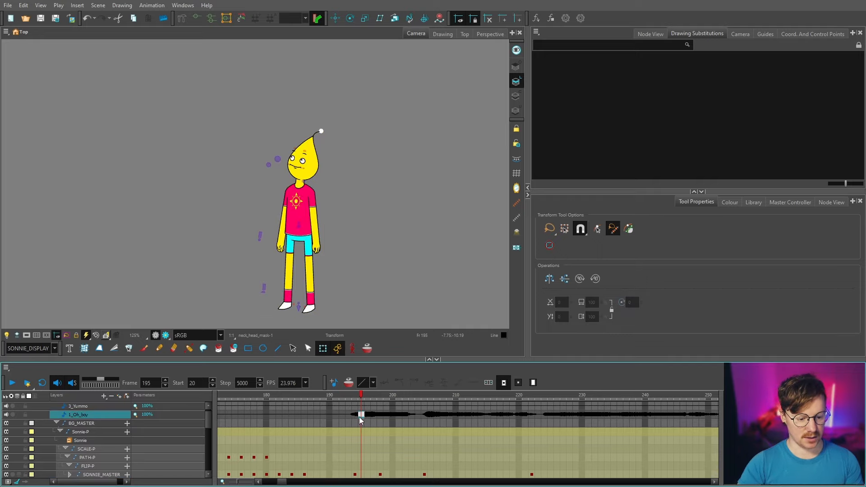
Extend the SONNIE_MASTER exposure from frame 194 so that the next pose falls on frame 207.
{"action": "left_click", "coordinate": [342, 416]}
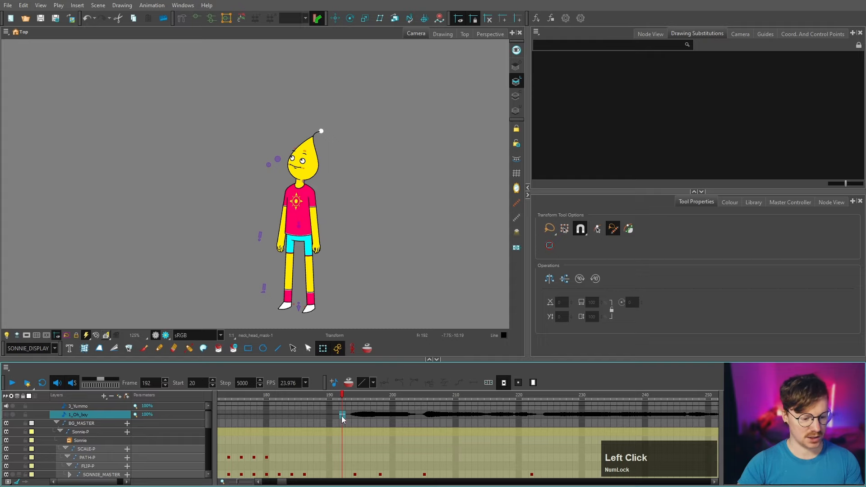
{"action": "left_click", "coordinate": [355, 415]}
{"action": "left_click", "coordinate": [355, 474]}
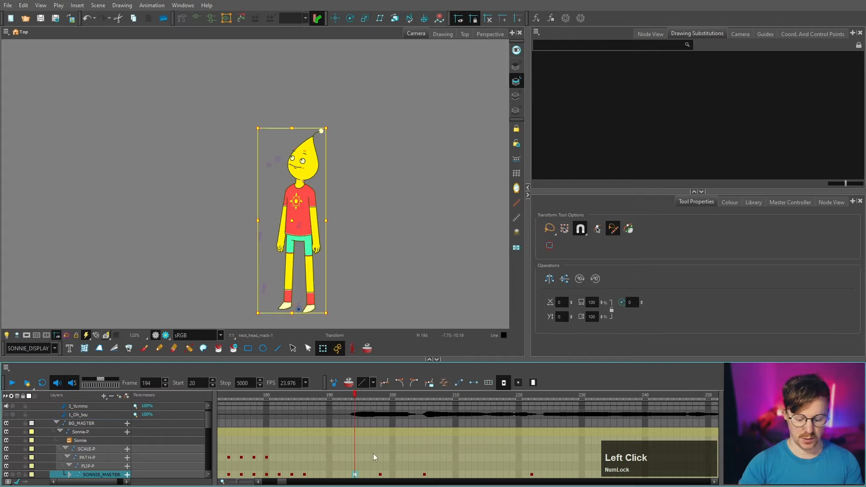
{"action": "key", "text": "shift"}
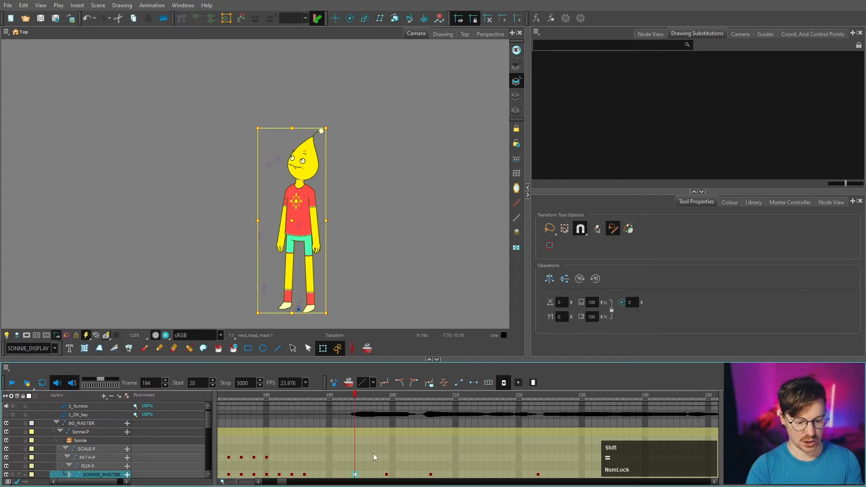
{"action": "key", "text": "plus"}
{"action": "key", "text": "plus"}
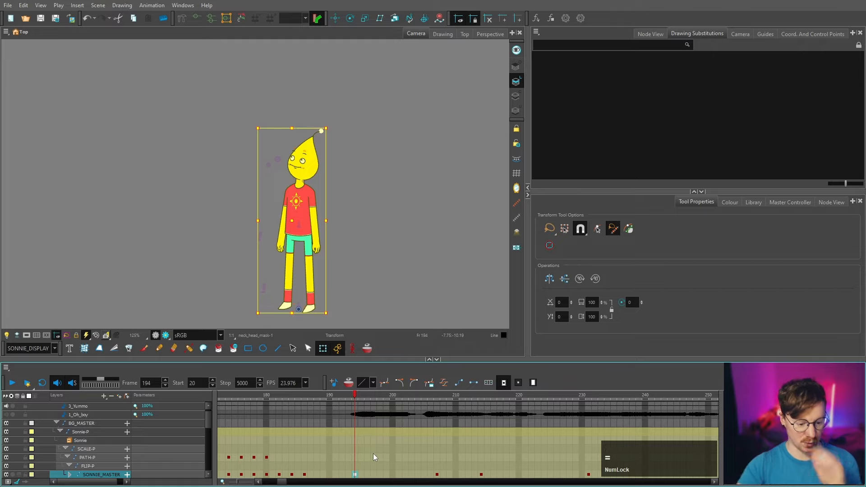
Copy the SONNIE_MASTER pose at frame 194 and paste it at frame 198.
{"action": "left_click", "coordinate": [355, 475]}
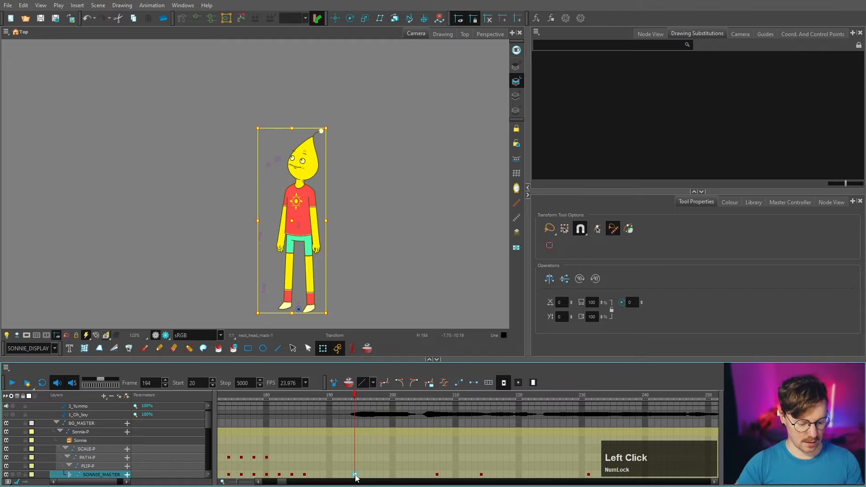
{"action": "key", "text": "ctrl+c"}
{"action": "left_click", "coordinate": [380, 475]}
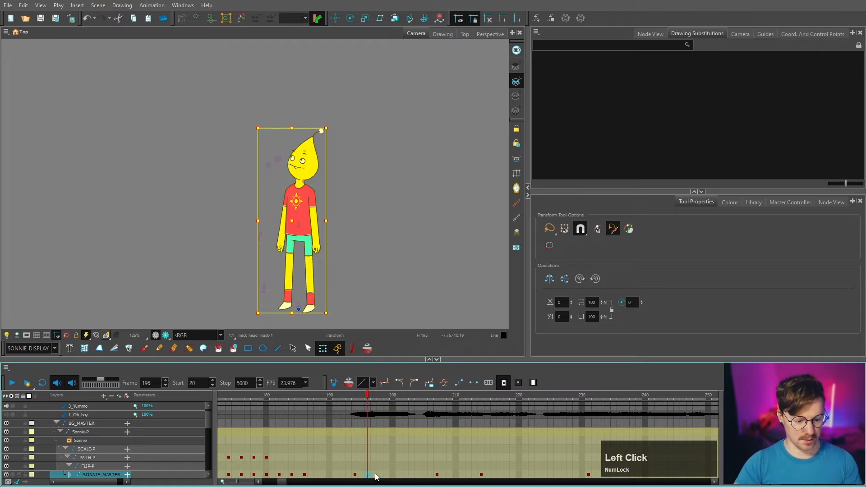
{"action": "key", "text": "ctrl+v"}
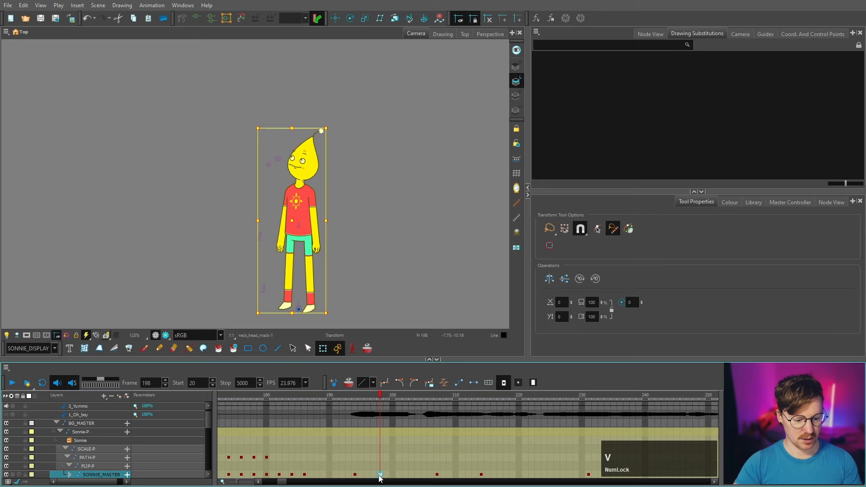
Rotate both lower legs slightly about the ankles at frame 198 to start bending the knees.
{"action": "scroll", "coordinate": [289, 291], "scroll_direction": "up", "scroll_amount": 5}
{"action": "left_click", "coordinate": [288, 290]}
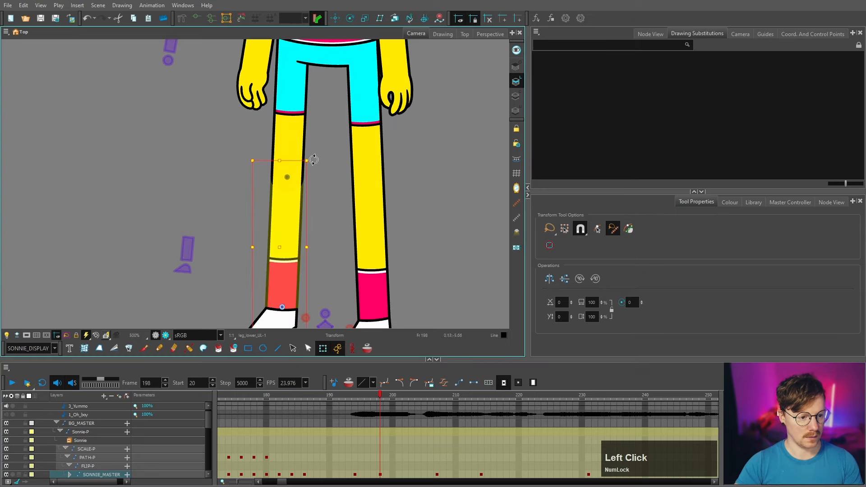
{"action": "left_click_drag", "start_coordinate": [313, 160], "coordinate": [316, 166]}
{"action": "left_click", "coordinate": [365, 225]}
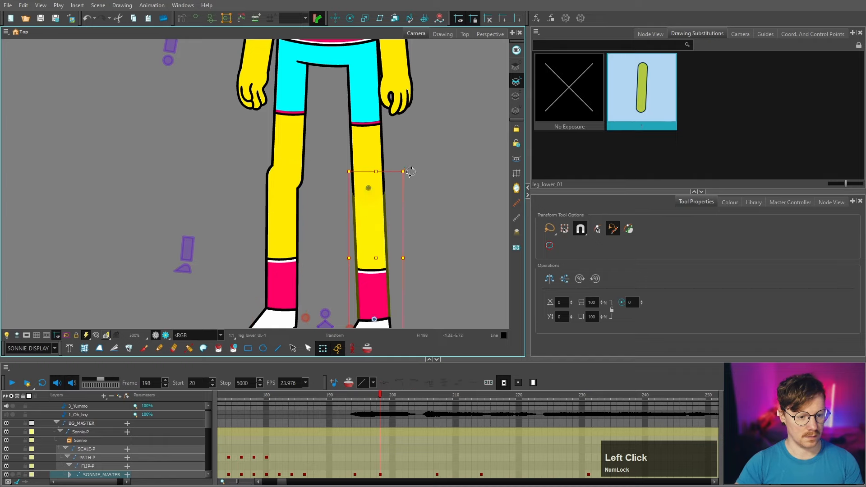
{"action": "left_click_drag", "start_coordinate": [410, 171], "coordinate": [402, 171]}
{"action": "scroll", "coordinate": [359, 136], "scroll_direction": "down", "scroll_amount": 4}
{"action": "scroll", "coordinate": [360, 136], "scroll_direction": "up", "scroll_amount": 2}
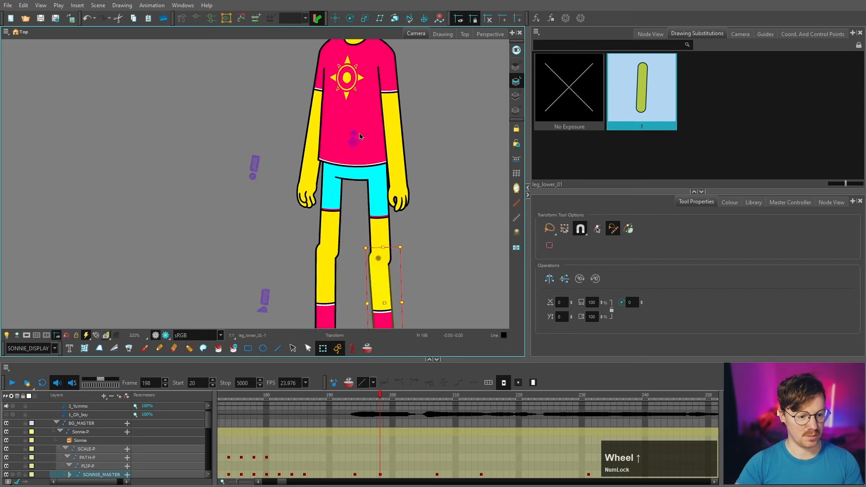
Rotate both upper legs slightly at frame 198 to line them up with the bent lower legs.
{"action": "scroll", "coordinate": [359, 137], "scroll_direction": "down", "scroll_amount": 3}
{"action": "scroll", "coordinate": [352, 290], "scroll_direction": "up", "scroll_amount": 4}
{"action": "left_click", "coordinate": [351, 291]}
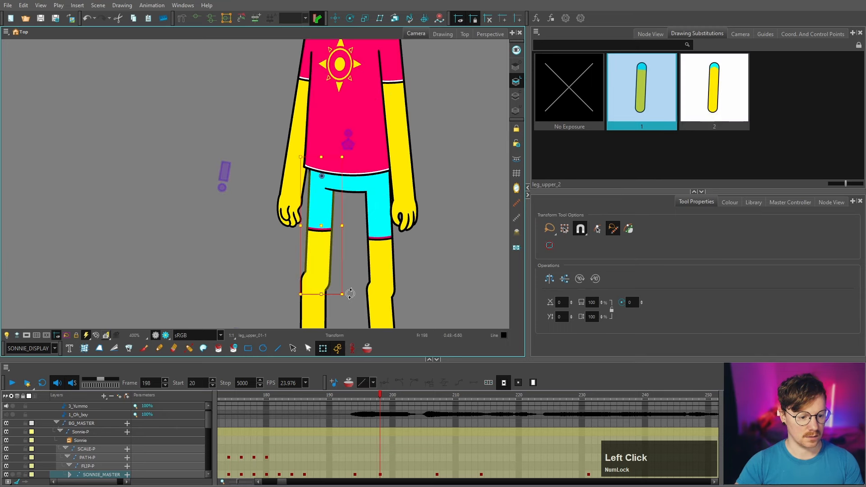
{"action": "left_click_drag", "start_coordinate": [350, 294], "coordinate": [345, 295]}
{"action": "left_click", "coordinate": [381, 281]}
{"action": "left_click_drag", "start_coordinate": [403, 304], "coordinate": [400, 305]}
Lower the upper body with the upper legs slightly at frame 198 and fine-tune the thigh rotation so the knees join.
{"action": "scroll", "coordinate": [400, 305], "scroll_direction": "down", "scroll_amount": 2}
{"action": "mouse_move", "coordinate": [333, 256]}
{"action": "left_mouse_down"}
{"action": "mouse_move", "coordinate": [289, 228]}
{"action": "mouse_move", "coordinate": [388, 42]}
{"action": "mouse_move", "coordinate": [416, 234]}
{"action": "left_mouse_up"}
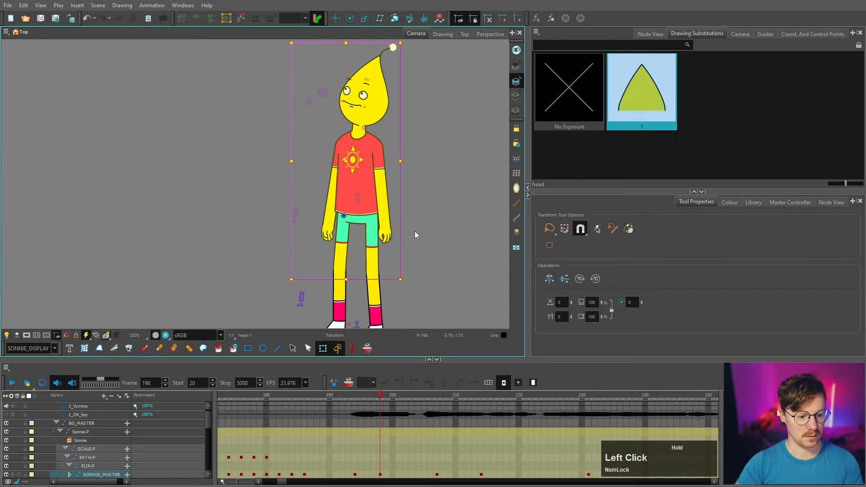
{"action": "scroll", "coordinate": [373, 262], "scroll_direction": "up", "scroll_amount": 2}
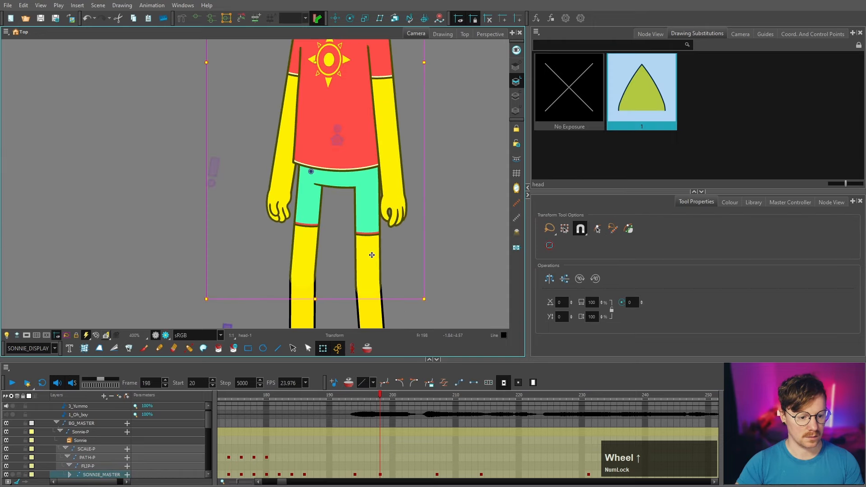
{"action": "left_click_drag", "start_coordinate": [371, 255], "coordinate": [371, 260]}
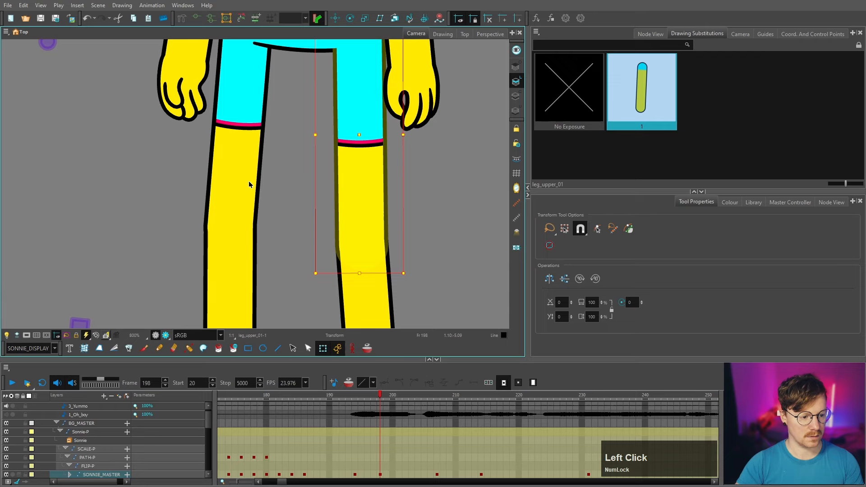
{"action": "left_click", "coordinate": [249, 184]}
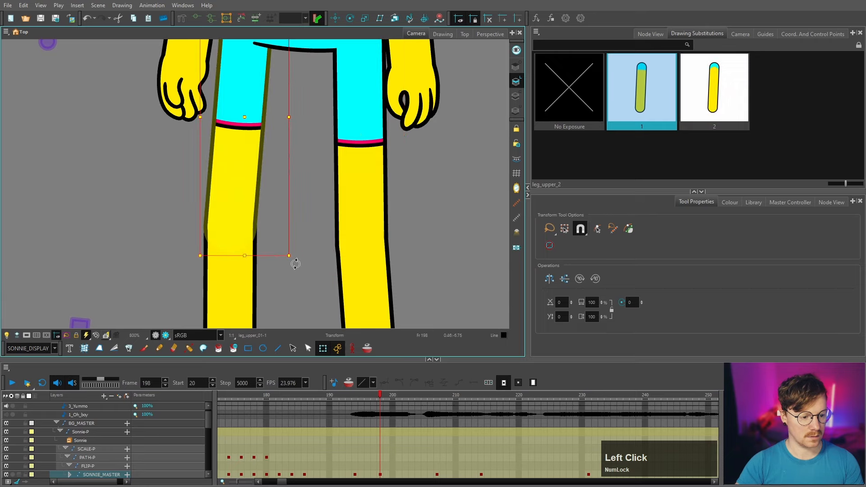
{"action": "left_click_drag", "start_coordinate": [295, 263], "coordinate": [296, 262]}
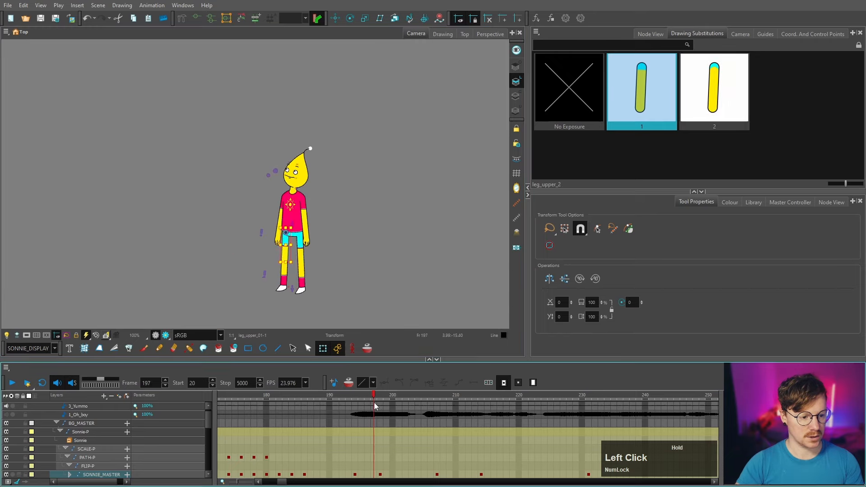
Lean the torso, together with the head and arms, slightly forward in the frame 198 pose.
{"action": "left_click_drag", "start_coordinate": [375, 405], "coordinate": [379, 405]}
{"action": "left_click", "coordinate": [291, 210]}
{"action": "scroll", "coordinate": [276, 180], "scroll_direction": "up", "scroll_amount": 3}
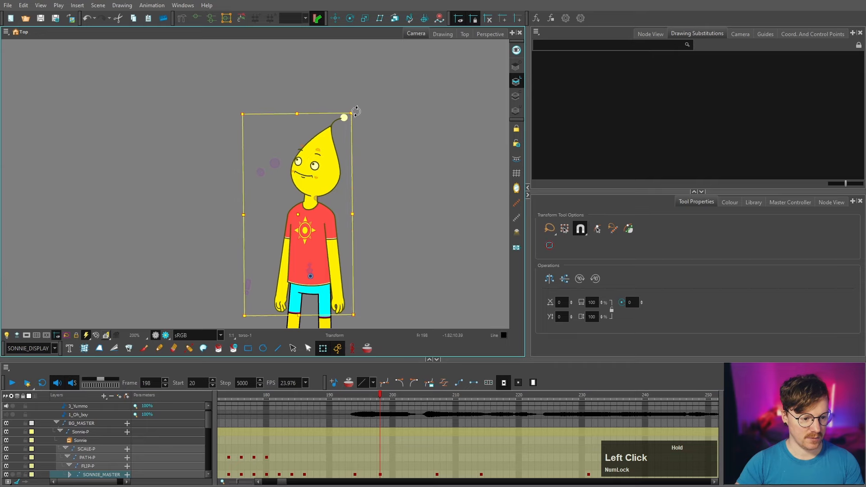
{"action": "left_click", "coordinate": [381, 164]}
Tilt the head slightly in the frame 198 pose and move its mc_head_rotation control down a little.
{"action": "left_click", "coordinate": [323, 166]}
{"action": "scroll", "coordinate": [329, 166], "scroll_direction": "up", "scroll_amount": 3}
{"action": "key", "text": "b"}
{"action": "key", "text": "b"}
{"action": "key", "text": "b"}
{"action": "key", "text": "b"}
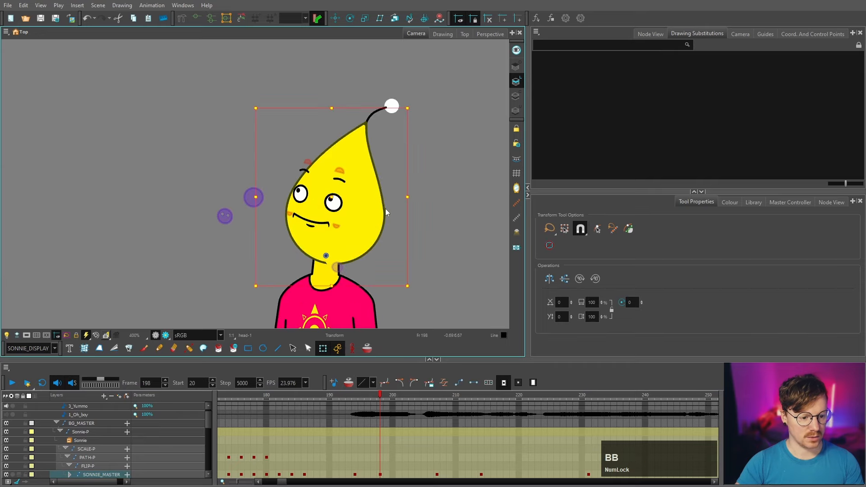
{"action": "left_click_drag", "start_coordinate": [410, 96], "coordinate": [410, 93]}
Rotate the whole arm on the character's facing side slightly at frame 198 and check the motion from frame 196.
{"action": "key", "text": "shift+b"}
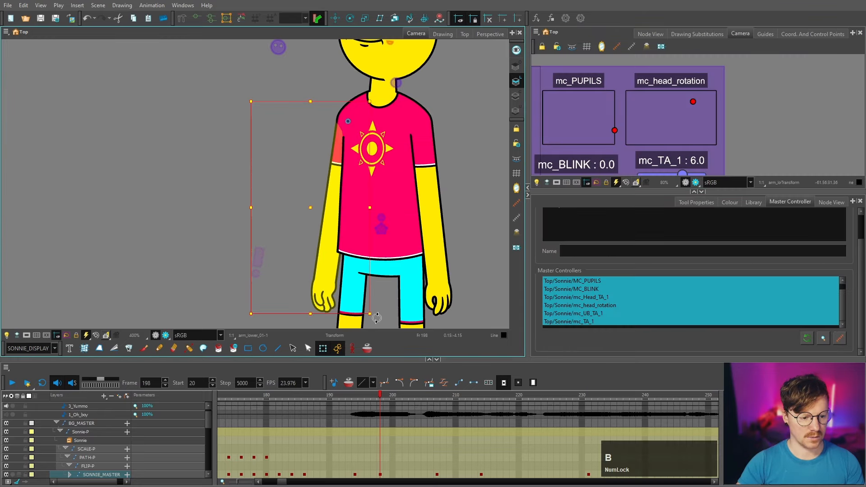
{"action": "left_click_drag", "start_coordinate": [380, 318], "coordinate": [381, 318]}
{"action": "scroll", "coordinate": [337, 137], "scroll_direction": "up", "scroll_amount": 2}
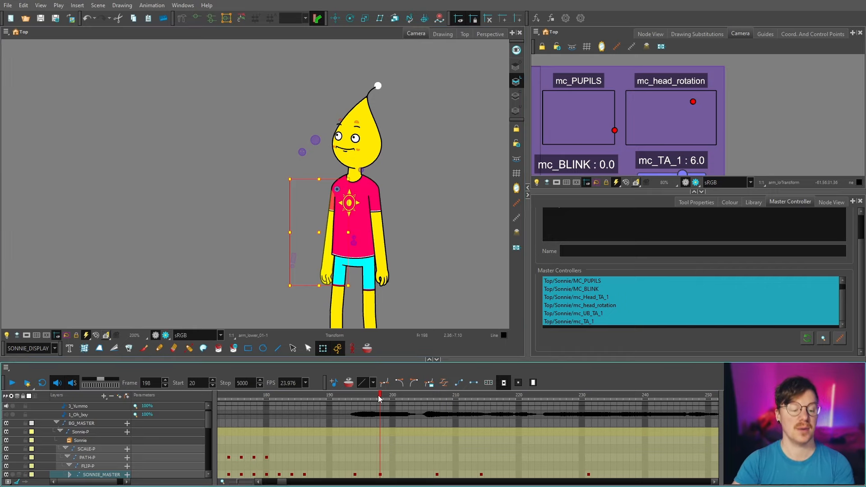
{"action": "left_click_drag", "start_coordinate": [367, 395], "coordinate": [380, 420]}
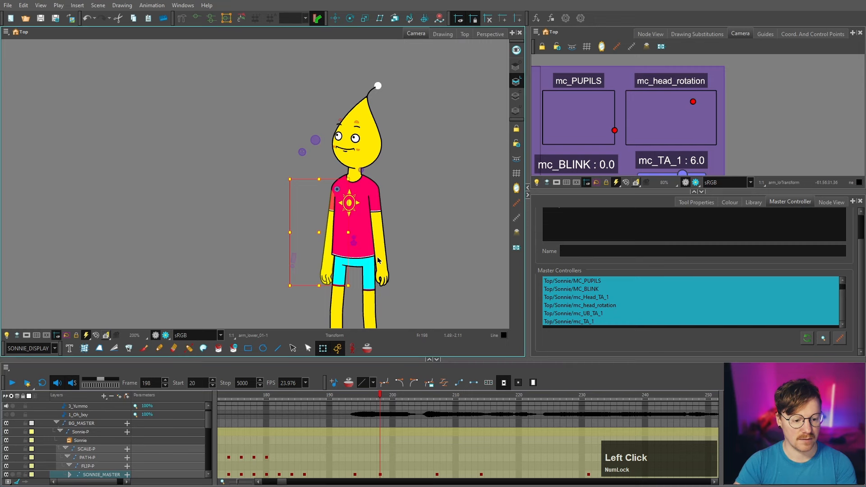
Adjust the rotation of the other arm at frame 198, starting with its forearm and moving up to the whole arm.
{"action": "scroll", "coordinate": [379, 260], "scroll_direction": "up", "scroll_amount": 2}
{"action": "left_click", "coordinate": [383, 255]}
{"action": "key", "text": "b"}
{"action": "key", "text": "b"}
{"action": "key", "text": "b"}
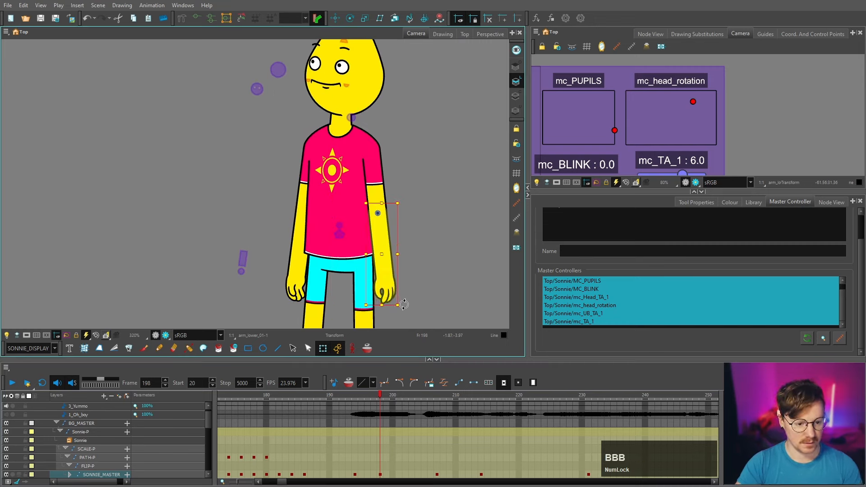
{"action": "left_click_drag", "start_coordinate": [403, 304], "coordinate": [403, 312]}
{"action": "key", "text": "b"}
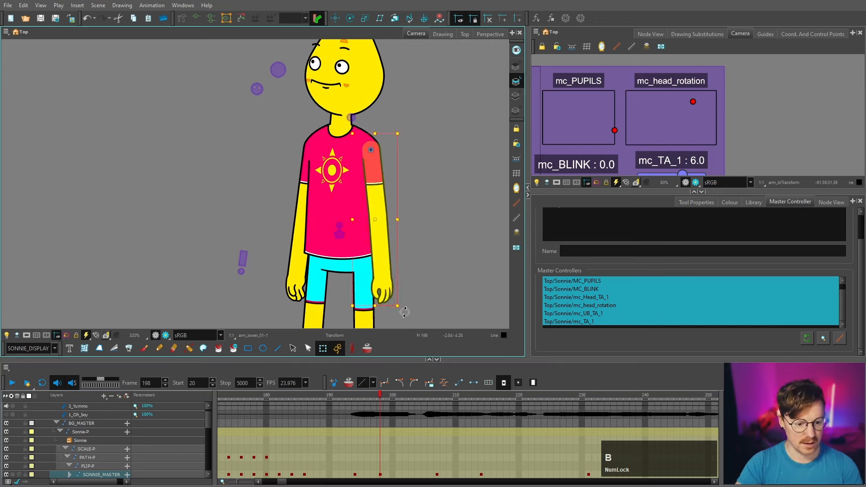
{"action": "scroll", "coordinate": [404, 312], "scroll_direction": "down", "scroll_amount": 2}
Delay the dipped SONNIE_MASTER pose to frame 200 and add in-between keyframes at 196 and 198, finishing with stop-motion keyframes.
{"action": "left_click", "coordinate": [368, 475]}
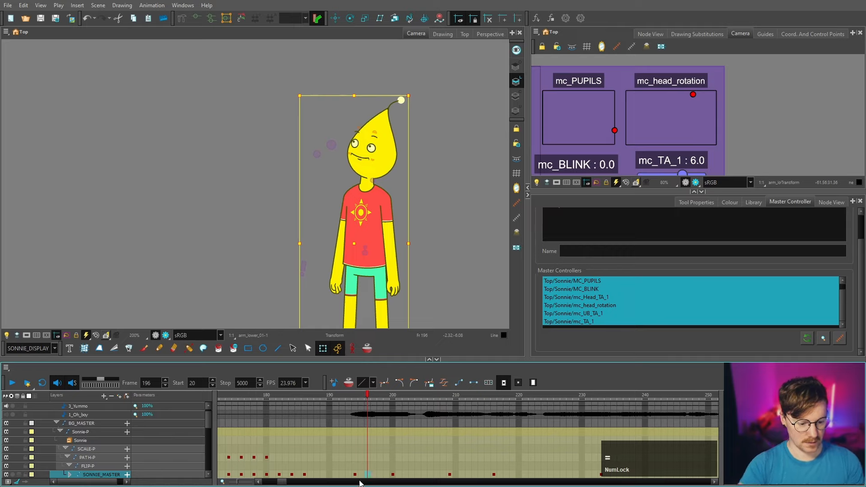
{"action": "left_click", "coordinate": [354, 474]}
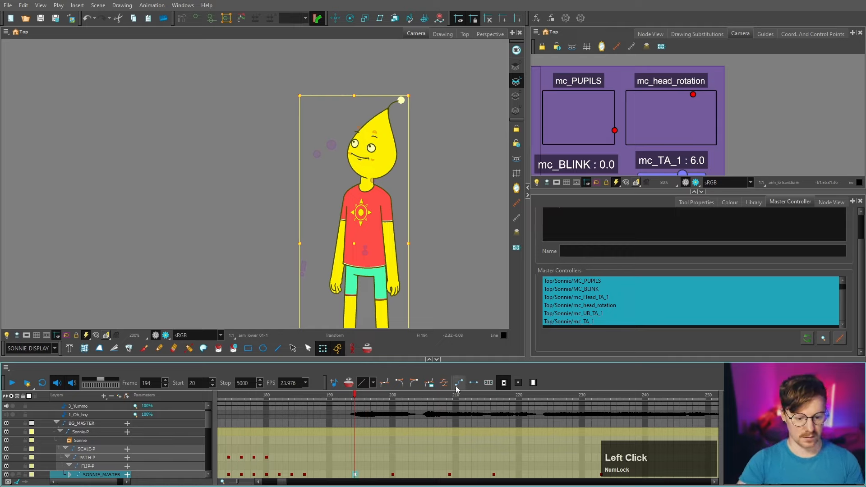
{"action": "left_click", "coordinate": [381, 476]}
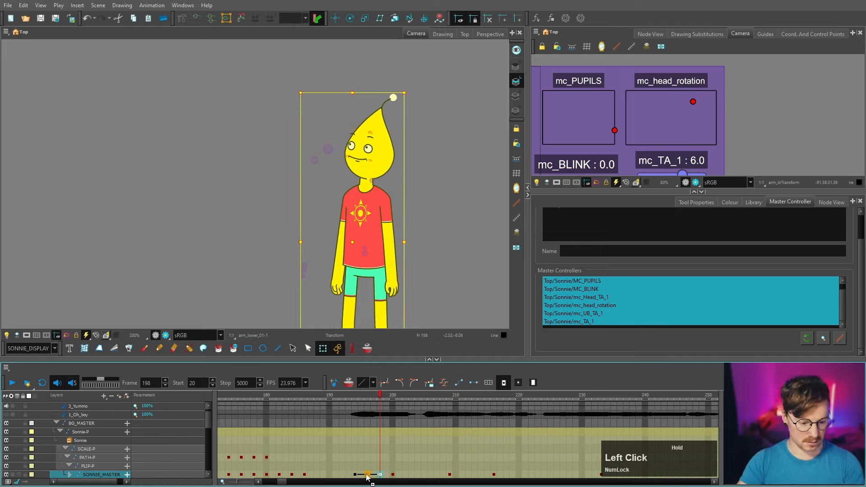
{"action": "left_click", "coordinate": [386, 476]}
{"action": "key", "text": "F6"}
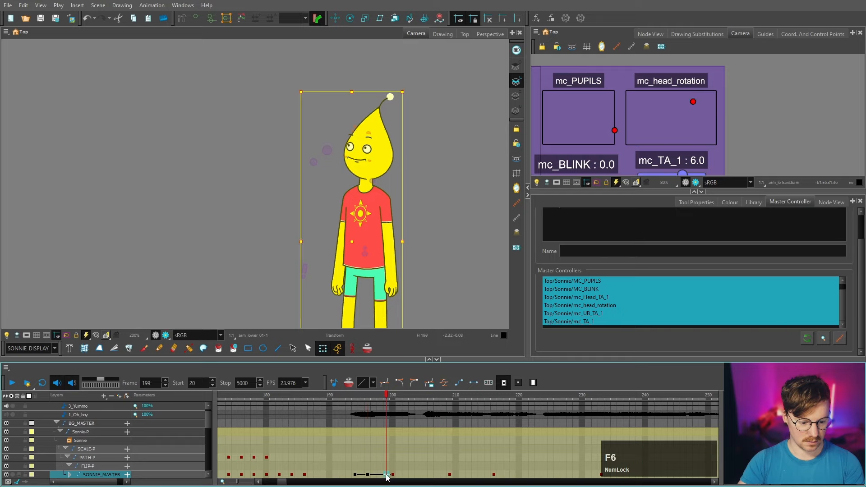
{"action": "left_click", "coordinate": [355, 476]}
{"action": "left_click", "coordinate": [392, 476], "text": "shift"}
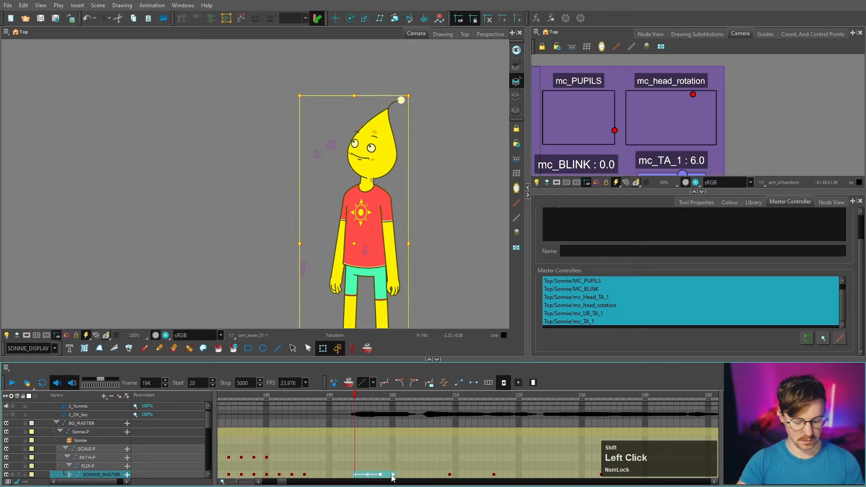
{"action": "left_click_drag", "start_coordinate": [392, 400], "coordinate": [406, 410]}
Push the raised-arm SONNIE_MASTER pose to frame 210 to match the dialogue and compare it with the following pose at frame 217.
{"action": "left_click", "coordinate": [392, 476]}
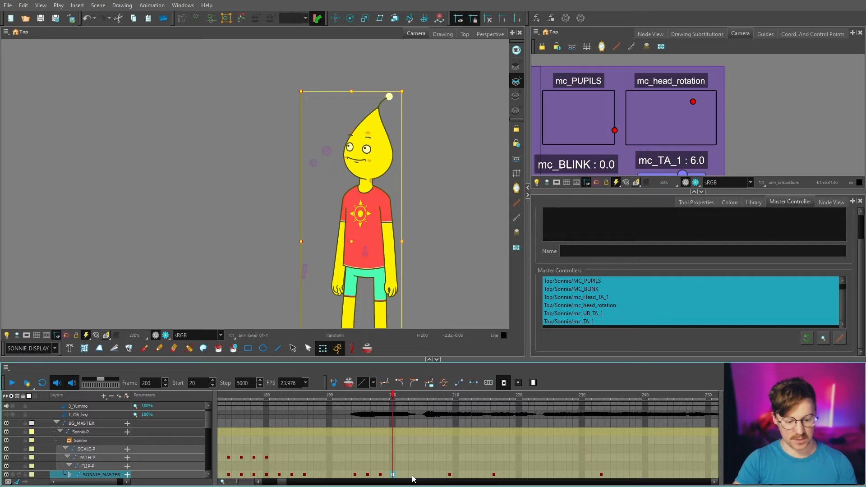
{"action": "left_click", "coordinate": [406, 474]}
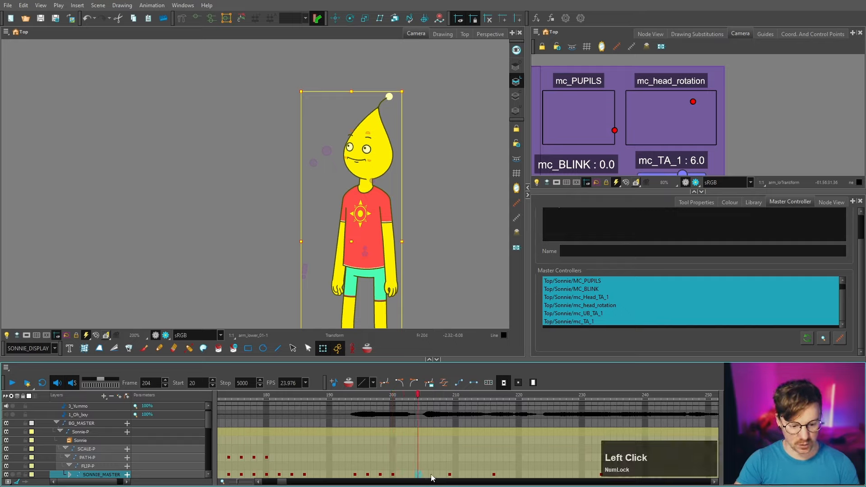
{"action": "left_click", "coordinate": [431, 474]}
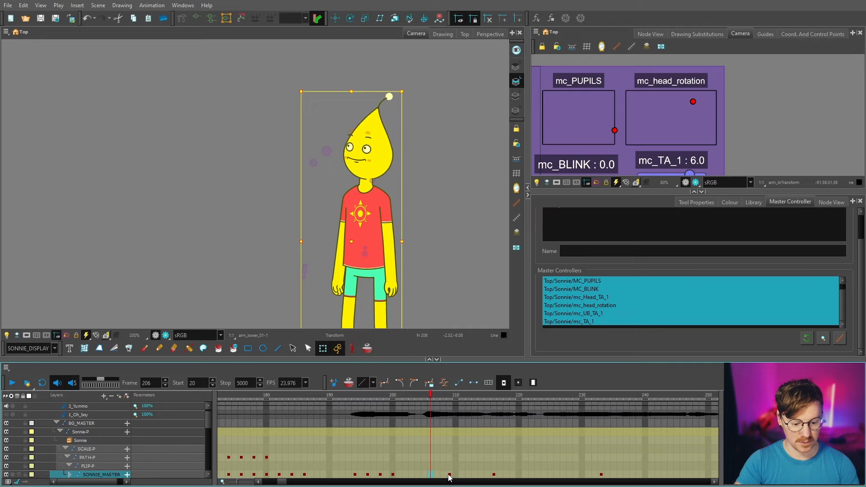
{"action": "left_click", "coordinate": [449, 475]}
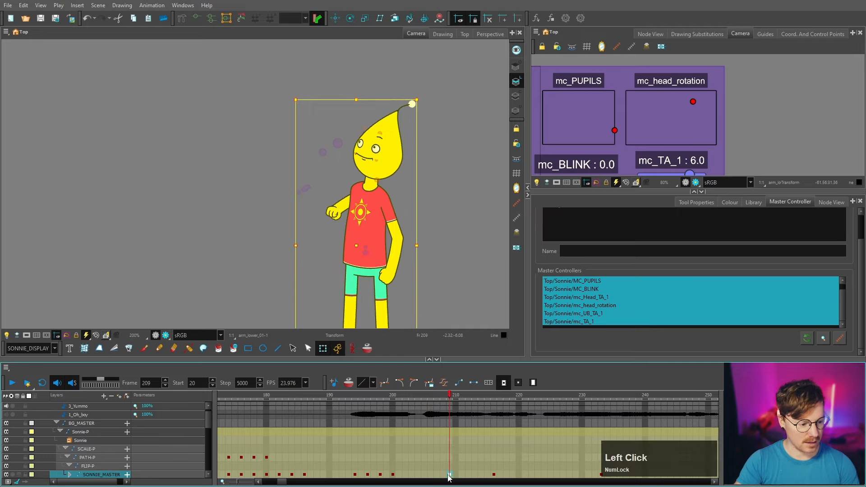
{"action": "key", "text": "equal"}
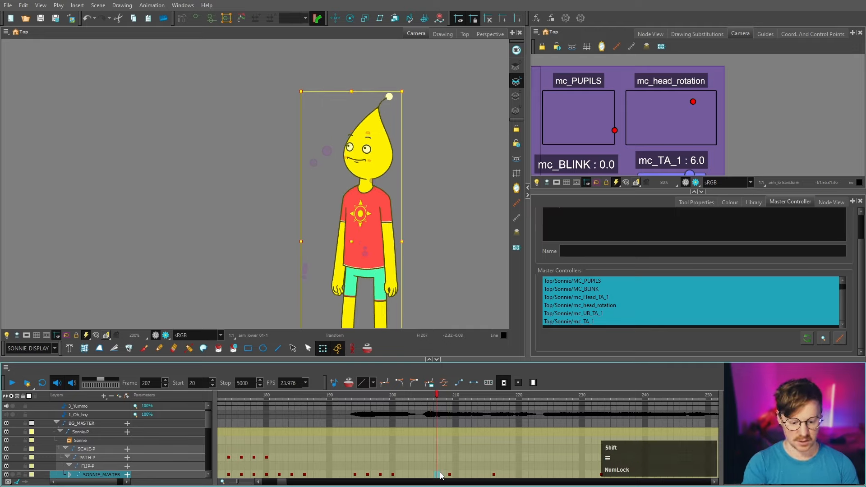
{"action": "left_click", "coordinate": [501, 475]}
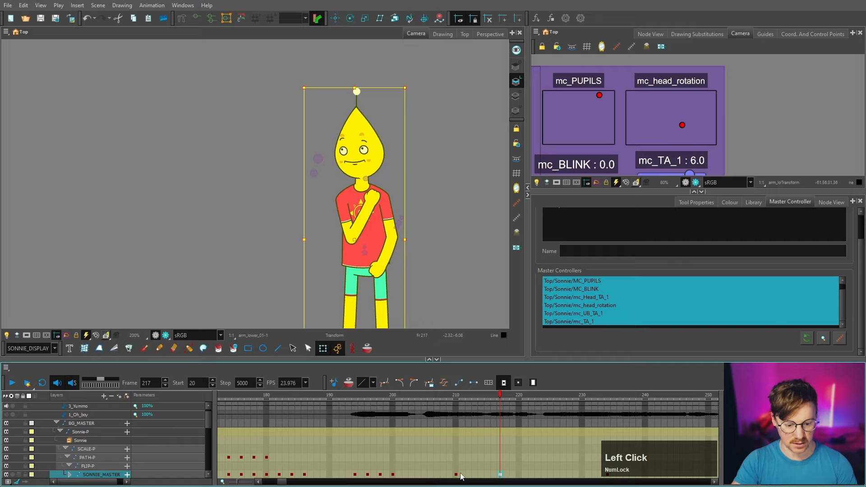
{"action": "left_click", "coordinate": [456, 476]}
{"action": "left_click", "coordinate": [501, 475]}
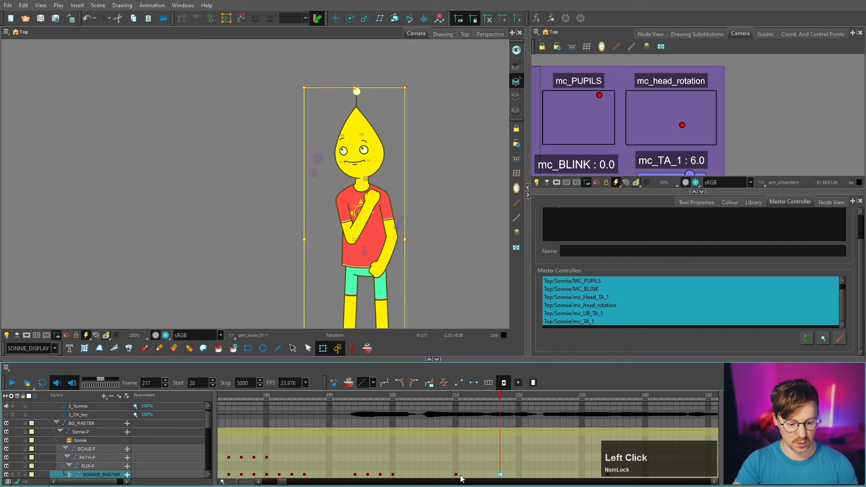
Add in-between SONNIE_MASTER keyframes at frames 202, 204, 206 and 208, between the poses at 200 and 210.
{"action": "left_click", "coordinate": [456, 476]}
{"action": "left_click", "coordinate": [435, 476]}
{"action": "left_click", "coordinate": [399, 474]}
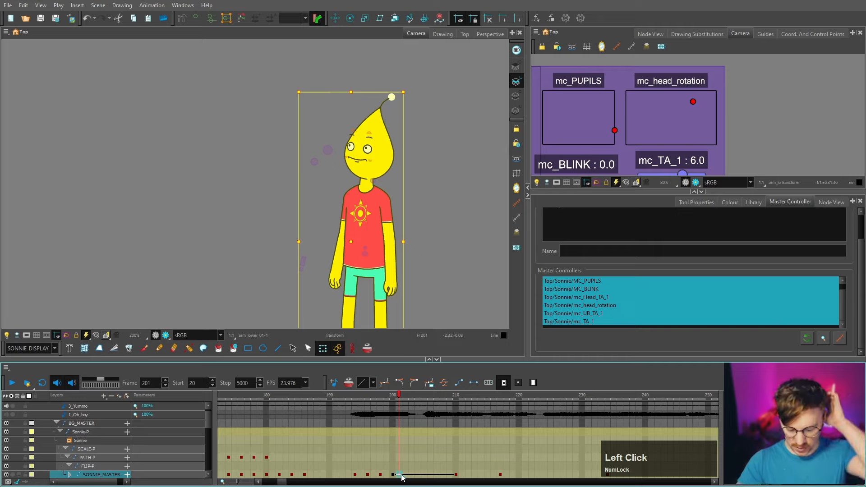
{"action": "key", "text": "F6"}
{"action": "left_click", "coordinate": [405, 474]}
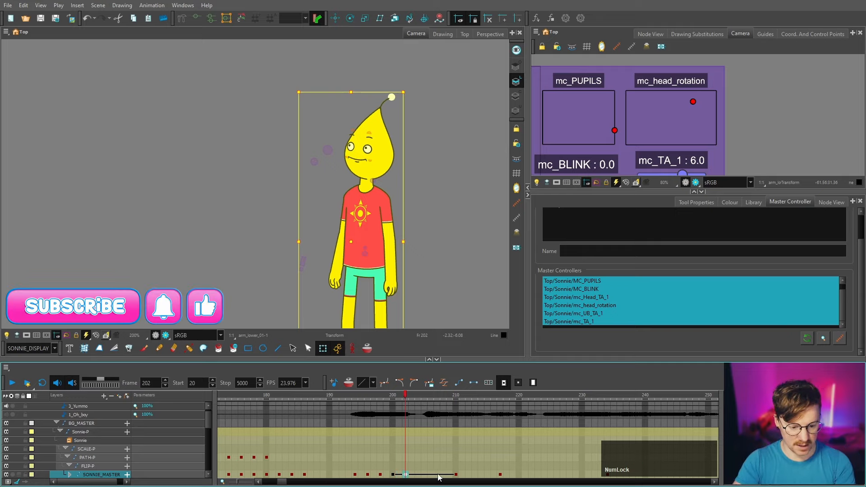
{"action": "left_click", "coordinate": [436, 475]}
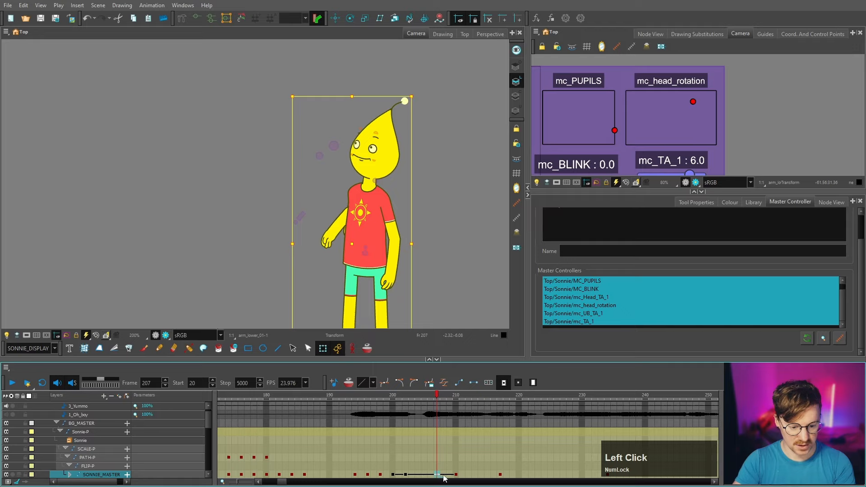
{"action": "left_click", "coordinate": [424, 475]}
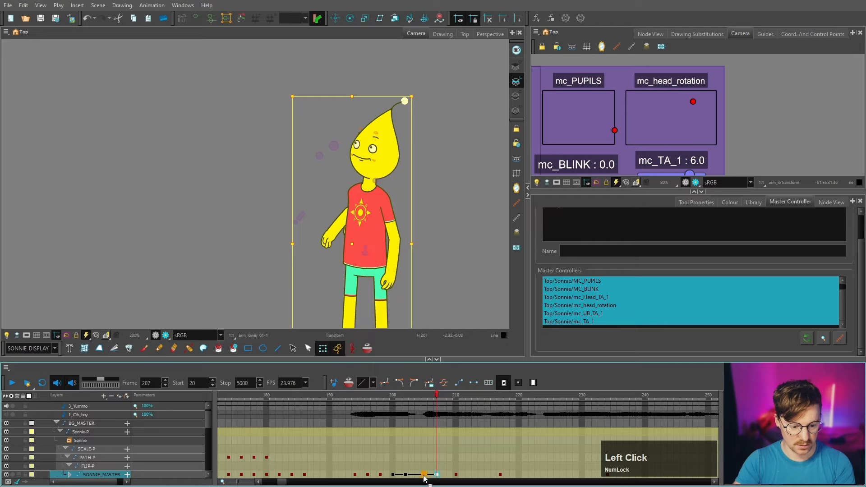
{"action": "left_click", "coordinate": [420, 476]}
{"action": "left_click", "coordinate": [443, 475]}
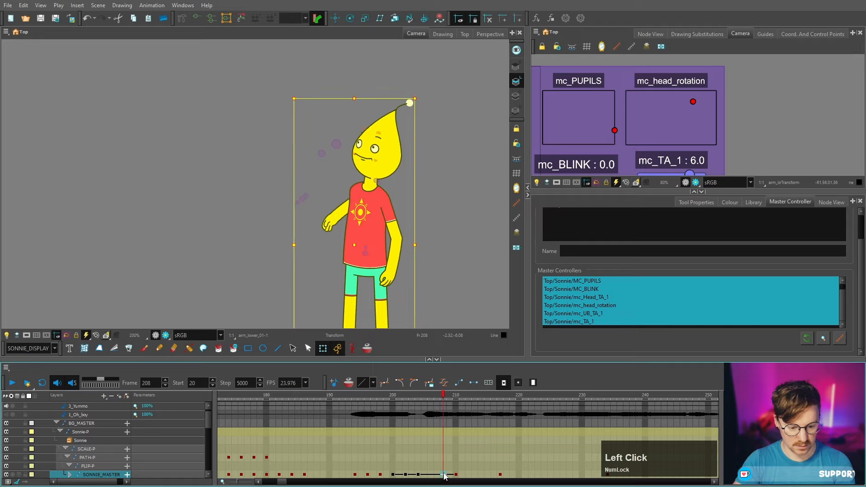
{"action": "left_click", "coordinate": [449, 475]}
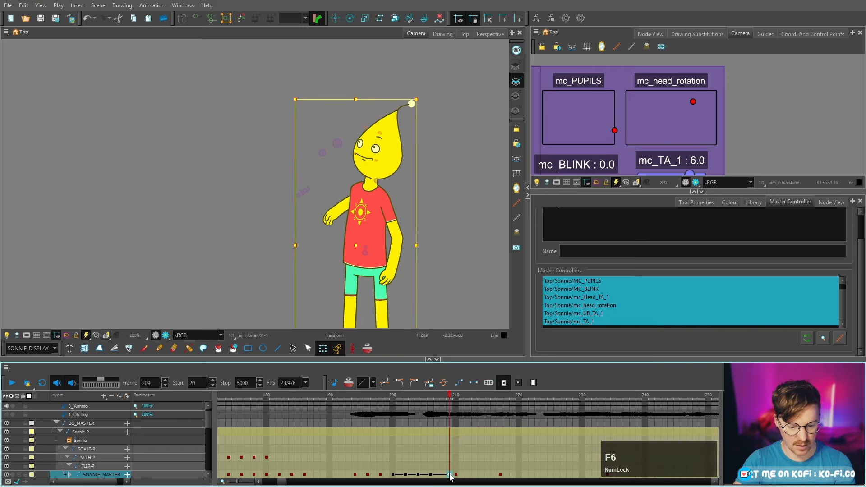
Convert the SONNIE_MASTER keyframes from frame 200 to 210 to stop-motion and play the section from frame 194.
{"action": "left_click", "coordinate": [393, 475]}
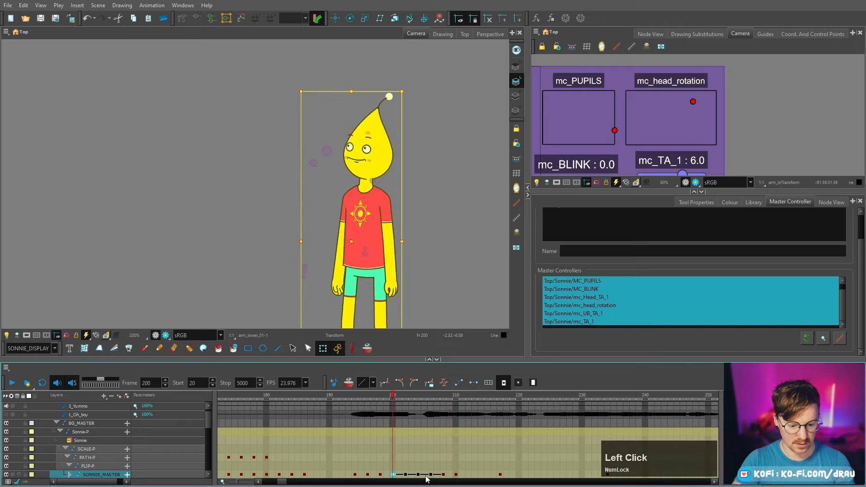
{"action": "left_click", "coordinate": [451, 475], "text": "shift"}
{"action": "key", "text": "l"}
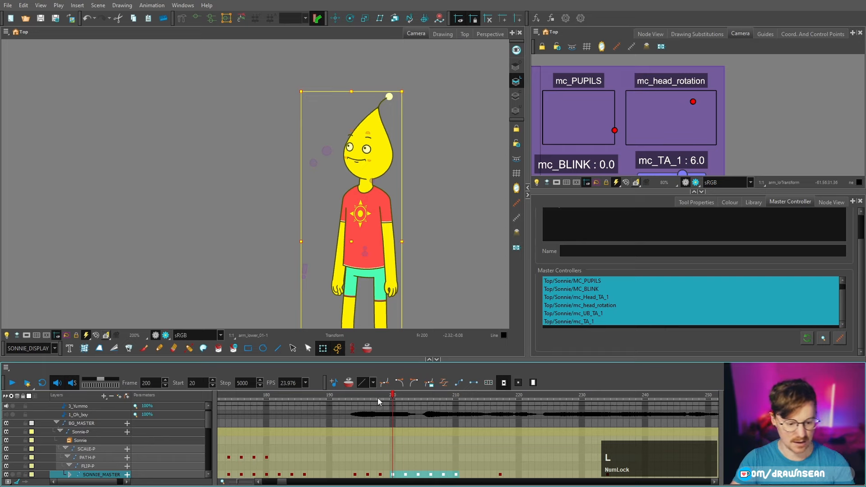
{"action": "left_click", "coordinate": [355, 396]}
{"action": "left_click", "coordinate": [13, 383]}
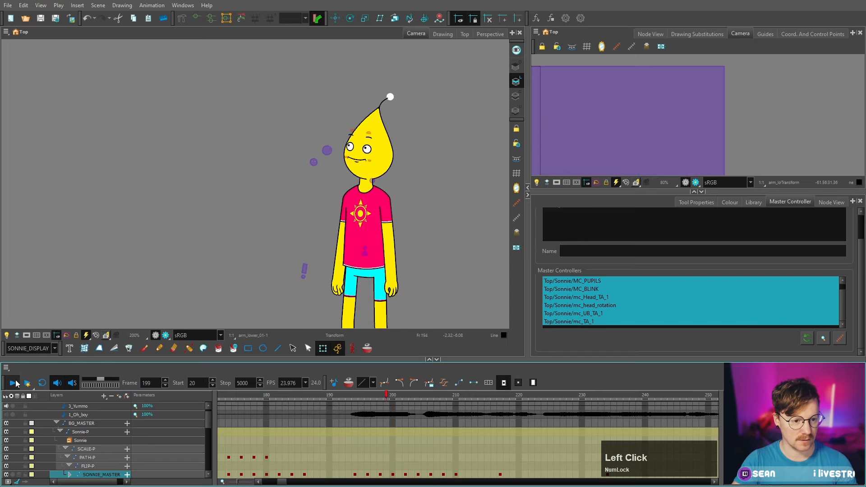
Swap the raised hand at frame 204 to fist drawing 11.
{"action": "mouse_move", "coordinate": [393, 396]}
{"action": "left_mouse_down"}
{"action": "mouse_move", "coordinate": [465, 400]}
{"action": "mouse_move", "coordinate": [392, 402]}
{"action": "mouse_move", "coordinate": [415, 398]}
{"action": "left_mouse_up"}
{"action": "key", "text": "2"}
{"action": "left_click", "coordinate": [314, 207]}
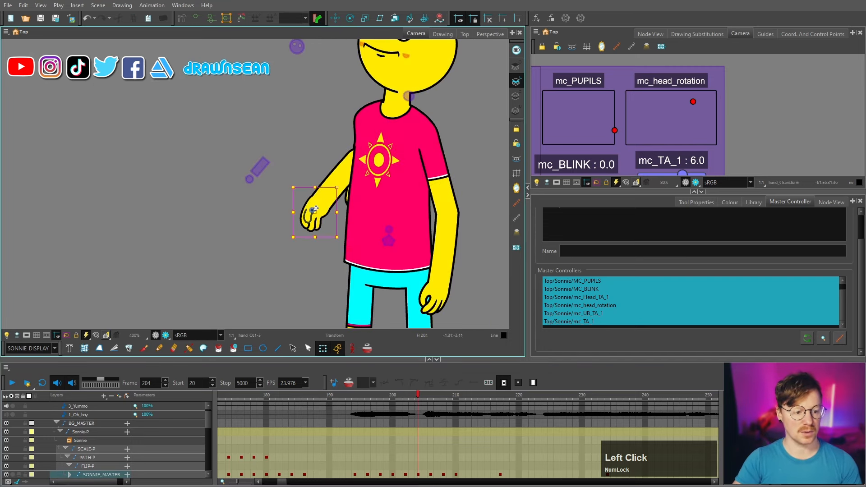
{"action": "left_click", "coordinate": [716, 34]}
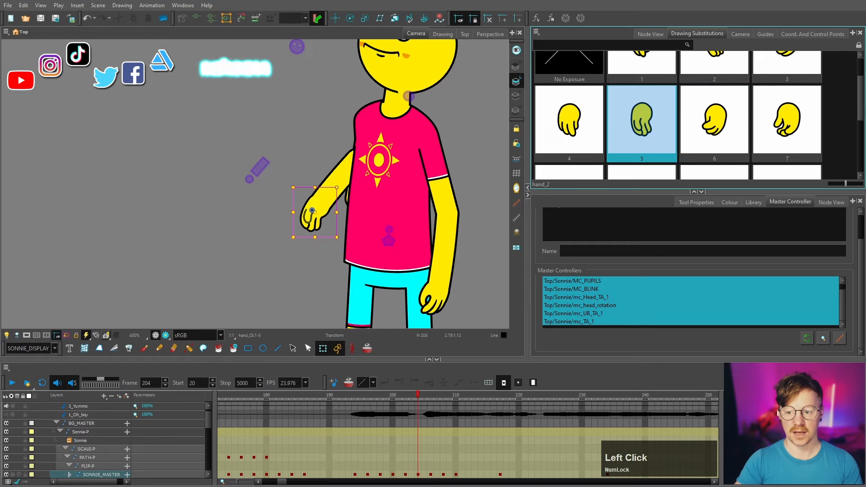
{"action": "mouse_move", "coordinate": [860, 105]}
{"action": "left_mouse_down"}
{"action": "mouse_move", "coordinate": [861, 94]}
{"action": "mouse_move", "coordinate": [856, 149]}
{"action": "left_mouse_up"}
{"action": "left_click_drag", "start_coordinate": [388, 399], "coordinate": [412, 404]}
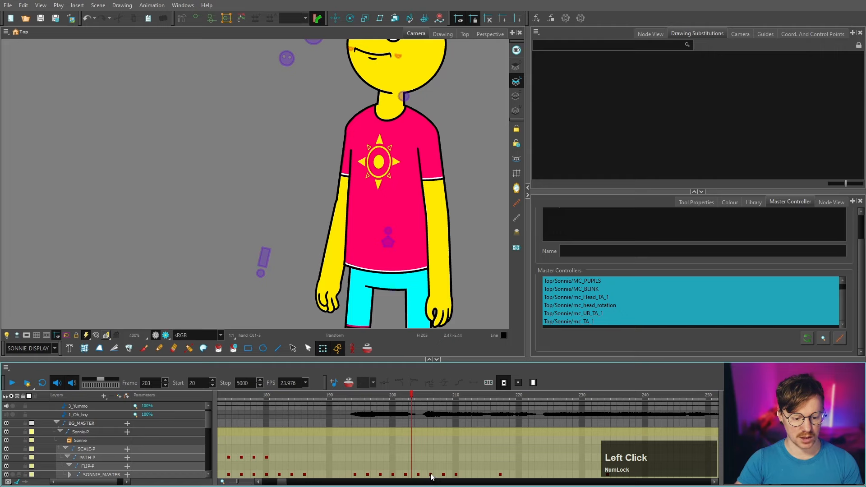
{"action": "left_click_drag", "start_coordinate": [412, 396], "coordinate": [412, 396]}
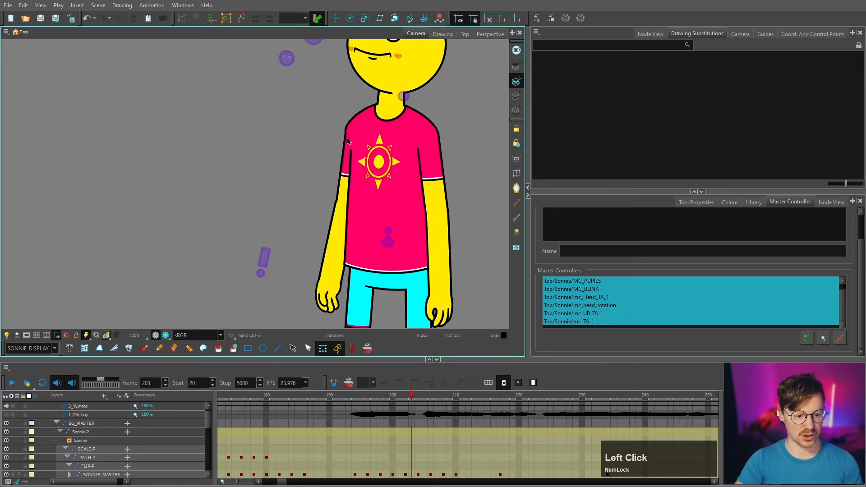
{"action": "left_click", "coordinate": [417, 396]}
{"action": "scroll", "coordinate": [350, 201], "scroll_direction": "up", "scroll_amount": 2}
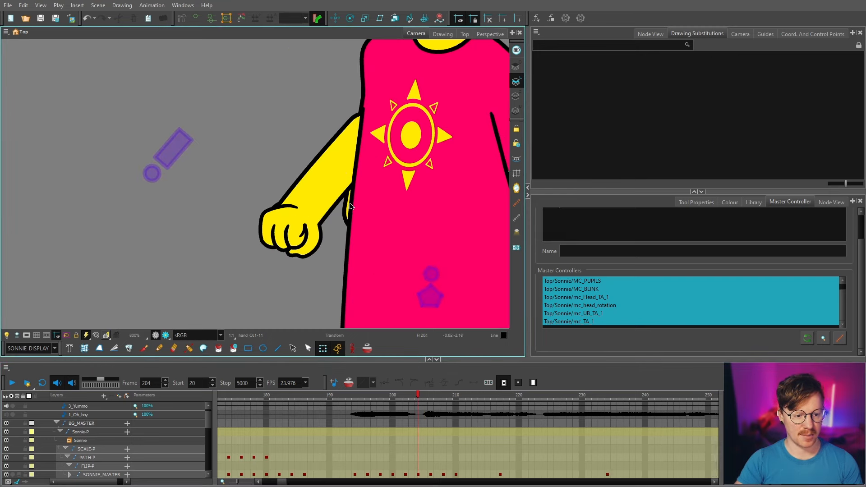
Scrub back to frame 196 and play the dialogue section to review the new hand.
{"action": "left_click_drag", "start_coordinate": [426, 397], "coordinate": [369, 399]}
{"action": "scroll", "coordinate": [305, 235], "scroll_direction": "down", "scroll_amount": 3}
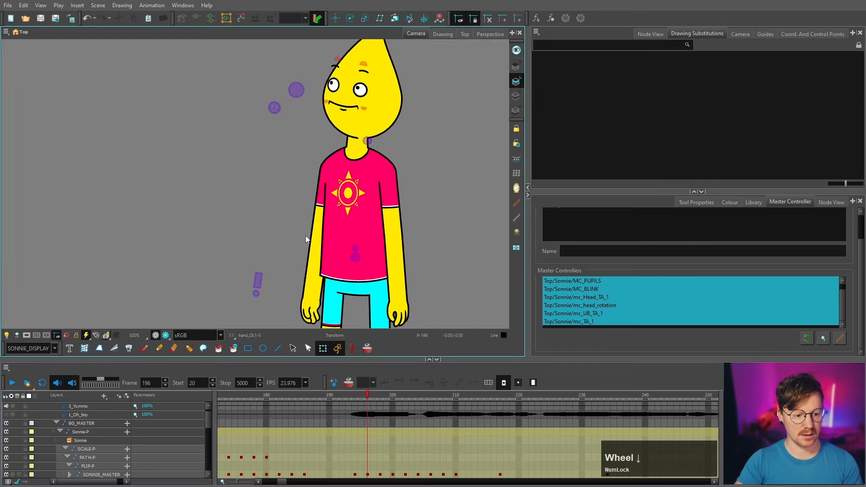
{"action": "scroll", "coordinate": [316, 237], "scroll_direction": "down", "scroll_amount": 2}
{"action": "left_click", "coordinate": [13, 383]}
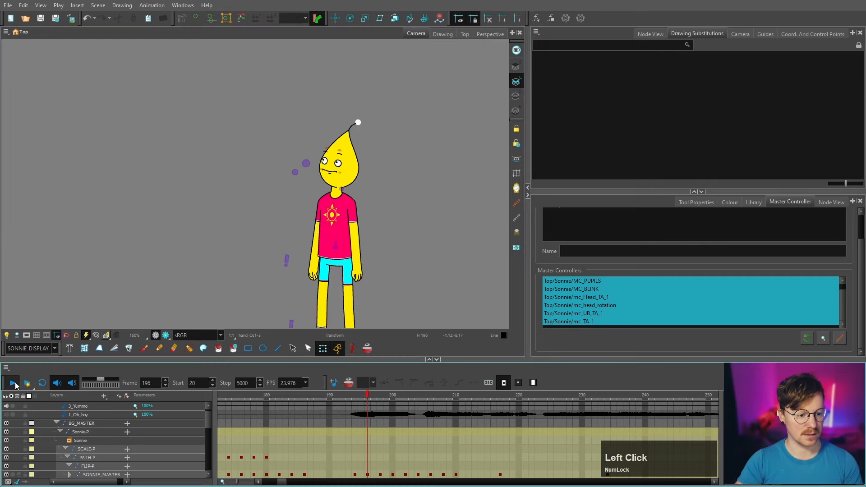
{"action": "left_click", "coordinate": [13, 383]}
At frame 202, rotate the upper arm beside the torso slightly and nudge the torso outline at that shoulder to tidy the overlap.
{"action": "left_click_drag", "start_coordinate": [353, 396], "coordinate": [405, 396]}
{"action": "scroll", "coordinate": [301, 255], "scroll_direction": "up", "scroll_amount": 3}
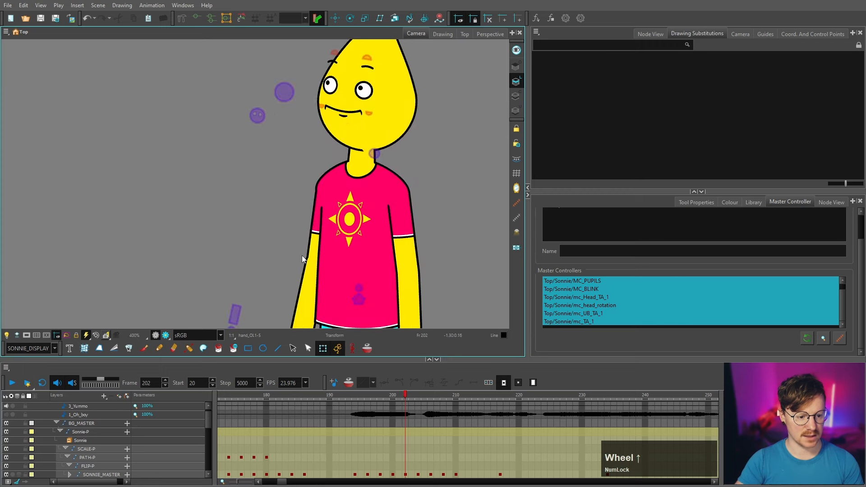
{"action": "scroll", "coordinate": [302, 278], "scroll_direction": "up", "scroll_amount": 2}
{"action": "left_click", "coordinate": [414, 292]}
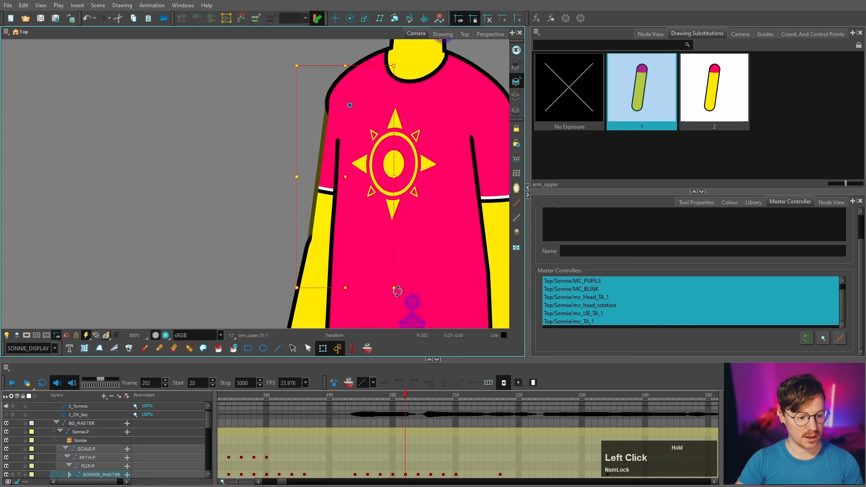
{"action": "left_click_drag", "start_coordinate": [398, 291], "coordinate": [395, 292]}
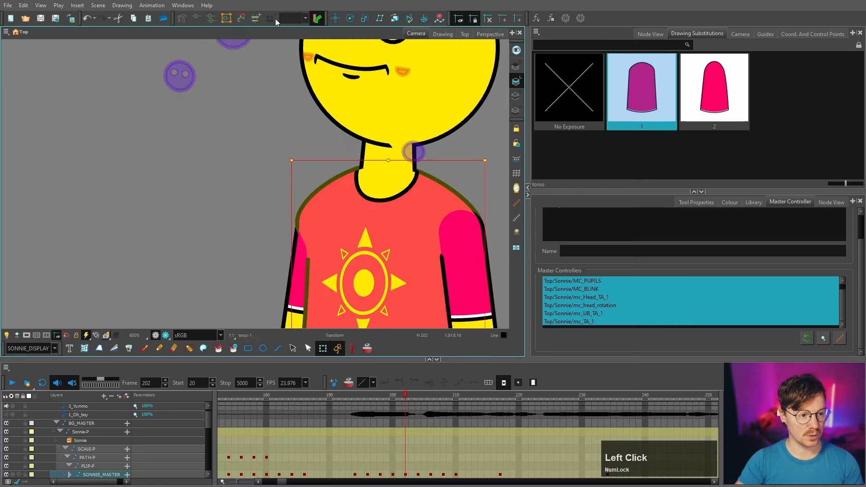
{"action": "scroll", "coordinate": [293, 221], "scroll_direction": "up", "scroll_amount": 3}
{"action": "left_click", "coordinate": [292, 221]}
{"action": "left_click_drag", "start_coordinate": [293, 221], "coordinate": [295, 222]}
{"action": "left_click", "coordinate": [289, 126]}
{"action": "scroll", "coordinate": [278, 122], "scroll_direction": "down", "scroll_amount": 4}
{"action": "scroll", "coordinate": [186, 270], "scroll_direction": "up", "scroll_amount": 1}
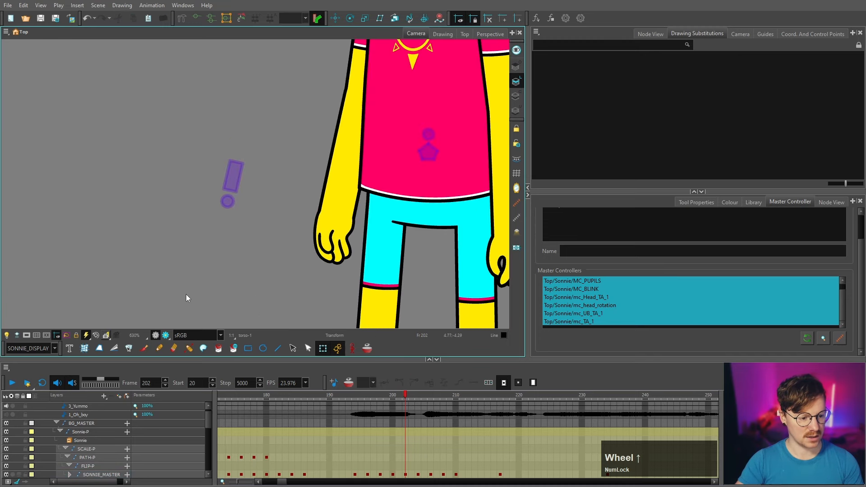
At frame 204, rotate the raised arm's upper arm slightly so that it sits behind the torso.
{"action": "left_click", "coordinate": [418, 395]}
{"action": "scroll", "coordinate": [333, 246], "scroll_direction": "up", "scroll_amount": 2}
{"action": "left_click", "coordinate": [333, 246]}
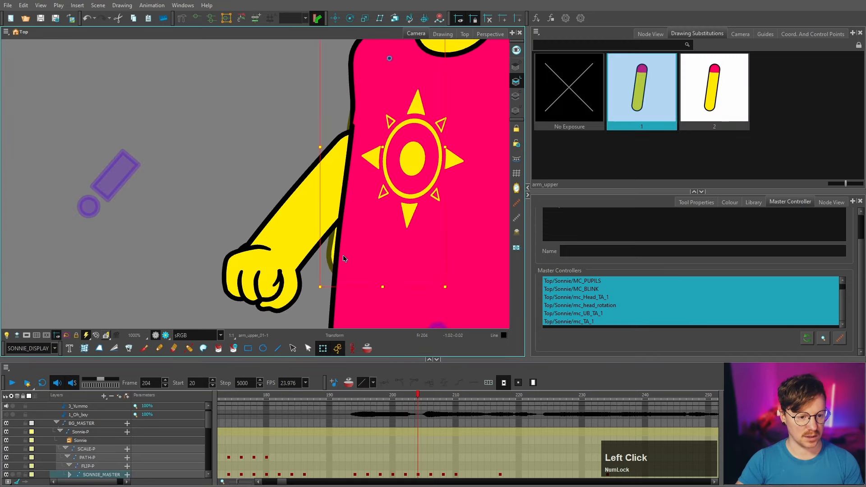
{"action": "scroll", "coordinate": [343, 259], "scroll_direction": "down", "scroll_amount": 3}
{"action": "scroll", "coordinate": [358, 259], "scroll_direction": "up", "scroll_amount": 2}
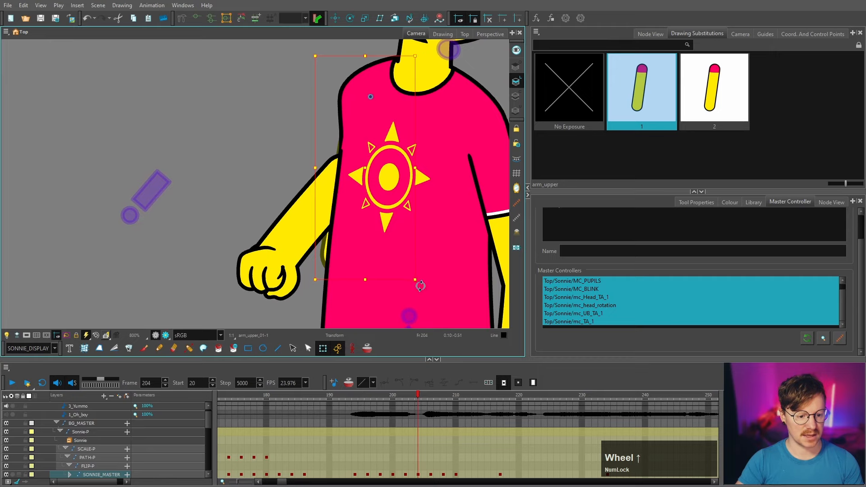
{"action": "left_click_drag", "start_coordinate": [420, 286], "coordinate": [431, 284]}
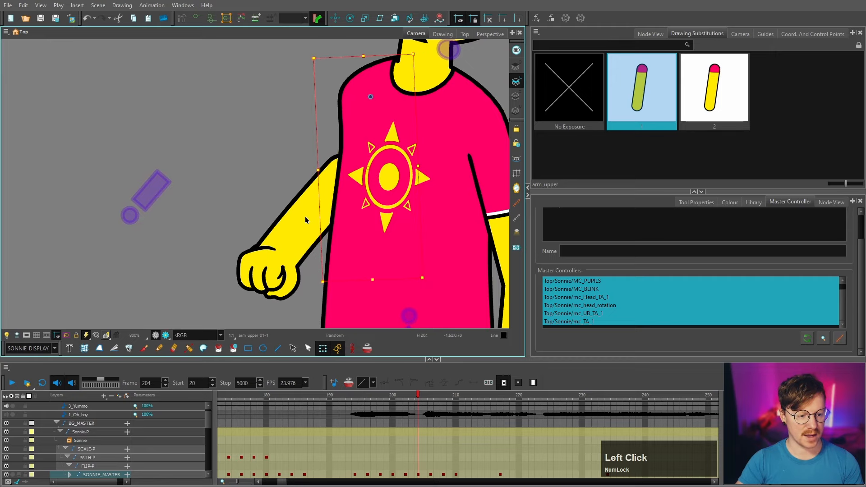
Show the raised forearm's deformation controls at frame 204 and move its elbow point in behind the torso edge.
{"action": "left_click", "coordinate": [305, 217]}
{"action": "left_click", "coordinate": [241, 18]}
{"action": "left_click", "coordinate": [696, 202]}
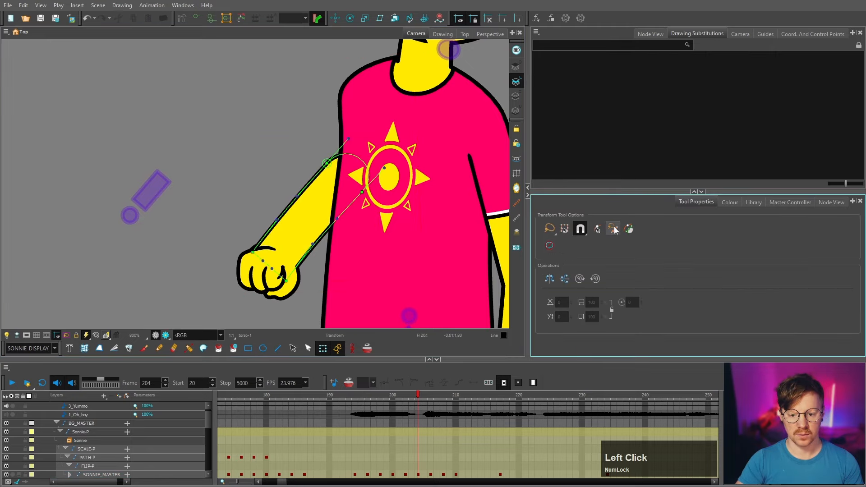
{"action": "left_click", "coordinate": [614, 229]}
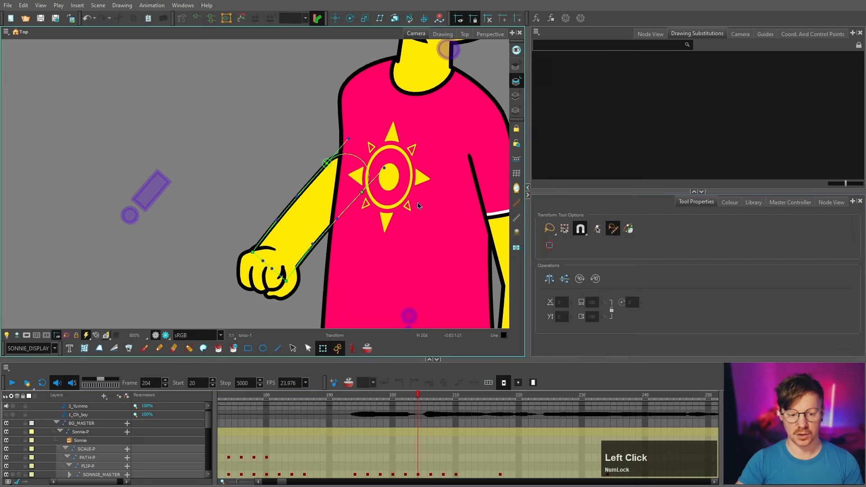
{"action": "scroll", "coordinate": [311, 135], "scroll_direction": "up", "scroll_amount": 2}
{"action": "left_click", "coordinate": [314, 178]}
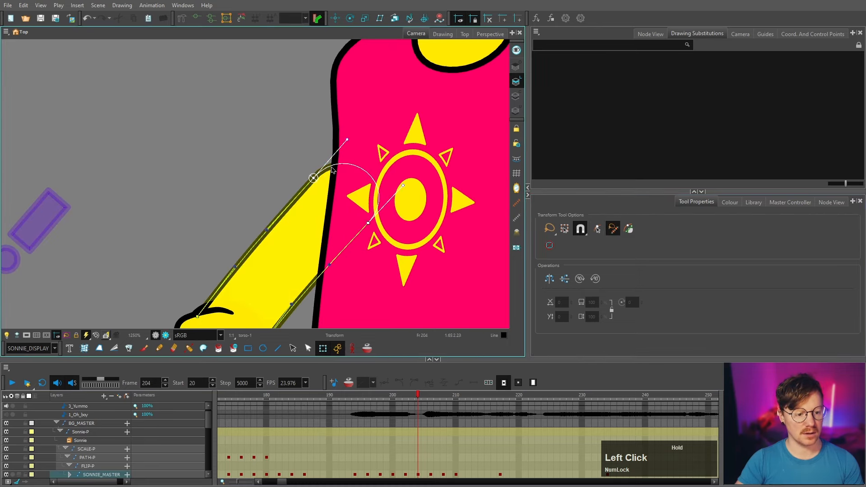
{"action": "left_click_drag", "start_coordinate": [314, 178], "coordinate": [331, 165]}
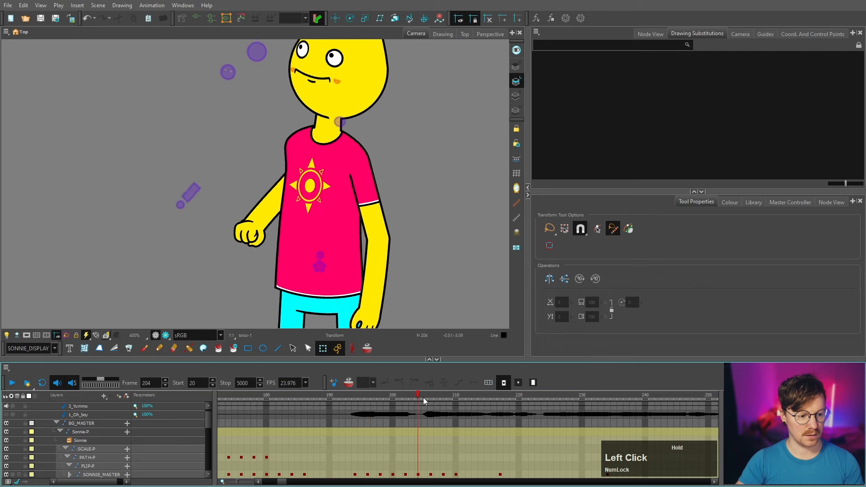
Swap neck_head_mask to drawing 1 at frame 210 and scrub back to frame 194 to check the motion.
{"action": "scroll", "coordinate": [363, 161], "scroll_direction": "up", "scroll_amount": 4}
{"action": "scroll", "coordinate": [363, 161], "scroll_direction": "down", "scroll_amount": 4}
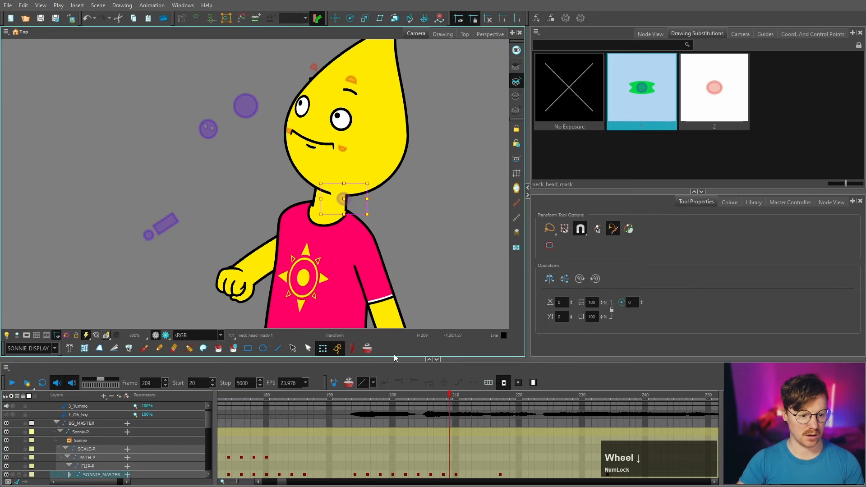
{"action": "left_click", "coordinate": [457, 397]}
{"action": "left_click", "coordinate": [642, 87]}
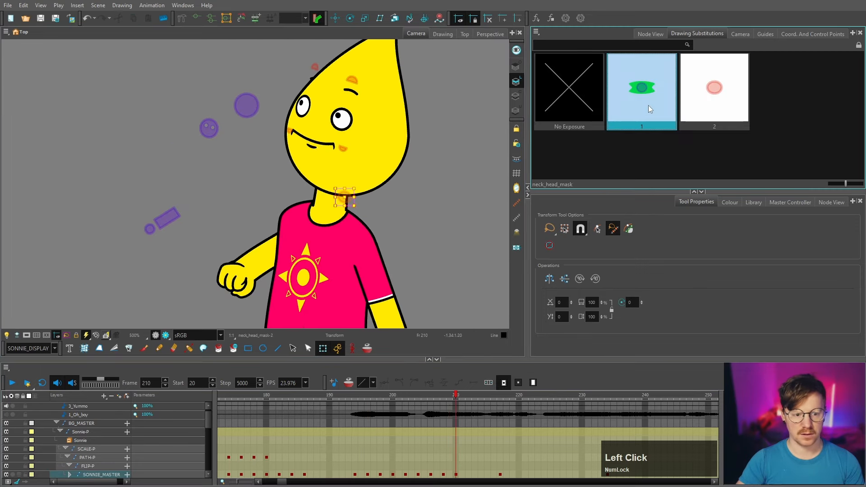
{"action": "left_click", "coordinate": [445, 287]}
{"action": "left_click_drag", "start_coordinate": [494, 396], "coordinate": [418, 397]}
{"action": "scroll", "coordinate": [386, 194], "scroll_direction": "down", "scroll_amount": 3}
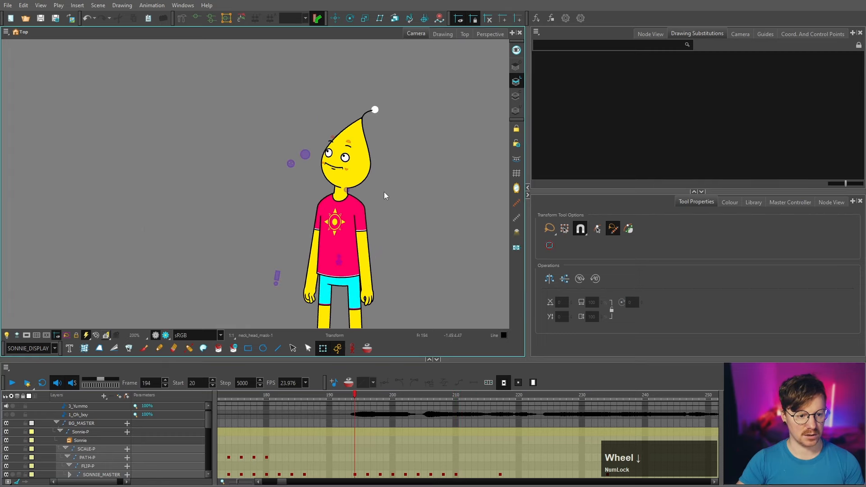
{"action": "left_click", "coordinate": [386, 194]}
Swap the lowered hand at frame 204 to a closed-fist drawing.
{"action": "scroll", "coordinate": [353, 277], "scroll_direction": "up", "scroll_amount": 3}
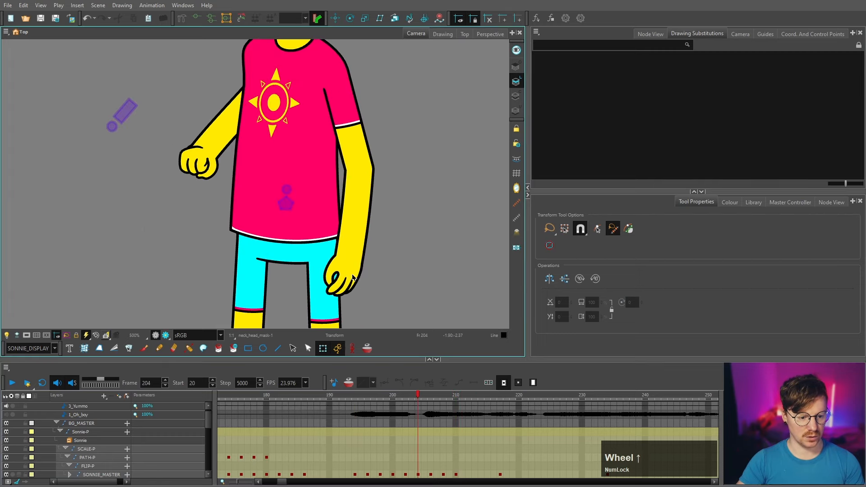
{"action": "left_click", "coordinate": [354, 277]}
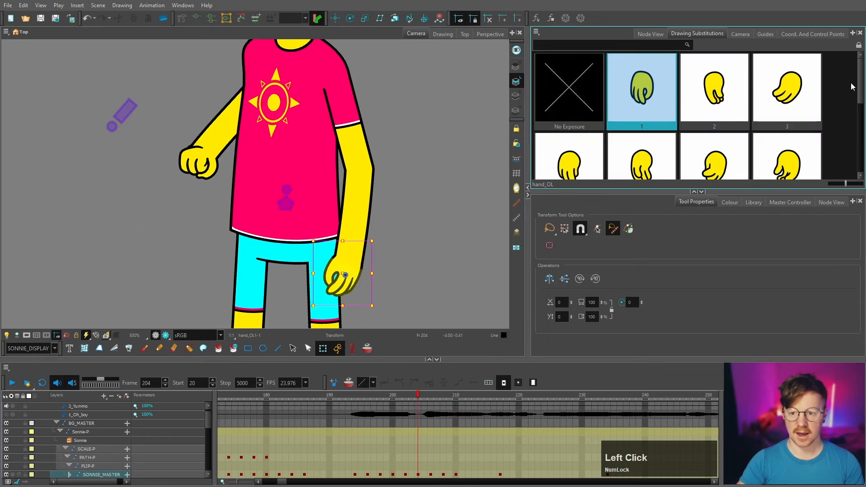
{"action": "left_click_drag", "start_coordinate": [858, 82], "coordinate": [855, 139]}
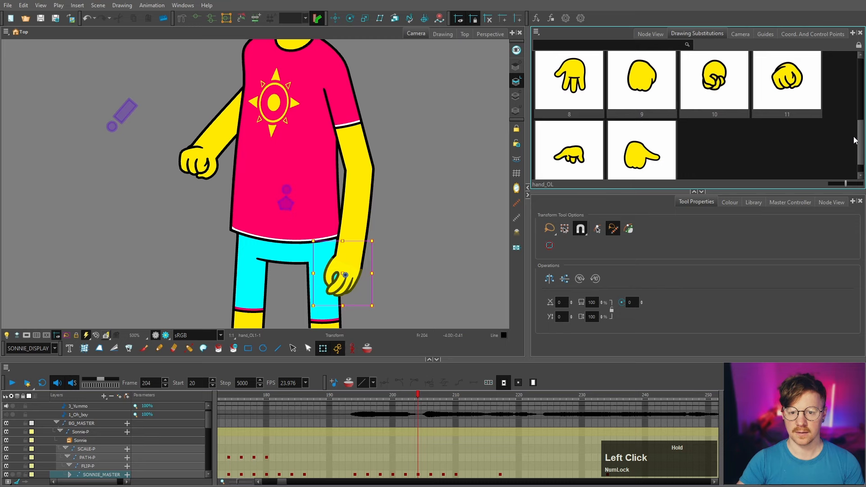
{"action": "left_click", "coordinate": [622, 74]}
{"action": "left_click", "coordinate": [468, 162]}
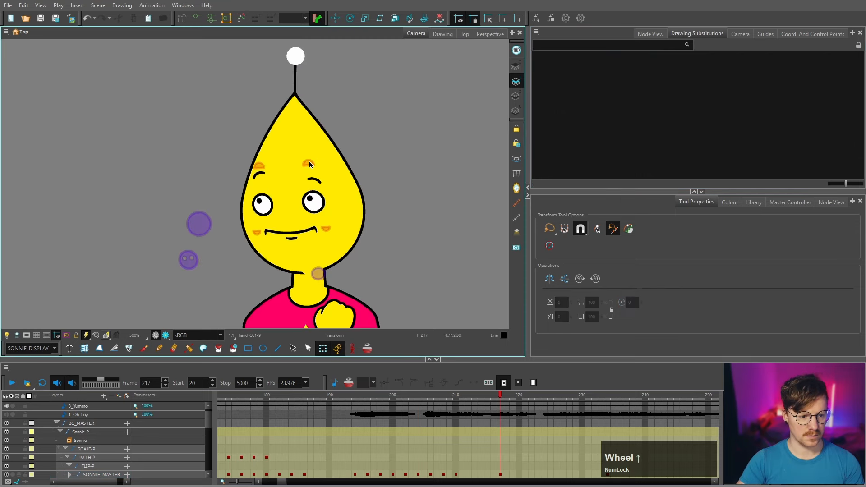
At frame 217, raise the eyebrow nearer the face's centre and adjust the position of the eyebrow near the head's edge.
{"action": "scroll", "coordinate": [309, 164], "scroll_direction": "up", "scroll_amount": 5}
{"action": "left_click", "coordinate": [351, 188]}
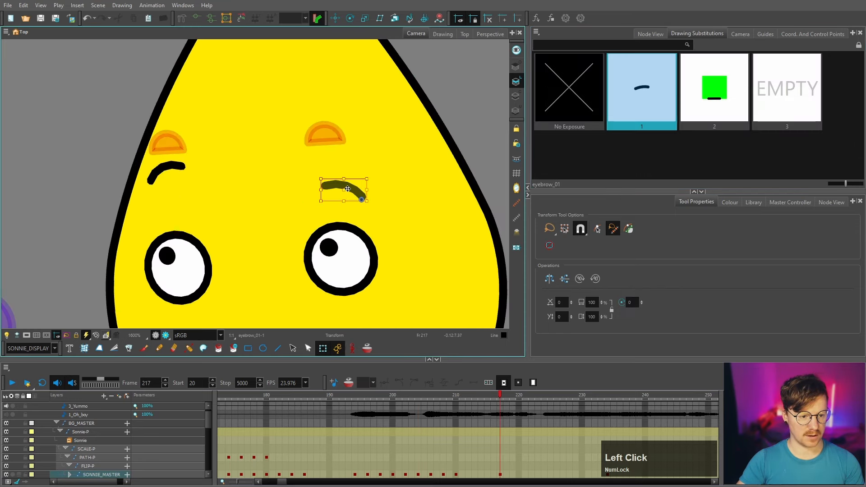
{"action": "left_click_drag", "start_coordinate": [350, 188], "coordinate": [346, 172]}
{"action": "scroll", "coordinate": [345, 173], "scroll_direction": "down", "scroll_amount": 3}
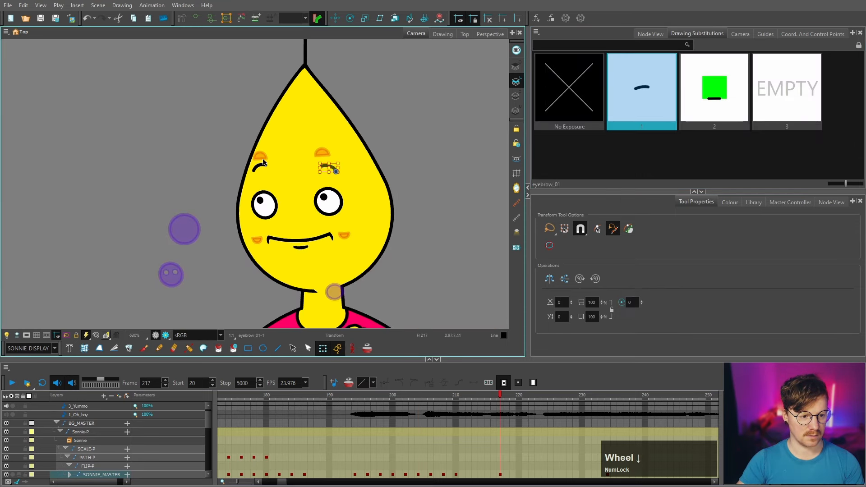
{"action": "scroll", "coordinate": [271, 171], "scroll_direction": "up", "scroll_amount": 2}
{"action": "left_click", "coordinate": [267, 169]}
{"action": "left_click_drag", "start_coordinate": [266, 168], "coordinate": [268, 173]}
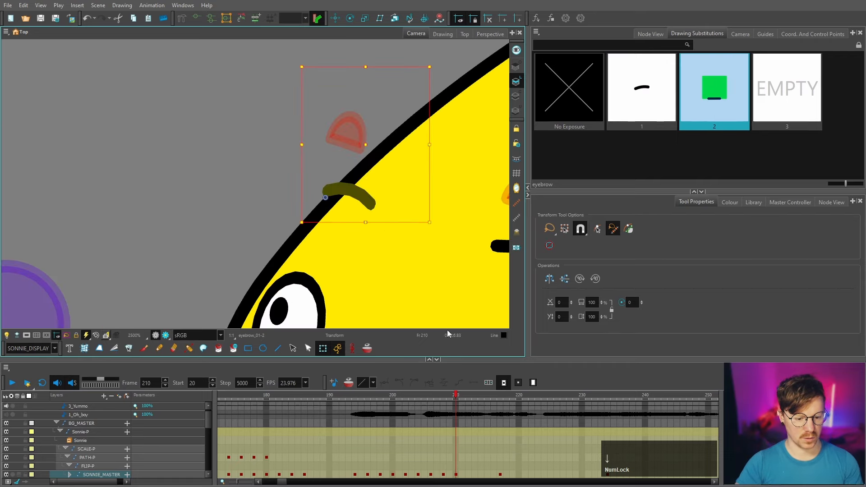
Scrub between about frames 208 and 217 to check the head turn and eyebrow motion.
{"action": "scroll", "coordinate": [339, 142], "scroll_direction": "down", "scroll_amount": 3}
{"action": "left_click_drag", "start_coordinate": [455, 400], "coordinate": [446, 400]}
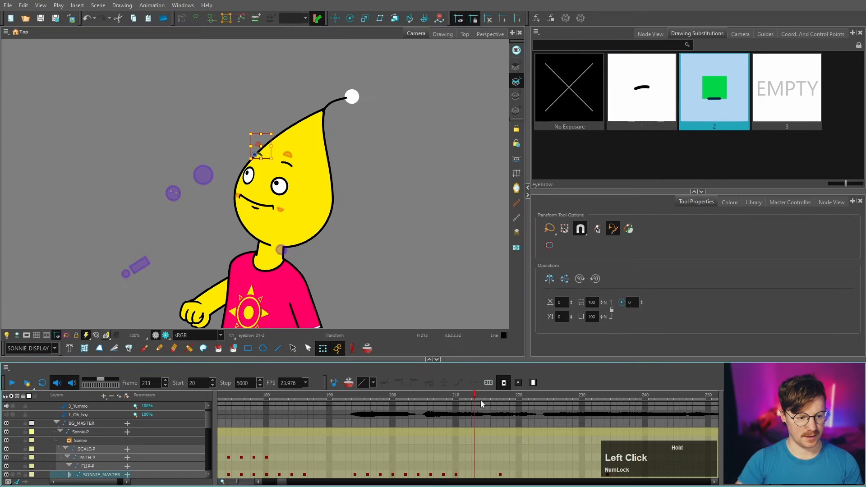
{"action": "left_click_drag", "start_coordinate": [481, 403], "coordinate": [457, 402]}
{"action": "scroll", "coordinate": [433, 232], "scroll_direction": "down", "scroll_amount": 3}
{"action": "scroll", "coordinate": [433, 232], "scroll_direction": "up", "scroll_amount": 2}
{"action": "left_click", "coordinate": [500, 399]}
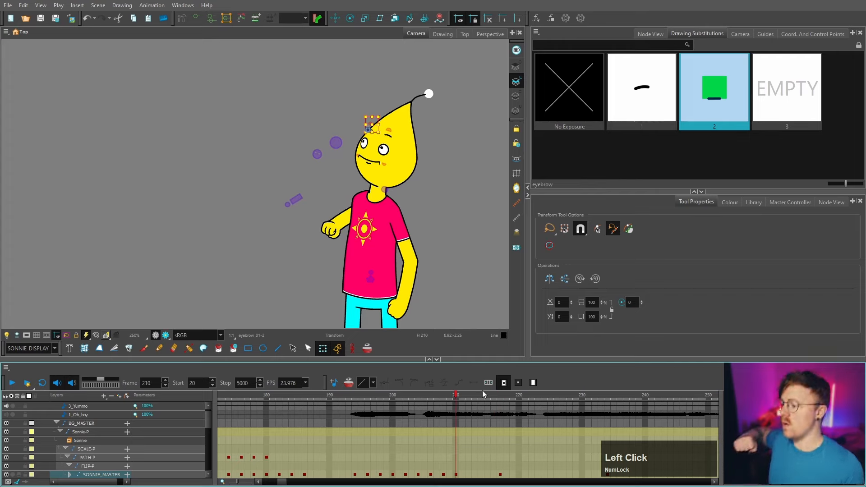
Extend the SONNIE_MASTER timing after frame 210 by one frame so the following pose keyframe falls on frame 218.
{"action": "left_click", "coordinate": [494, 474]}
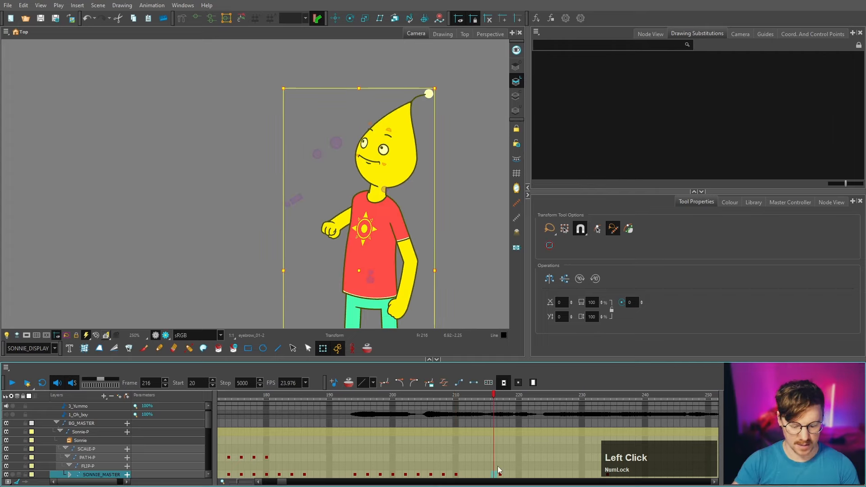
{"action": "left_click", "coordinate": [472, 475]}
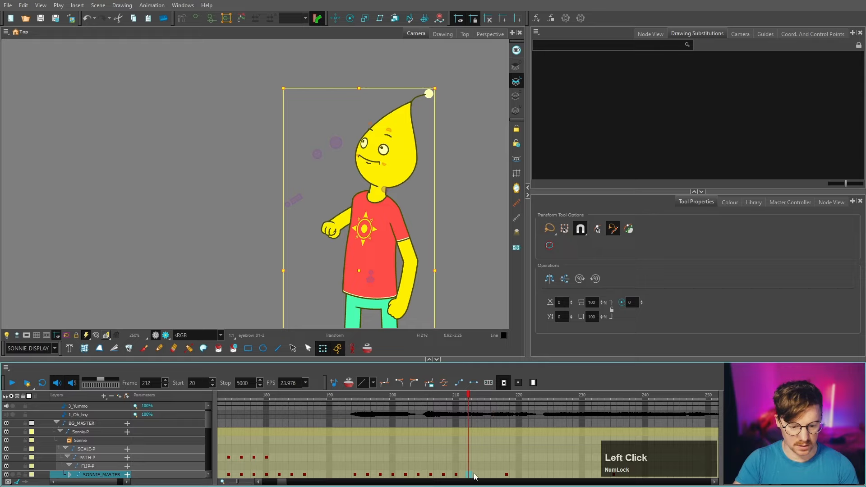
{"action": "left_click", "coordinate": [481, 474]}
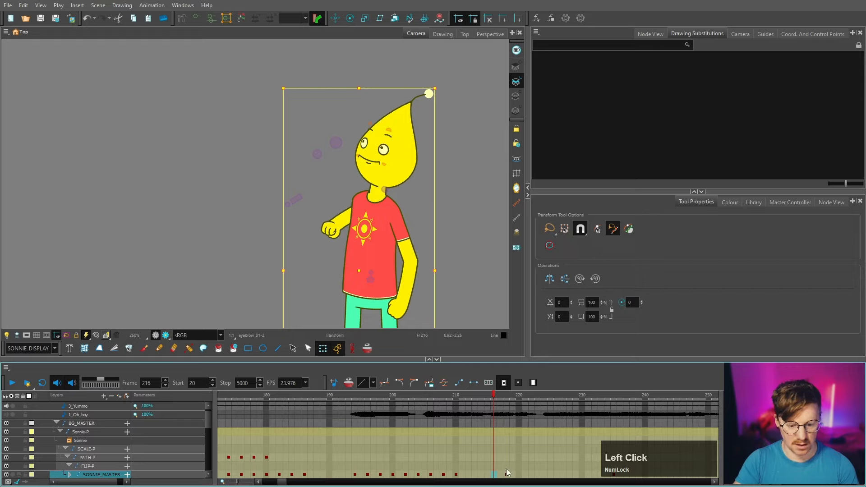
Insert a SONNIE_MASTER keyframe at frame 209 and play the transition from frame 198.
{"action": "left_click", "coordinate": [444, 396]}
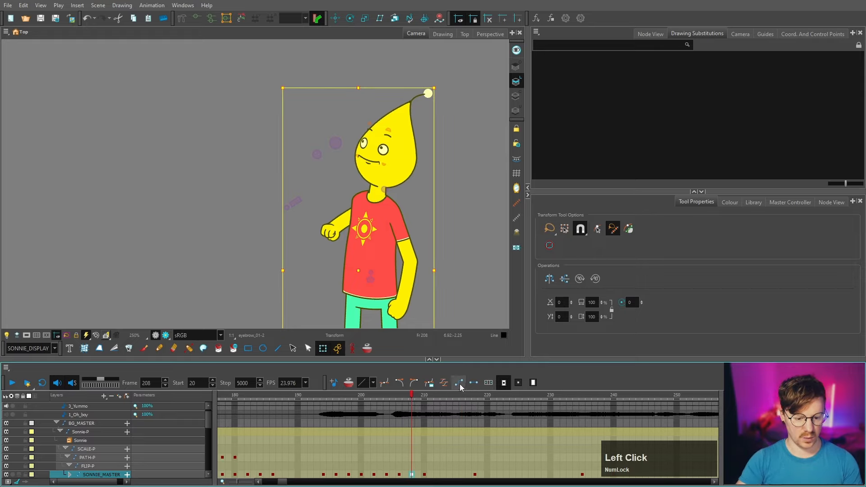
{"action": "left_click", "coordinate": [418, 475]}
{"action": "key", "text": "F6"}
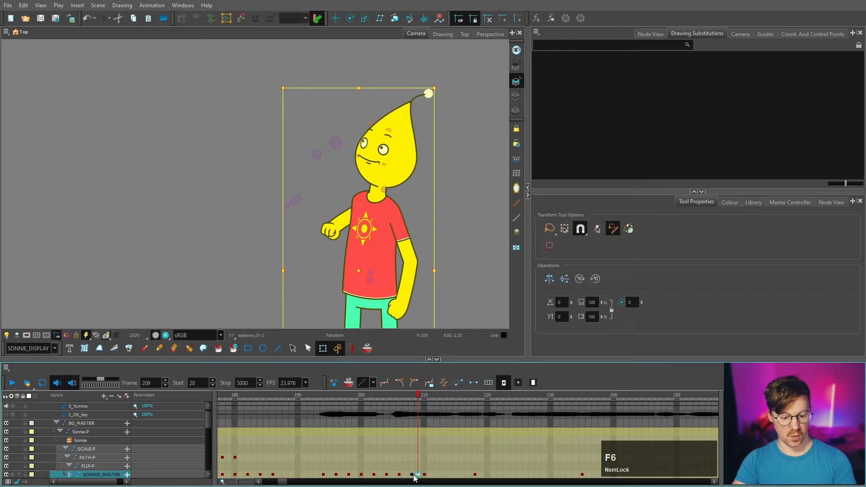
{"action": "left_click", "coordinate": [348, 396]}
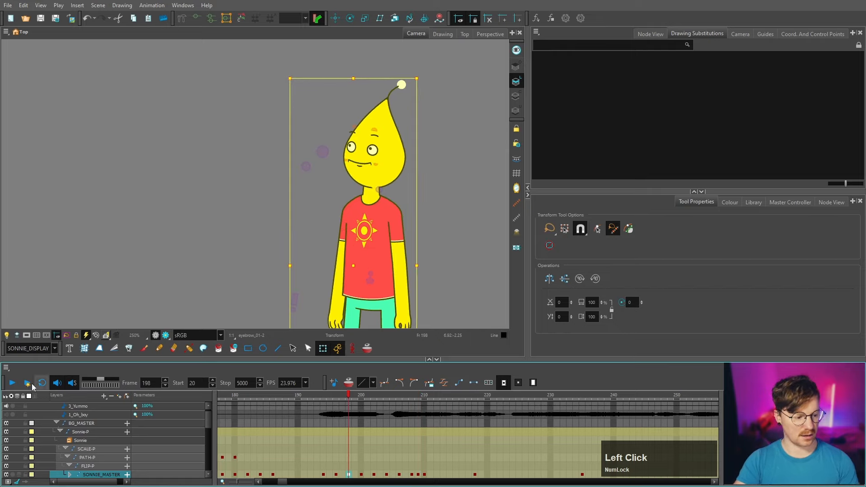
{"action": "left_click", "coordinate": [12, 383]}
{"action": "left_click", "coordinate": [9, 383]}
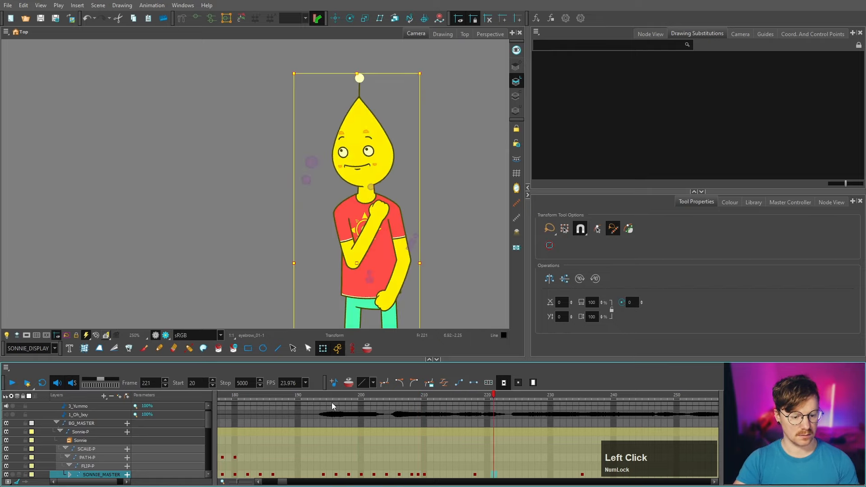
Set motion interpolation from frame 210 on SONNIE_MASTER, insert in-between keyframes including frame 212, and play the result.
{"action": "mouse_move", "coordinate": [406, 398]}
{"action": "left_mouse_down"}
{"action": "mouse_move", "coordinate": [423, 401]}
{"action": "mouse_move", "coordinate": [411, 402]}
{"action": "left_mouse_up"}
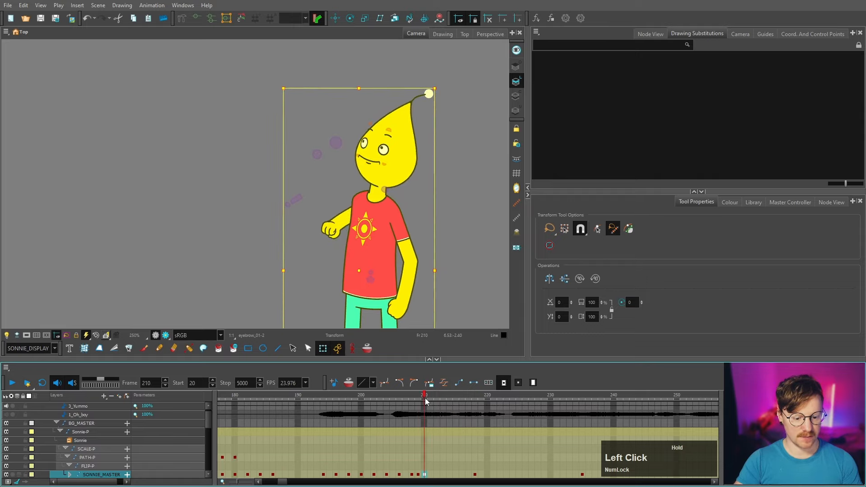
{"action": "left_click", "coordinate": [437, 474]}
{"action": "left_click", "coordinate": [469, 475]}
{"action": "key", "text": "F6"}
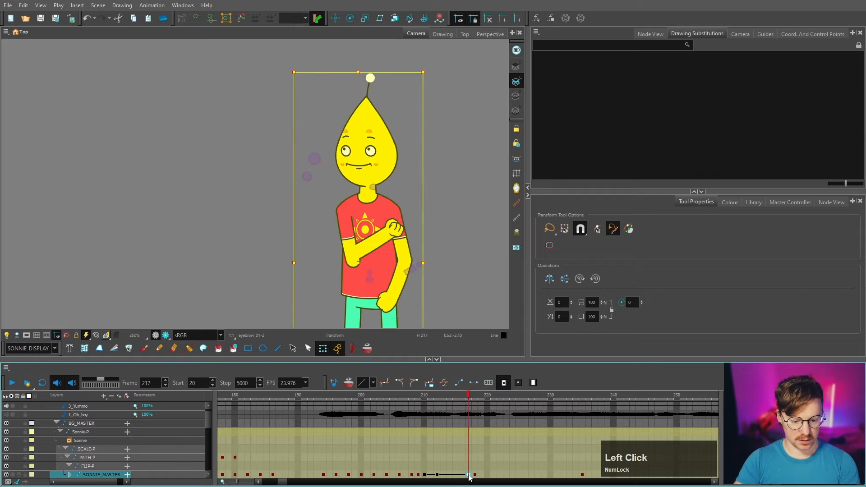
{"action": "left_click", "coordinate": [425, 474]}
{"action": "key", "text": "Return"}
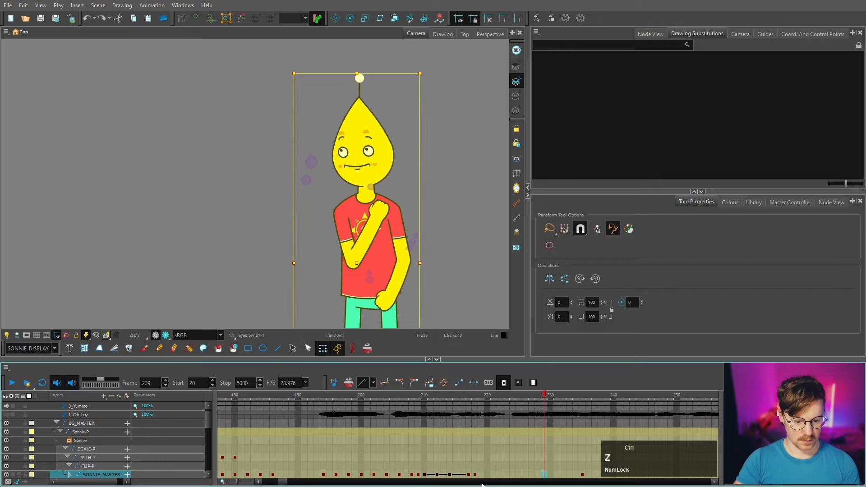
Extend the transition to frame 220 with SONNIE_MASTER keyframes every two frames from 210, and convert them to stop-motion keyframes.
{"action": "left_click", "coordinate": [469, 477]}
{"action": "key", "text": "equal"}
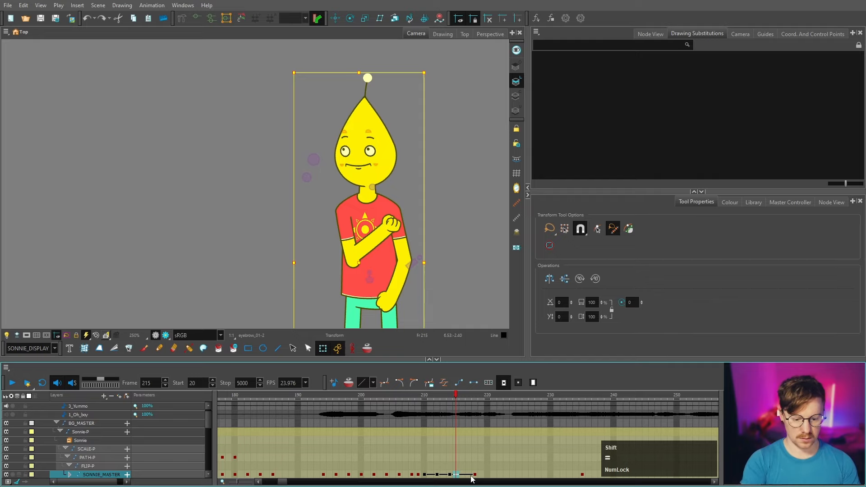
{"action": "left_click", "coordinate": [474, 476]}
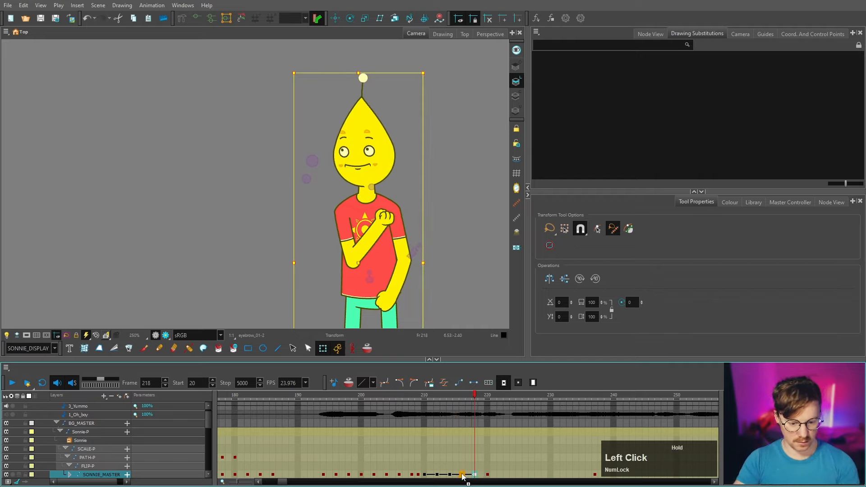
{"action": "left_click", "coordinate": [481, 476]}
{"action": "left_click", "coordinate": [425, 476]}
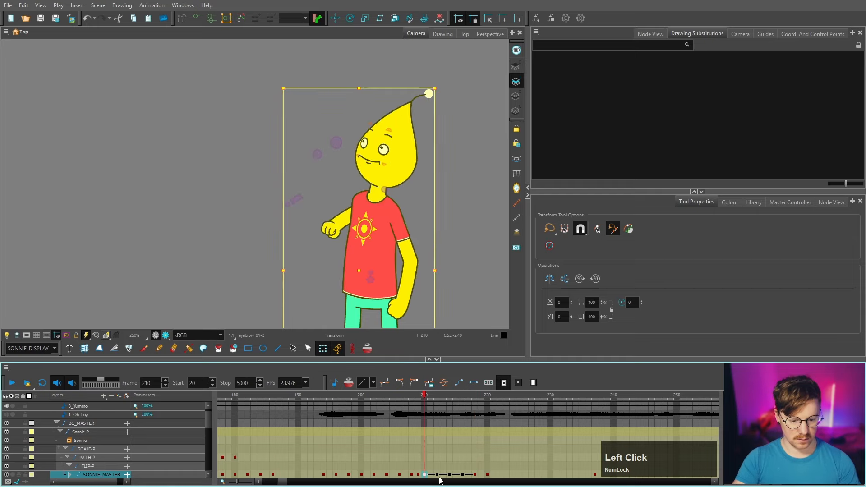
{"action": "scroll", "coordinate": [461, 434], "scroll_direction": "up", "scroll_amount": 1}
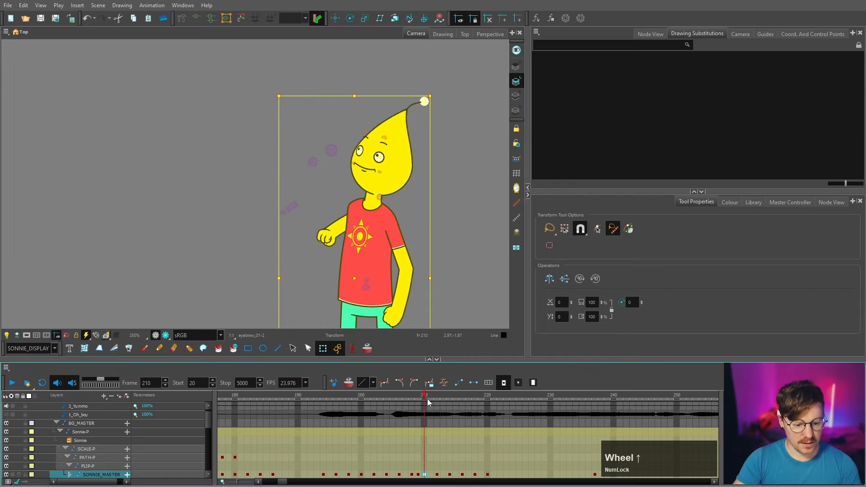
{"action": "mouse_move", "coordinate": [426, 399]}
{"action": "left_mouse_down"}
{"action": "mouse_move", "coordinate": [472, 402]}
{"action": "mouse_move", "coordinate": [429, 403]}
{"action": "left_mouse_up"}
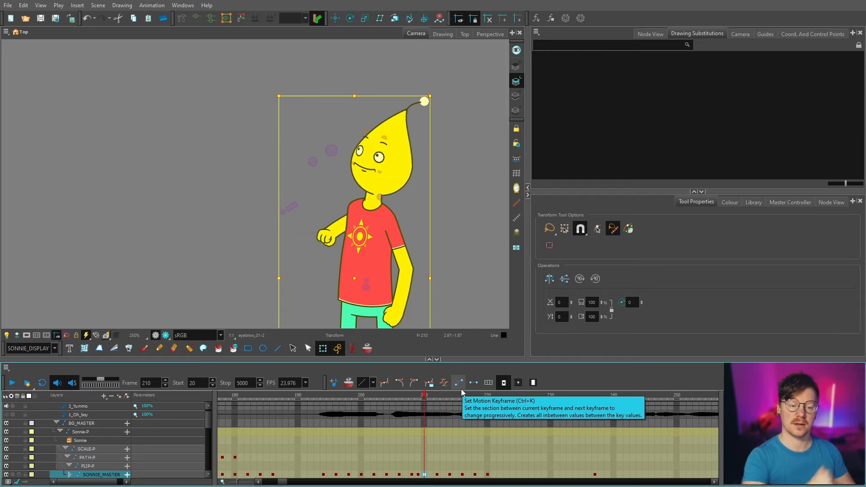
{"action": "scroll", "coordinate": [353, 272], "scroll_direction": "up", "scroll_amount": 1}
{"action": "scroll", "coordinate": [353, 272], "scroll_direction": "down", "scroll_amount": 2}
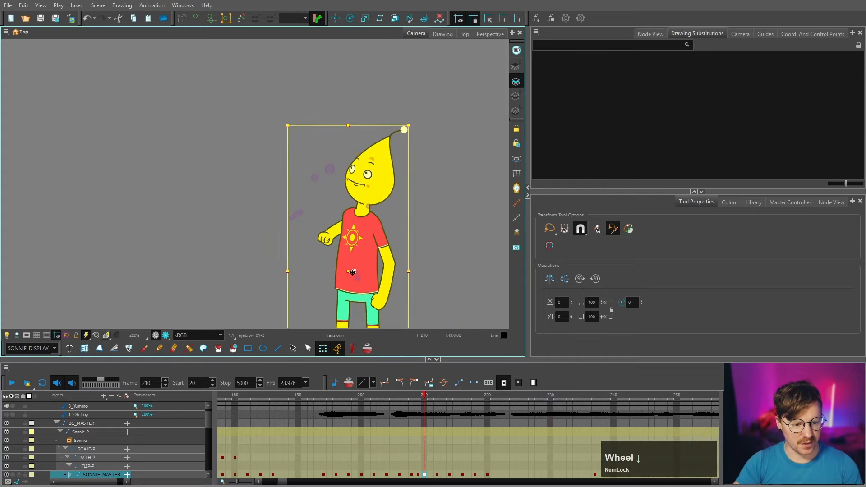
{"action": "scroll", "coordinate": [353, 272], "scroll_direction": "up", "scroll_amount": 2}
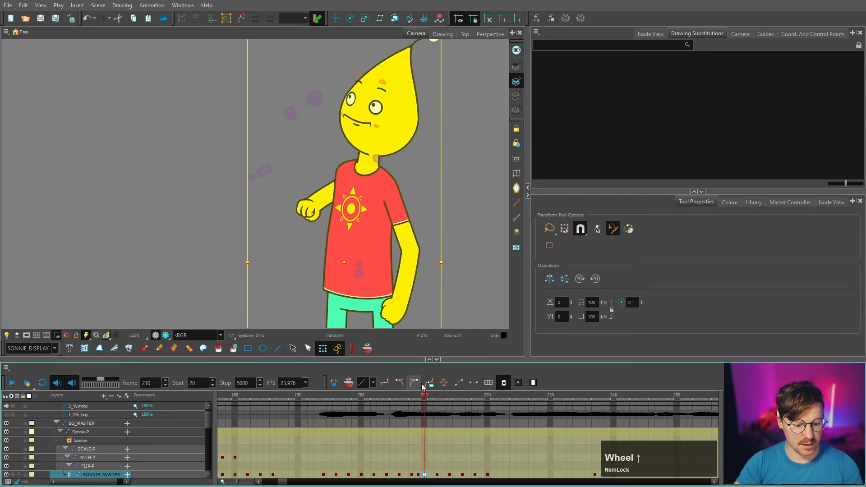
Add a vector drawing layer named rough below the Sonnie group and connect it, with its own peg, to the composite.
{"action": "left_click", "coordinate": [651, 34]}
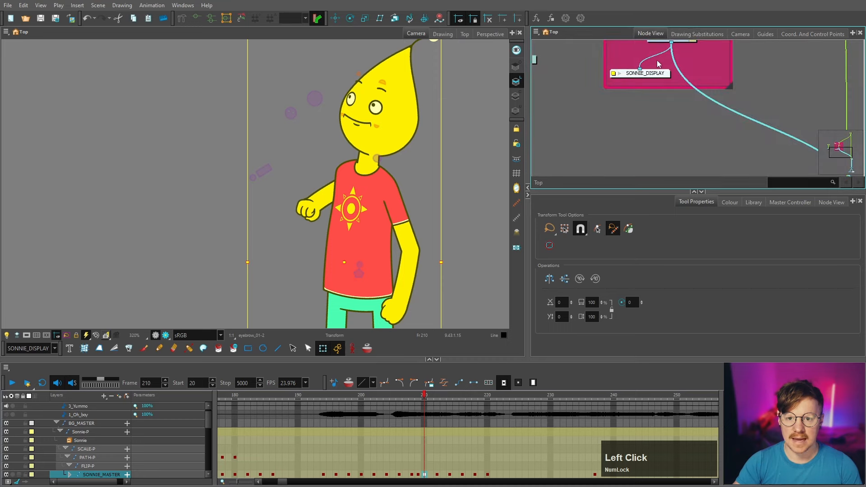
{"action": "scroll", "coordinate": [634, 135], "scroll_direction": "up", "scroll_amount": 3}
{"action": "scroll", "coordinate": [645, 142], "scroll_direction": "down", "scroll_amount": 2}
{"action": "left_click", "coordinate": [639, 139]}
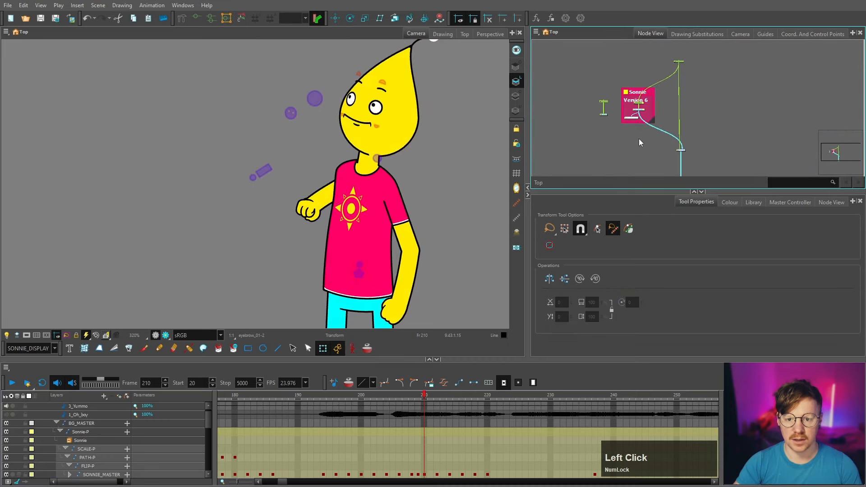
{"action": "scroll", "coordinate": [639, 139], "scroll_direction": "up", "scroll_amount": 2}
{"action": "key", "text": "ctrl+r"}
{"action": "mouse_move", "coordinate": [430, 189]}
{"action": "left_mouse_down"}
{"action": "mouse_move", "coordinate": [549, 124]}
{"action": "mouse_move", "coordinate": [537, 138]}
{"action": "left_mouse_up"}
{"action": "type", "text": "rough"}
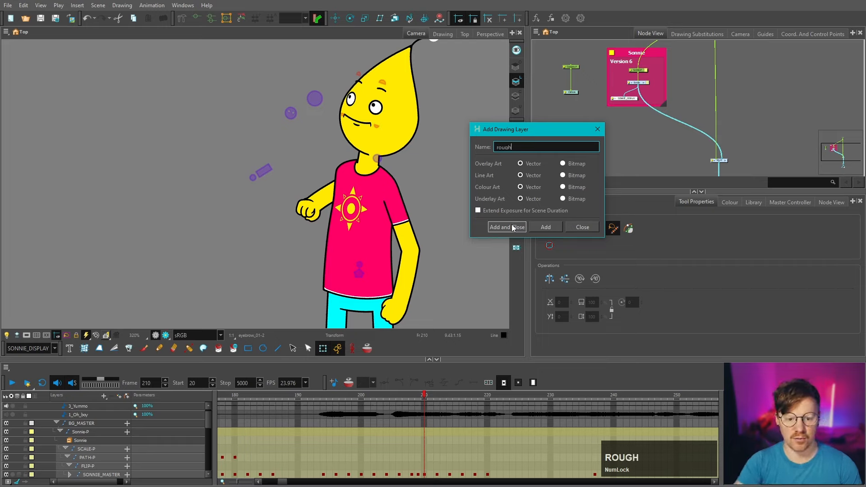
{"action": "left_click", "coordinate": [513, 227]}
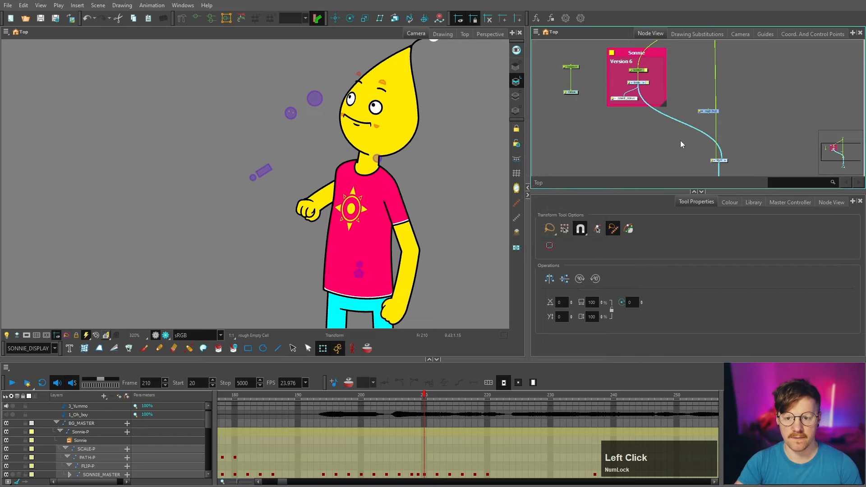
{"action": "left_click_drag", "start_coordinate": [606, 71], "coordinate": [694, 137]}
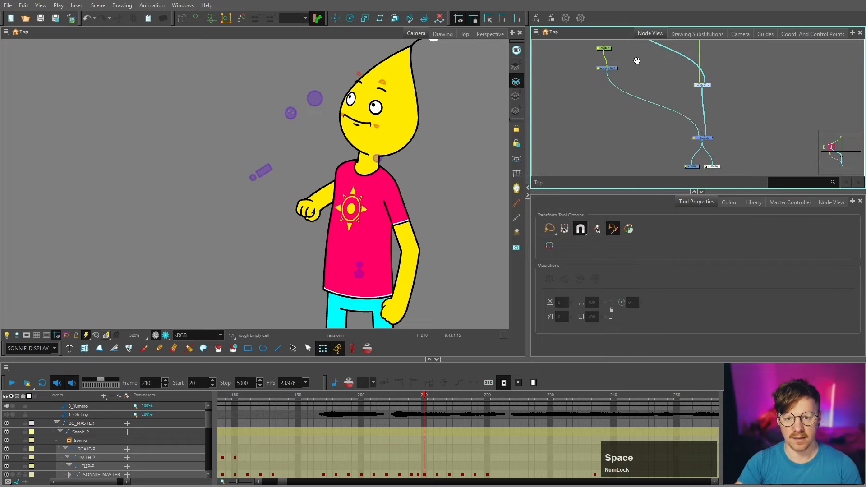
{"action": "scroll", "coordinate": [615, 104], "scroll_direction": "up", "scroll_amount": 2}
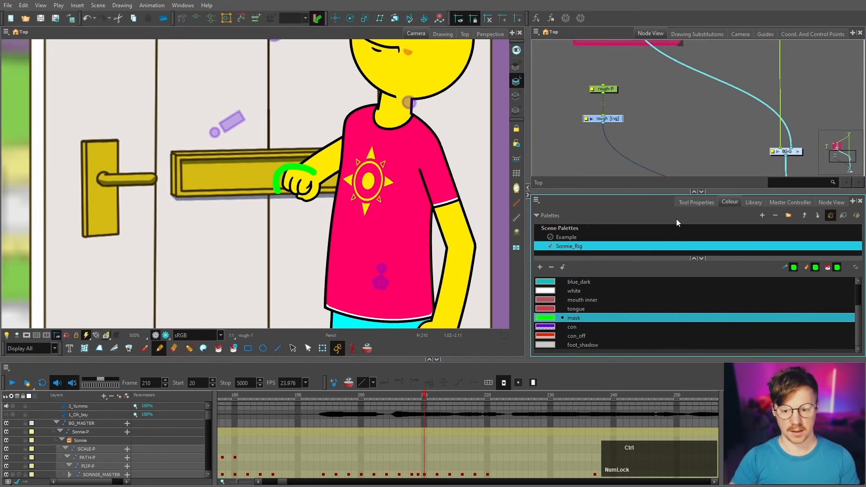
Undo the test stroke, circle the raised fist at frames 210 and 220 with the green mask pencil, and join the circles with a downward arc.
{"action": "key", "text": "ctrl+z"}
{"action": "left_click", "coordinate": [696, 202]}
{"action": "left_click_drag", "start_coordinate": [320, 181], "coordinate": [306, 169]}
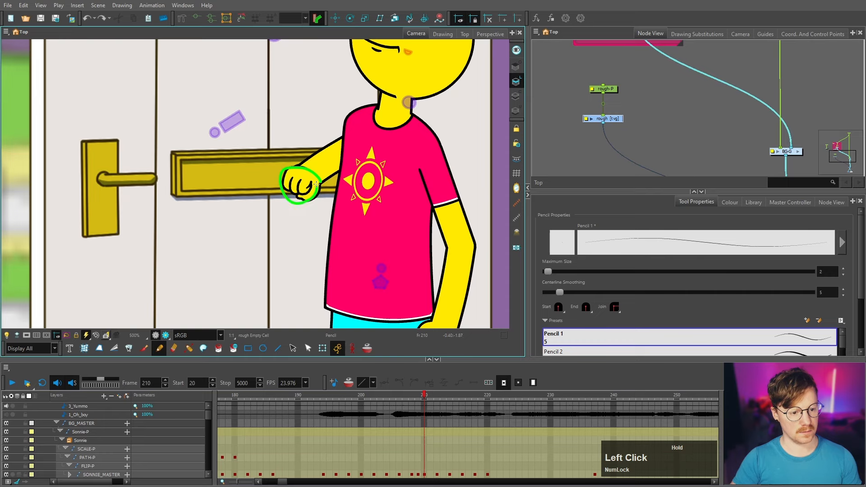
{"action": "key", "text": "Return"}
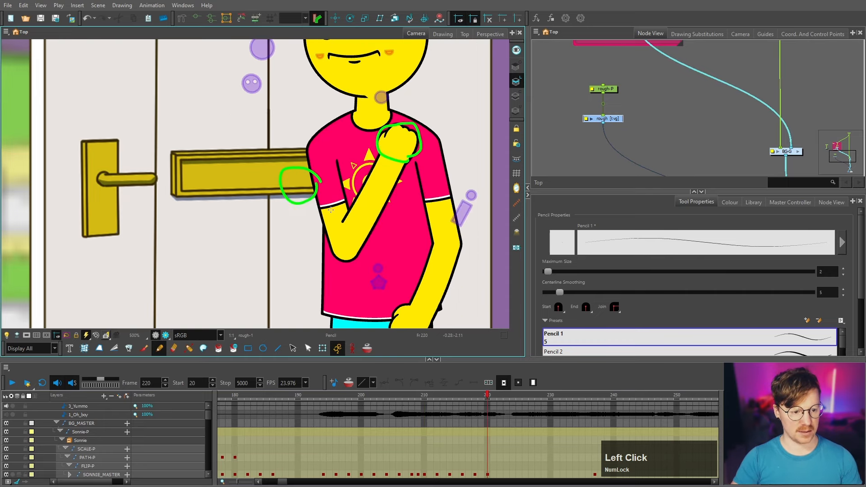
{"action": "key", "text": "alt+/"}
{"action": "key", "text": "2"}
{"action": "mouse_move", "coordinate": [280, 212]}
{"action": "left_mouse_down"}
{"action": "mouse_move", "coordinate": [359, 274]}
{"action": "mouse_move", "coordinate": [379, 252]}
{"action": "mouse_move", "coordinate": [411, 162]}
{"action": "mouse_move", "coordinate": [334, 289]}
{"action": "mouse_move", "coordinate": [383, 396]}
{"action": "mouse_move", "coordinate": [413, 205]}
{"action": "left_mouse_up"}
At frame 212, select the raised lower arm and fist as one part and move them outward off the torso near the green arc.
{"action": "left_click_drag", "start_coordinate": [428, 395], "coordinate": [436, 396]}
{"action": "key", "text": "shift+t"}
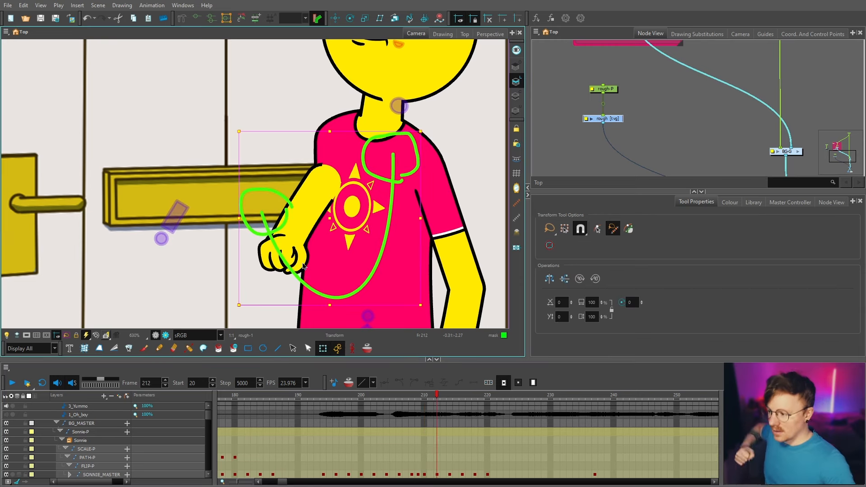
{"action": "scroll", "coordinate": [303, 266], "scroll_direction": "up", "scroll_amount": 3}
{"action": "scroll", "coordinate": [325, 216], "scroll_direction": "down", "scroll_amount": 2}
{"action": "left_click", "coordinate": [311, 235]}
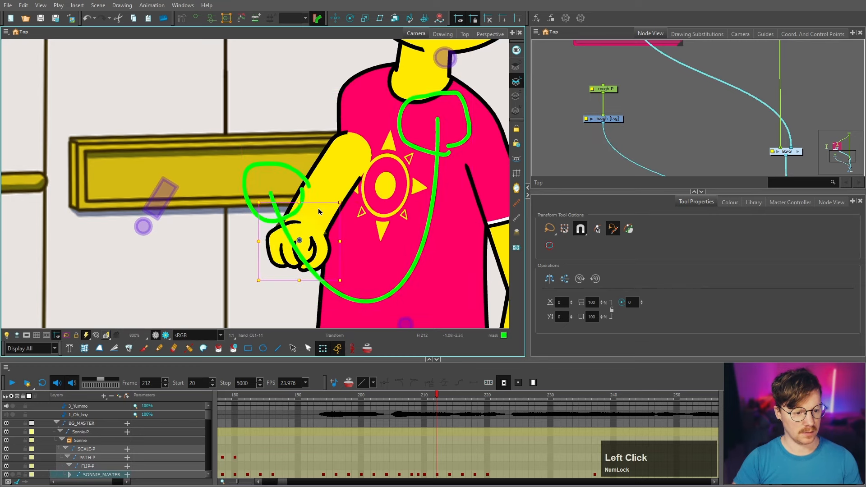
{"action": "left_click", "coordinate": [326, 180]}
{"action": "key", "text": "b"}
{"action": "key", "text": "b"}
{"action": "key", "text": "b"}
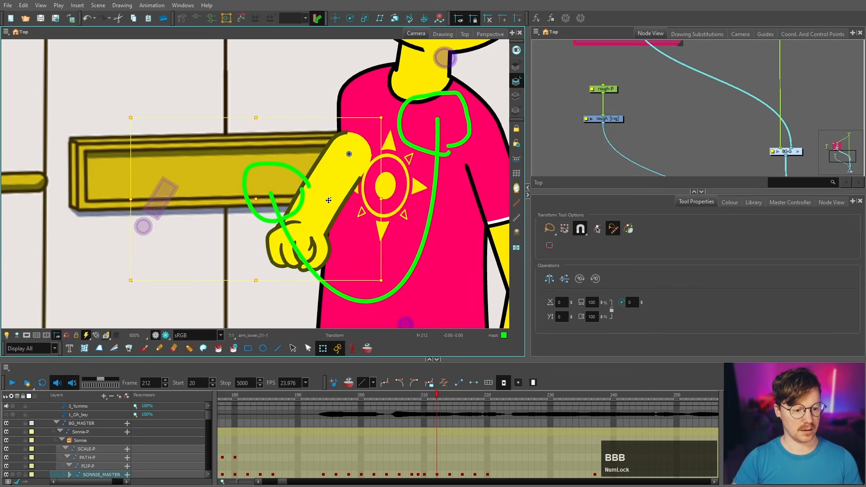
{"action": "scroll", "coordinate": [330, 200], "scroll_direction": "down", "scroll_amount": 3}
{"action": "scroll", "coordinate": [327, 198], "scroll_direction": "up", "scroll_amount": 3}
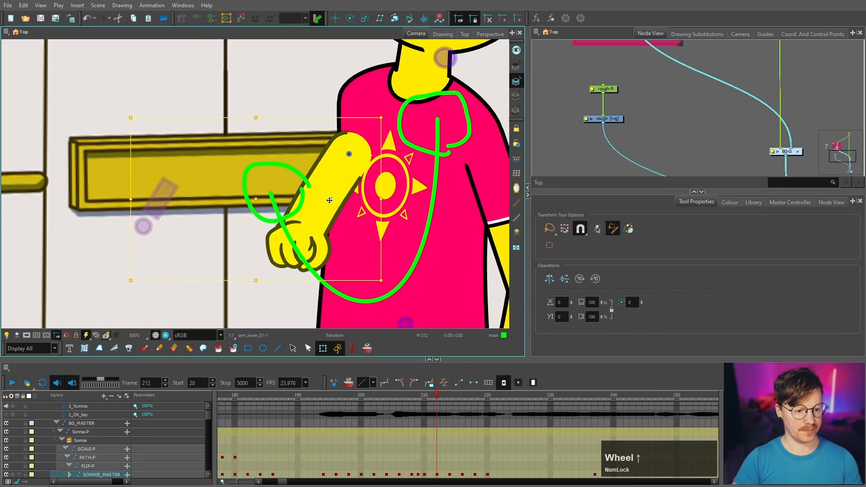
{"action": "left_click", "coordinate": [325, 197]}
{"action": "left_click_drag", "start_coordinate": [324, 196], "coordinate": [287, 220]}
Rotate the lower-arm drawing at frame 212 so its wrist end lines up with the fist.
{"action": "left_click_drag", "start_coordinate": [280, 278], "coordinate": [304, 255]}
{"action": "left_click", "coordinate": [316, 194]}
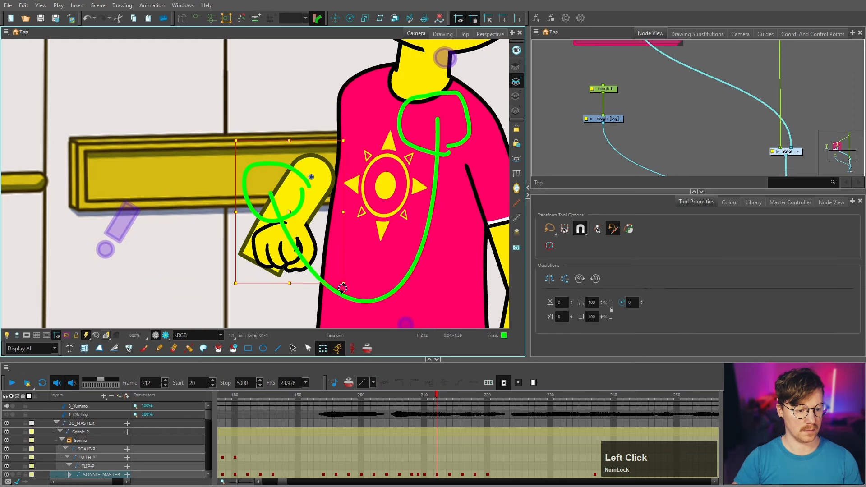
{"action": "left_click_drag", "start_coordinate": [347, 288], "coordinate": [366, 274]}
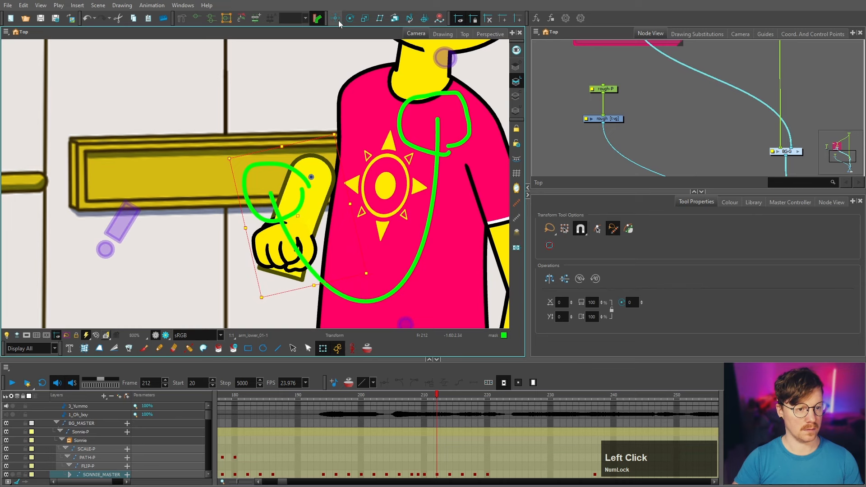
Show the lower arm's deformation controls at frame 212 and shorten and reshape the forearm so it ends behind the fist.
{"action": "left_click", "coordinate": [212, 19]}
{"action": "left_click_drag", "start_coordinate": [302, 279], "coordinate": [309, 252]}
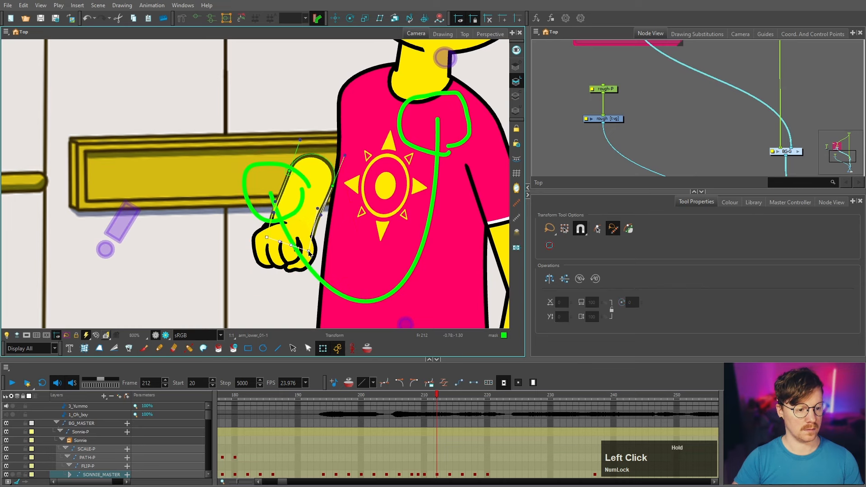
{"action": "scroll", "coordinate": [300, 240], "scroll_direction": "up", "scroll_amount": 1}
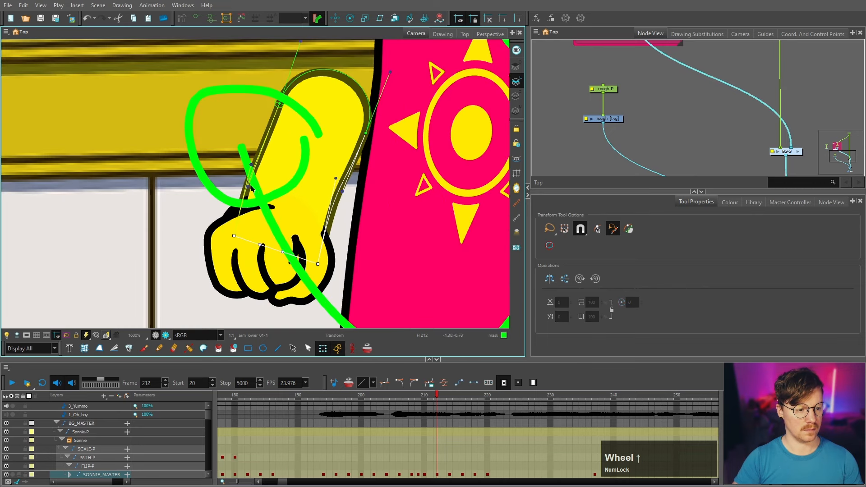
{"action": "left_click_drag", "start_coordinate": [250, 185], "coordinate": [261, 137]}
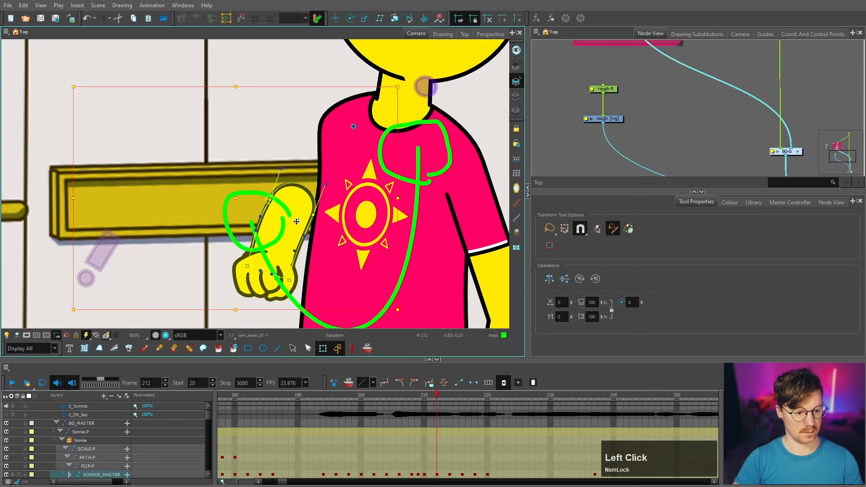
Reposition the arm at frame 212 and reshape the sleeve so its hem curves over the top of the forearm.
{"action": "left_click_drag", "start_coordinate": [281, 259], "coordinate": [243, 270]}
{"action": "mouse_move", "coordinate": [329, 264]}
{"action": "left_mouse_down"}
{"action": "mouse_move", "coordinate": [279, 221]}
{"action": "mouse_move", "coordinate": [289, 220]}
{"action": "left_mouse_up"}
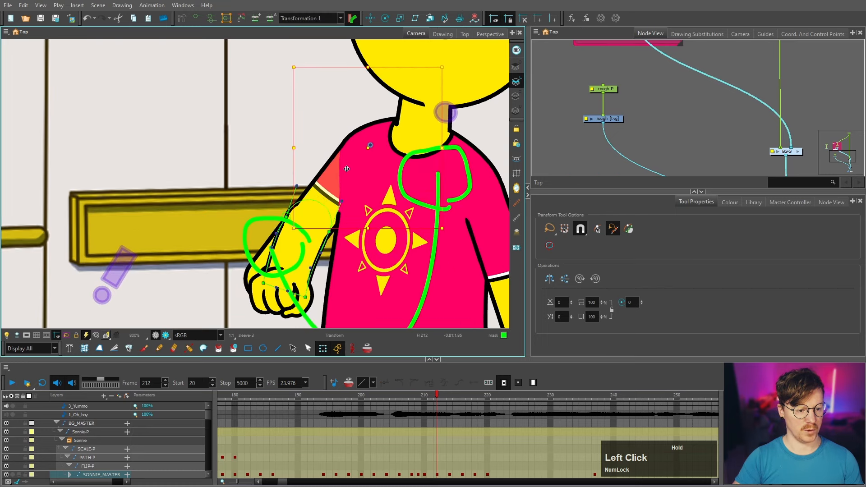
{"action": "mouse_move", "coordinate": [325, 199]}
{"action": "left_mouse_down"}
{"action": "mouse_move", "coordinate": [292, 195]}
{"action": "mouse_move", "coordinate": [304, 189]}
{"action": "mouse_move", "coordinate": [332, 199]}
{"action": "left_mouse_up"}
{"action": "scroll", "coordinate": [332, 219], "scroll_direction": "up", "scroll_amount": 2}
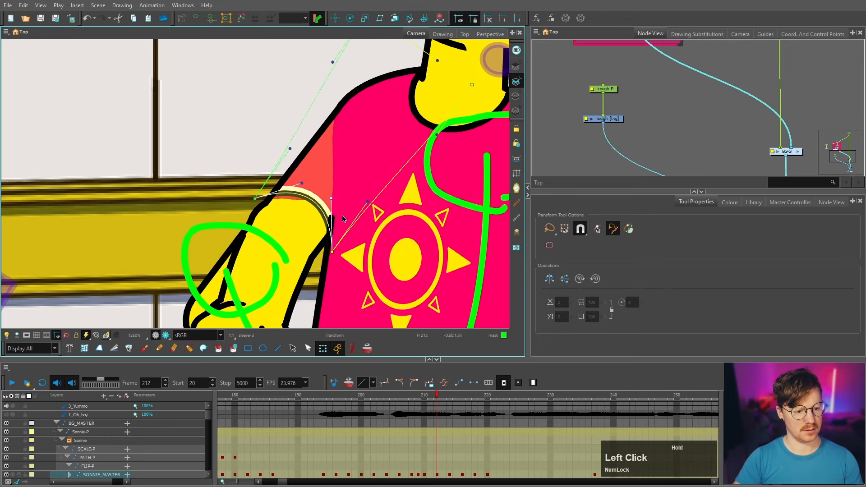
{"action": "left_click", "coordinate": [337, 214]}
Adjust the forearm and fist placement at frame 212 and flip between frames 211 and 212 to compare the poses.
{"action": "mouse_move", "coordinate": [226, 259]}
{"action": "left_mouse_down"}
{"action": "mouse_move", "coordinate": [285, 316]}
{"action": "mouse_move", "coordinate": [253, 226]}
{"action": "mouse_move", "coordinate": [245, 239]}
{"action": "mouse_move", "coordinate": [285, 182]}
{"action": "left_mouse_up"}
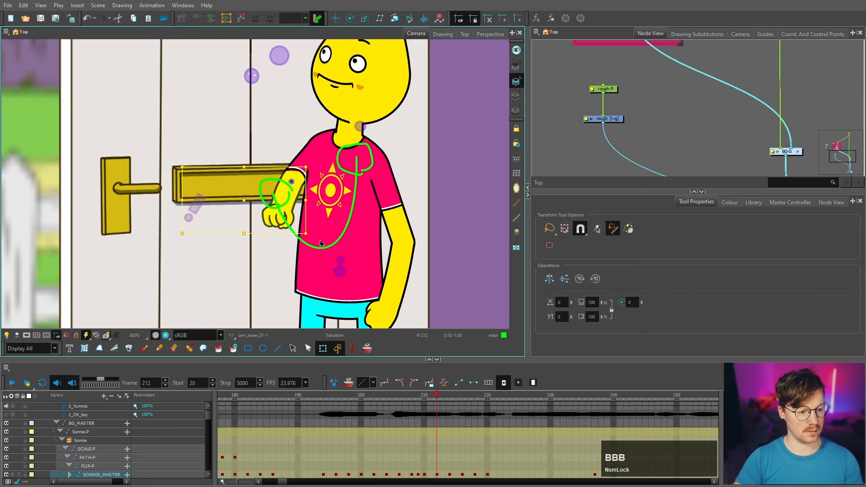
{"action": "key", "text": "b"}
{"action": "left_click_drag", "start_coordinate": [360, 240], "coordinate": [326, 226]}
{"action": "key", "text": "comma"}
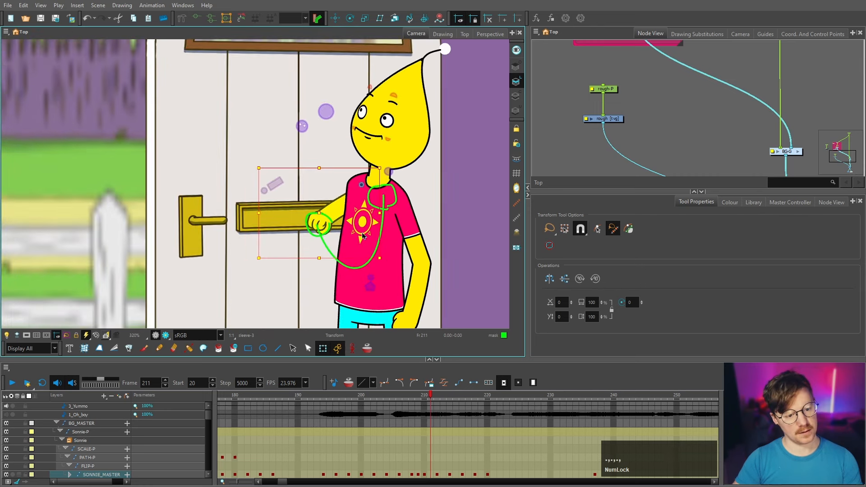
{"action": "key", "text": "period"}
{"action": "key", "text": "comma"}
{"action": "key", "text": "period"}
{"action": "key", "text": "comma"}
{"action": "key", "text": "period"}
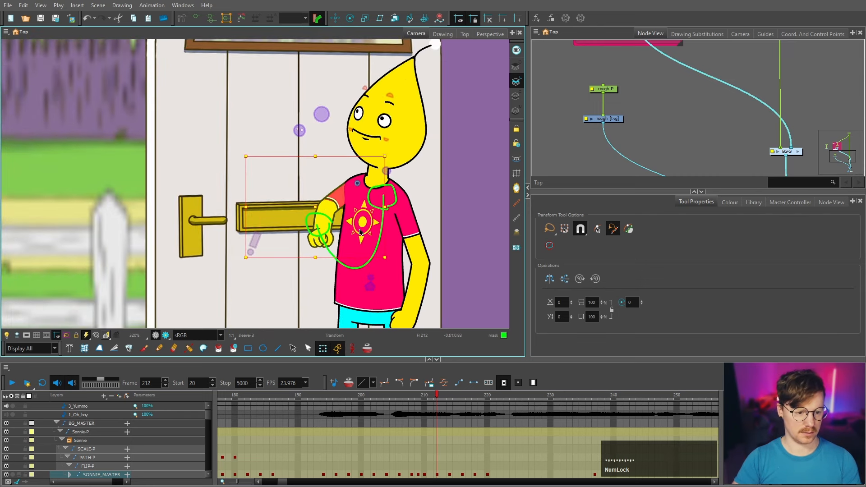
At frame 214, select the whole upper arm and rotate it slightly at the shoulder.
{"action": "key", "text": "period"}
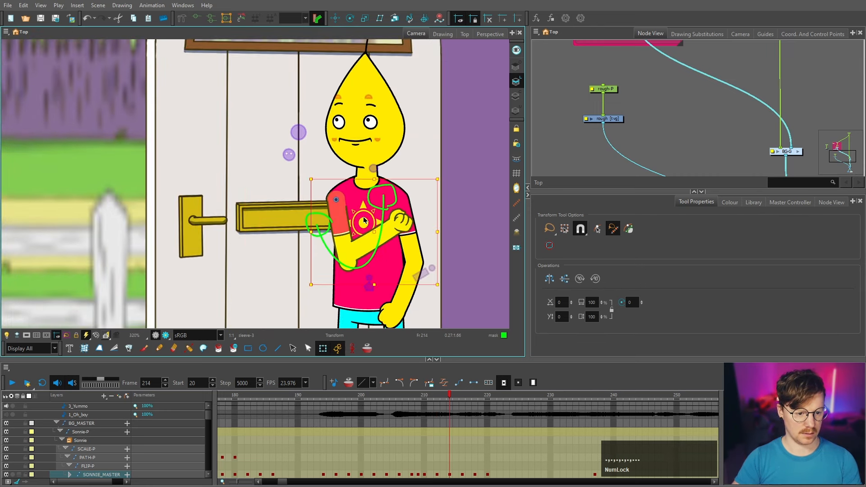
{"action": "scroll", "coordinate": [364, 221], "scroll_direction": "up", "scroll_amount": 2}
{"action": "key", "text": "b"}
{"action": "key", "text": "b"}
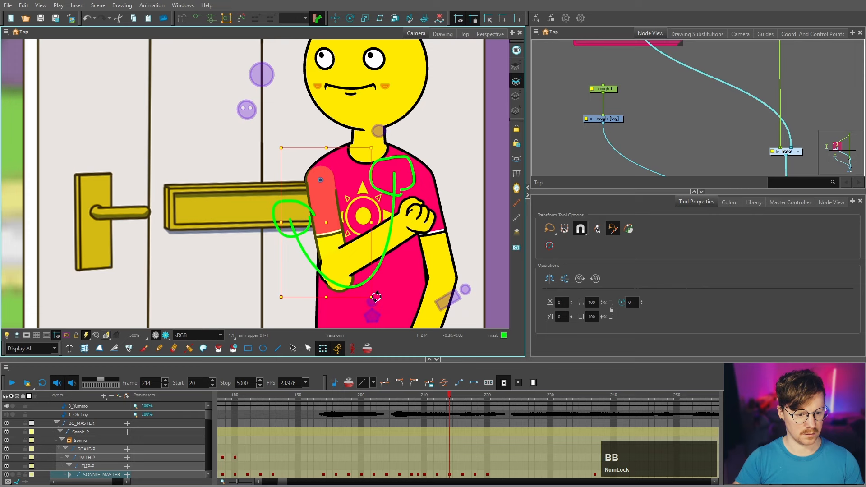
{"action": "left_click_drag", "start_coordinate": [378, 298], "coordinate": [345, 279]}
Undo the first elbow adjustment at frame 214, and reshape the upper arm's elbow end to sit flush with the forearm.
{"action": "scroll", "coordinate": [354, 269], "scroll_direction": "up", "scroll_amount": 2}
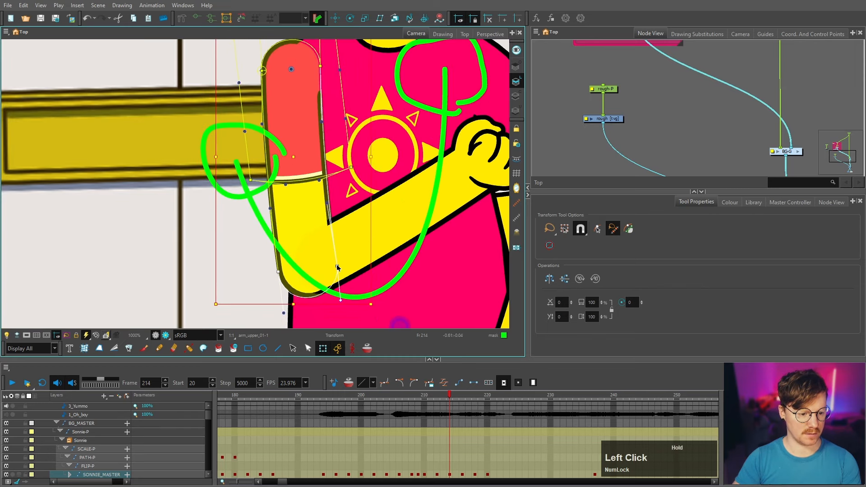
{"action": "key", "text": "ctrl+z"}
{"action": "left_click", "coordinate": [419, 288]}
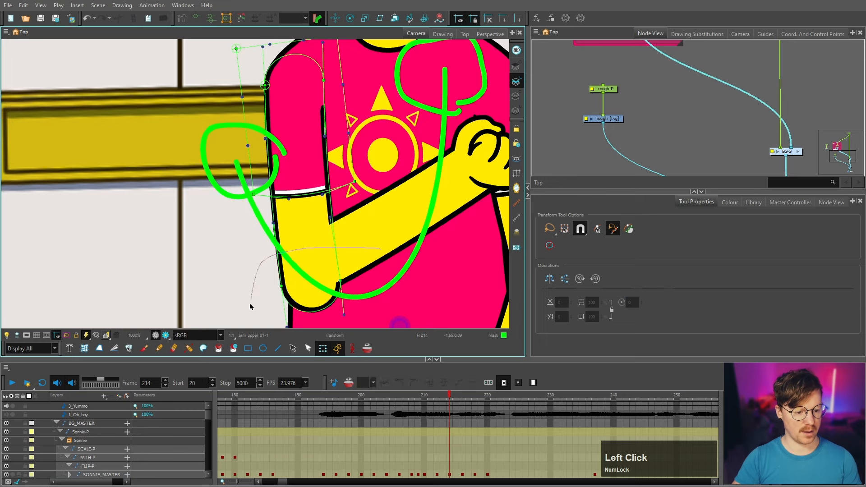
{"action": "left_click", "coordinate": [348, 278]}
{"action": "left_click_drag", "start_coordinate": [342, 281], "coordinate": [340, 268]}
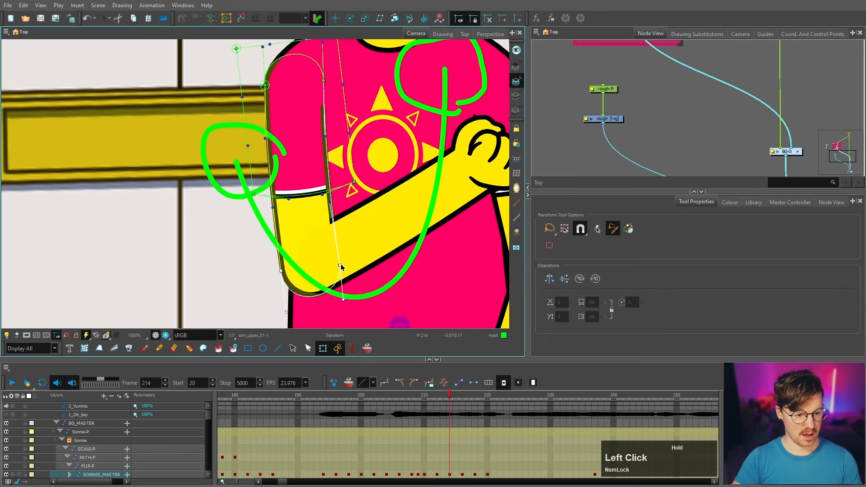
{"action": "scroll", "coordinate": [266, 289], "scroll_direction": "down", "scroll_amount": 1}
Shorten the forearm with its deformation points at frame 214 and move the fist back onto the wrist.
{"action": "left_click", "coordinate": [274, 270]}
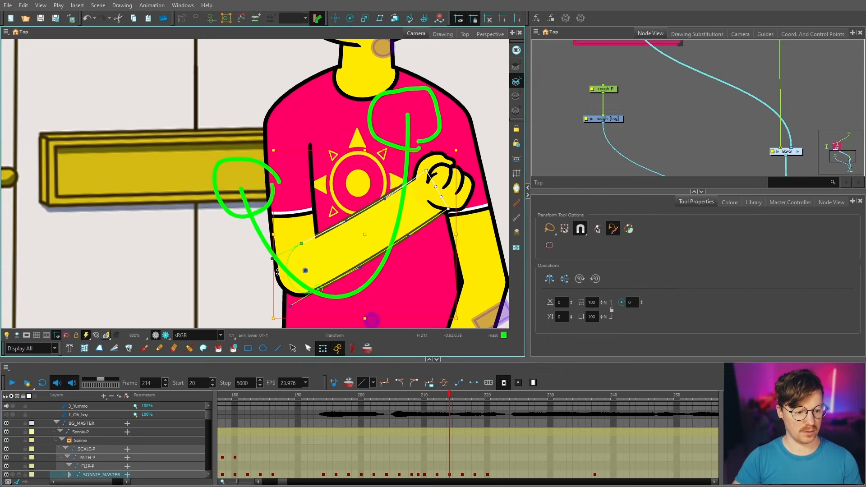
{"action": "left_click_drag", "start_coordinate": [430, 175], "coordinate": [409, 230]}
{"action": "scroll", "coordinate": [422, 239], "scroll_direction": "up", "scroll_amount": 2}
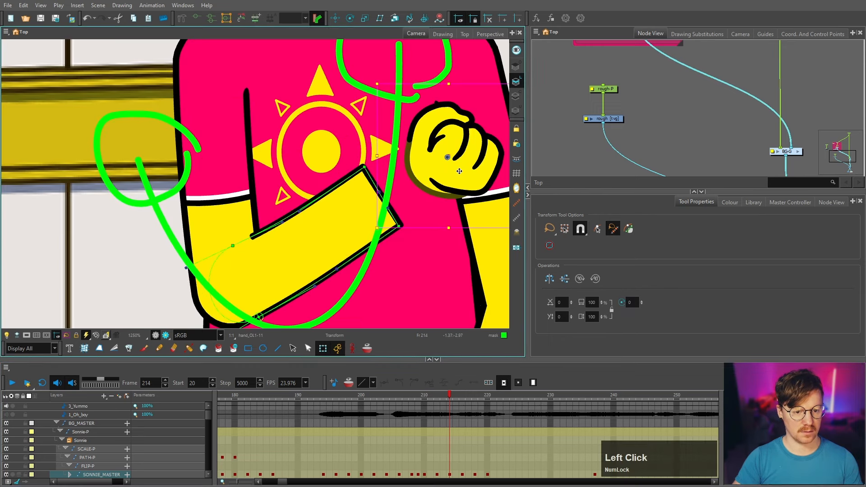
{"action": "left_click", "coordinate": [421, 191]}
{"action": "left_click_drag", "start_coordinate": [421, 190], "coordinate": [388, 206]}
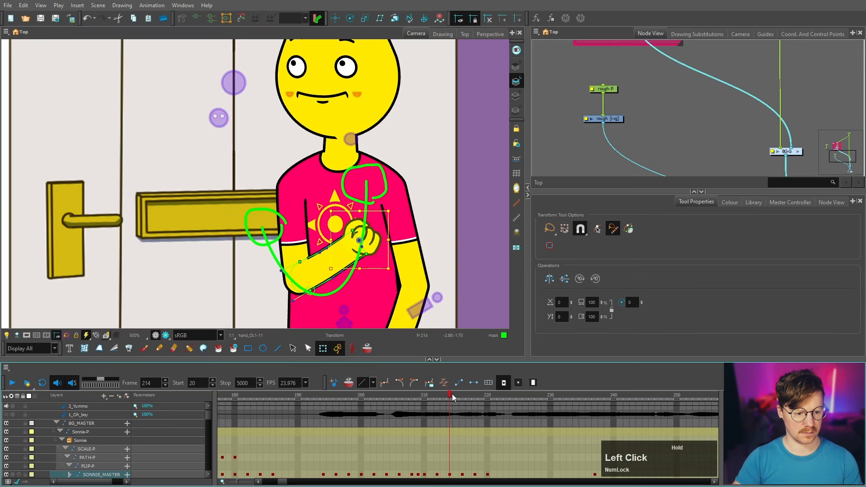
At frame 216, nudge the fist toward the forearm's end and slightly rotate the forearm to follow the green arc.
{"action": "mouse_move", "coordinate": [453, 396]}
{"action": "left_mouse_down"}
{"action": "mouse_move", "coordinate": [463, 396]}
{"action": "mouse_move", "coordinate": [456, 396]}
{"action": "left_mouse_up"}
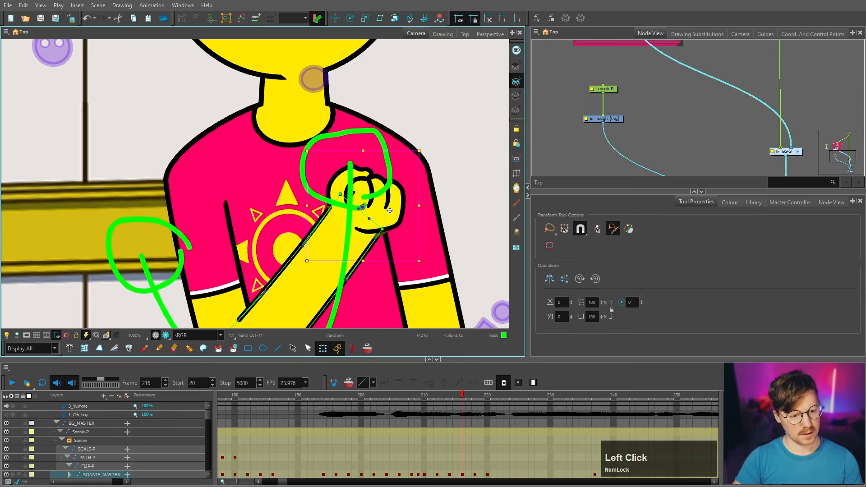
{"action": "left_click_drag", "start_coordinate": [389, 211], "coordinate": [378, 209]}
{"action": "scroll", "coordinate": [378, 208], "scroll_direction": "down", "scroll_amount": 2}
{"action": "left_click", "coordinate": [344, 258]}
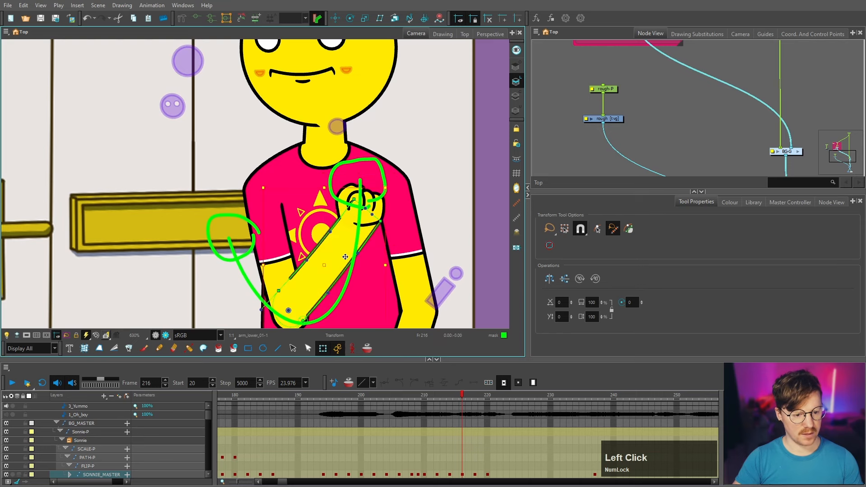
{"action": "scroll", "coordinate": [390, 242], "scroll_direction": "up", "scroll_amount": 1}
{"action": "left_click_drag", "start_coordinate": [388, 168], "coordinate": [383, 164]}
{"action": "scroll", "coordinate": [382, 164], "scroll_direction": "down", "scroll_amount": 2}
Reshape the upper arm's elbow end at frame 216 and bend the forearm into a slight curve.
{"action": "left_click", "coordinate": [321, 248]}
{"action": "scroll", "coordinate": [326, 258], "scroll_direction": "up", "scroll_amount": 3}
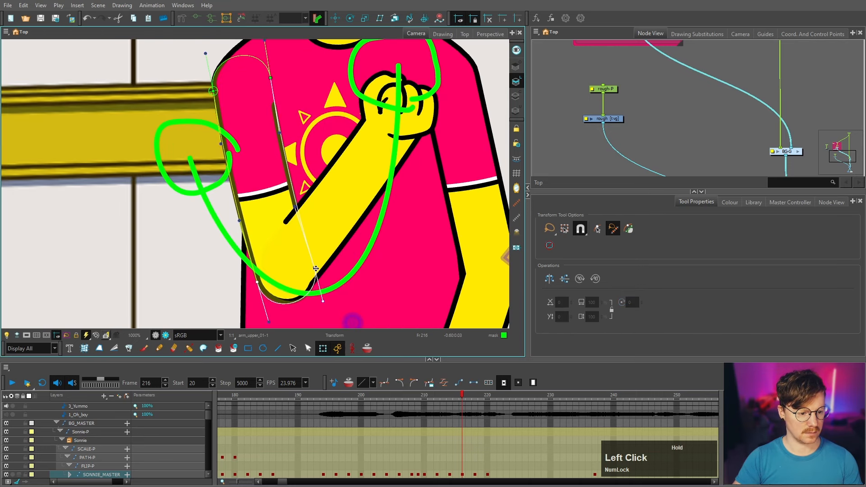
{"action": "left_click_drag", "start_coordinate": [263, 276], "coordinate": [261, 279]}
{"action": "left_click_drag", "start_coordinate": [316, 269], "coordinate": [319, 267]}
{"action": "scroll", "coordinate": [319, 267], "scroll_direction": "down", "scroll_amount": 1}
{"action": "left_click", "coordinate": [369, 217]}
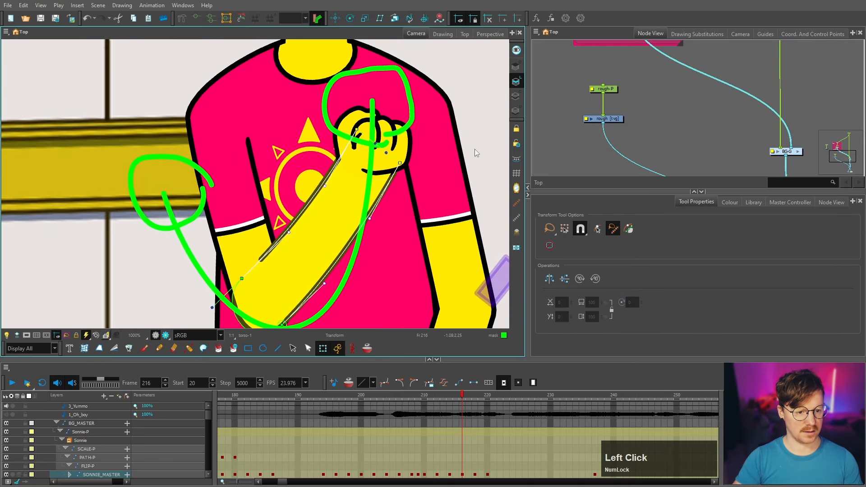
{"action": "scroll", "coordinate": [316, 217], "scroll_direction": "down", "scroll_amount": 1}
{"action": "scroll", "coordinate": [253, 271], "scroll_direction": "up", "scroll_amount": 1}
Step back and forth through frames 212 to 216 to check how the arm follows the arc.
{"action": "key", "text": "comma"}
{"action": "key", "text": "comma"}
{"action": "key", "text": "comma"}
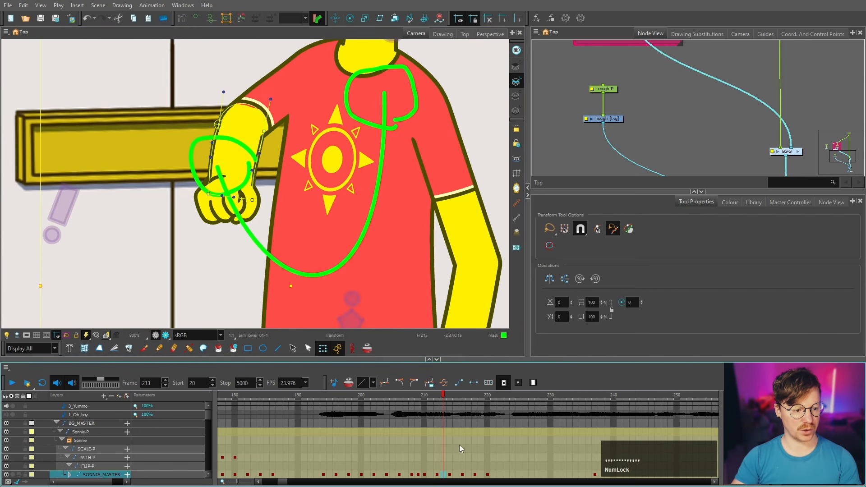
{"action": "key", "text": "comma"}
{"action": "key", "text": "comma"}
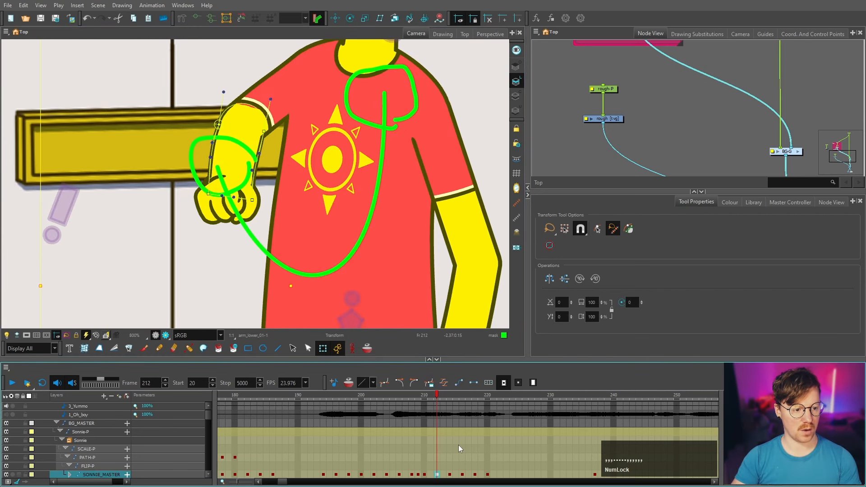
{"action": "key", "text": "period"}
{"action": "key", "text": "period"}
{"action": "key", "text": "period"}
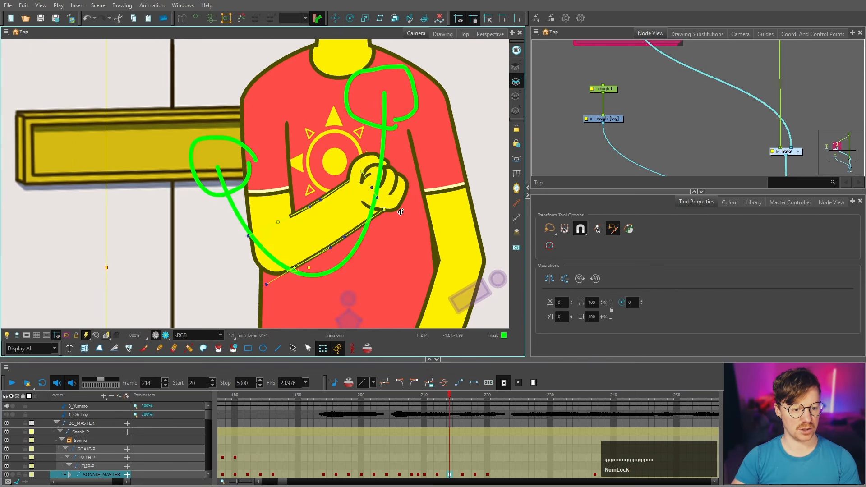
Swap the raised fist at frame 214 to hand drawing substitution 9 and step forward to frame 220 to check it.
{"action": "left_click", "coordinate": [397, 191]}
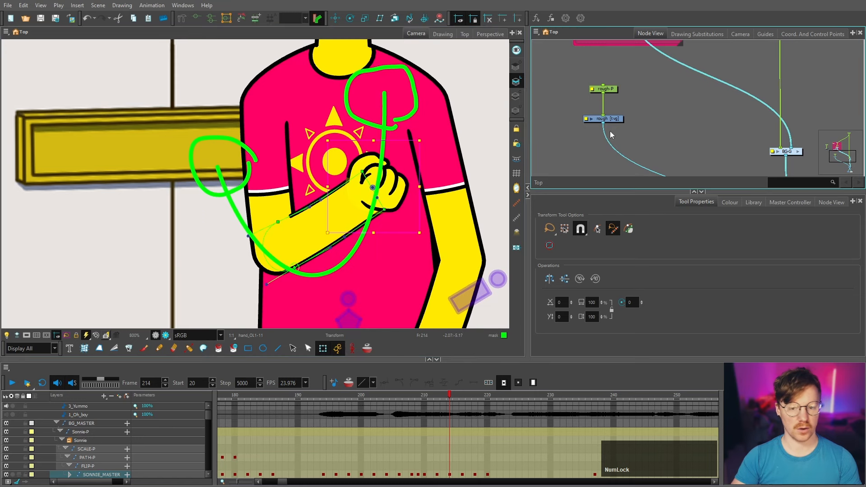
{"action": "left_click", "coordinate": [413, 253]}
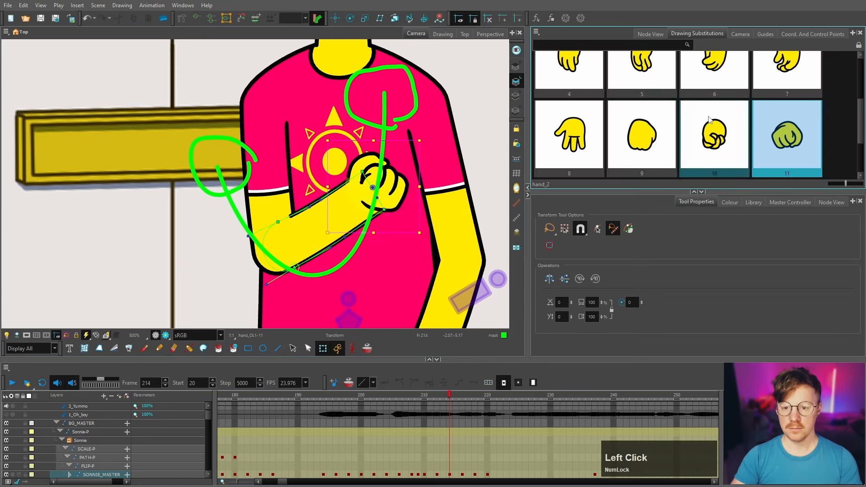
{"action": "left_click", "coordinate": [641, 135]}
{"action": "scroll", "coordinate": [346, 225], "scroll_direction": "down", "scroll_amount": 3}
{"action": "scroll", "coordinate": [380, 215], "scroll_direction": "up", "scroll_amount": 2}
{"action": "key", "text": "period"}
{"action": "key", "text": "period"}
{"action": "key", "text": "period"}
{"action": "key", "text": "period"}
{"action": "key", "text": "period"}
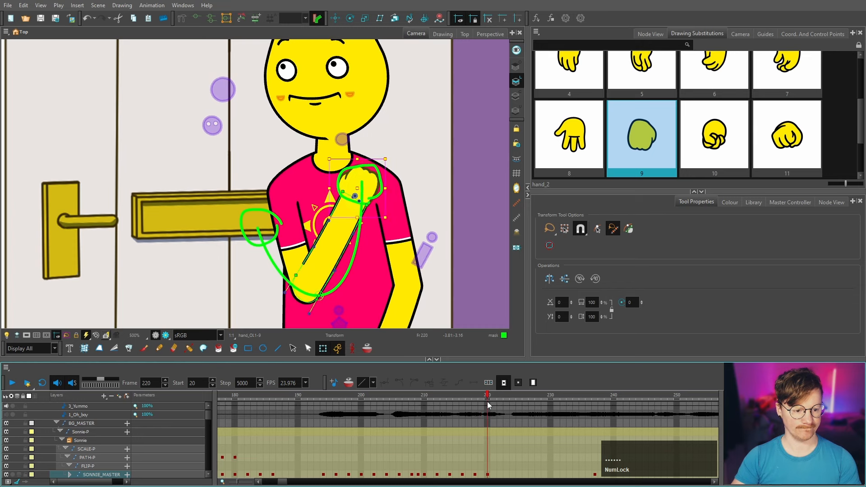
Review the arm swing, and set the neck_head_mask at frame 214 to drawing substitution 2.
{"action": "left_click_drag", "start_coordinate": [462, 397], "coordinate": [427, 397]}
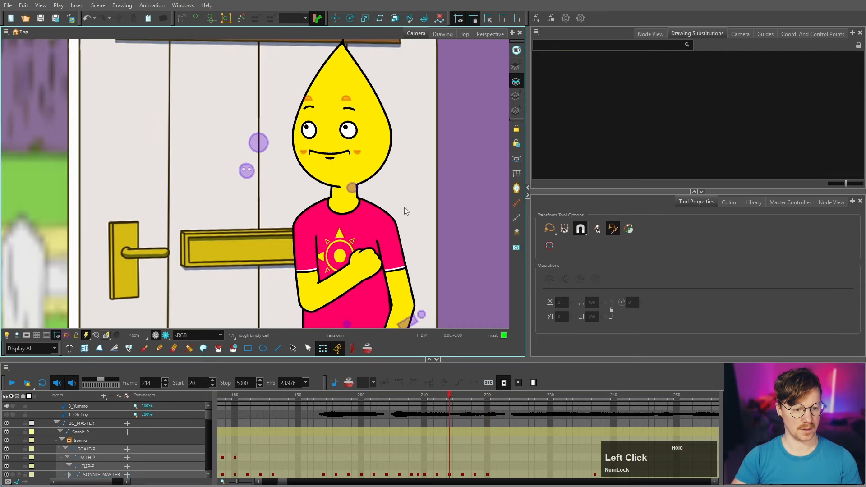
{"action": "scroll", "coordinate": [347, 185], "scroll_direction": "up", "scroll_amount": 2}
{"action": "left_click", "coordinate": [354, 189]}
{"action": "left_click", "coordinate": [714, 88]}
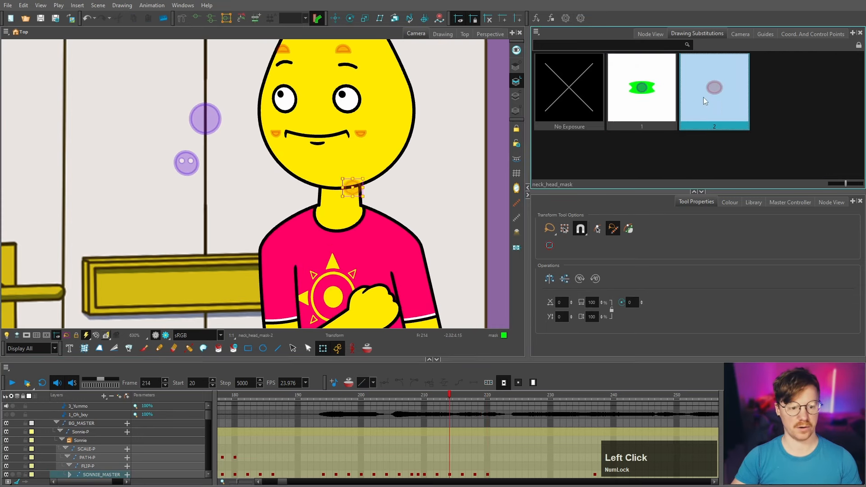
Copy the pose of the whole eyebrows rig at frame 220 to frames 214, 216 and 218.
{"action": "scroll", "coordinate": [342, 153], "scroll_direction": "down", "scroll_amount": 2}
{"action": "left_click", "coordinate": [453, 159]}
{"action": "scroll", "coordinate": [335, 170], "scroll_direction": "up", "scroll_amount": 1}
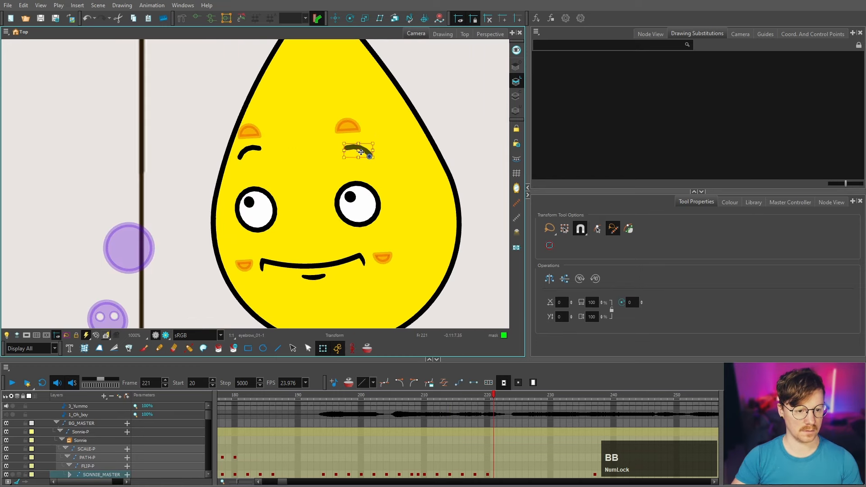
{"action": "key", "text": "b"}
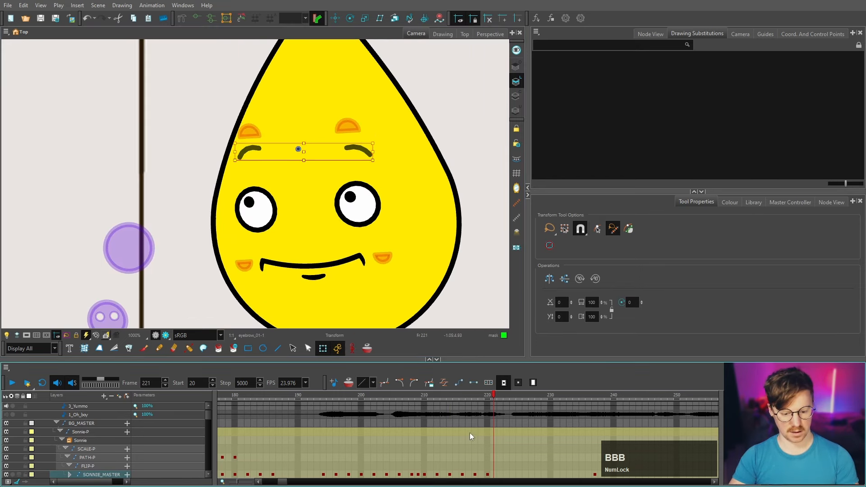
{"action": "left_click", "coordinate": [488, 397]}
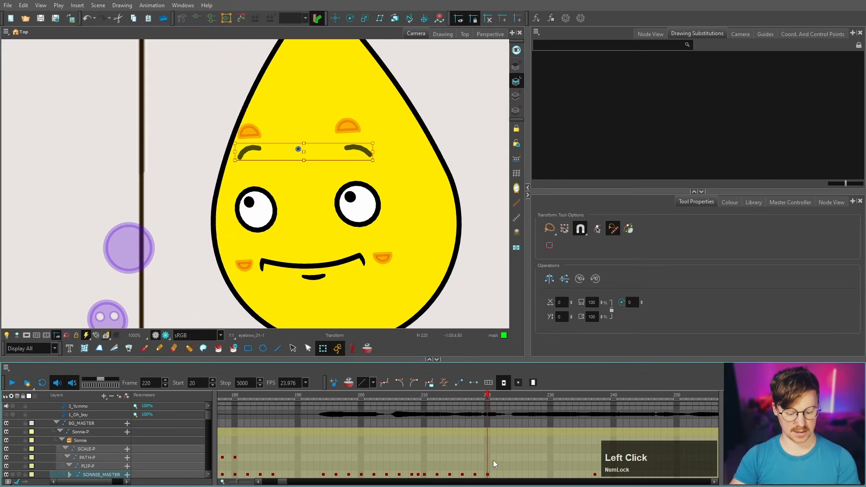
{"action": "key", "text": "b"}
{"action": "key", "text": "b"}
{"action": "key", "text": "b"}
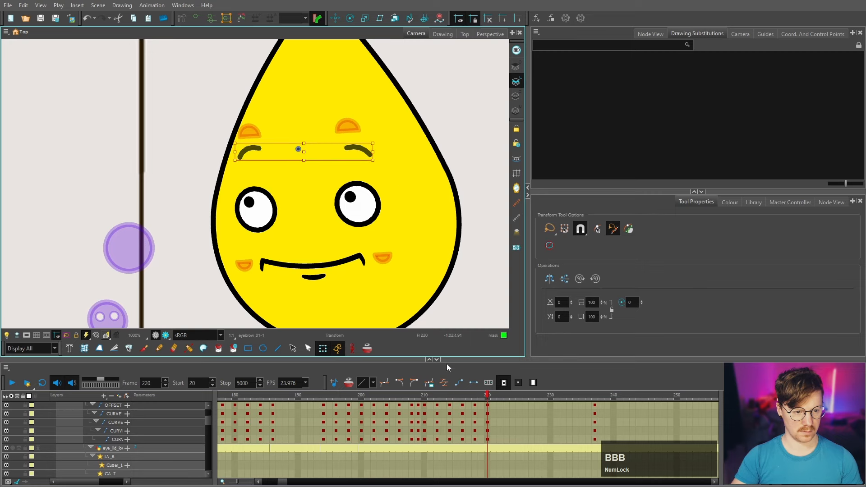
{"action": "key", "text": "b"}
{"action": "key", "text": "shift+b"}
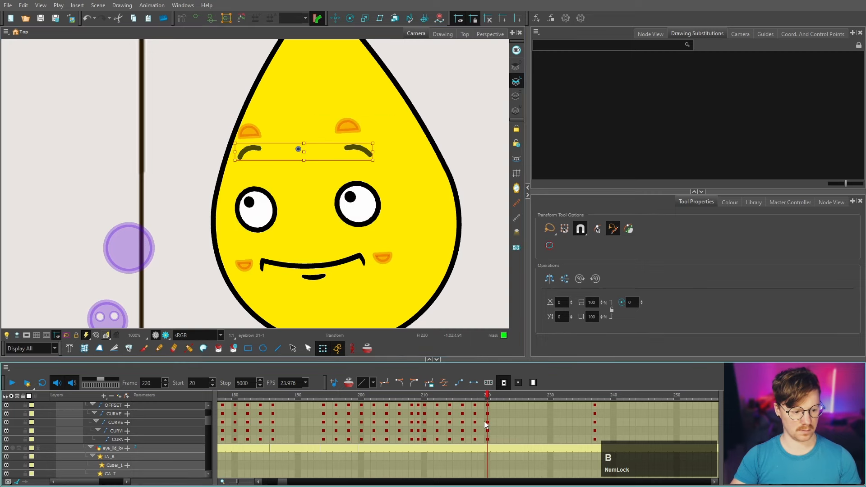
{"action": "left_click", "coordinate": [449, 407]}
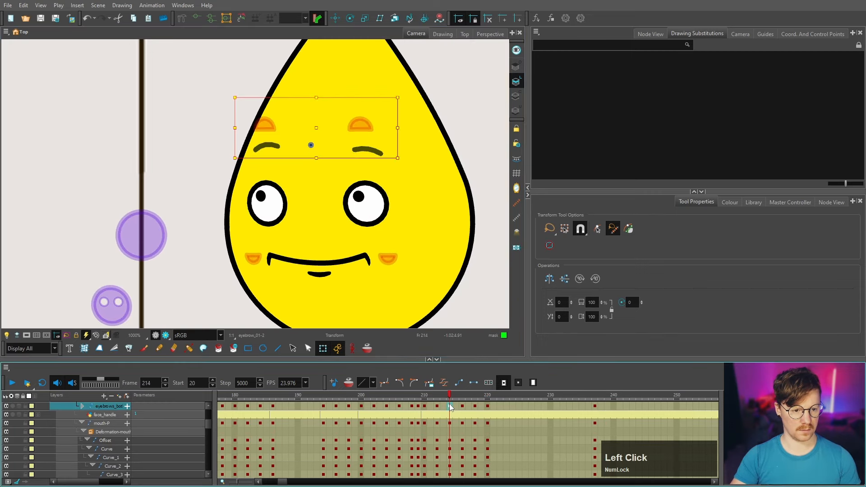
{"action": "key", "text": "v"}
{"action": "left_click", "coordinate": [462, 407]}
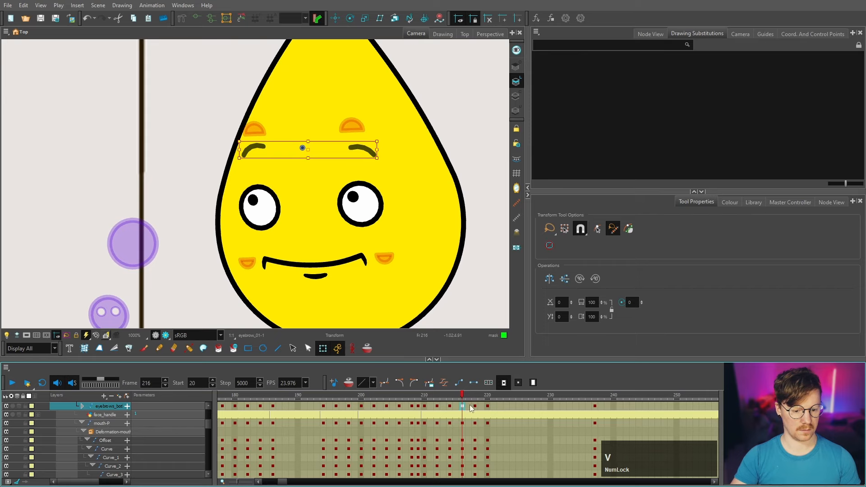
{"action": "left_click", "coordinate": [475, 406]}
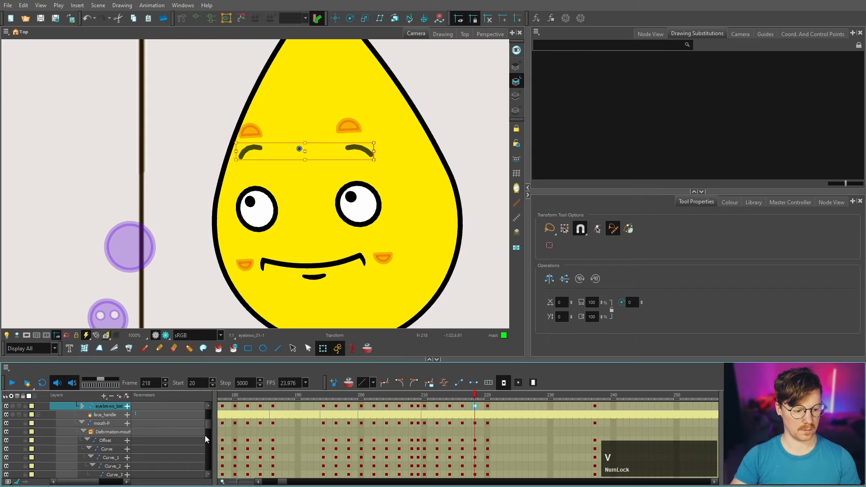
Scrub and play through the head turn and arm raise from about frame 190 to check their timing against the dialogue.
{"action": "left_click_drag", "start_coordinate": [209, 423], "coordinate": [208, 415]}
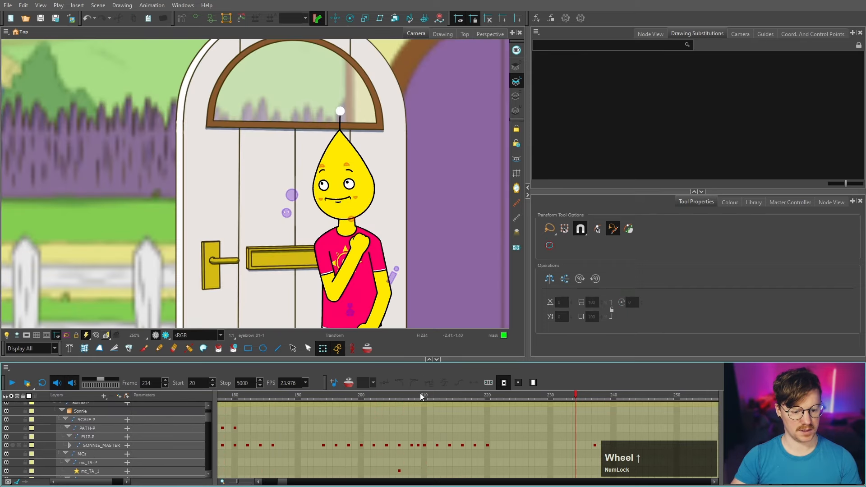
{"action": "left_click_drag", "start_coordinate": [422, 397], "coordinate": [351, 397]}
{"action": "left_click", "coordinate": [12, 384]}
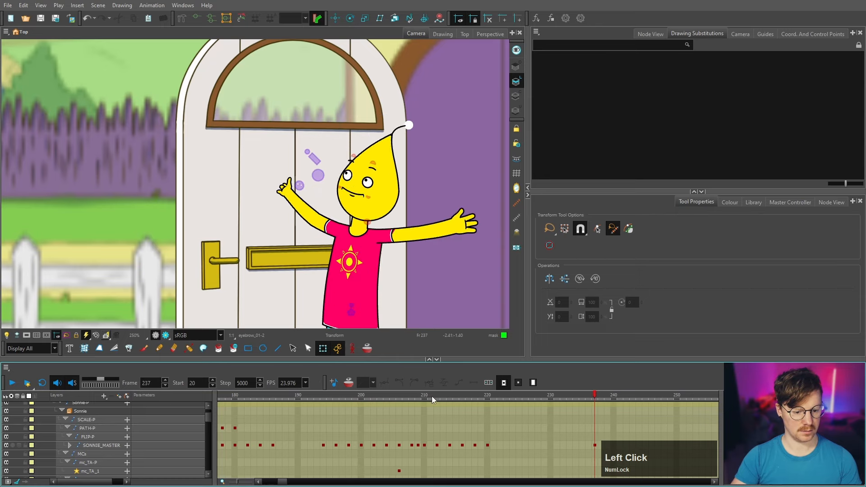
{"action": "left_click_drag", "start_coordinate": [431, 396], "coordinate": [318, 400]}
{"action": "left_click", "coordinate": [311, 397]}
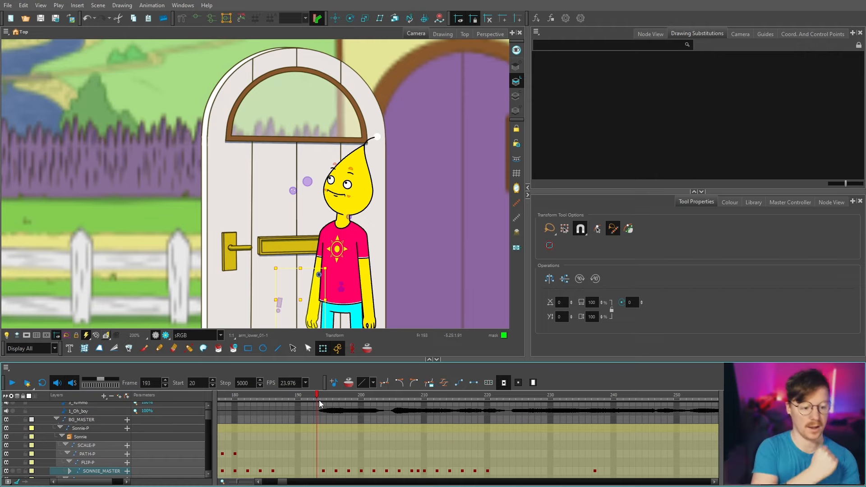
{"action": "left_click_drag", "start_coordinate": [321, 394], "coordinate": [401, 394]}
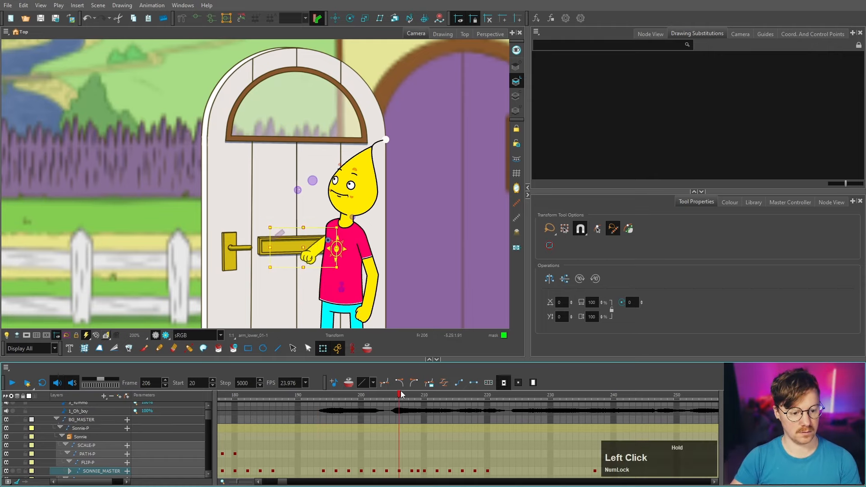
{"action": "left_click", "coordinate": [323, 397]}
{"action": "left_click_drag", "start_coordinate": [322, 398], "coordinate": [375, 397]}
Shift the 1_Oh_boy sound about 10 frames later and play back the arm raise against it.
{"action": "left_click", "coordinate": [298, 411]}
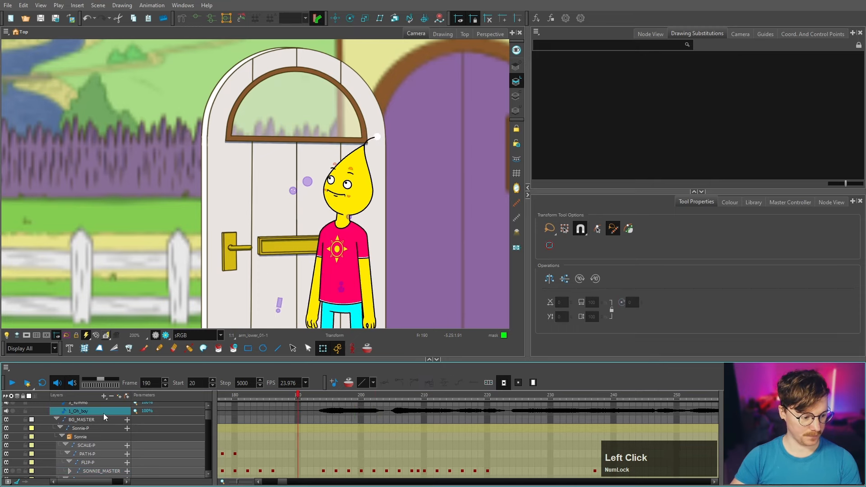
{"action": "double_click", "coordinate": [104, 412]}
{"action": "left_click_drag", "start_coordinate": [370, 184], "coordinate": [401, 184]}
{"action": "left_click", "coordinate": [573, 363]}
{"action": "left_click", "coordinate": [11, 383]}
{"action": "left_click", "coordinate": [11, 384]}
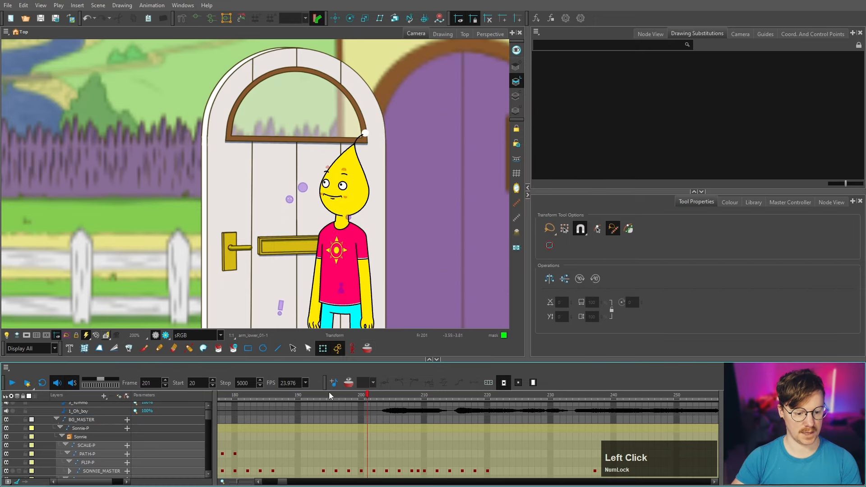
{"action": "left_click", "coordinate": [11, 383]}
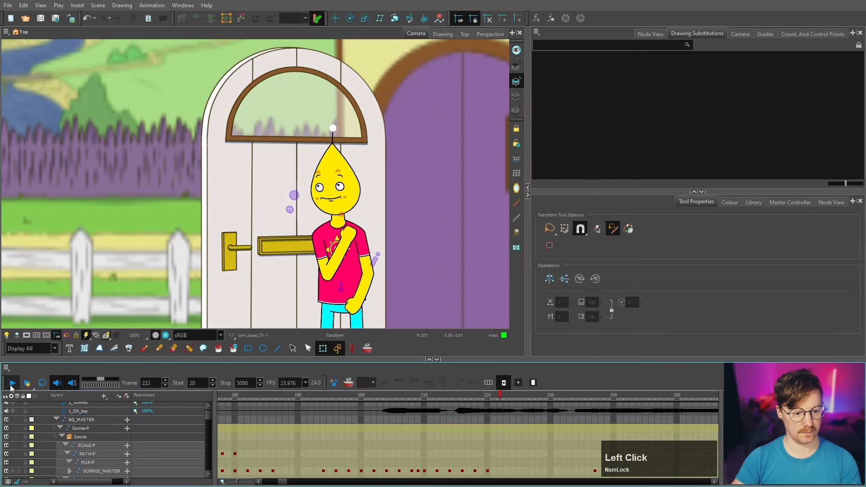
{"action": "left_click", "coordinate": [11, 384]}
Copy the SONNIE_MASTER fist pose from frame 220 to frame 232 and move the open-arms key to frame 246.
{"action": "left_click_drag", "start_coordinate": [276, 482], "coordinate": [283, 485]}
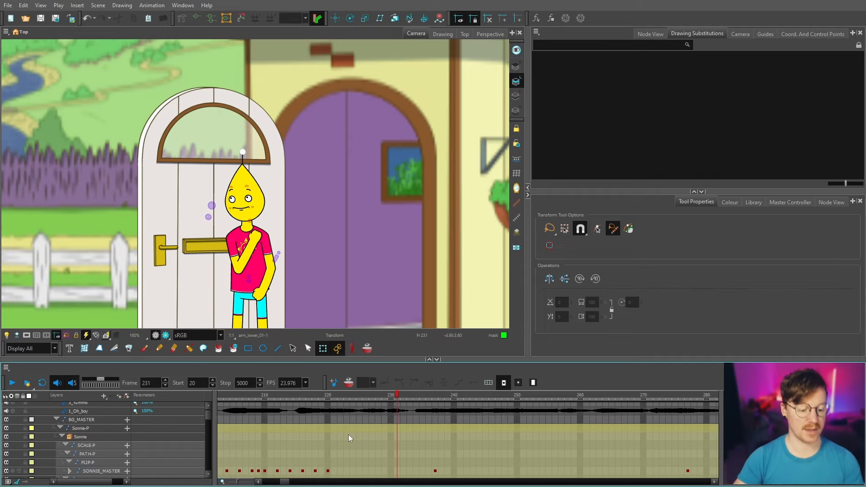
{"action": "left_click", "coordinate": [499, 395]}
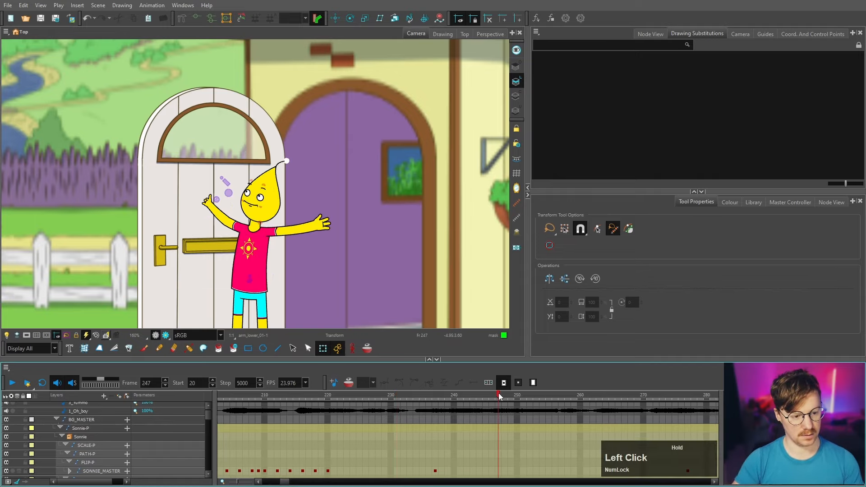
{"action": "left_click", "coordinate": [391, 408]}
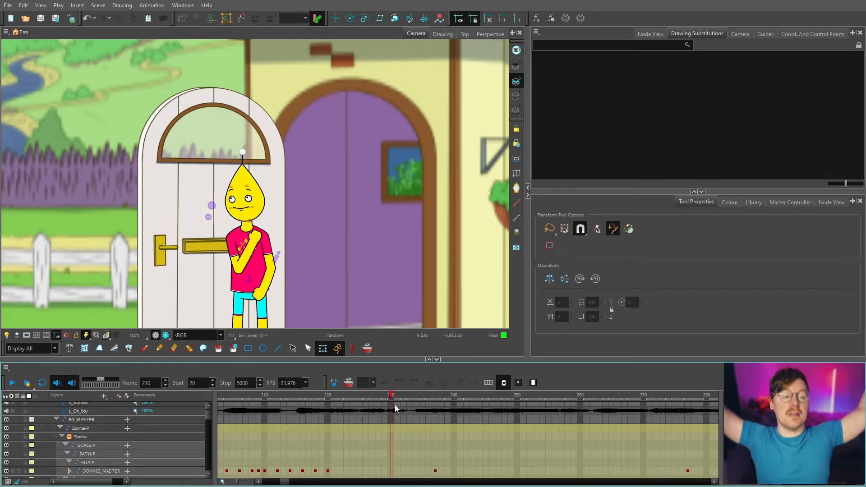
{"action": "left_click_drag", "start_coordinate": [394, 405], "coordinate": [493, 406]}
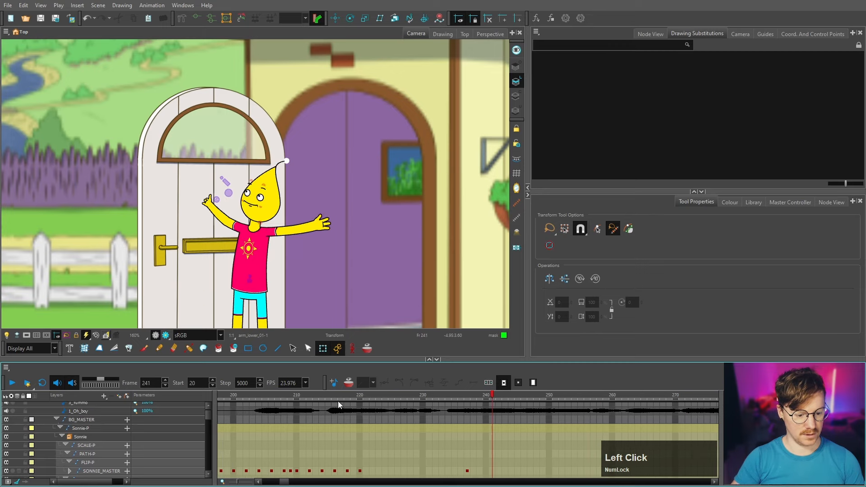
{"action": "left_click", "coordinate": [361, 472]}
{"action": "key", "text": "c"}
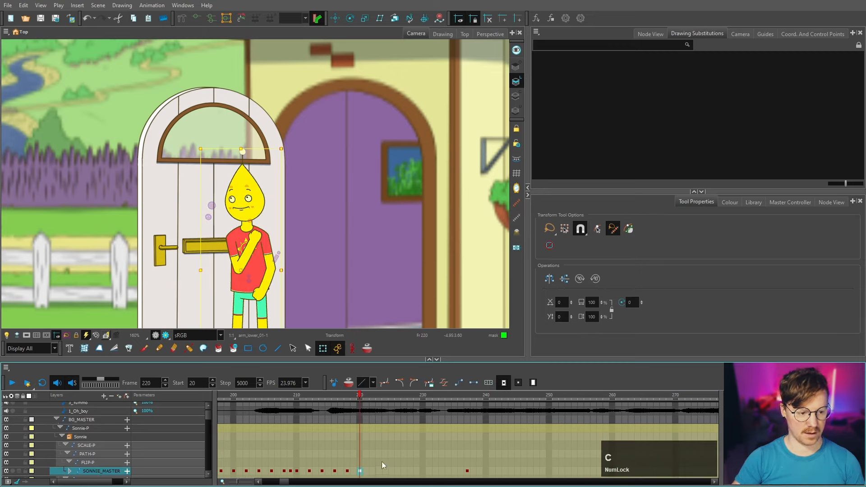
{"action": "left_click_drag", "start_coordinate": [467, 472], "coordinate": [473, 473]}
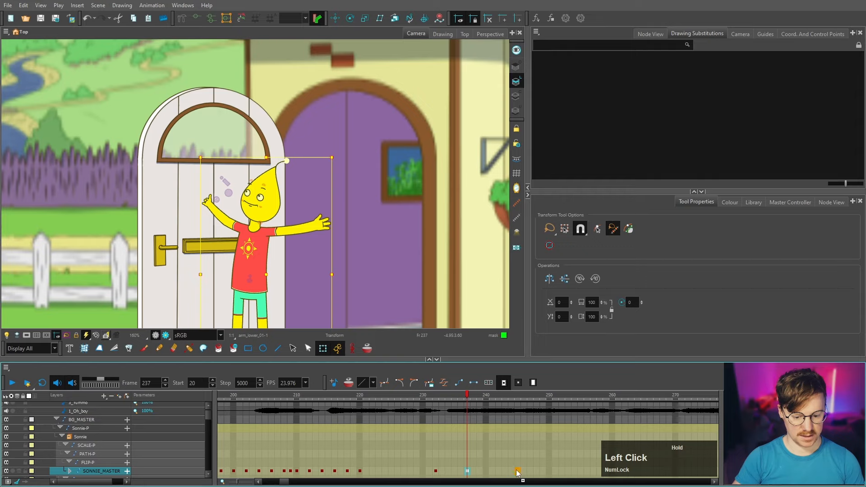
{"action": "left_click", "coordinate": [462, 472]}
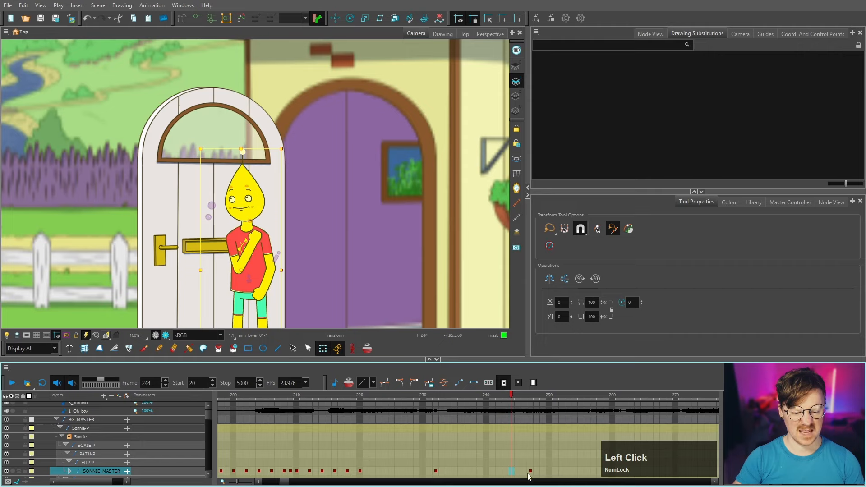
{"action": "left_click", "coordinate": [530, 471]}
{"action": "left_click", "coordinate": [524, 473]}
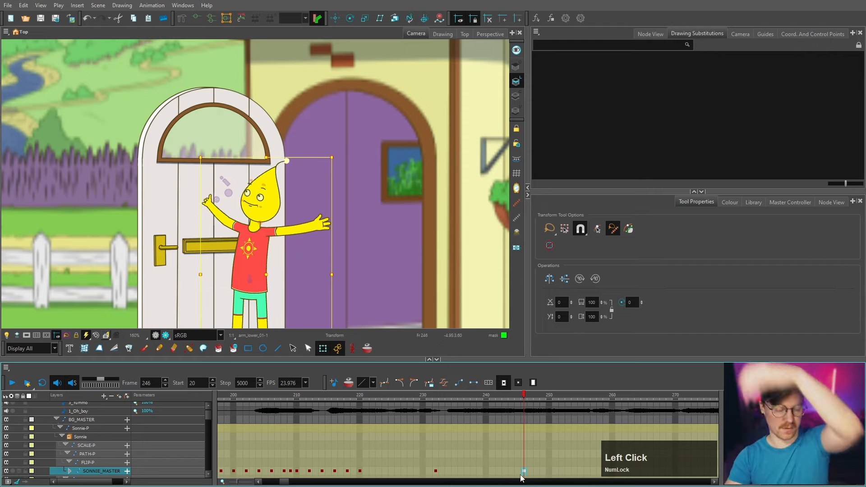
Add SONNIE_MASTER in-between keyframes on every second frame from 234 to 244 and make the 232–246 keys stop-motion.
{"action": "left_click", "coordinate": [443, 472]}
{"action": "left_click", "coordinate": [461, 471]}
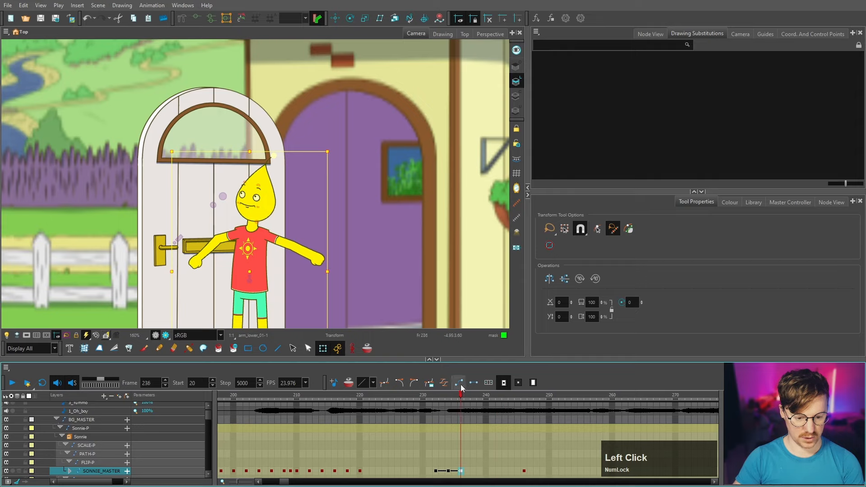
{"action": "left_click", "coordinate": [459, 382]}
{"action": "left_click", "coordinate": [505, 472]}
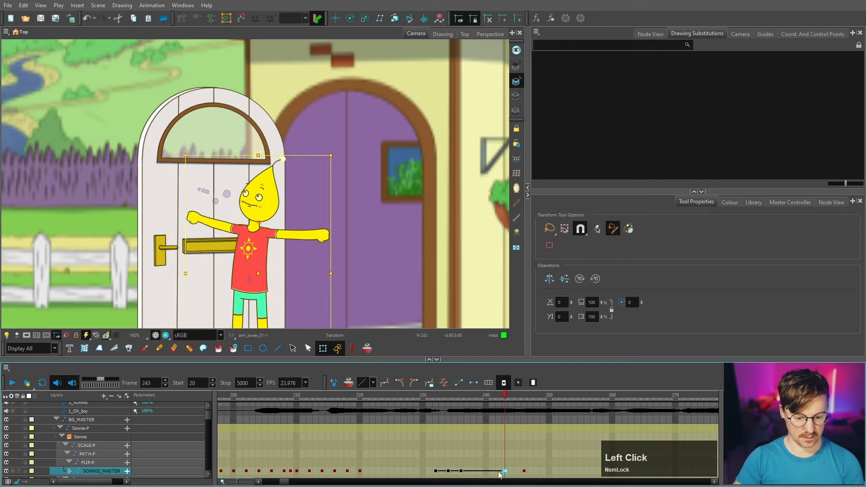
{"action": "left_click_drag", "start_coordinate": [479, 474], "coordinate": [499, 472]}
{"action": "left_click", "coordinate": [512, 471]}
{"action": "left_click", "coordinate": [518, 472]}
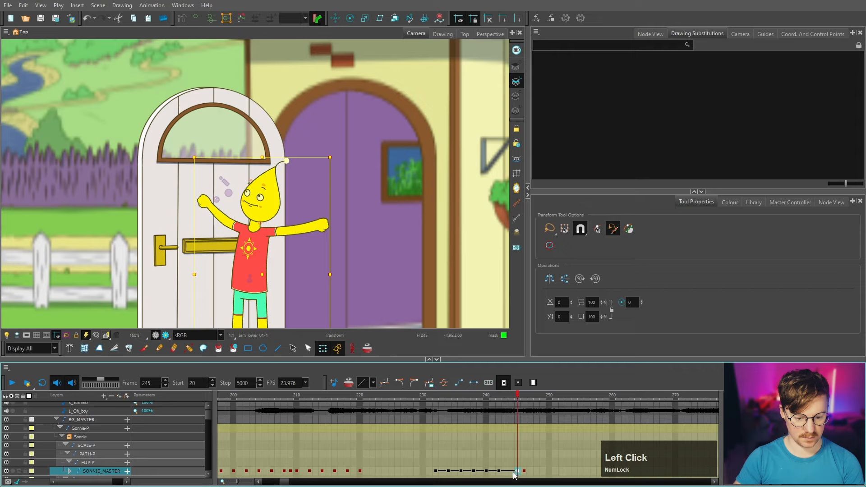
{"action": "left_click", "coordinate": [436, 473]}
{"action": "left_click", "coordinate": [523, 472], "text": "shift"}
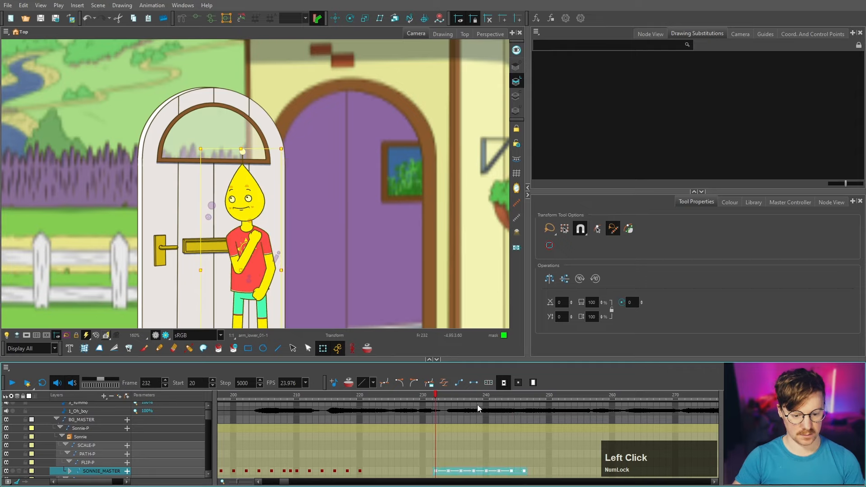
{"action": "mouse_move", "coordinate": [462, 393]}
{"action": "left_mouse_down"}
{"action": "mouse_move", "coordinate": [283, 396]}
{"action": "mouse_move", "coordinate": [516, 400]}
{"action": "mouse_move", "coordinate": [394, 412]}
{"action": "mouse_move", "coordinate": [469, 412]}
{"action": "left_mouse_up"}
Swap the hand nearest the door handle at frame 236 to drawing substitution 12 and the other hand to substitution 8.
{"action": "left_click", "coordinate": [223, 252]}
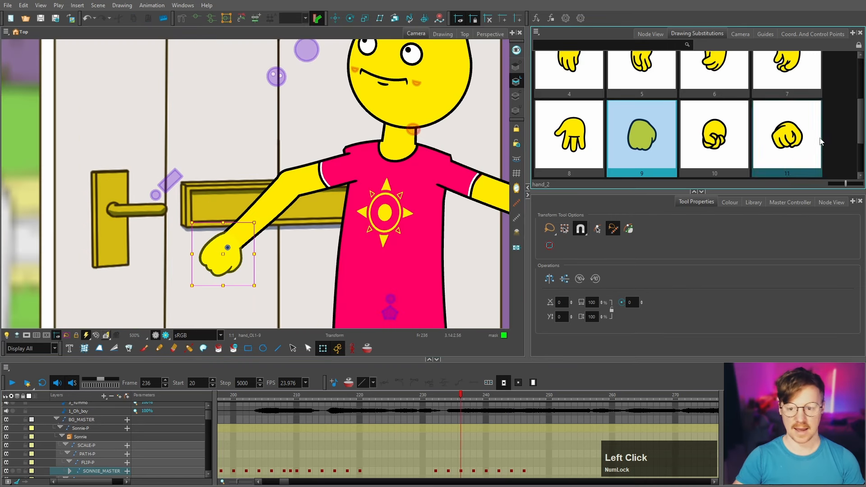
{"action": "scroll", "coordinate": [863, 126], "scroll_direction": "down", "scroll_amount": 2}
{"action": "left_click", "coordinate": [564, 124]}
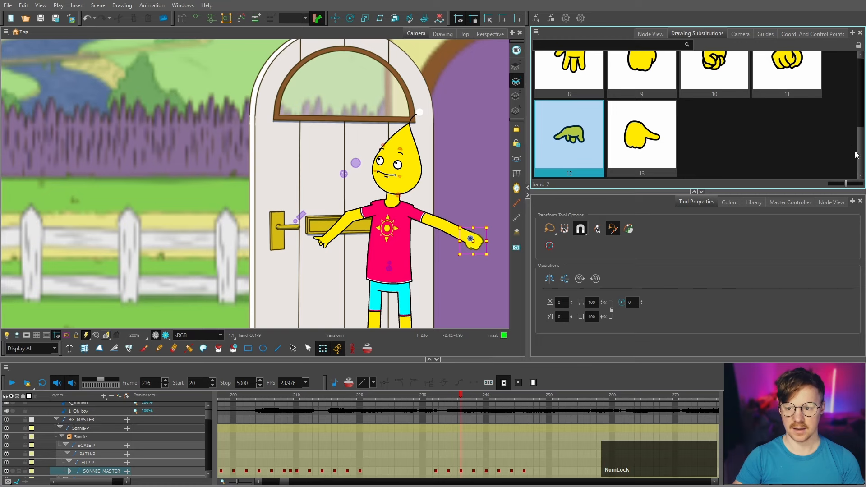
{"action": "left_click_drag", "start_coordinate": [860, 154], "coordinate": [857, 130]}
{"action": "left_click", "coordinate": [592, 136]}
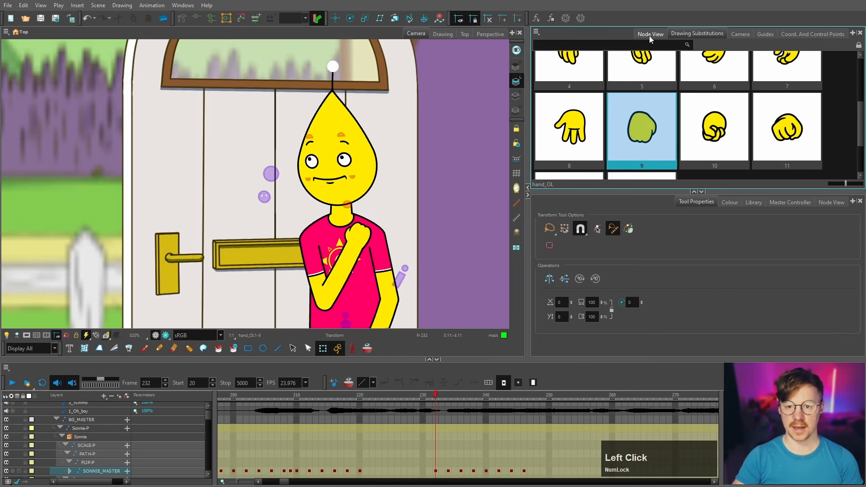
Enable the rough drawing node and create an empty rough drawing at frame 232, ready for sketching with the Pencil tool.
{"action": "left_click", "coordinate": [650, 35]}
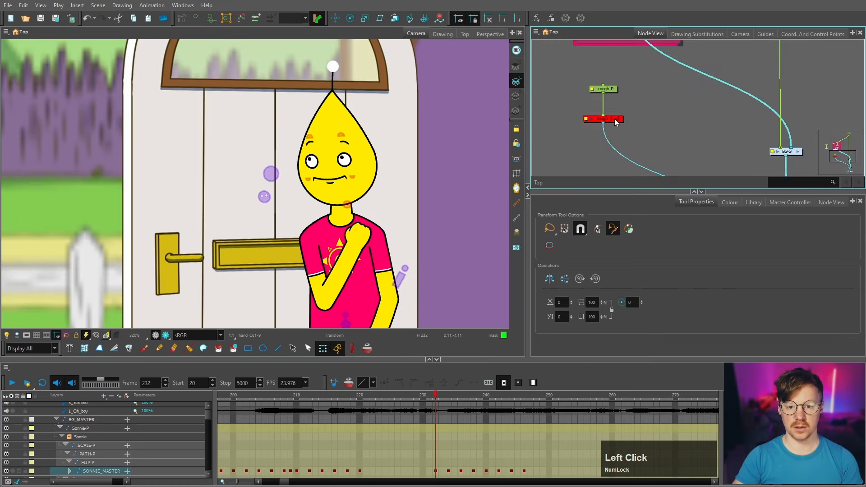
{"action": "key", "text": "a"}
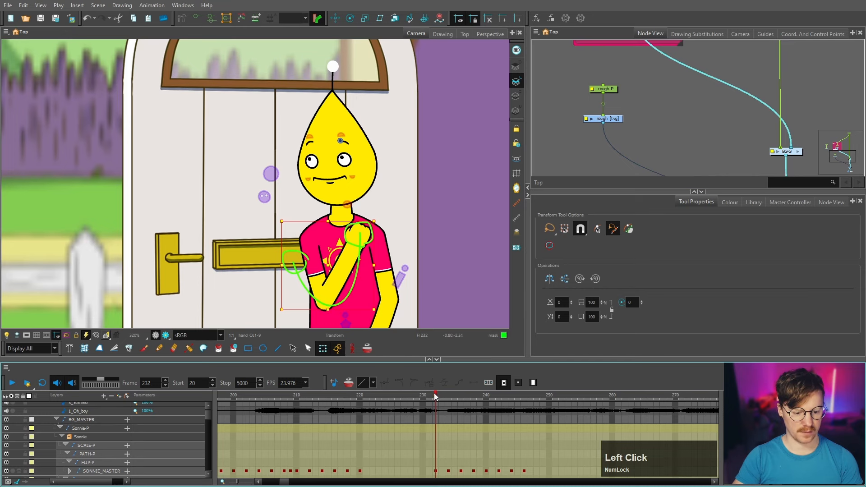
{"action": "scroll", "coordinate": [349, 247], "scroll_direction": "up", "scroll_amount": 3}
{"action": "left_click", "coordinate": [391, 206]}
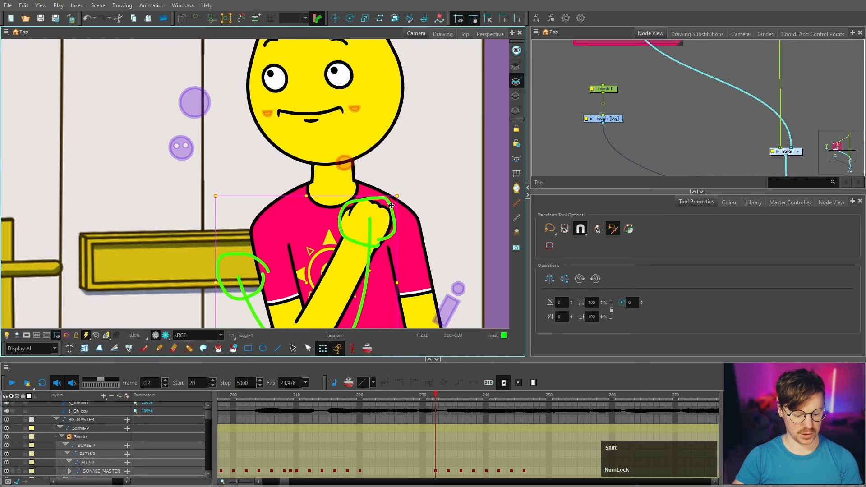
{"action": "key", "text": "alt+shift+r"}
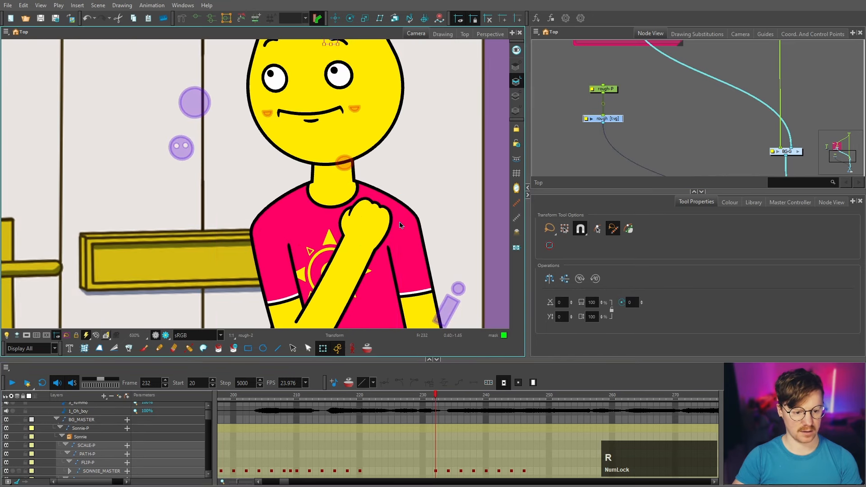
{"action": "key", "text": "alt+x"}
{"action": "scroll", "coordinate": [355, 229], "scroll_direction": "down", "scroll_amount": 5}
{"action": "scroll", "coordinate": [355, 229], "scroll_direction": "up", "scroll_amount": 2}
{"action": "scroll", "coordinate": [356, 230], "scroll_direction": "down", "scroll_amount": 1}
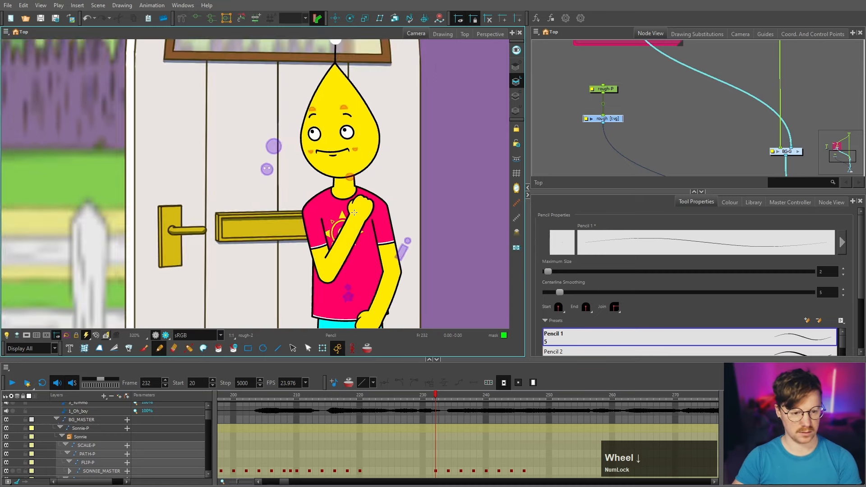
Sketch a rough green circle around each of Sonnie's fists at frame 232 as starting points for the arm arcs.
{"action": "scroll", "coordinate": [362, 246], "scroll_direction": "up", "scroll_amount": 2}
{"action": "left_click_drag", "start_coordinate": [364, 195], "coordinate": [365, 181]}
{"action": "key", "text": "ctrl+z"}
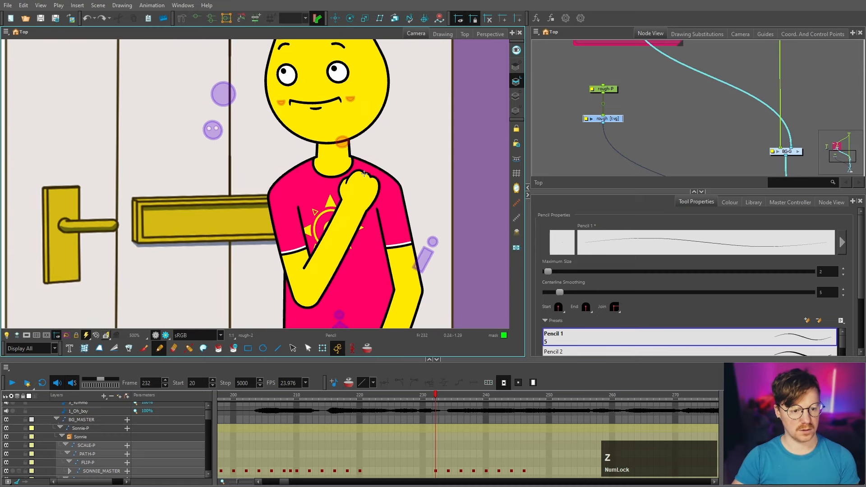
{"action": "scroll", "coordinate": [373, 266], "scroll_direction": "down", "scroll_amount": 1}
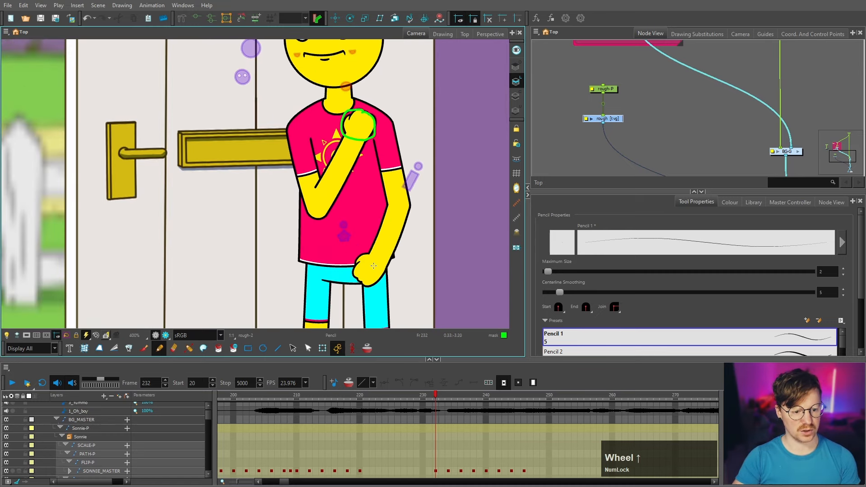
{"action": "mouse_move", "coordinate": [371, 254]}
{"action": "left_mouse_down"}
{"action": "mouse_move", "coordinate": [354, 265]}
{"action": "mouse_move", "coordinate": [362, 286]}
{"action": "left_mouse_up"}
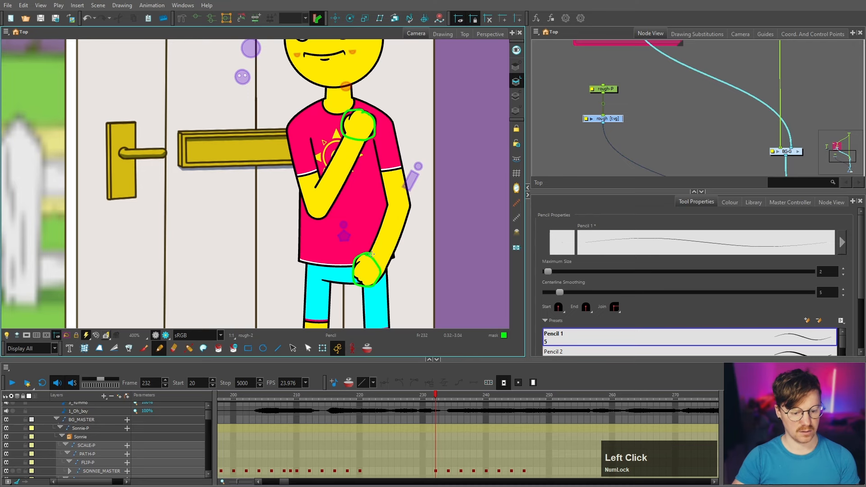
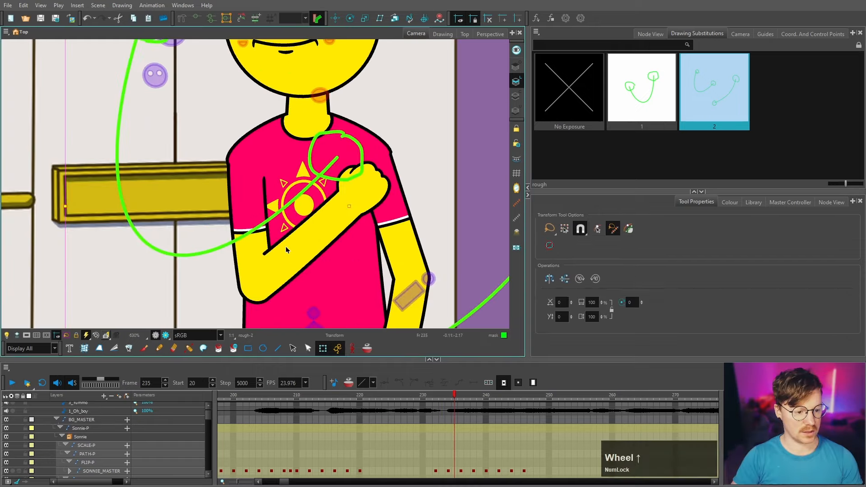
At frame 235, adjust the sleeve and upper arm deformer curves on the arm nearest the door handle, cleaning up the cuff and elbow.
{"action": "left_click", "coordinate": [287, 247]}
{"action": "key", "text": "b"}
{"action": "key", "text": "b"}
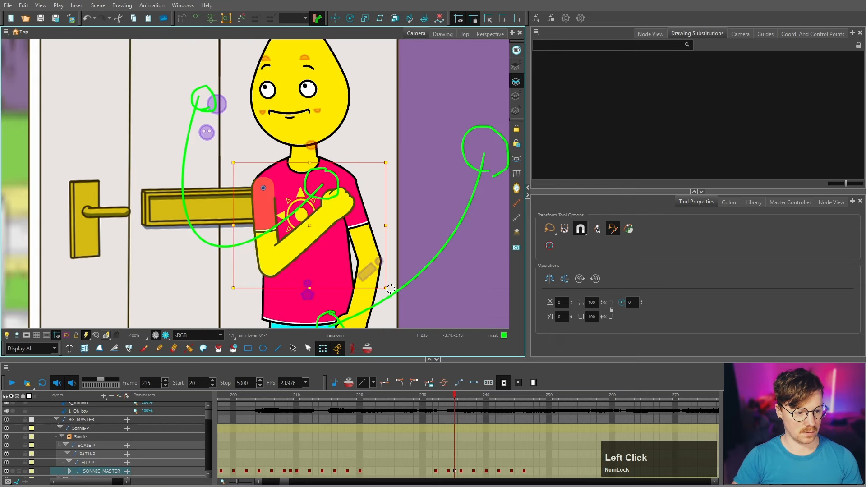
{"action": "left_click", "coordinate": [260, 210]}
{"action": "scroll", "coordinate": [260, 210], "scroll_direction": "up", "scroll_amount": 1}
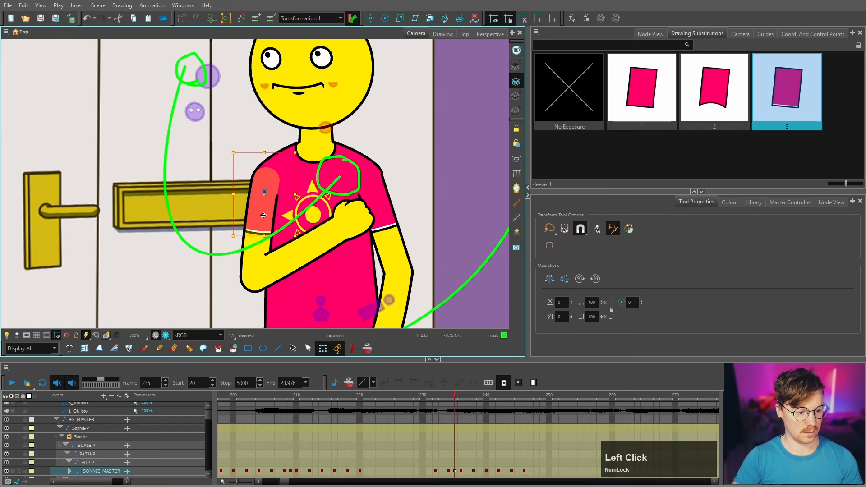
{"action": "left_click", "coordinate": [196, 19]}
{"action": "left_click_drag", "start_coordinate": [284, 216], "coordinate": [285, 211]}
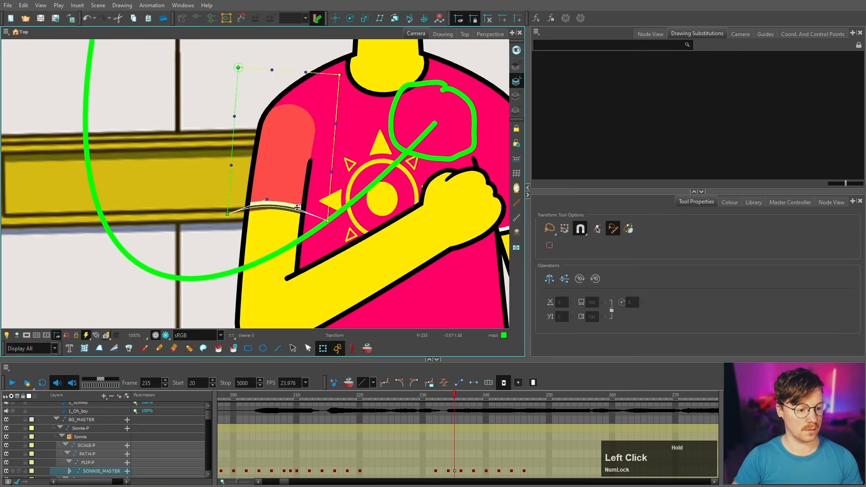
{"action": "left_click_drag", "start_coordinate": [285, 211], "coordinate": [286, 207]}
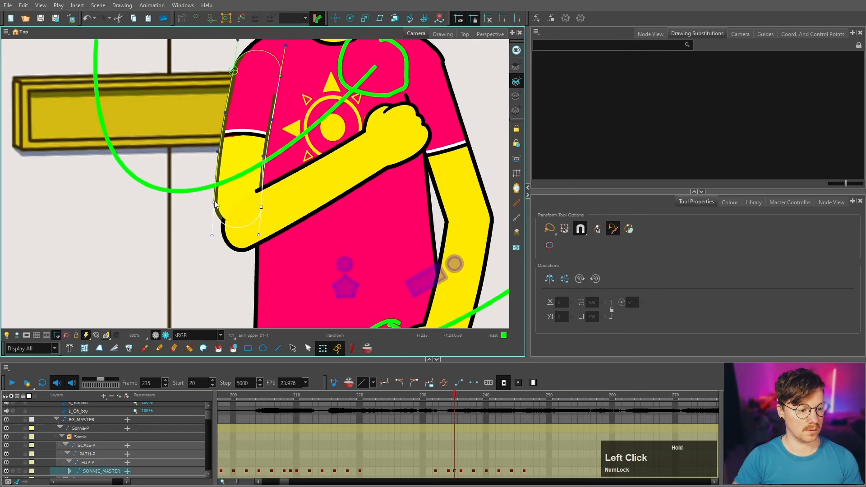
{"action": "left_click_drag", "start_coordinate": [216, 190], "coordinate": [213, 187]}
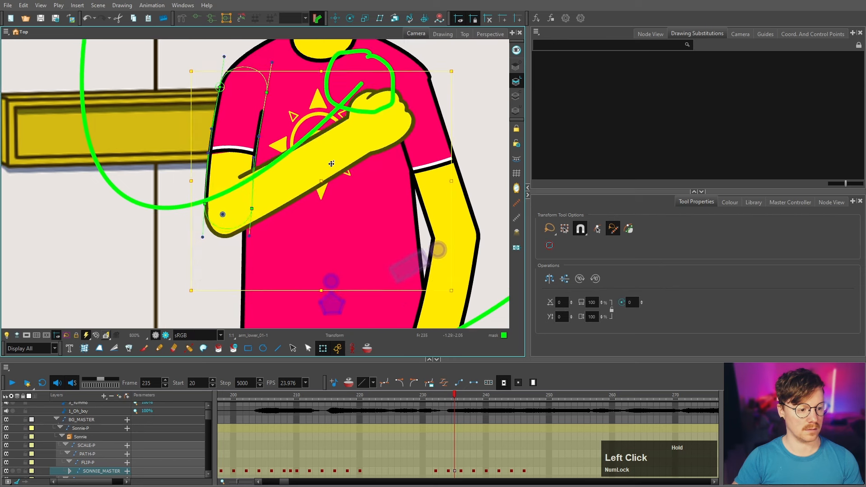
Rotate that arm's forearm towards the chest guide circle, adjust its wrist deformation and reposition the fist on it.
{"action": "scroll", "coordinate": [289, 181], "scroll_direction": "up", "scroll_amount": 2}
{"action": "left_click_drag", "start_coordinate": [444, 86], "coordinate": [435, 93]}
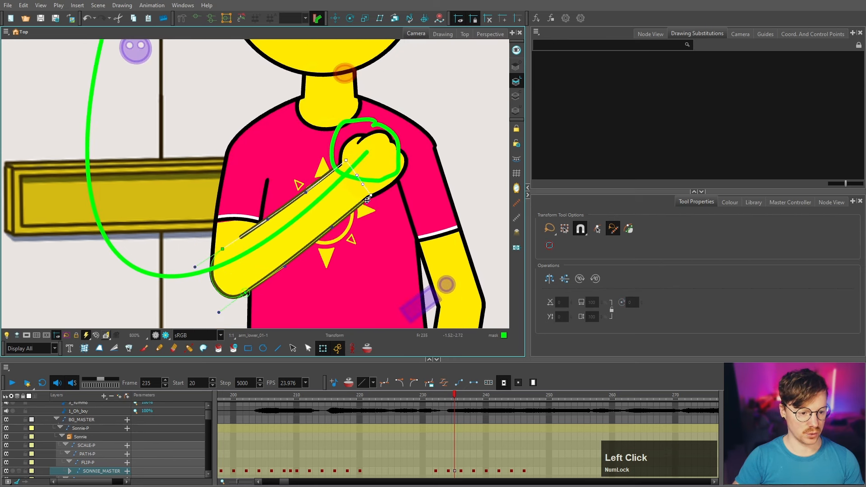
{"action": "left_click_drag", "start_coordinate": [361, 203], "coordinate": [354, 209]}
{"action": "left_click", "coordinate": [382, 161]}
{"action": "left_click_drag", "start_coordinate": [382, 161], "coordinate": [373, 170]}
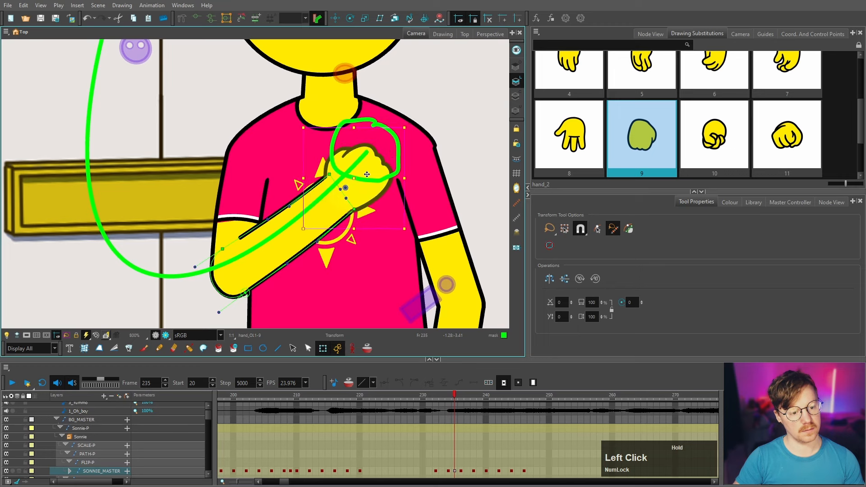
{"action": "key", "text": "b"}
{"action": "key", "text": "b"}
{"action": "left_click_drag", "start_coordinate": [469, 126], "coordinate": [461, 113]}
Rotate the other forearm so its fist sits in the guide circle at the hip, and move the pose key from frame 235 to 234.
{"action": "left_click", "coordinate": [339, 245]}
{"action": "scroll", "coordinate": [339, 245], "scroll_direction": "up", "scroll_amount": 1}
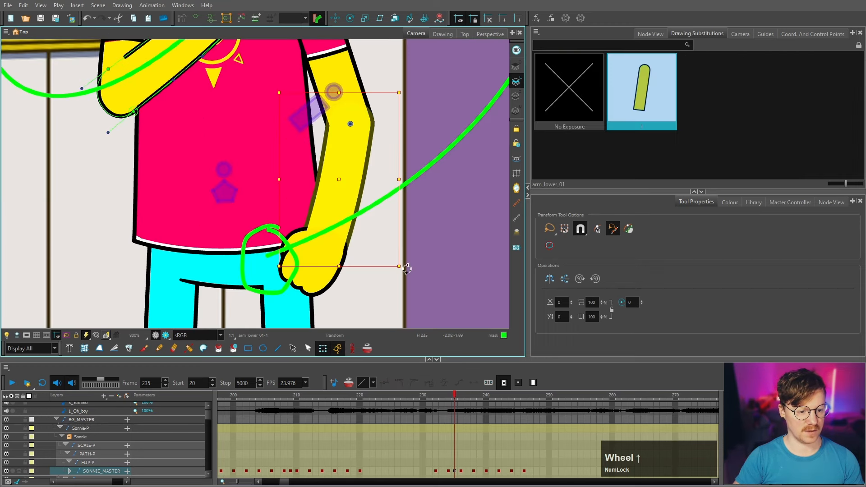
{"action": "key", "text": "b"}
{"action": "key", "text": "b"}
{"action": "left_click_drag", "start_coordinate": [406, 271], "coordinate": [367, 300]}
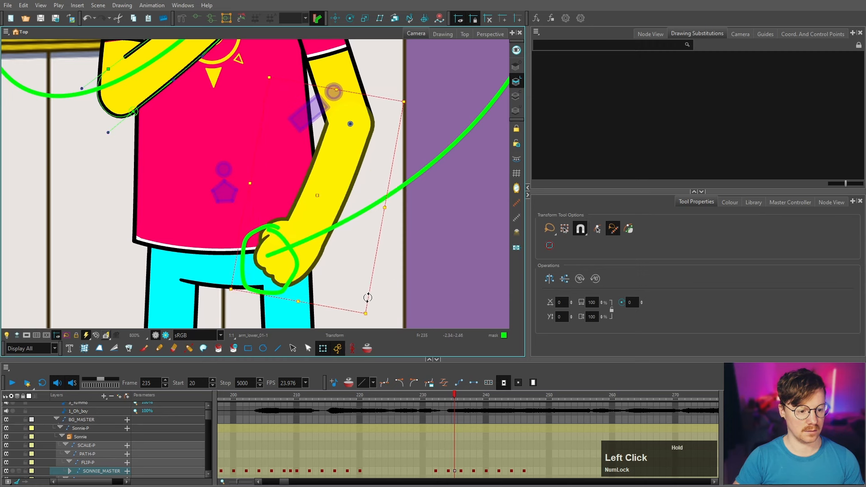
{"action": "left_click", "coordinate": [449, 471]}
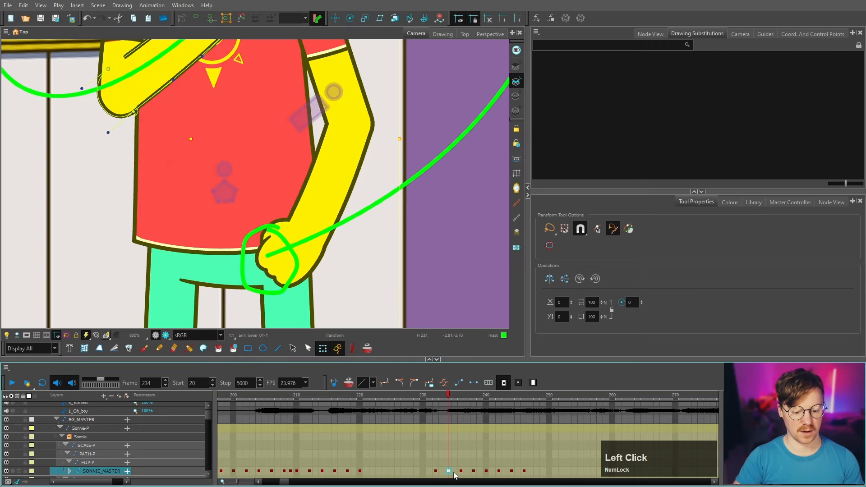
At frame 236, nudge the arm nearest the door handle outward from the shoulder and rotate its forearm towards the green arc.
{"action": "left_click", "coordinate": [457, 400]}
{"action": "scroll", "coordinate": [276, 195], "scroll_direction": "up", "scroll_amount": 1}
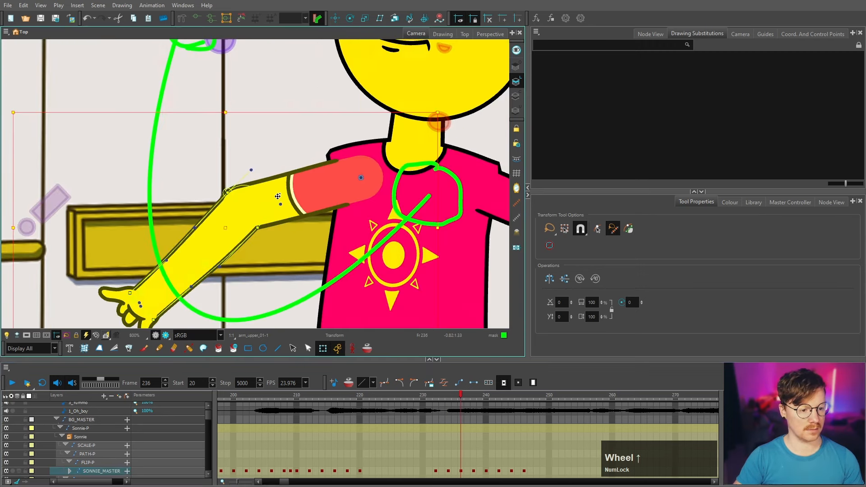
{"action": "left_click_drag", "start_coordinate": [277, 195], "coordinate": [273, 190]}
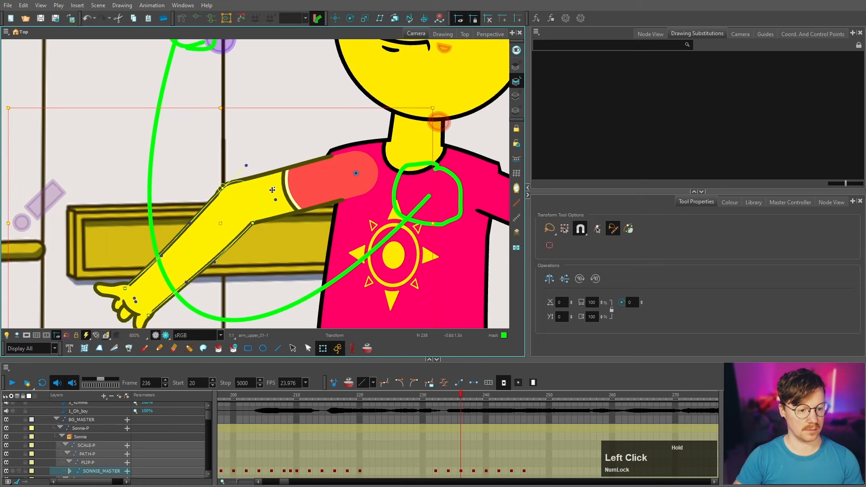
{"action": "left_click_drag", "start_coordinate": [273, 190], "coordinate": [271, 189]}
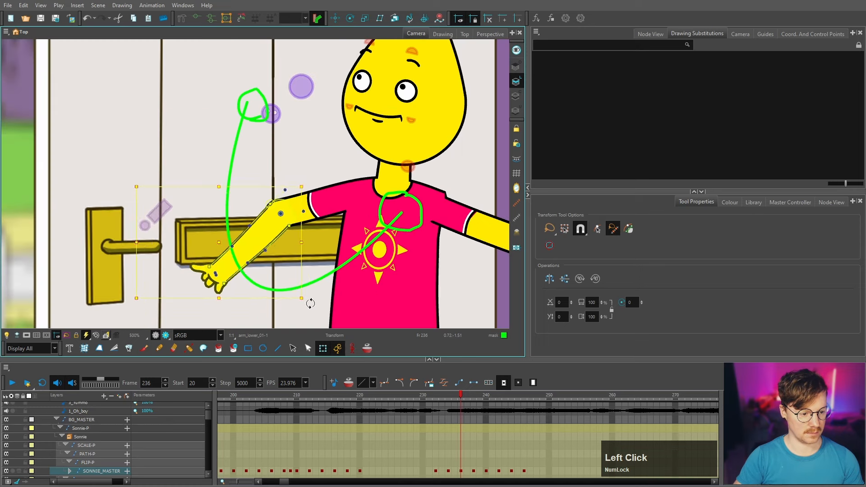
{"action": "left_click_drag", "start_coordinate": [310, 302], "coordinate": [338, 300]}
Bend that forearm into a smooth curve with its deformer, shortening the wrist end to meet the arc and rounding the elbow.
{"action": "left_click", "coordinate": [267, 280]}
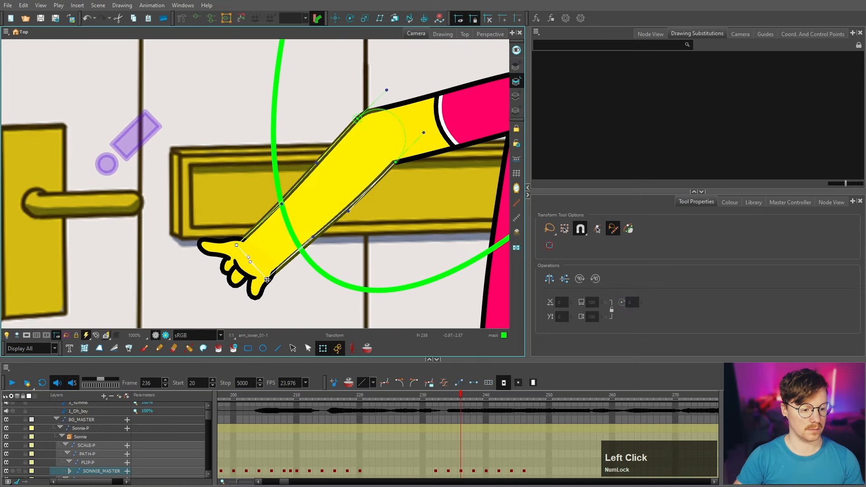
{"action": "left_click_drag", "start_coordinate": [267, 279], "coordinate": [288, 263]}
{"action": "left_click_drag", "start_coordinate": [287, 263], "coordinate": [306, 243]}
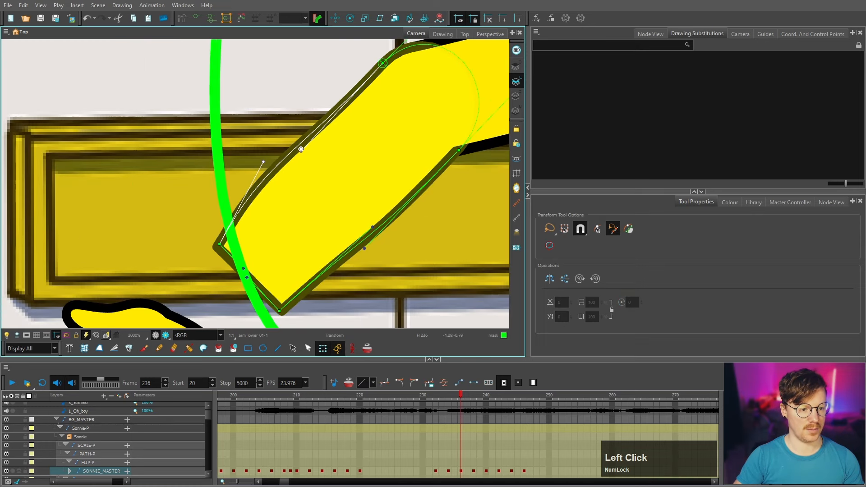
{"action": "left_click_drag", "start_coordinate": [300, 151], "coordinate": [296, 104]}
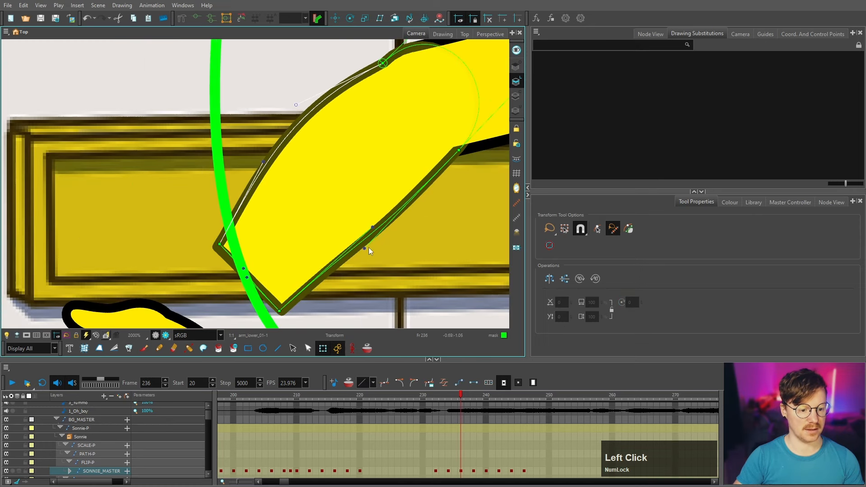
{"action": "left_click_drag", "start_coordinate": [372, 228], "coordinate": [368, 248]}
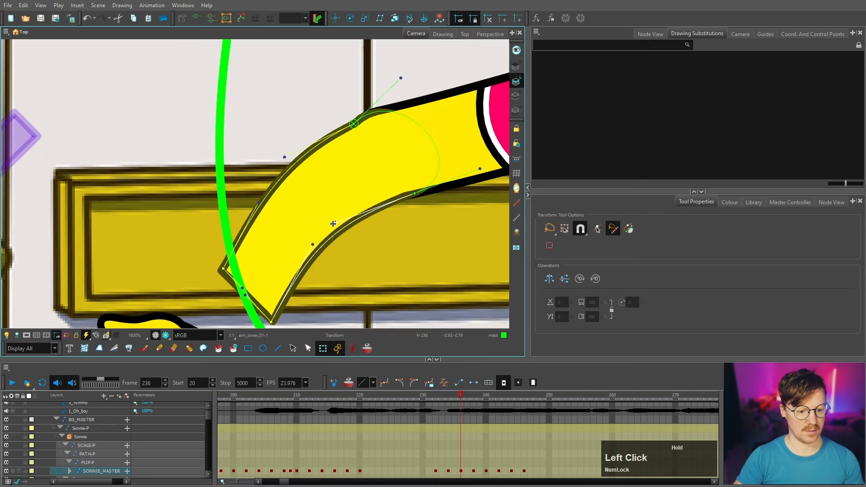
{"action": "scroll", "coordinate": [349, 183], "scroll_direction": "up", "scroll_amount": 3}
{"action": "left_click_drag", "start_coordinate": [357, 177], "coordinate": [366, 196]}
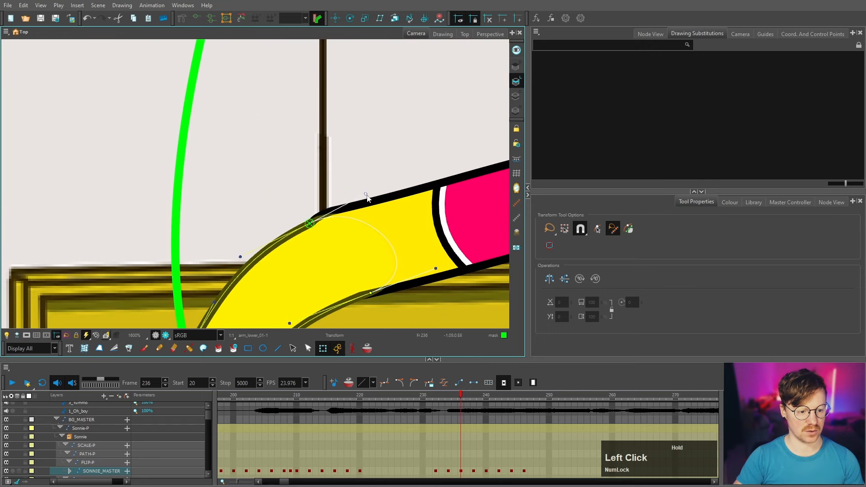
Move the detached hand onto the curved forearm's wrist at frame 236 and swap it to drawing substitution 10.
{"action": "scroll", "coordinate": [369, 206], "scroll_direction": "down", "scroll_amount": 5}
{"action": "scroll", "coordinate": [271, 248], "scroll_direction": "up", "scroll_amount": 4}
{"action": "left_click", "coordinate": [268, 254]}
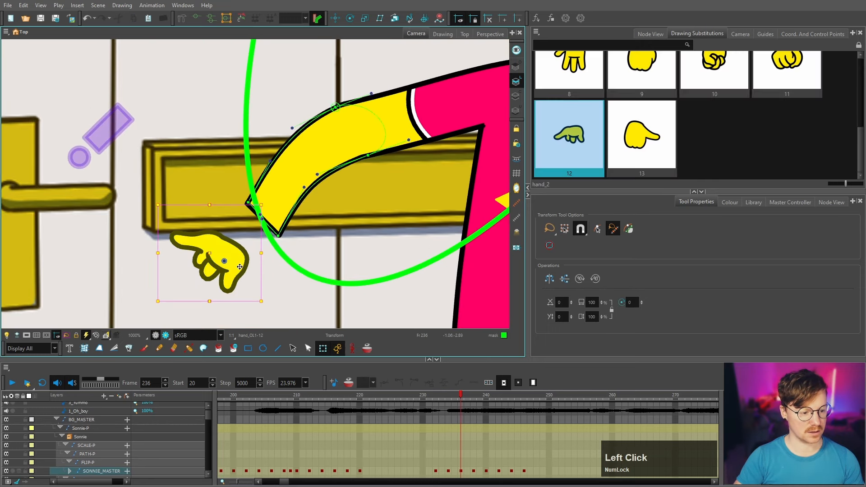
{"action": "left_click_drag", "start_coordinate": [268, 254], "coordinate": [281, 230]}
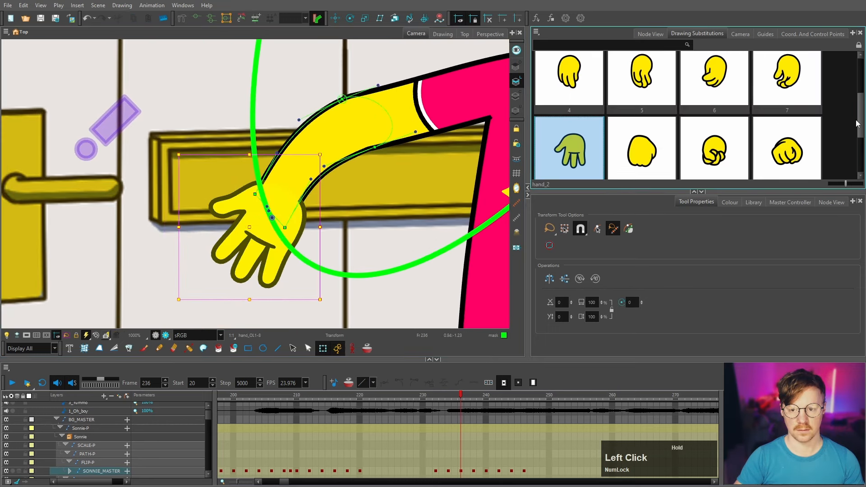
{"action": "left_click_drag", "start_coordinate": [860, 121], "coordinate": [859, 130]}
{"action": "left_click", "coordinate": [724, 130]}
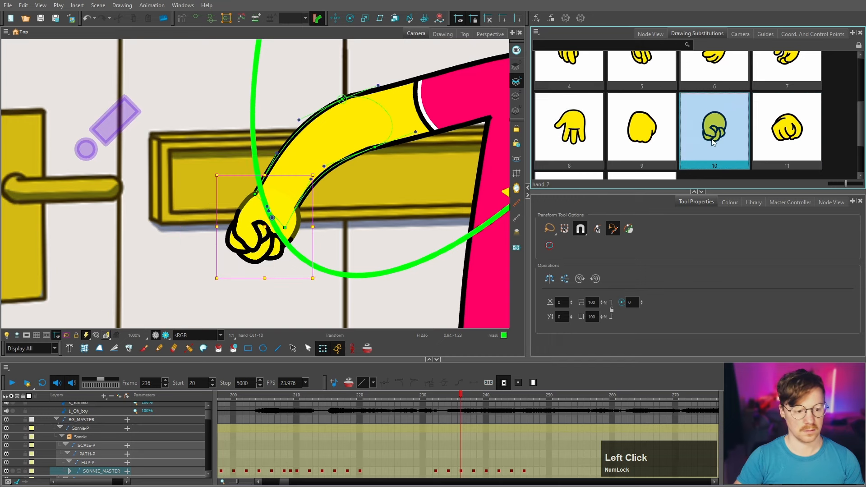
Fine-tune the fist's position so it joins the wrist cleanly on the green arc at frame 236.
{"action": "scroll", "coordinate": [295, 231], "scroll_direction": "down", "scroll_amount": 1}
{"action": "scroll", "coordinate": [280, 239], "scroll_direction": "up", "scroll_amount": 1}
{"action": "scroll", "coordinate": [281, 237], "scroll_direction": "up", "scroll_amount": 1}
{"action": "left_click", "coordinate": [281, 236]}
{"action": "left_click_drag", "start_coordinate": [290, 256], "coordinate": [292, 238]}
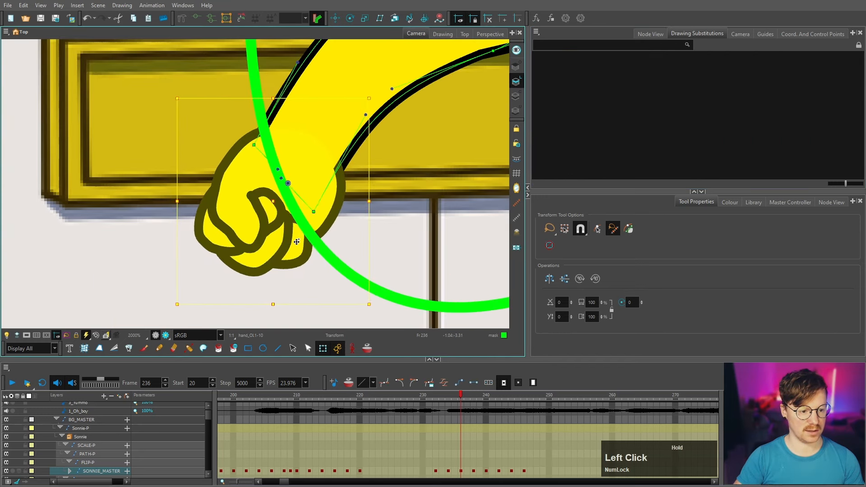
{"action": "scroll", "coordinate": [289, 231], "scroll_direction": "down", "scroll_amount": 3}
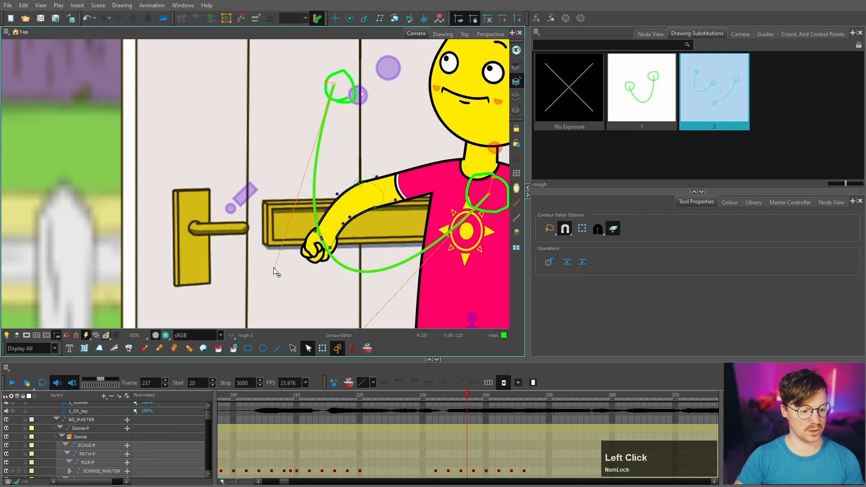
Reshape the rough arc beside the door handle into a wider swing with the Contour Editor and advance to frame 238.
{"action": "left_click_drag", "start_coordinate": [274, 271], "coordinate": [247, 249]}
{"action": "key", "text": "."}
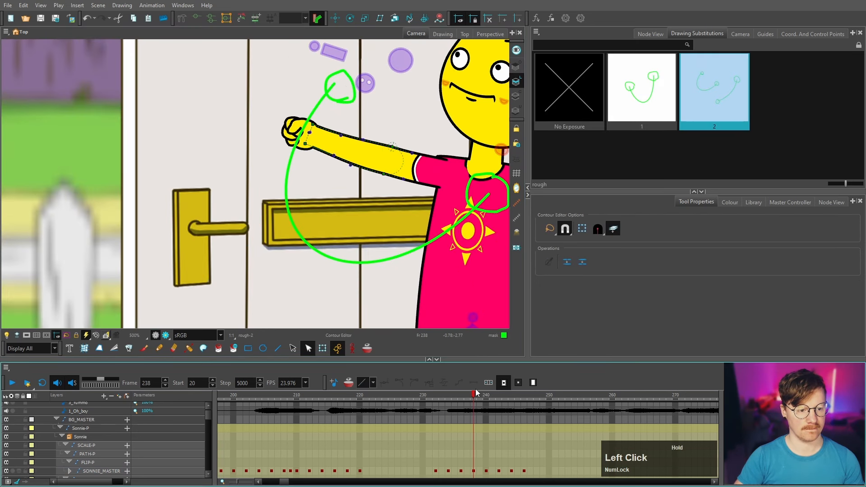
Replace the hand on the character's door-handle-side arm at frame 238 with drawing substitution 12.
{"action": "left_click", "coordinate": [350, 321]}
{"action": "left_click", "coordinate": [322, 348]}
{"action": "left_click", "coordinate": [298, 132]}
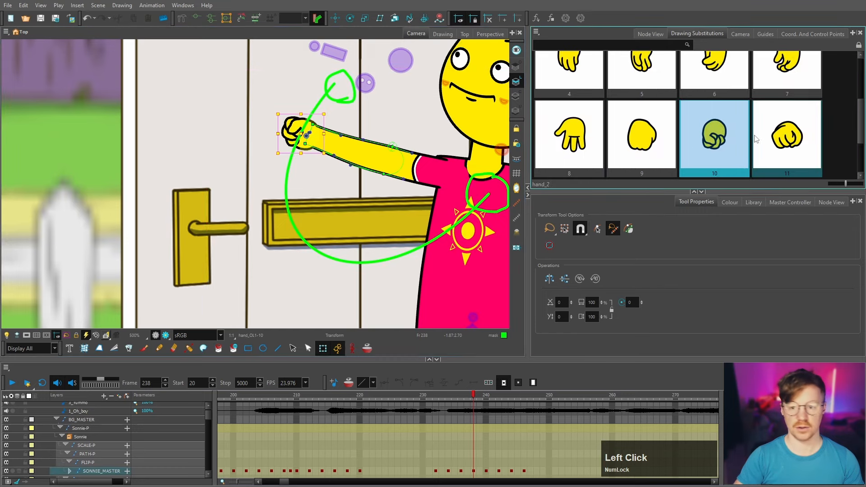
{"action": "scroll", "coordinate": [856, 128], "scroll_direction": "down", "scroll_amount": 3}
{"action": "scroll", "coordinate": [860, 150], "scroll_direction": "down", "scroll_amount": 2}
{"action": "left_click", "coordinate": [570, 135]}
{"action": "scroll", "coordinate": [308, 224], "scroll_direction": "down", "scroll_amount": 5}
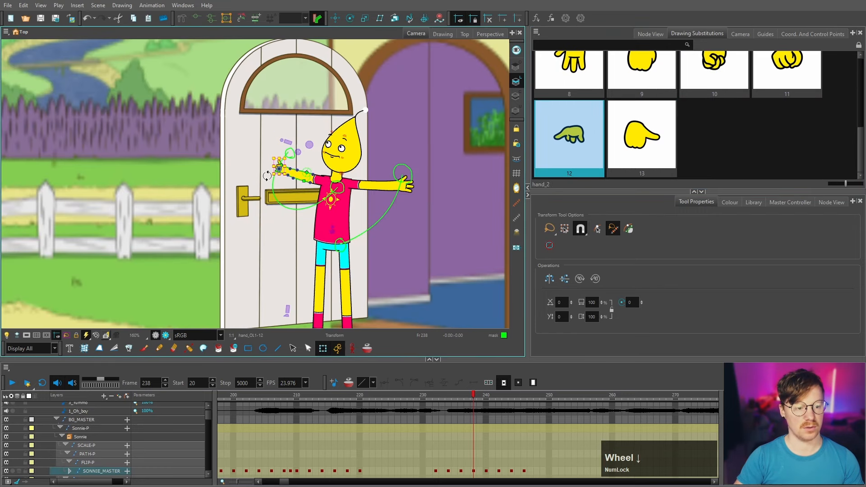
At frame 239, select the whole door-handle-side arm and shift it slightly up and outward from the shoulder.
{"action": "scroll", "coordinate": [308, 225], "scroll_direction": "up", "scroll_amount": 4}
{"action": "left_click", "coordinate": [475, 398]}
{"action": "mouse_move", "coordinate": [475, 398]}
{"action": "left_mouse_down"}
{"action": "mouse_move", "coordinate": [426, 400]}
{"action": "mouse_move", "coordinate": [490, 401]}
{"action": "mouse_move", "coordinate": [462, 402]}
{"action": "mouse_move", "coordinate": [482, 403]}
{"action": "left_mouse_up"}
{"action": "scroll", "coordinate": [311, 256], "scroll_direction": "up", "scroll_amount": 3}
{"action": "key", "text": "b"}
{"action": "key", "text": "b"}
{"action": "key", "text": "b"}
{"action": "key", "text": "b"}
{"action": "key", "text": "b"}
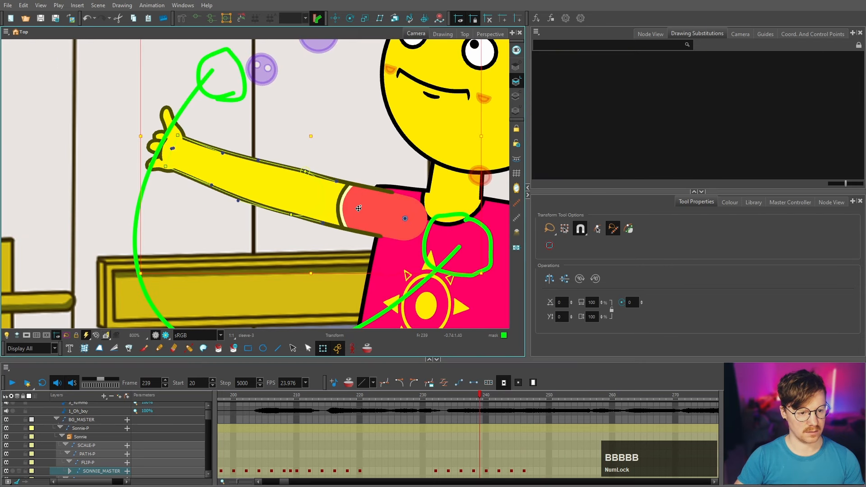
{"action": "left_click", "coordinate": [289, 189]}
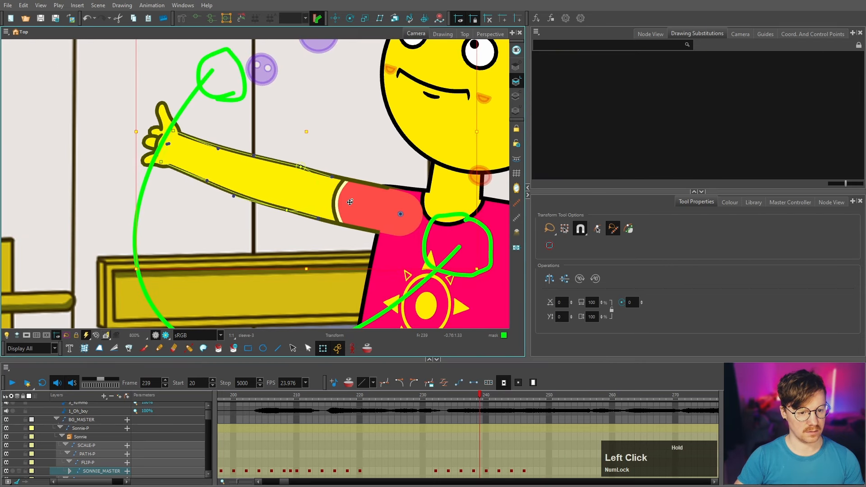
Rotate the door-handle-side arm at frame 239 and smooth the arm's outline with its deformation handles.
{"action": "scroll", "coordinate": [186, 237], "scroll_direction": "down", "scroll_amount": 3}
{"action": "left_click", "coordinate": [157, 235]}
{"action": "left_click_drag", "start_coordinate": [157, 236], "coordinate": [160, 244]}
{"action": "scroll", "coordinate": [190, 220], "scroll_direction": "up", "scroll_amount": 3}
{"action": "mouse_move", "coordinate": [192, 219]}
{"action": "left_mouse_down"}
{"action": "mouse_move", "coordinate": [249, 236]}
{"action": "mouse_move", "coordinate": [227, 235]}
{"action": "mouse_move", "coordinate": [245, 212]}
{"action": "left_mouse_up"}
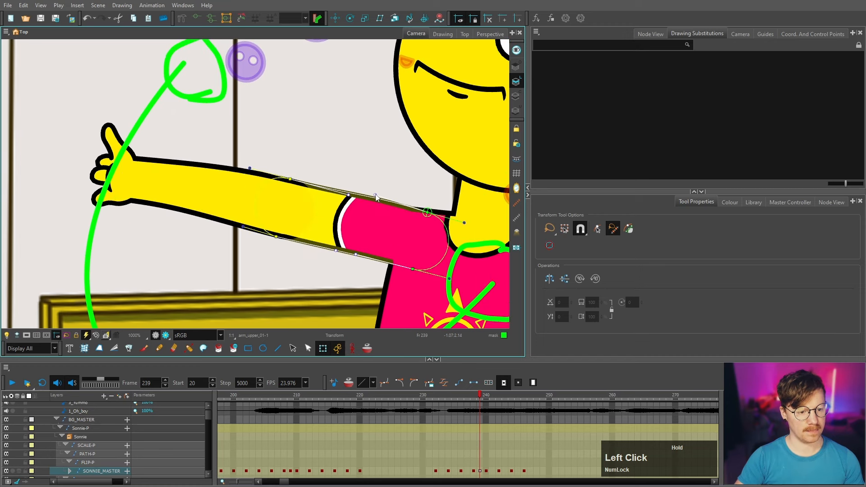
{"action": "left_click_drag", "start_coordinate": [374, 197], "coordinate": [373, 193]}
Rotate the door-handle-side forearm together with its hand around the elbow at frame 239.
{"action": "key", "text": "b"}
{"action": "key", "text": "b"}
{"action": "key", "text": "b"}
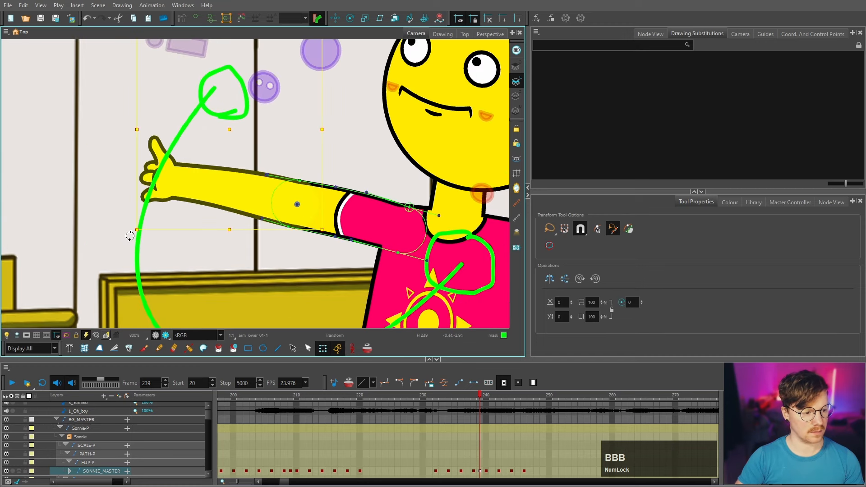
{"action": "left_click_drag", "start_coordinate": [129, 236], "coordinate": [131, 248]}
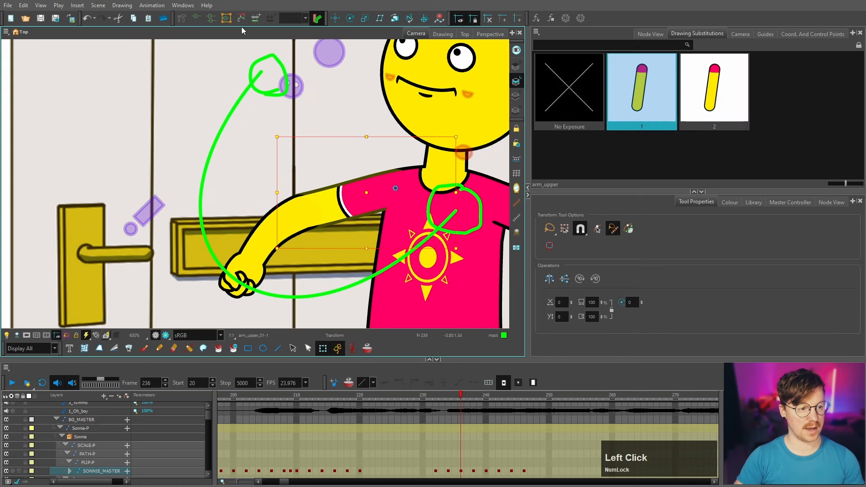
At frame 236, show the deformation controls of the door-handle-side upper arm and fine-tune its curve.
{"action": "left_click", "coordinate": [197, 19]}
{"action": "left_click", "coordinate": [363, 218]}
{"action": "scroll", "coordinate": [362, 220], "scroll_direction": "up", "scroll_amount": 2}
{"action": "left_click_drag", "start_coordinate": [311, 166], "coordinate": [311, 164]}
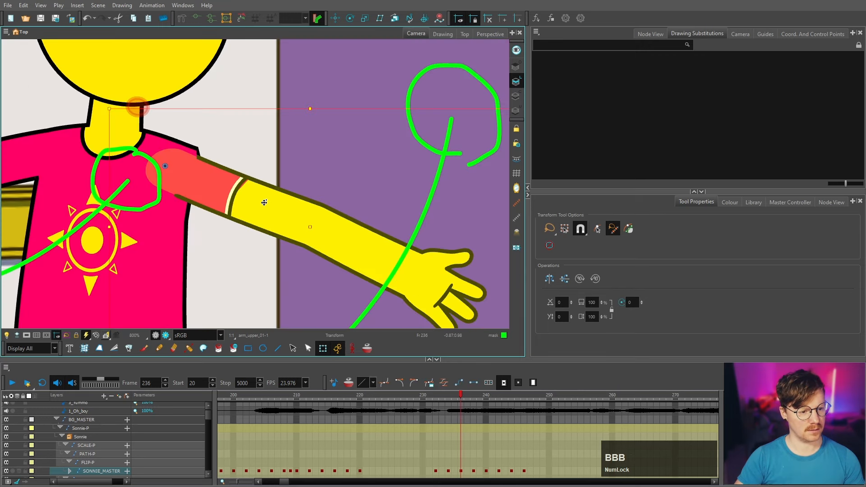
At frame 236, bend the arm over the purple wall down at the elbow and shorten its forearm at the wrist.
{"action": "left_click", "coordinate": [264, 203]}
{"action": "scroll", "coordinate": [270, 174], "scroll_direction": "down", "scroll_amount": 2}
{"action": "left_click_drag", "start_coordinate": [426, 278], "coordinate": [402, 294]}
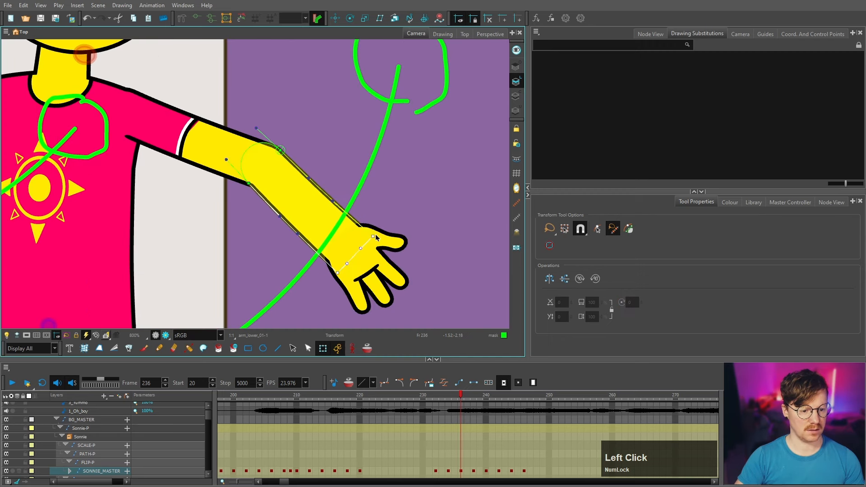
{"action": "left_click_drag", "start_coordinate": [373, 236], "coordinate": [353, 218]}
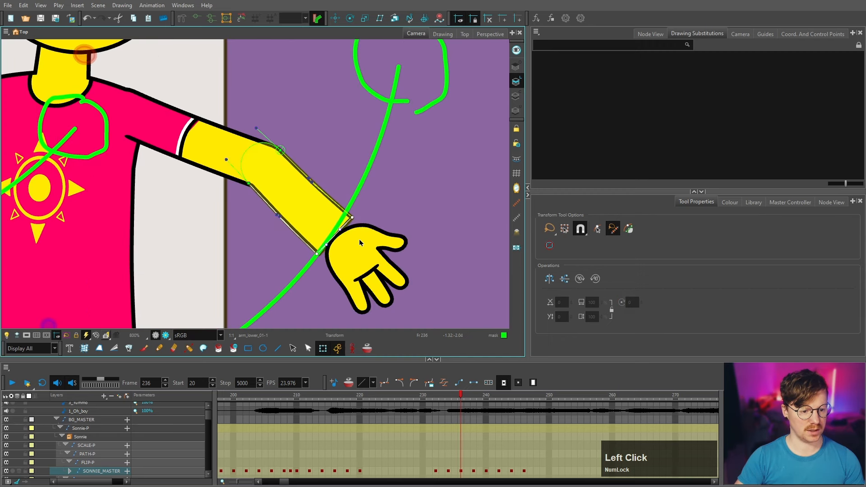
Move the purple-wall-side hand onto the shortened wrist, swap it to drawing 10, and rotate it in line with the forearm.
{"action": "left_click", "coordinate": [367, 253]}
{"action": "left_click_drag", "start_coordinate": [368, 255], "coordinate": [350, 241]}
{"action": "left_click", "coordinate": [689, 150]}
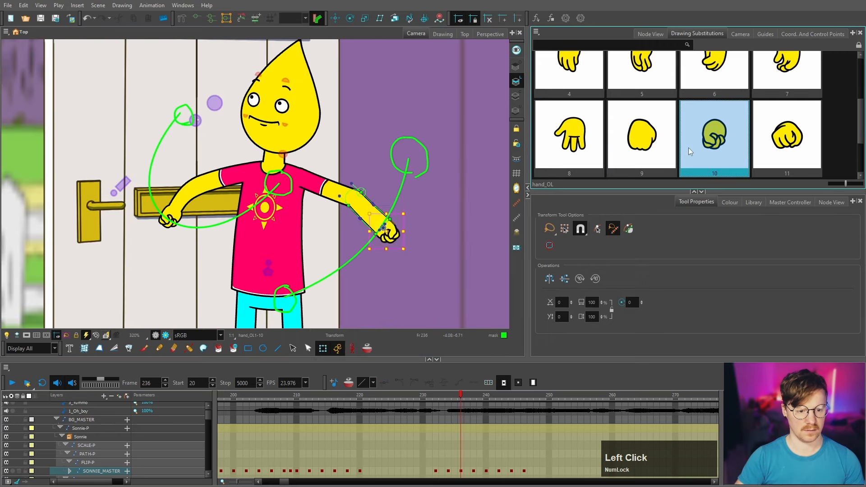
{"action": "scroll", "coordinate": [424, 264], "scroll_direction": "up", "scroll_amount": 6}
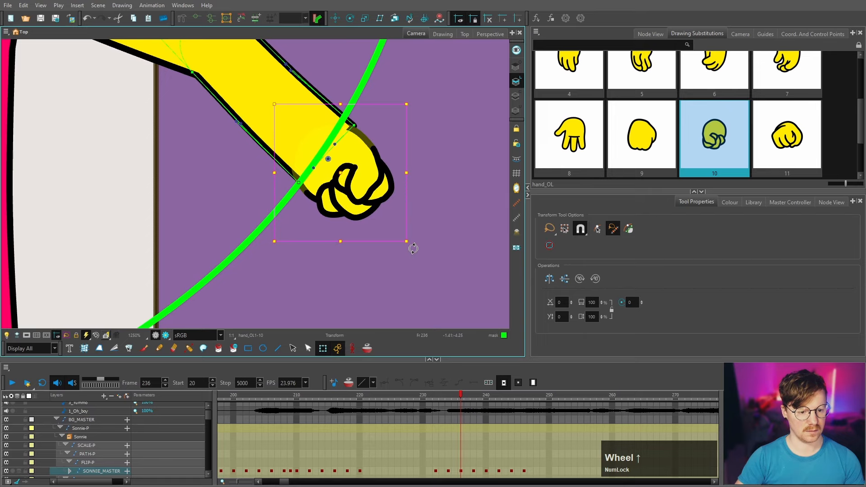
{"action": "left_click_drag", "start_coordinate": [413, 249], "coordinate": [372, 267]}
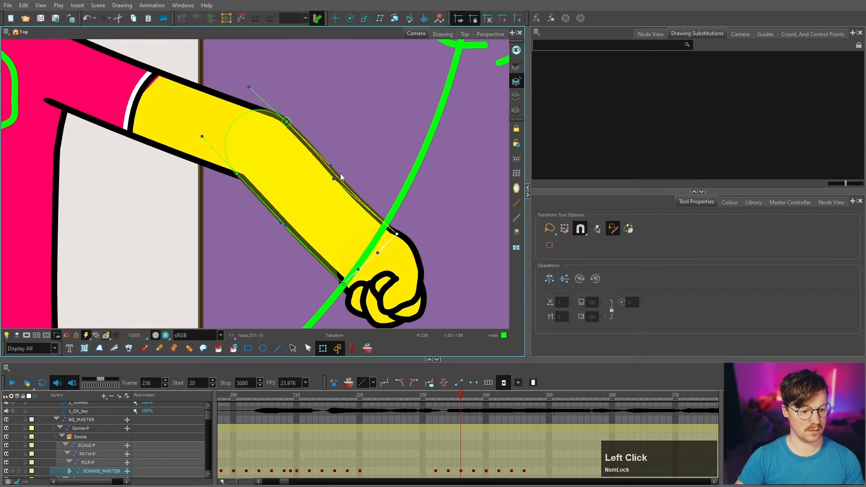
Bow both edges of the purple-wall-side forearm with their deformation handles into a smooth arc from elbow to fist.
{"action": "left_click_drag", "start_coordinate": [337, 174], "coordinate": [350, 161]}
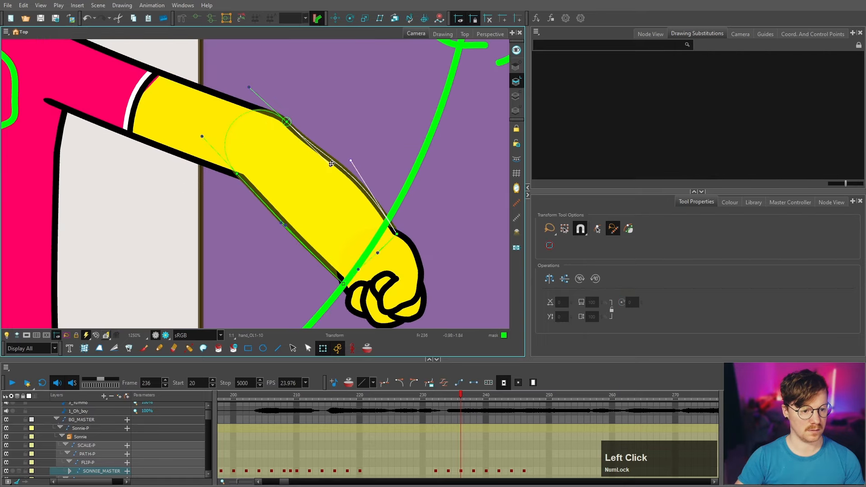
{"action": "left_click", "coordinate": [331, 164]}
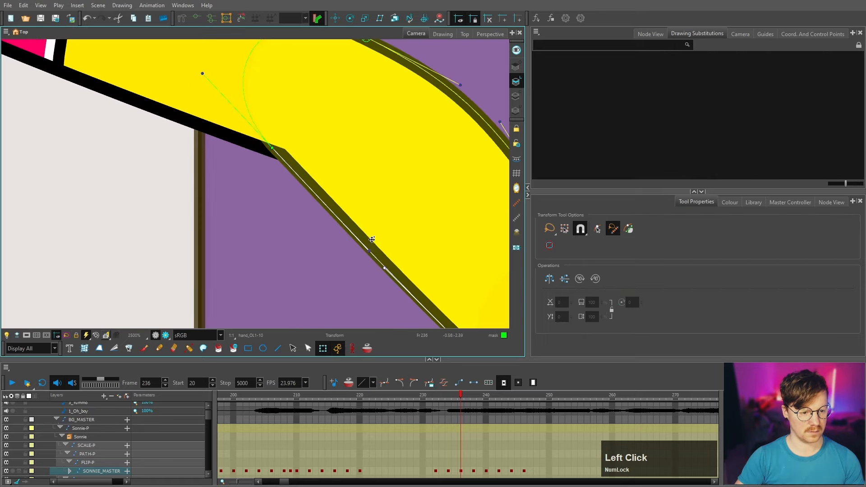
{"action": "left_click_drag", "start_coordinate": [372, 240], "coordinate": [389, 201]}
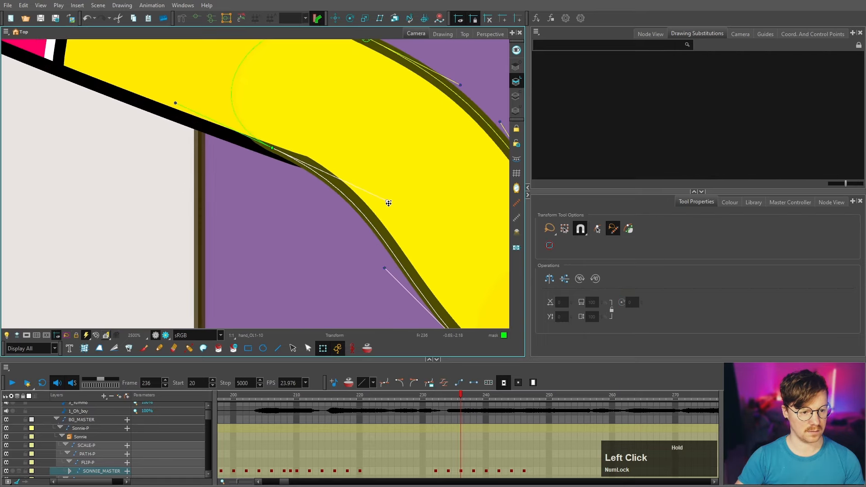
{"action": "scroll", "coordinate": [355, 270], "scroll_direction": "up", "scroll_amount": 5}
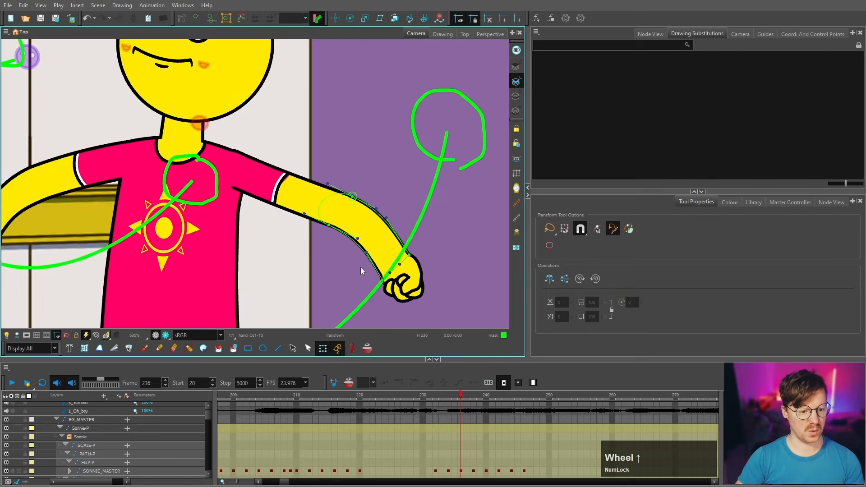
{"action": "scroll", "coordinate": [361, 267], "scroll_direction": "up", "scroll_amount": 4}
{"action": "scroll", "coordinate": [311, 266], "scroll_direction": "down", "scroll_amount": 3}
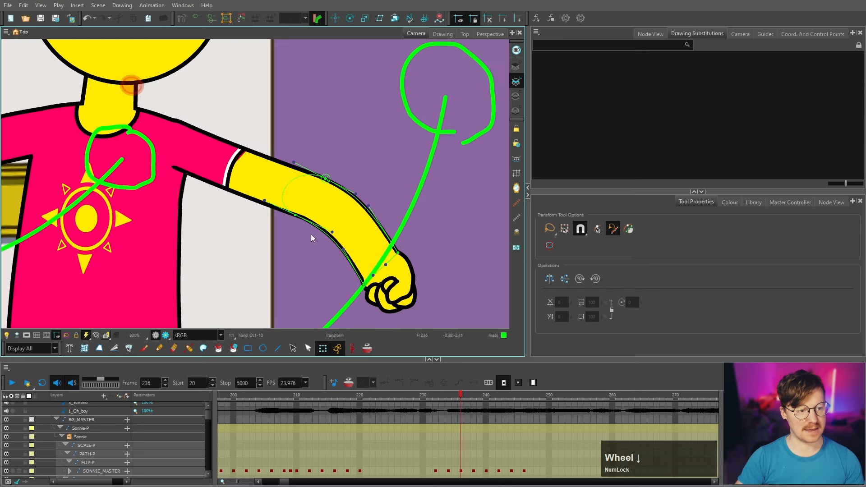
{"action": "scroll", "coordinate": [144, 153], "scroll_direction": "up", "scroll_amount": 2}
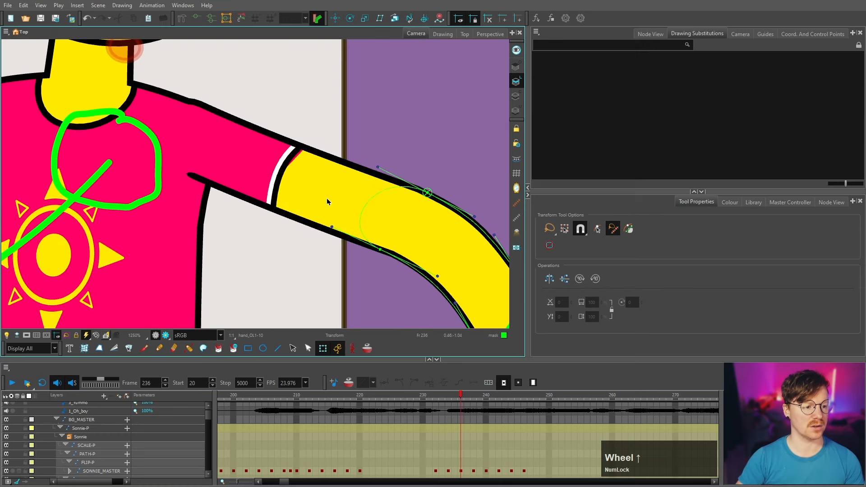
Select the entire purple-wall-side arm from the upper arm and adjust its placement slightly at the shoulder.
{"action": "left_click", "coordinate": [324, 193]}
{"action": "key", "text": "b"}
{"action": "key", "text": "b"}
{"action": "scroll", "coordinate": [325, 192], "scroll_direction": "down", "scroll_amount": 3}
{"action": "left_click_drag", "start_coordinate": [326, 192], "coordinate": [327, 196]}
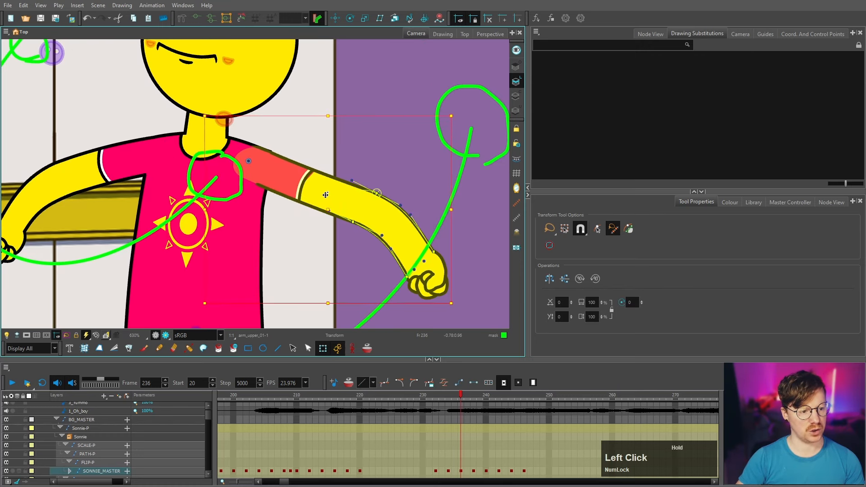
{"action": "left_click", "coordinate": [332, 186]}
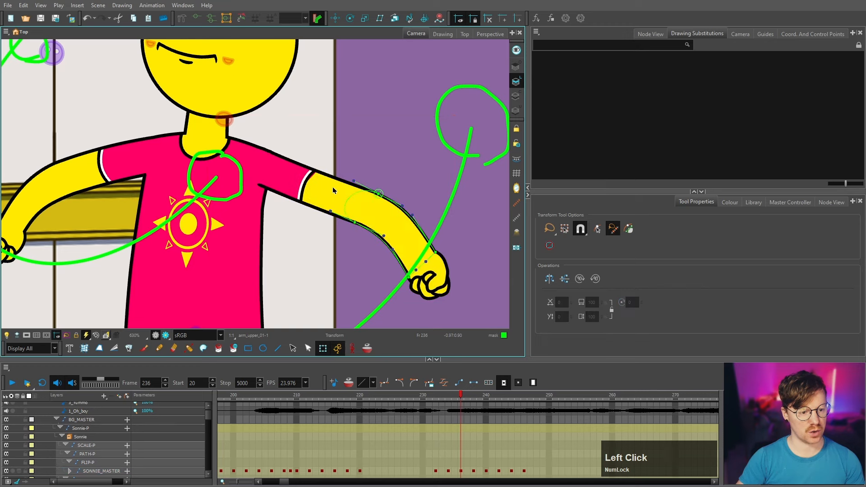
Reshape the purple-wall-side upper arm's deformation curves at frame 236 so the outline flows smoothly into the forearm.
{"action": "left_click", "coordinate": [334, 179]}
{"action": "scroll", "coordinate": [335, 178], "scroll_direction": "up", "scroll_amount": 3}
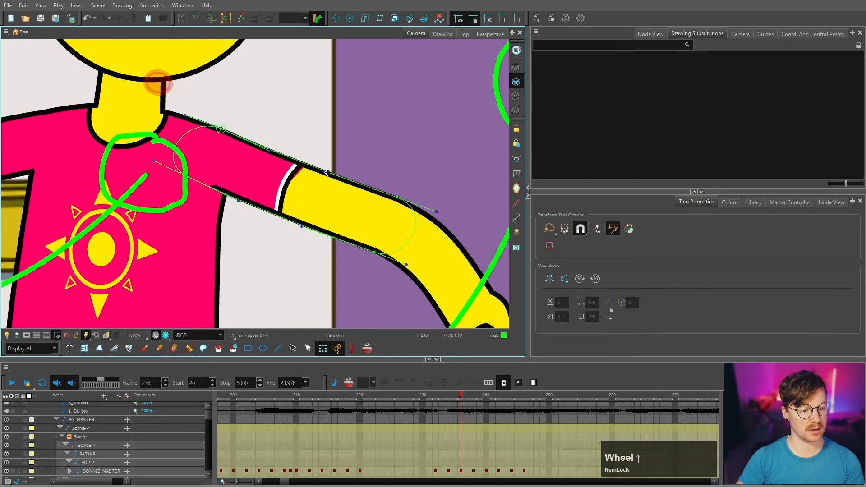
{"action": "left_click", "coordinate": [305, 224]}
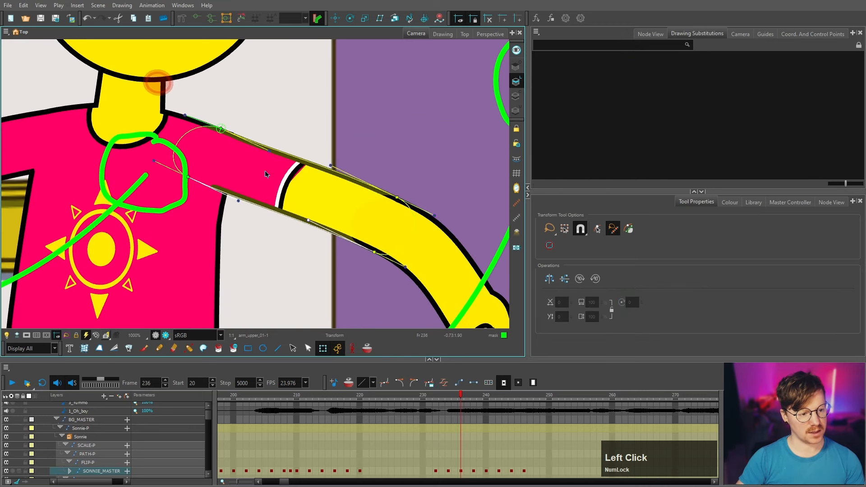
{"action": "scroll", "coordinate": [271, 149], "scroll_direction": "down", "scroll_amount": 3}
{"action": "scroll", "coordinate": [432, 199], "scroll_direction": "up", "scroll_amount": 4}
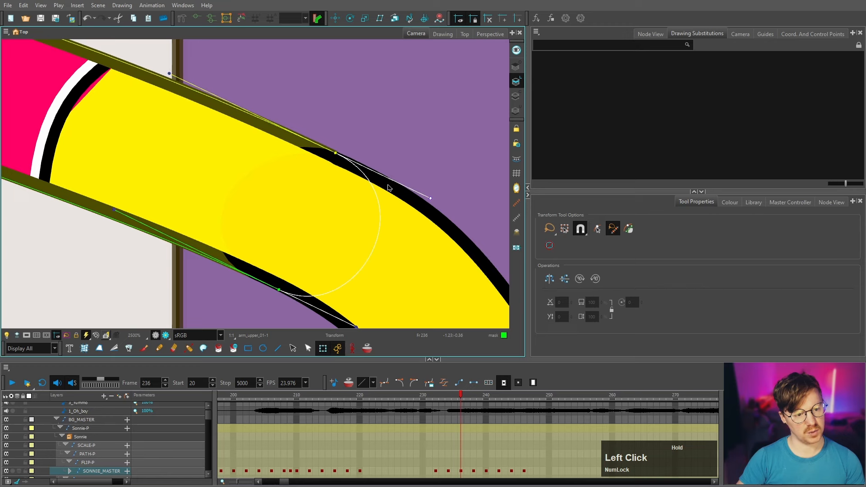
{"action": "scroll", "coordinate": [370, 264], "scroll_direction": "down", "scroll_amount": 2}
{"action": "key", "text": "shift+b"}
{"action": "left_click_drag", "start_coordinate": [371, 264], "coordinate": [361, 253]}
{"action": "scroll", "coordinate": [406, 256], "scroll_direction": "down", "scroll_amount": 3}
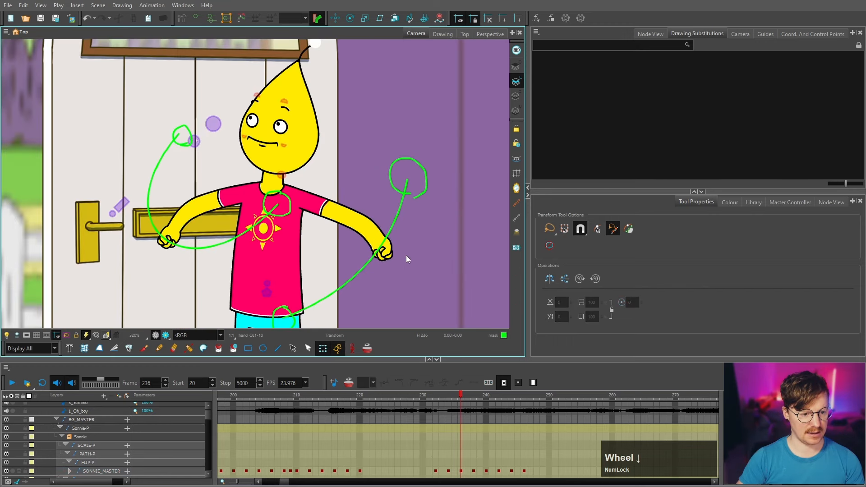
Swap the purple-wall-side hand to the open-palm drawing 8.
{"action": "left_click", "coordinate": [788, 144]}
{"action": "left_click", "coordinate": [569, 135]}
{"action": "key", "text": "Escape"}
At frame 238, show the torso's deformation controls and reshape the shoulder outline between the door-side sleeve and the neck.
{"action": "scroll", "coordinate": [296, 199], "scroll_direction": "up", "scroll_amount": 5}
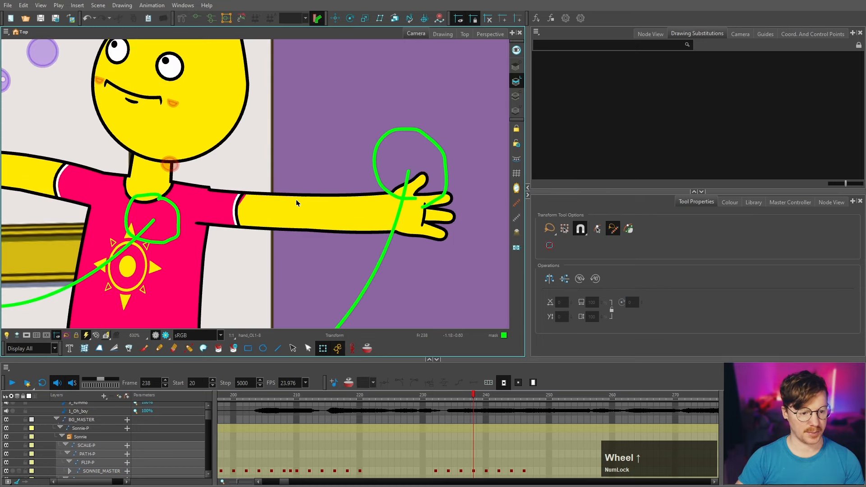
{"action": "left_click", "coordinate": [296, 200]}
{"action": "left_click", "coordinate": [196, 20]}
{"action": "scroll", "coordinate": [141, 178], "scroll_direction": "up", "scroll_amount": 2}
{"action": "left_click_drag", "start_coordinate": [143, 178], "coordinate": [136, 160]}
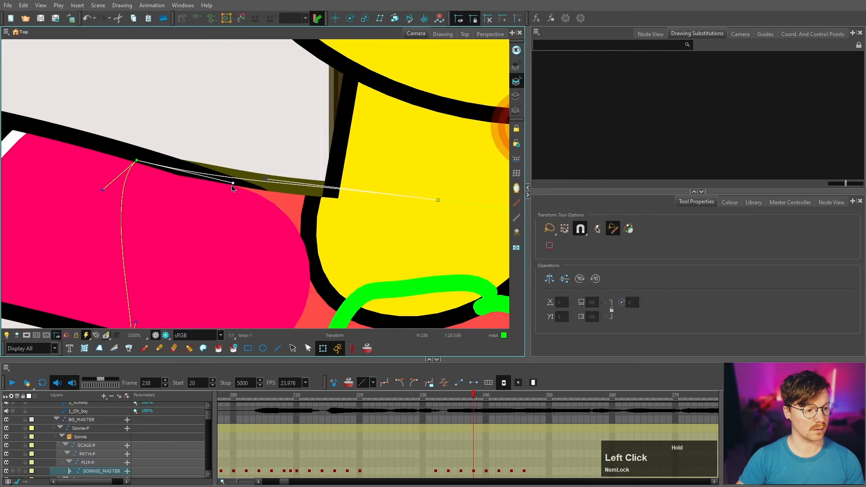
{"action": "scroll", "coordinate": [231, 185], "scroll_direction": "down", "scroll_amount": 4}
{"action": "scroll", "coordinate": [232, 185], "scroll_direction": "down", "scroll_amount": 4}
Disable the rough arc guide drawing and play the animation from frame 229.
{"action": "left_click", "coordinate": [521, 404]}
{"action": "left_click_drag", "start_coordinate": [520, 404], "coordinate": [416, 408]}
{"action": "scroll", "coordinate": [316, 214], "scroll_direction": "up", "scroll_amount": 2}
{"action": "key", "text": "d"}
{"action": "scroll", "coordinate": [315, 213], "scroll_direction": "down", "scroll_amount": 3}
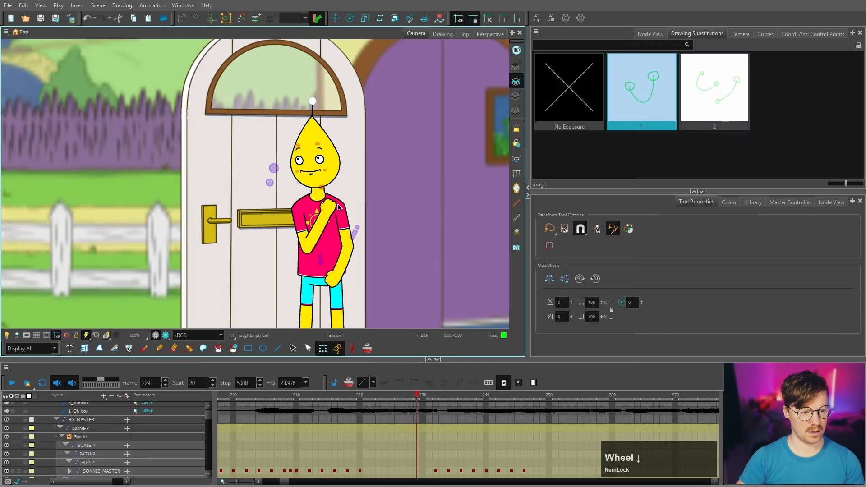
{"action": "left_click", "coordinate": [13, 383]}
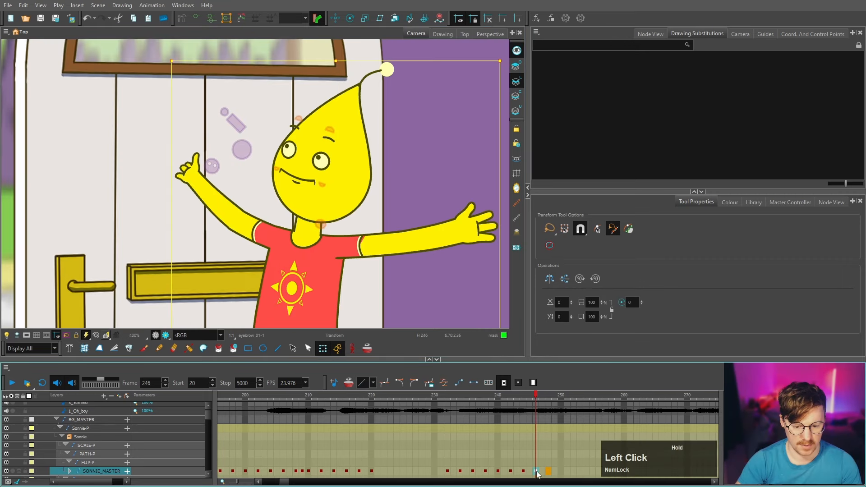
Try to interpolate SONNIE_MASTER from frame 244 to a new keyframe at frame 247.
{"action": "left_click", "coordinate": [428, 383]}
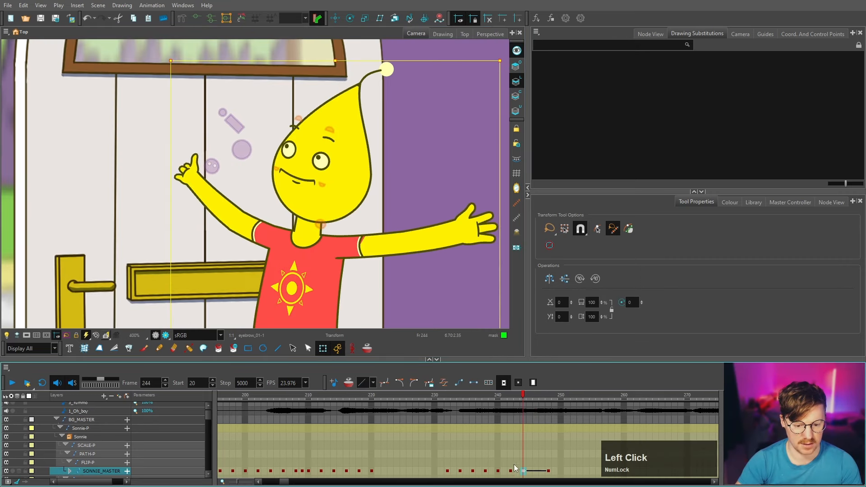
{"action": "left_click", "coordinate": [542, 472]}
{"action": "key", "text": "F6"}
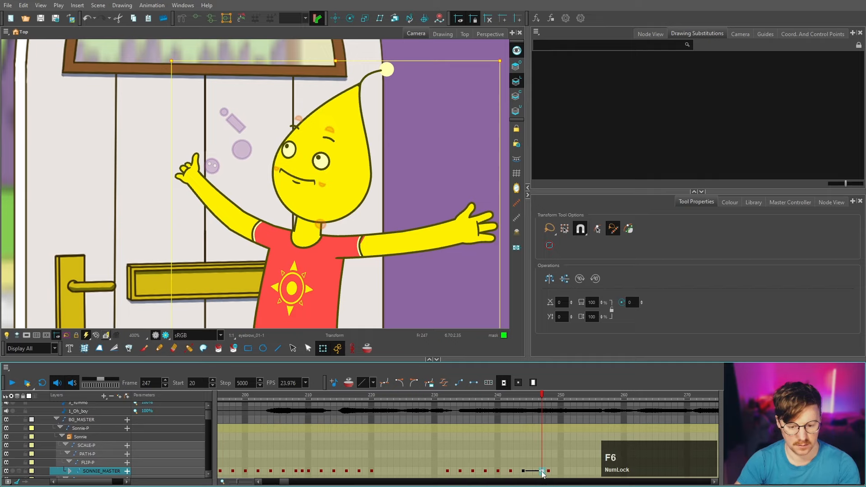
{"action": "left_click", "coordinate": [523, 472]}
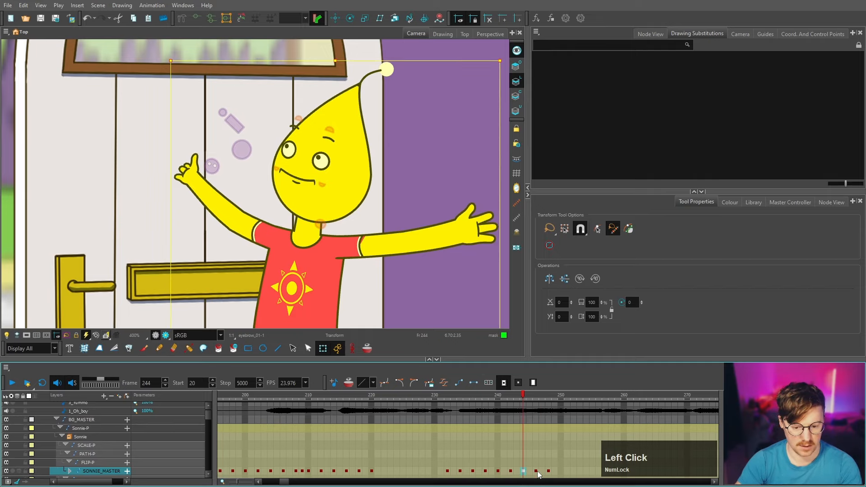
Interpolate a new in-between keyframe at frame 247 on SONNIE_MASTER from frame 246 and play back the animation.
{"action": "left_click", "coordinate": [536, 471]}
{"action": "left_click", "coordinate": [543, 471]}
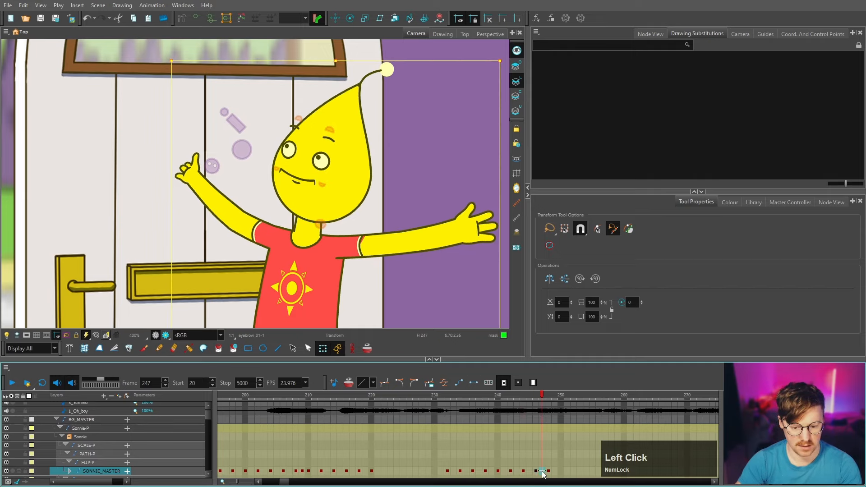
{"action": "left_click", "coordinate": [536, 472]}
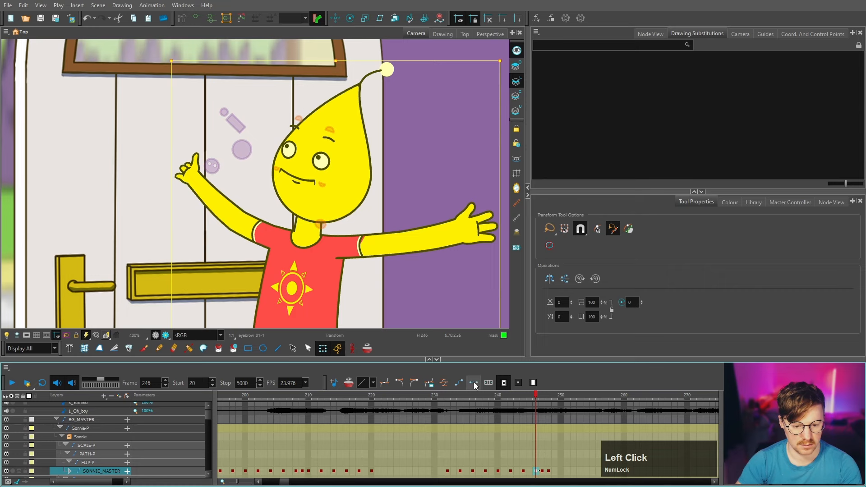
{"action": "left_click", "coordinate": [12, 383]}
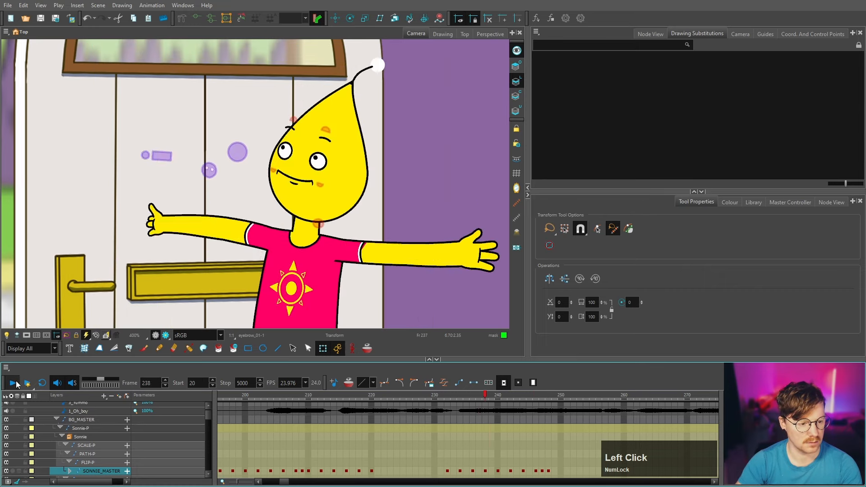
Review SONNIE_MASTER's timing after frame 248 and paste the hands-on-hips pose as a keyframe at frame 272.
{"action": "scroll", "coordinate": [286, 230], "scroll_direction": "down", "scroll_amount": 5}
{"action": "left_click", "coordinate": [554, 471]}
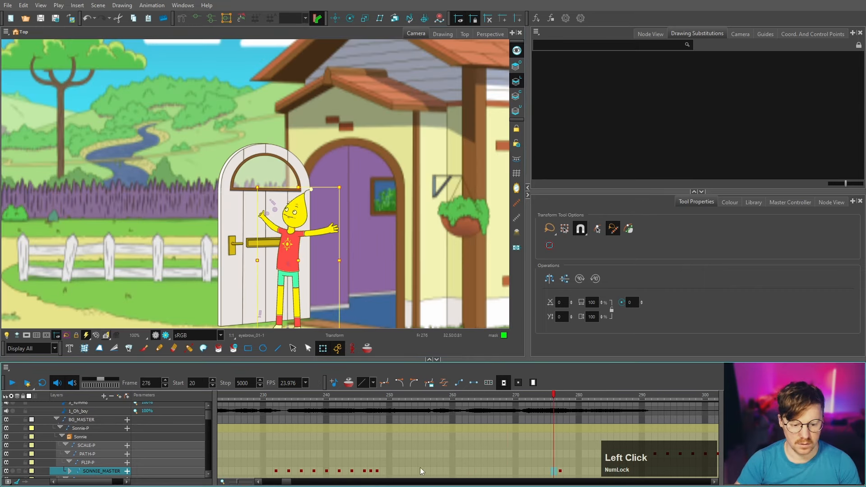
{"action": "left_click_drag", "start_coordinate": [287, 482], "coordinate": [288, 481]}
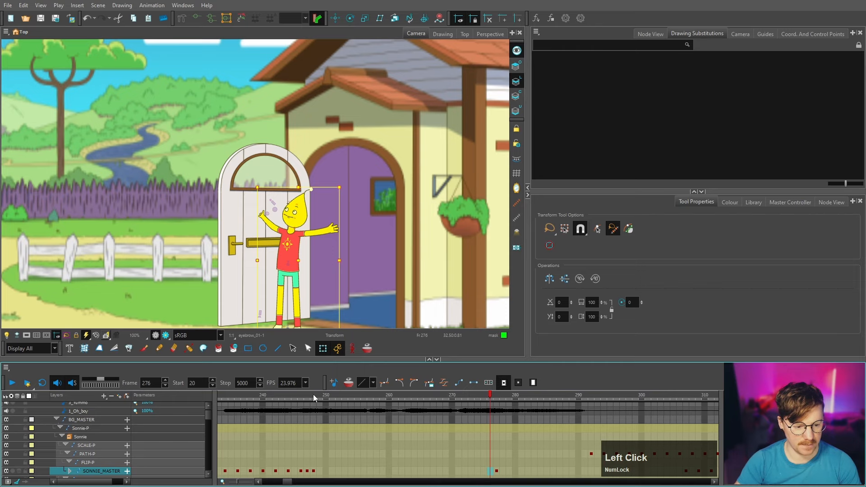
{"action": "left_click_drag", "start_coordinate": [313, 395], "coordinate": [459, 394]}
{"action": "left_click", "coordinate": [313, 472]}
{"action": "left_click", "coordinate": [440, 471]}
{"action": "scroll", "coordinate": [319, 251], "scroll_direction": "up", "scroll_amount": 5}
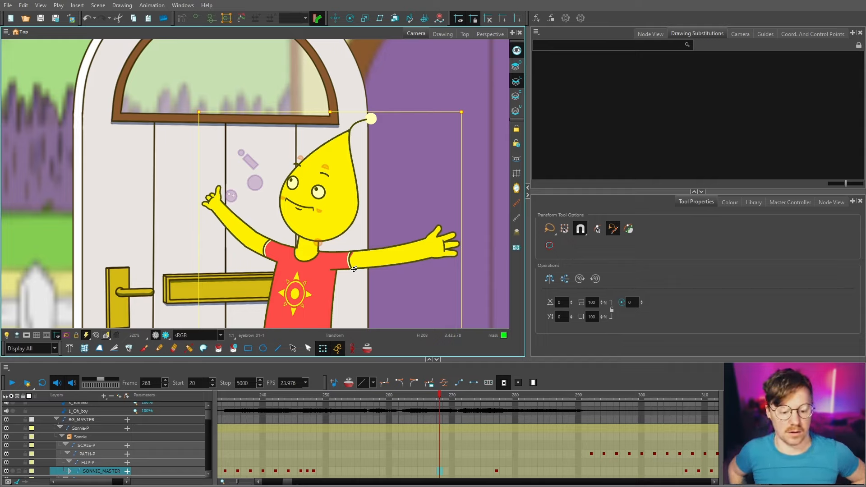
{"action": "left_click_drag", "start_coordinate": [467, 404], "coordinate": [458, 405]}
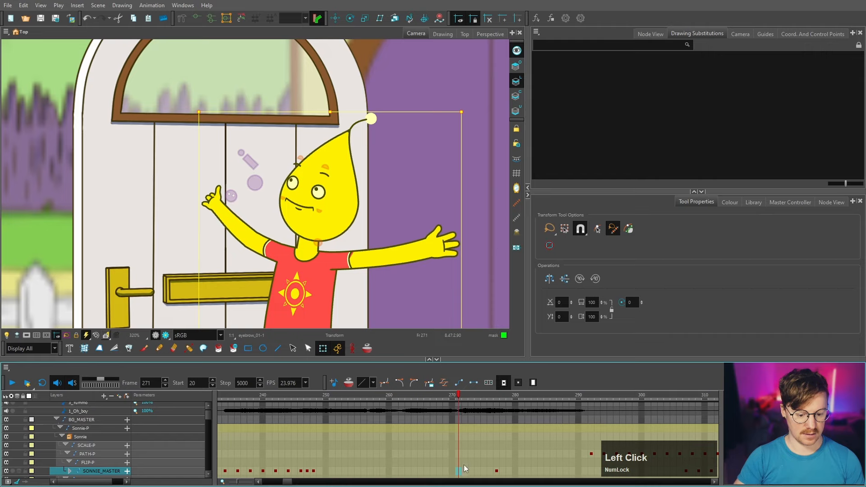
{"action": "key", "text": "v"}
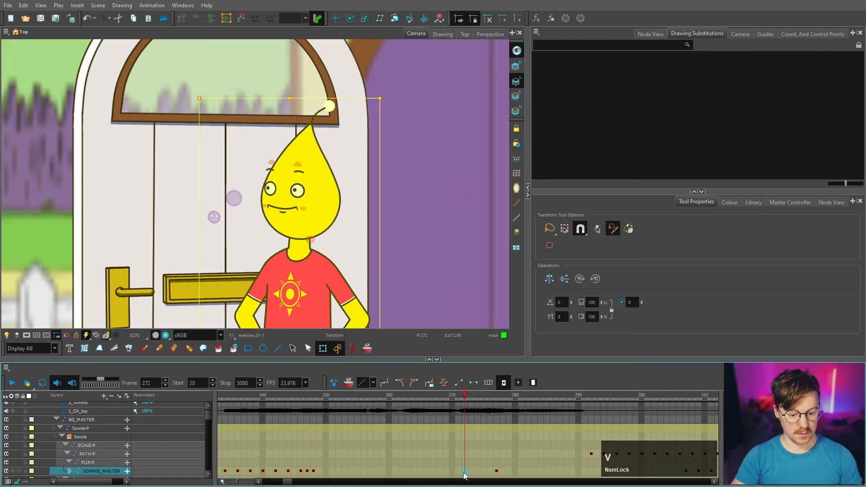
Copy SONNIE_MASTER's open-arms keyframe from frame 248 and paste it at frames 264 and 268.
{"action": "left_click", "coordinate": [415, 471]}
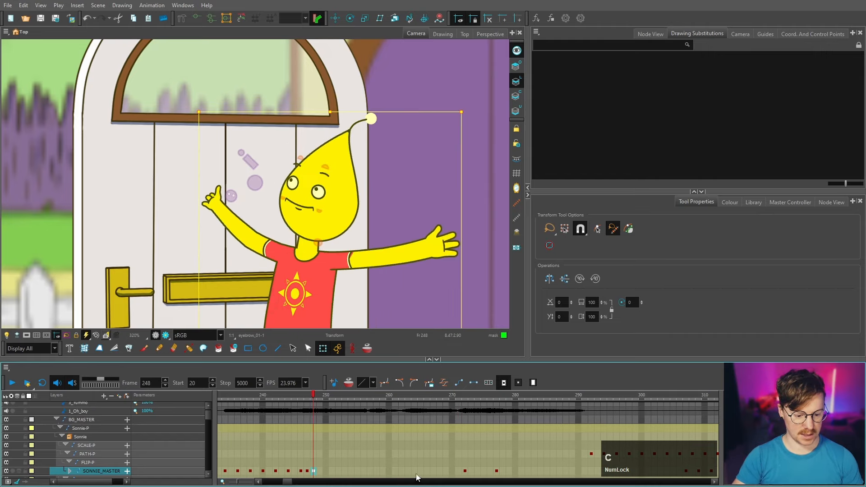
{"action": "key", "text": "ctrl"}
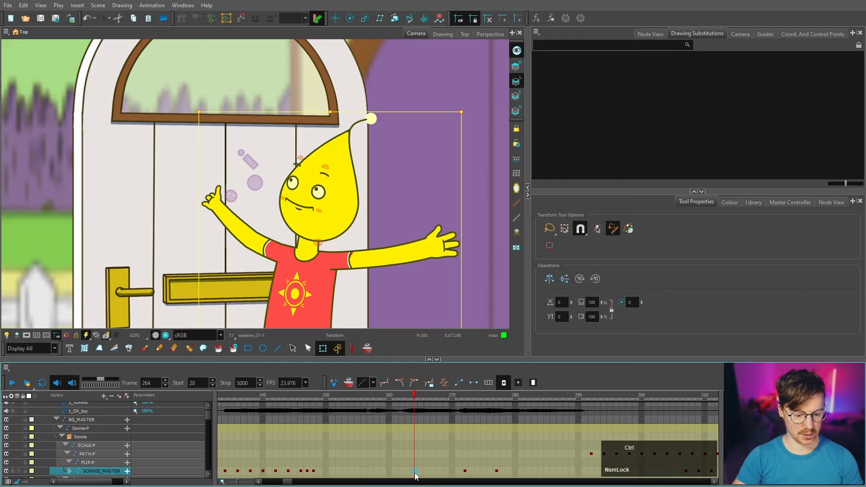
{"action": "left_click", "coordinate": [415, 472]}
{"action": "left_click", "coordinate": [415, 472]}
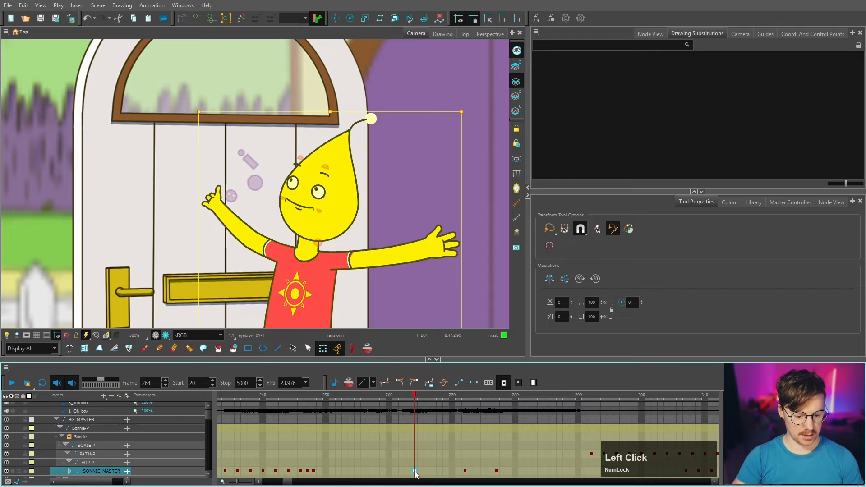
{"action": "key", "text": "ctrl+c"}
{"action": "left_click", "coordinate": [428, 471]}
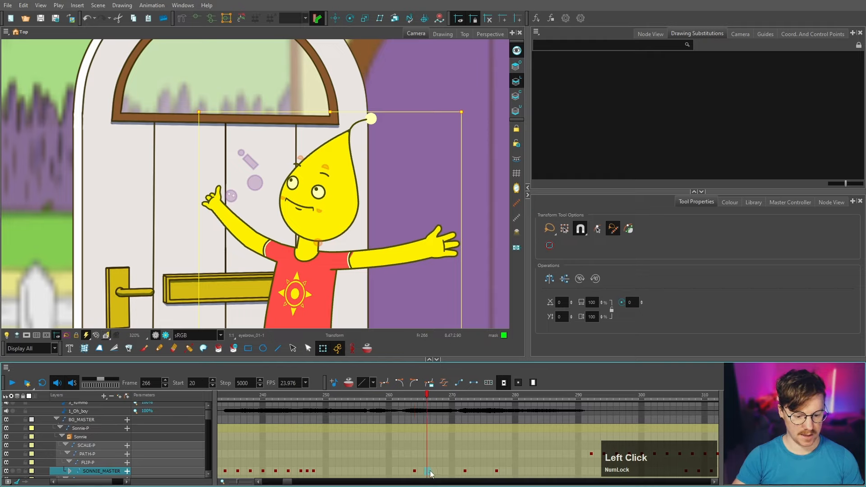
{"action": "left_click", "coordinate": [440, 471]}
{"action": "key", "text": "v"}
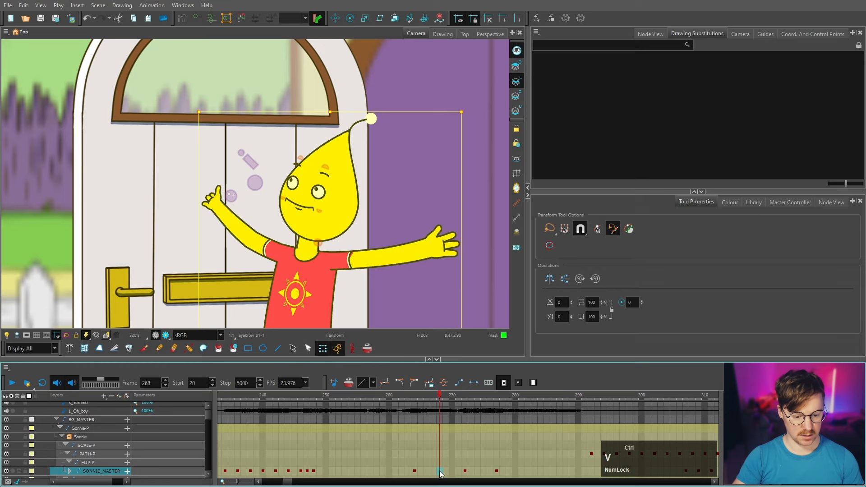
At frame 268, rotate both outstretched arms slightly and stretch the torso slightly upward.
{"action": "scroll", "coordinate": [441, 206], "scroll_direction": "up", "scroll_amount": 1}
{"action": "left_click_drag", "start_coordinate": [441, 205], "coordinate": [441, 199]}
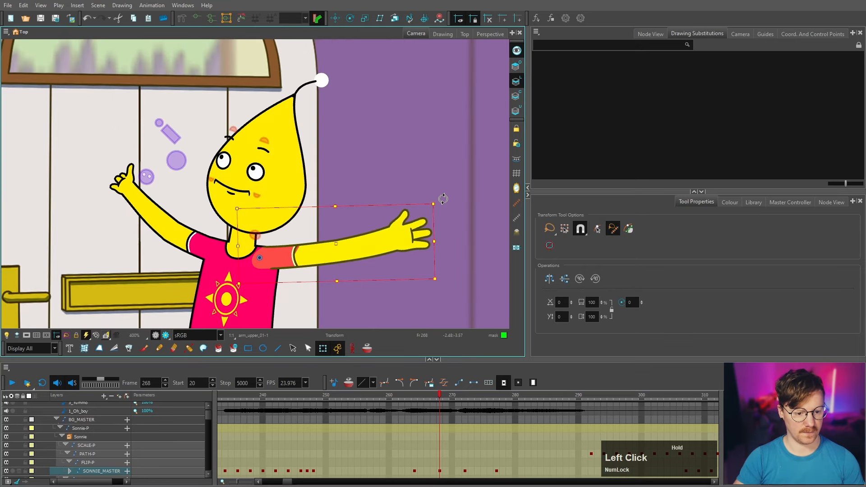
{"action": "left_click_drag", "start_coordinate": [103, 104], "coordinate": [107, 101]}
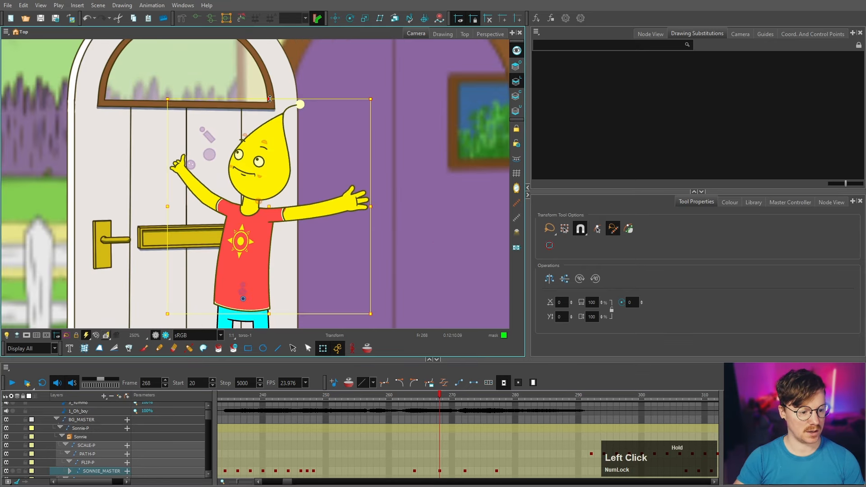
{"action": "left_click_drag", "start_coordinate": [269, 99], "coordinate": [269, 96]}
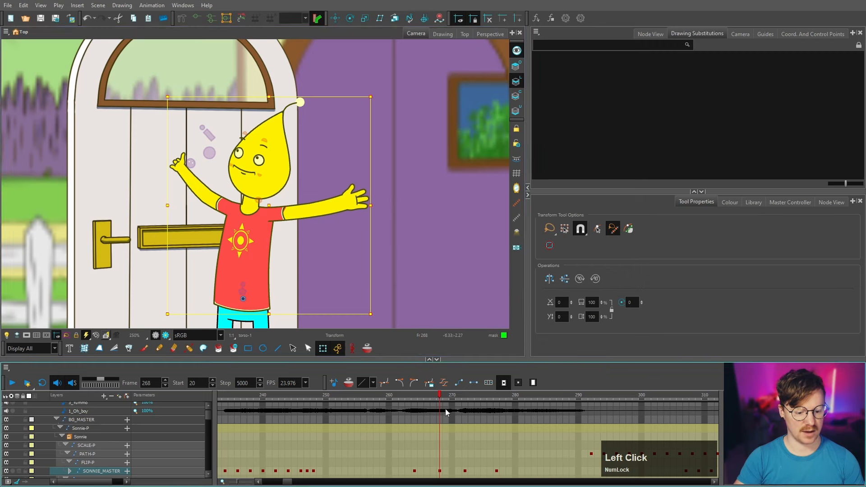
Select the whole head group at frame 268 and nudge it slightly upward.
{"action": "scroll", "coordinate": [266, 176], "scroll_direction": "up", "scroll_amount": 2}
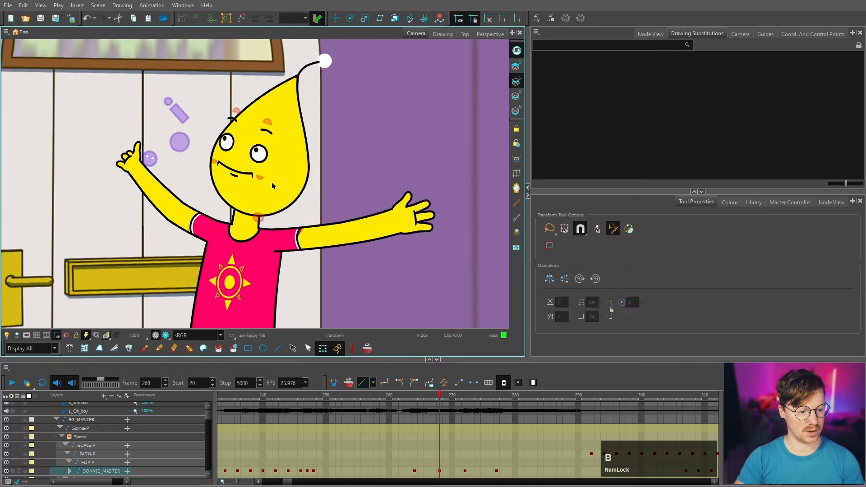
{"action": "key", "text": "b"}
{"action": "key", "text": "b"}
{"action": "key", "text": "b"}
{"action": "key", "text": "b"}
{"action": "key", "text": "Up"}
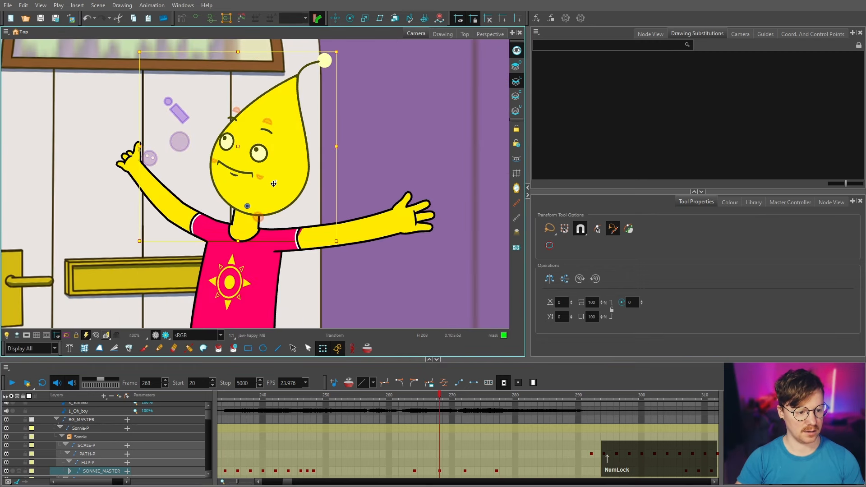
At frame 268, shift the facial features slightly up on the head, tilt the head slightly and check the motion.
{"action": "scroll", "coordinate": [274, 184], "scroll_direction": "up", "scroll_amount": 2}
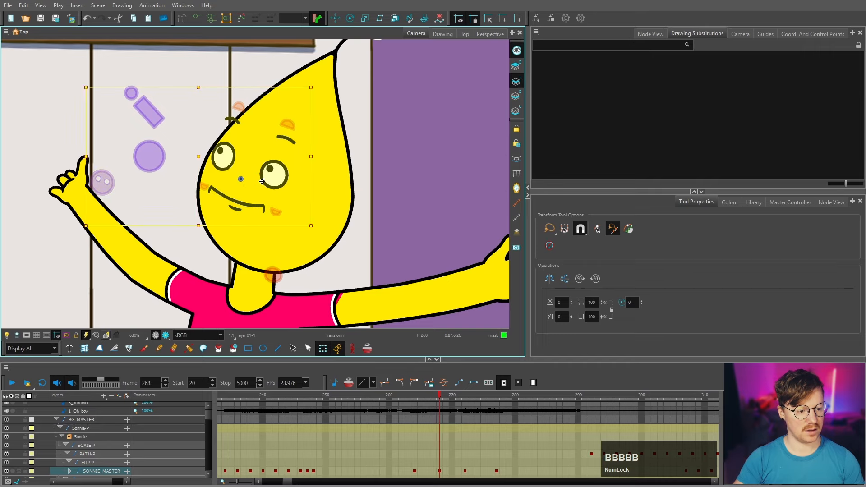
{"action": "left_click", "coordinate": [263, 179]}
{"action": "left_click_drag", "start_coordinate": [263, 179], "coordinate": [263, 178]}
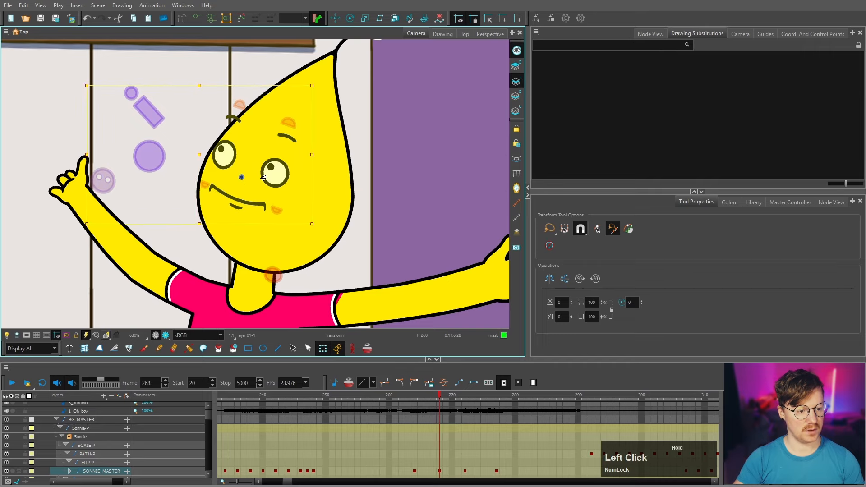
{"action": "scroll", "coordinate": [312, 195], "scroll_direction": "down", "scroll_amount": 2}
{"action": "key", "text": "b"}
{"action": "key", "text": "b"}
{"action": "key", "text": "b"}
{"action": "left_click_drag", "start_coordinate": [375, 79], "coordinate": [376, 86]}
{"action": "left_click", "coordinate": [419, 152]}
{"action": "left_click_drag", "start_coordinate": [429, 394], "coordinate": [452, 394]}
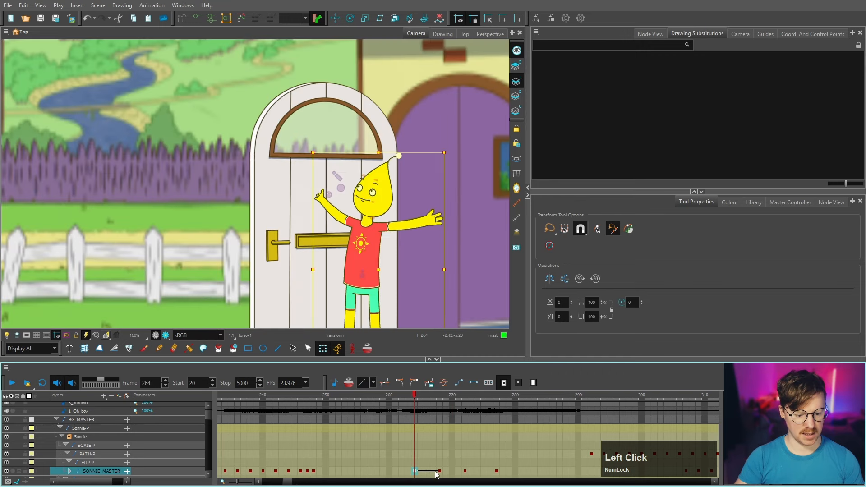
Add an interpolated in-between keyframe at frame 266 on SONNIE_MASTER and make the segment from frame 264 stop-motion.
{"action": "left_click", "coordinate": [435, 471]}
{"action": "left_click", "coordinate": [439, 471]}
{"action": "left_click", "coordinate": [434, 472]}
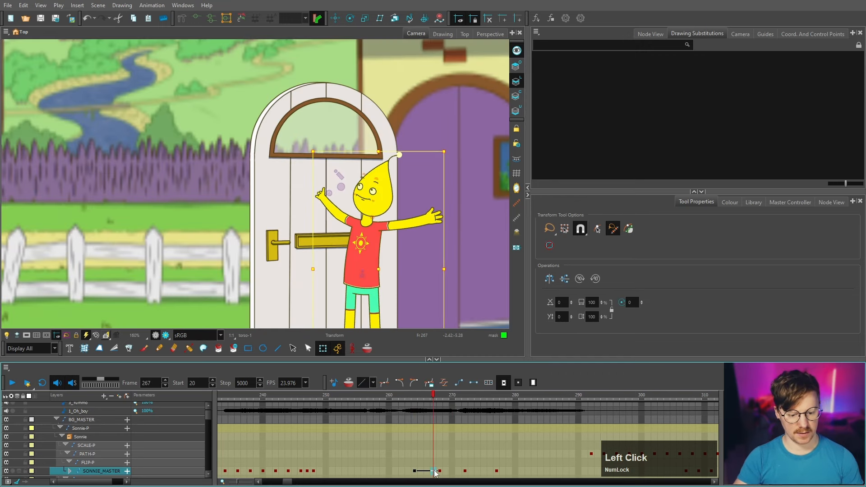
{"action": "left_click_drag", "start_coordinate": [435, 472], "coordinate": [427, 472]}
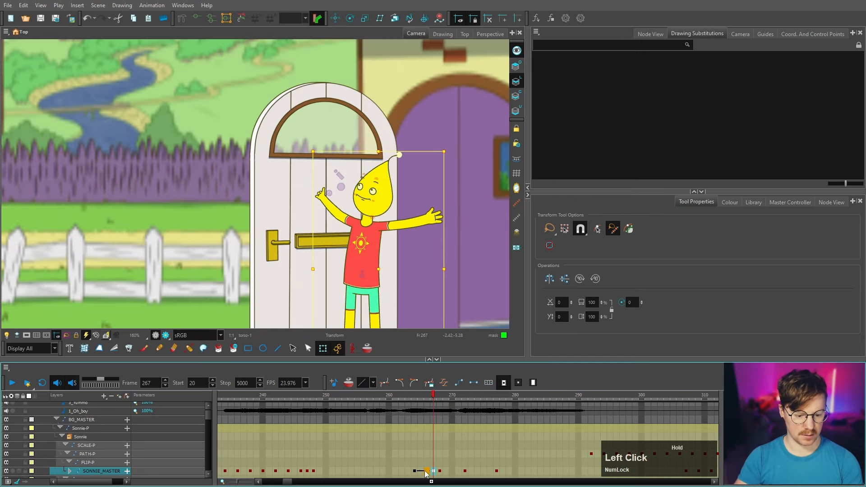
{"action": "left_click", "coordinate": [418, 472]}
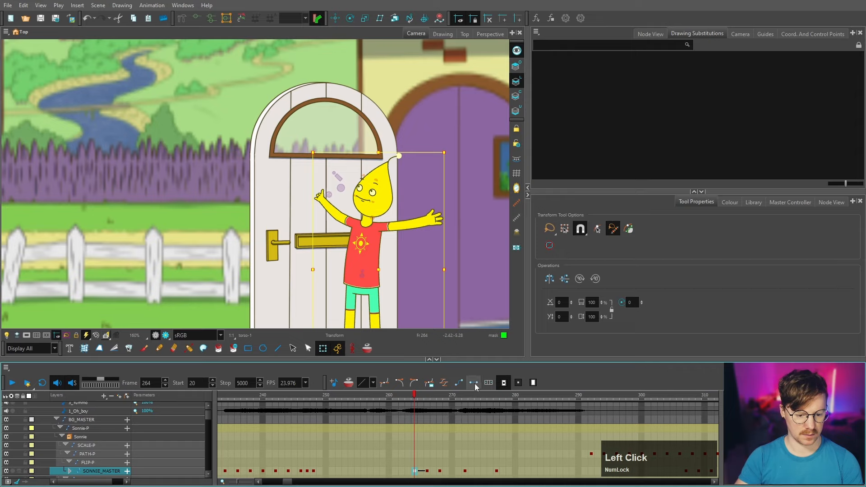
{"action": "left_click_drag", "start_coordinate": [420, 397], "coordinate": [448, 396]}
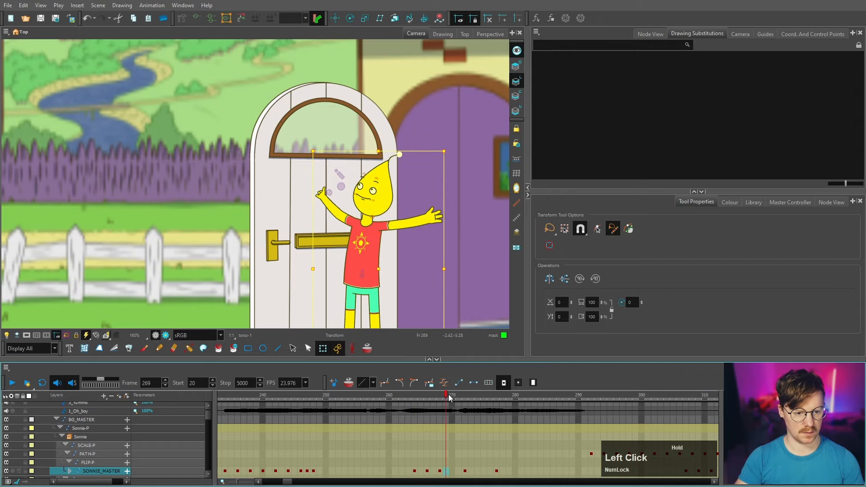
Extend the open-arms hold so SONNIE_MASTER's two hands-on-hips keyframes move to frames 278 and 283.
{"action": "key", "text": "shift+="}
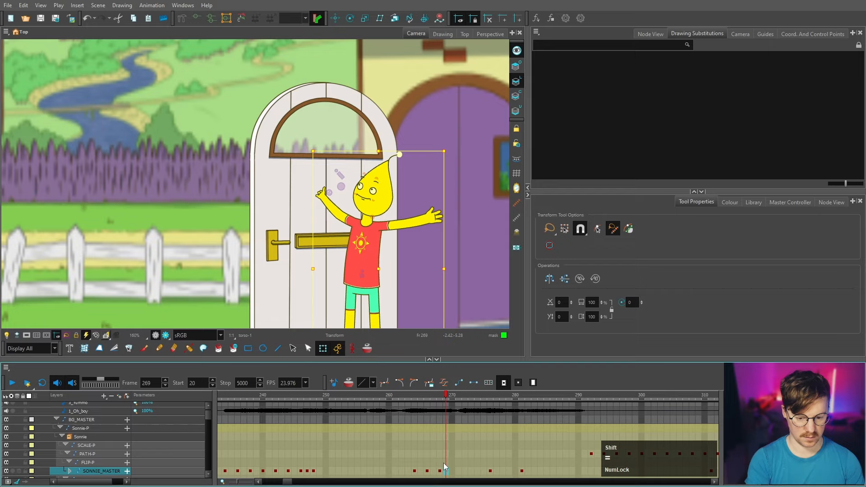
{"action": "key", "text": "shift+="}
{"action": "key", "text": "shift+="}
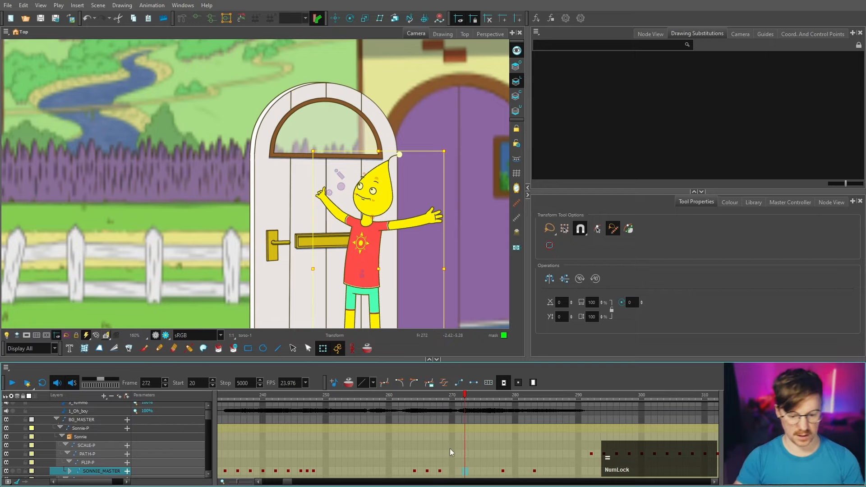
{"action": "left_click", "coordinate": [529, 470]}
{"action": "left_click", "coordinate": [535, 471]}
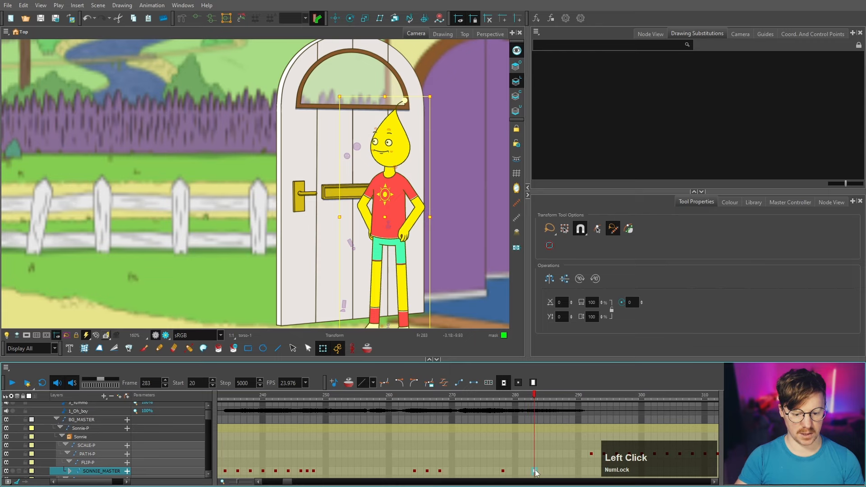
{"action": "left_click", "coordinate": [503, 472]}
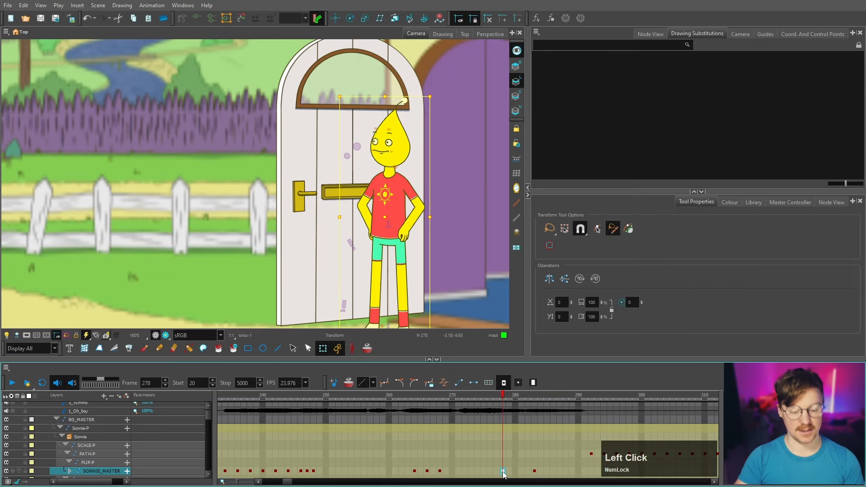
At frame 278, rotate both lower legs slightly so the knees bend.
{"action": "scroll", "coordinate": [393, 206], "scroll_direction": "down", "scroll_amount": 2}
{"action": "scroll", "coordinate": [393, 206], "scroll_direction": "up", "scroll_amount": 2}
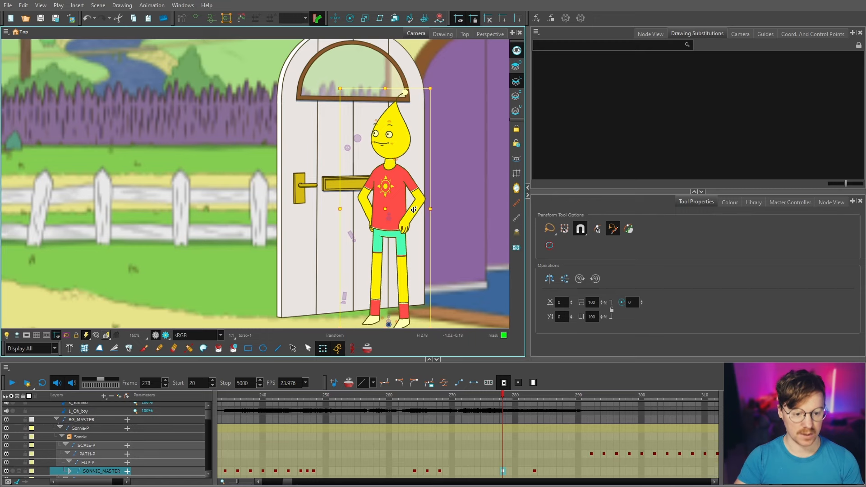
{"action": "left_click", "coordinate": [501, 396]}
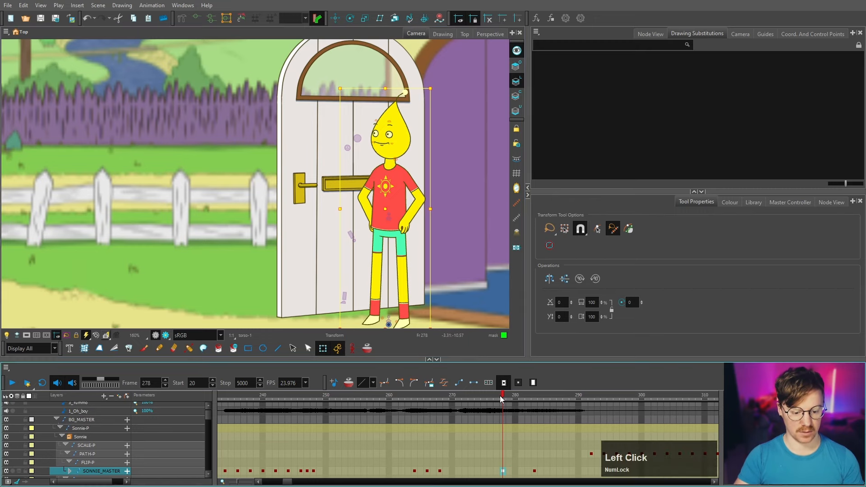
{"action": "left_click", "coordinate": [404, 250]}
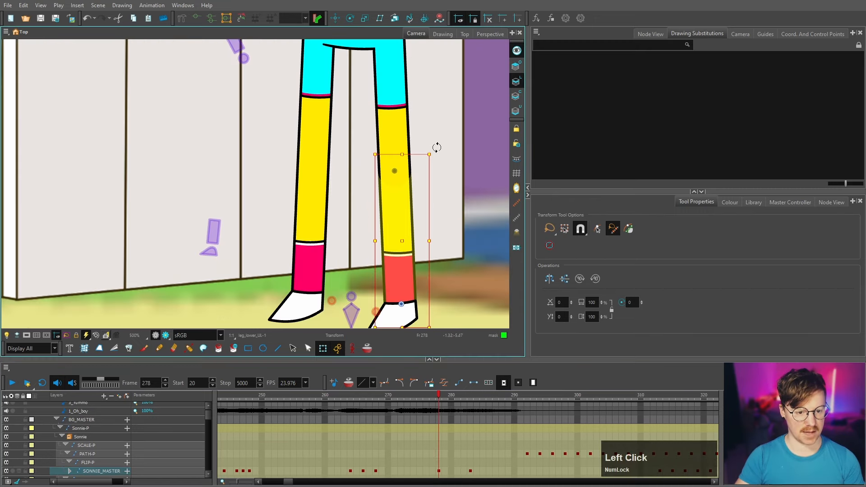
{"action": "left_click_drag", "start_coordinate": [436, 151], "coordinate": [429, 148]}
{"action": "left_click", "coordinate": [332, 143]}
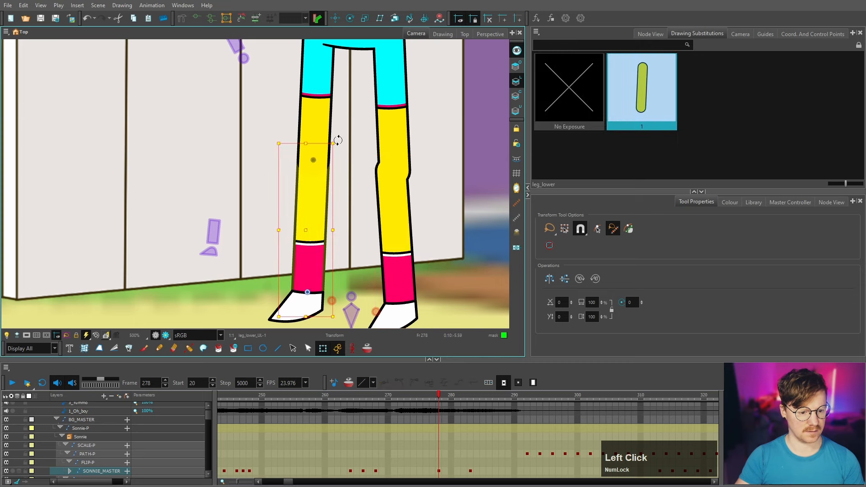
{"action": "left_click_drag", "start_coordinate": [334, 139], "coordinate": [331, 147]}
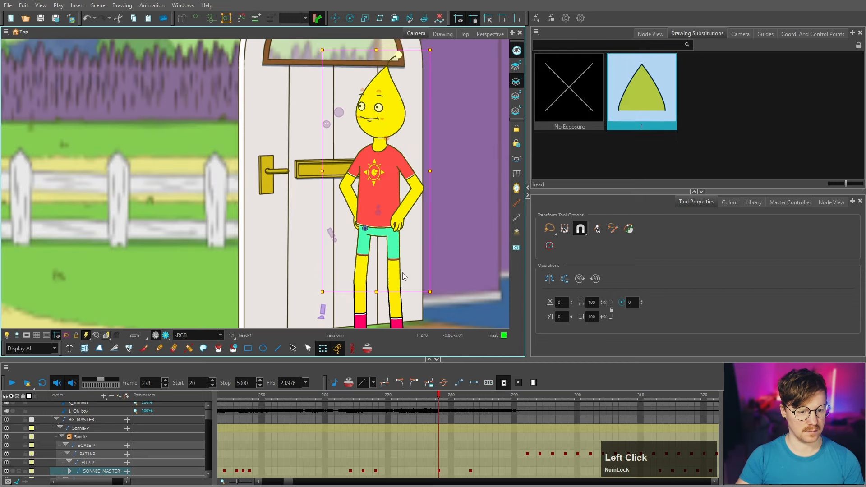
At frame 278, nudge the shorts and upper body down, compare with frame 283, and nudge the torso group down further.
{"action": "scroll", "coordinate": [403, 273], "scroll_direction": "up", "scroll_amount": 2}
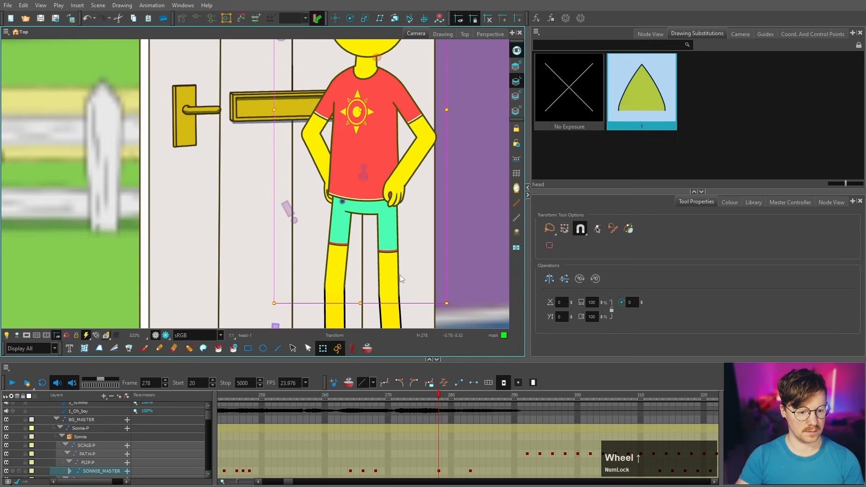
{"action": "key", "text": "Down"}
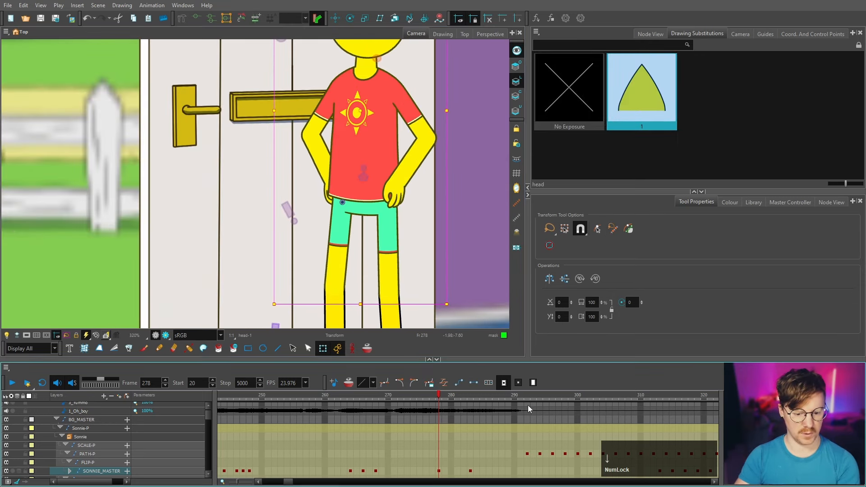
{"action": "left_click_drag", "start_coordinate": [450, 397], "coordinate": [471, 397]}
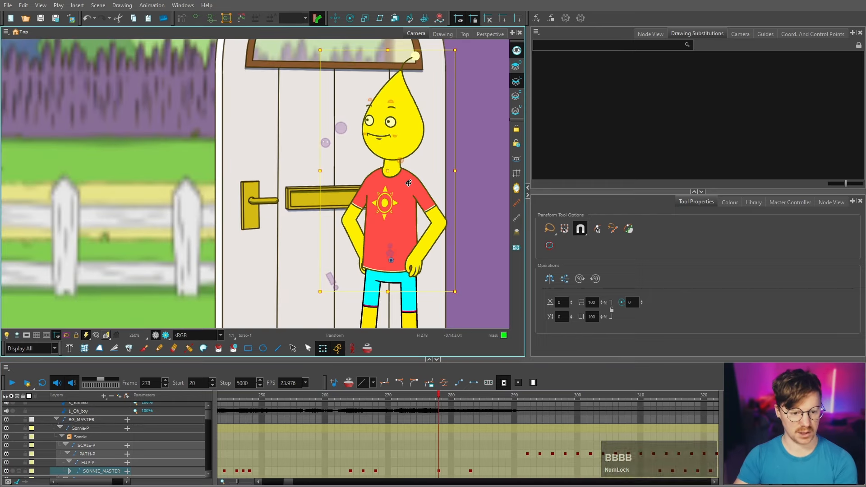
{"action": "key", "text": "Down"}
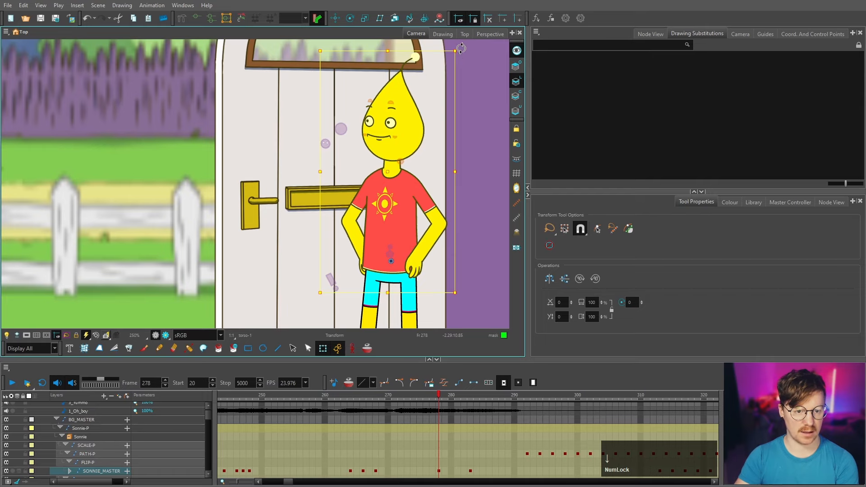
At frame 278, tilt the upper body and then the head slightly toward the door handle.
{"action": "left_click_drag", "start_coordinate": [460, 48], "coordinate": [464, 64]}
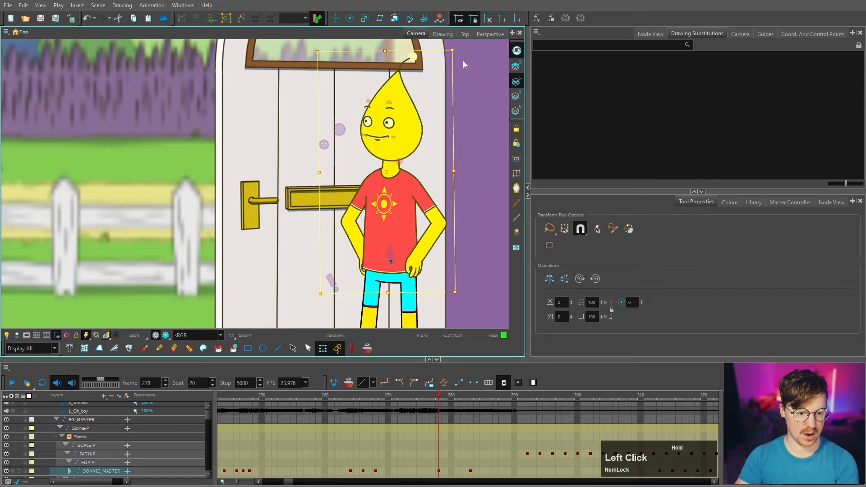
{"action": "left_click", "coordinate": [415, 130]}
{"action": "key", "text": "b"}
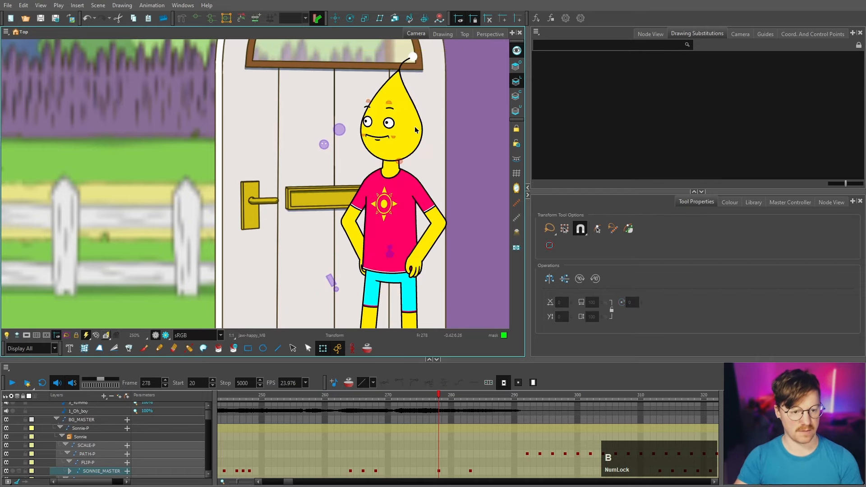
{"action": "key", "text": "b"}
{"action": "key", "text": "b"}
{"action": "key", "text": "b"}
{"action": "key", "text": "Down"}
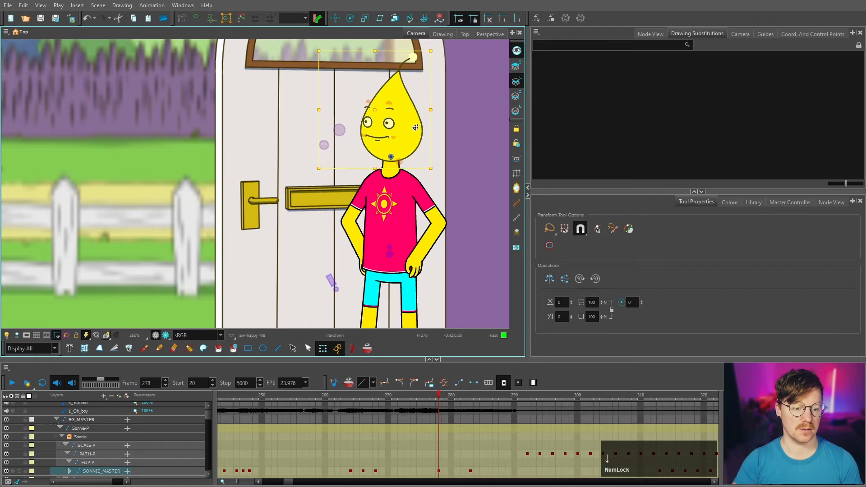
{"action": "left_click", "coordinate": [436, 50]}
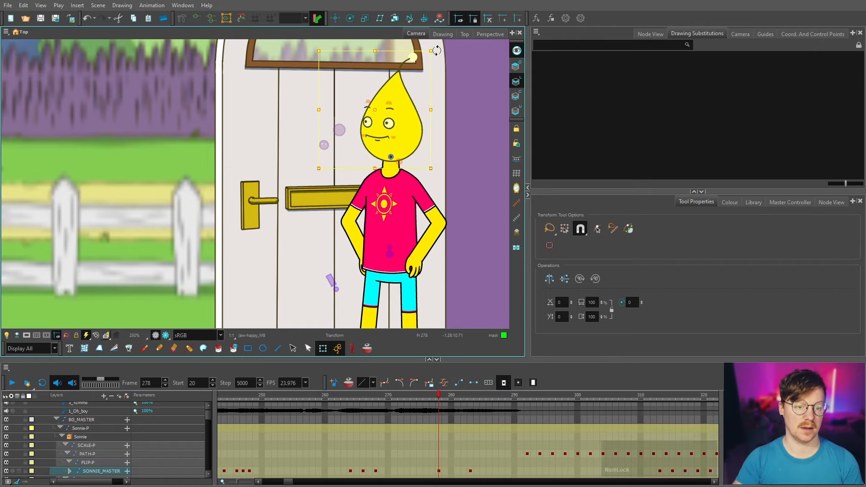
{"action": "left_click_drag", "start_coordinate": [435, 50], "coordinate": [434, 50]}
{"action": "key", "text": "b"}
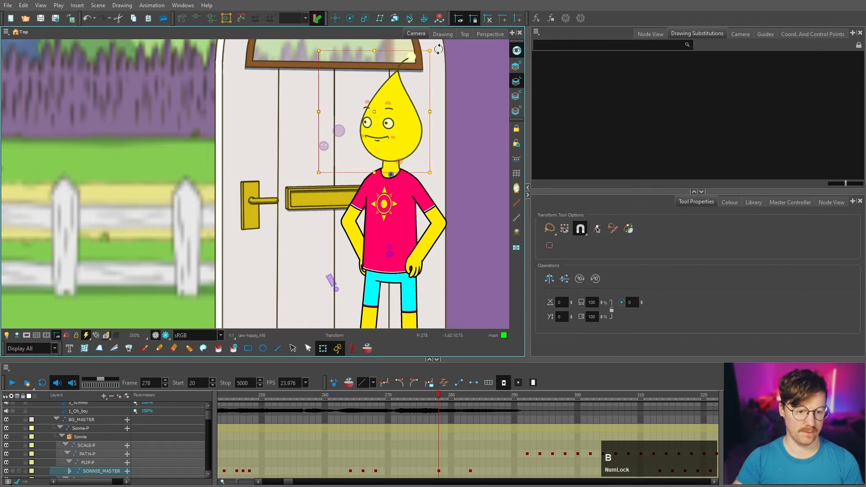
At frame 278, slightly adjust the arms from the shoulders so the hands rest on the hips.
{"action": "left_click", "coordinate": [427, 240]}
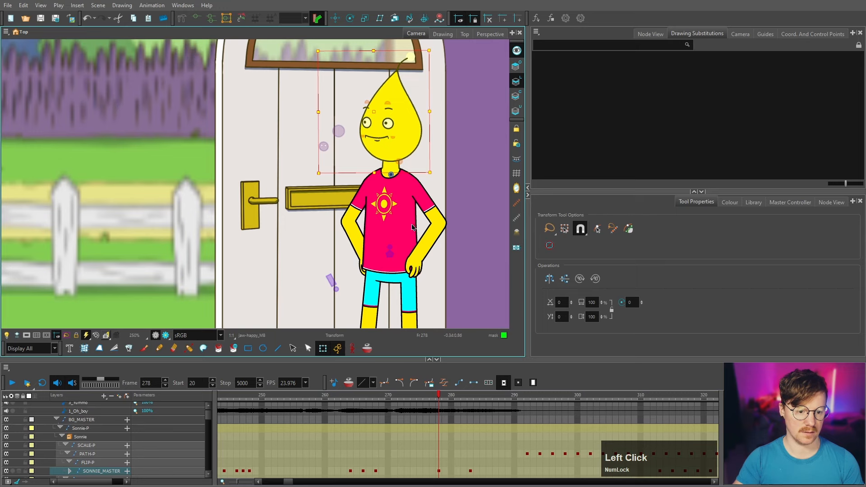
{"action": "scroll", "coordinate": [427, 241], "scroll_direction": "up", "scroll_amount": 2}
{"action": "key", "text": "b"}
{"action": "key", "text": "b"}
{"action": "key", "text": "b"}
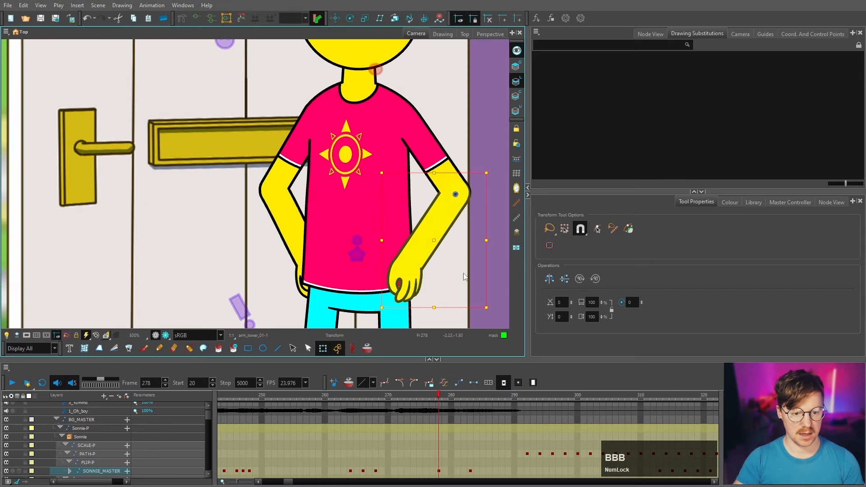
{"action": "scroll", "coordinate": [464, 276], "scroll_direction": "down", "scroll_amount": 2}
{"action": "left_click", "coordinate": [433, 231]}
{"action": "key", "text": "shift+b"}
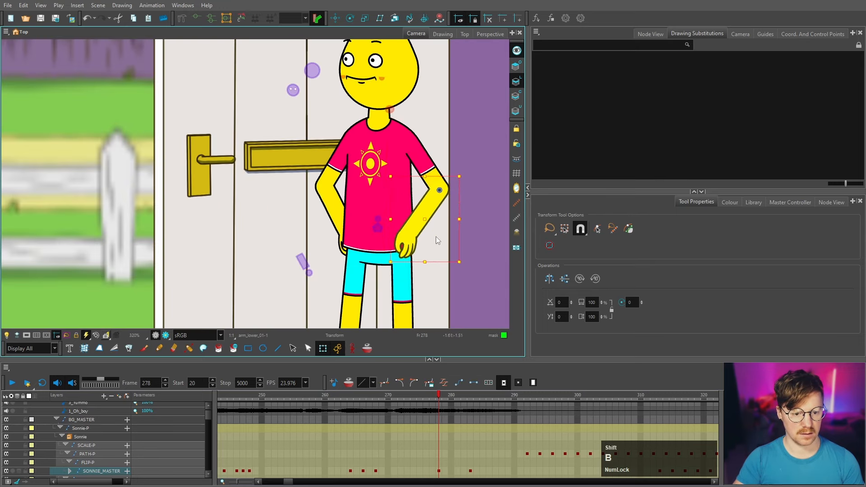
{"action": "left_click_drag", "start_coordinate": [463, 269], "coordinate": [375, 205]}
{"action": "left_click", "coordinate": [332, 201]}
{"action": "key", "text": "b"}
{"action": "key", "text": "b"}
{"action": "key", "text": "b"}
{"action": "key", "text": "b"}
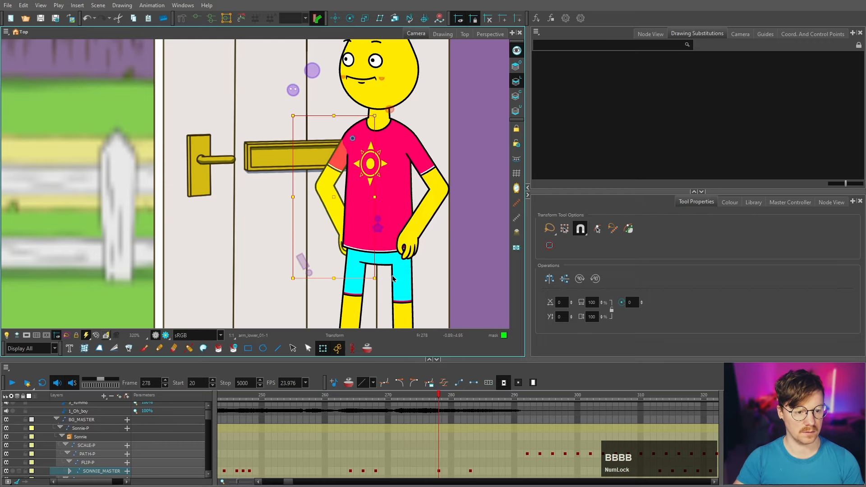
{"action": "scroll", "coordinate": [385, 282], "scroll_direction": "down", "scroll_amount": 3}
Interpolate SONNIE_MASTER from frame 268 to 278 and add an in-between keyframe at frame 270.
{"action": "mouse_move", "coordinate": [456, 403]}
{"action": "left_mouse_down"}
{"action": "mouse_move", "coordinate": [478, 405]}
{"action": "mouse_move", "coordinate": [428, 407]}
{"action": "mouse_move", "coordinate": [453, 415]}
{"action": "left_mouse_up"}
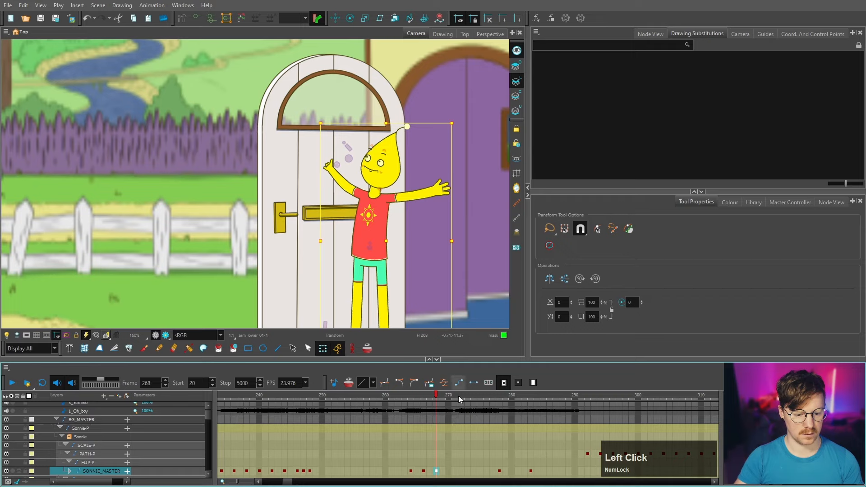
{"action": "left_click", "coordinate": [443, 471]}
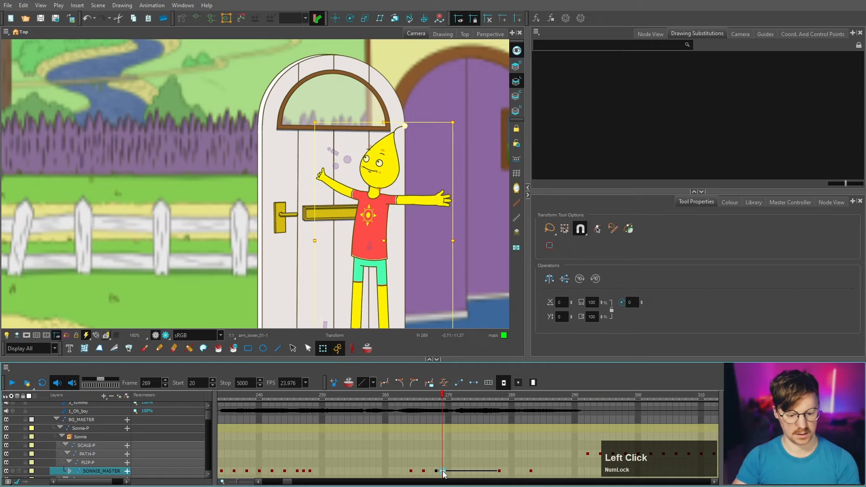
{"action": "key", "text": "F6"}
{"action": "left_click_drag", "start_coordinate": [443, 472], "coordinate": [448, 472]}
{"action": "left_click", "coordinate": [437, 472]}
{"action": "left_click", "coordinate": [442, 472]}
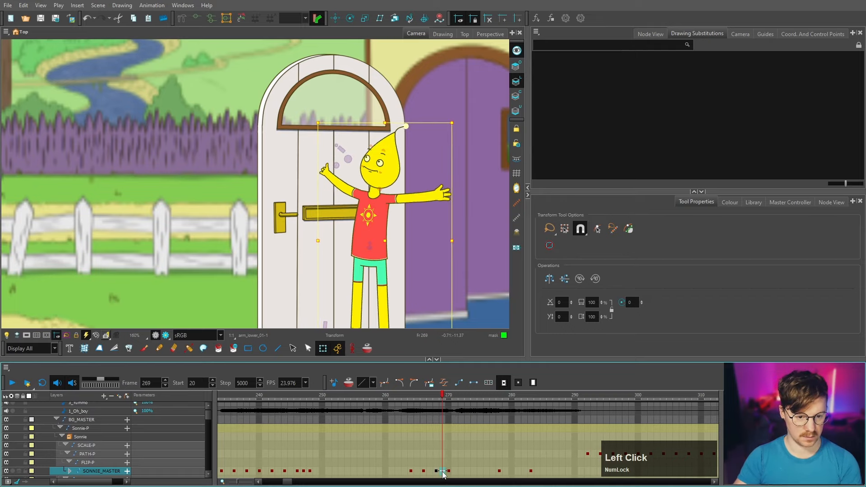
{"action": "left_click", "coordinate": [448, 471]}
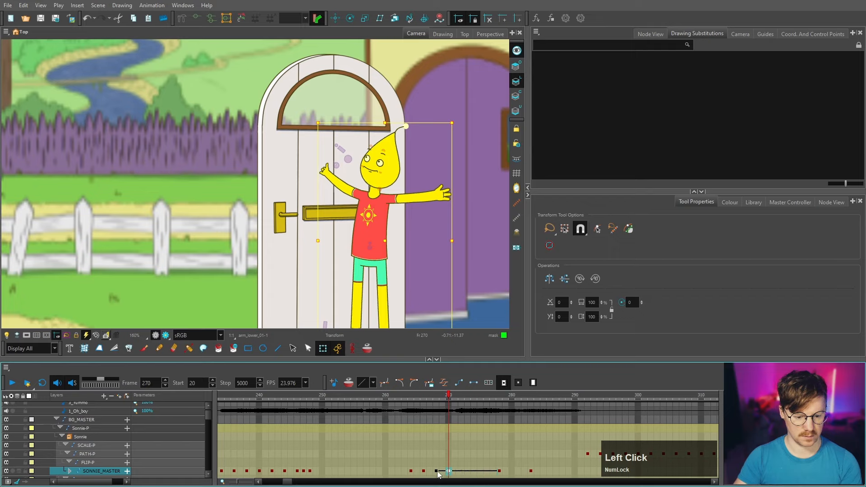
{"action": "key", "text": "z"}
{"action": "left_click", "coordinate": [448, 472]}
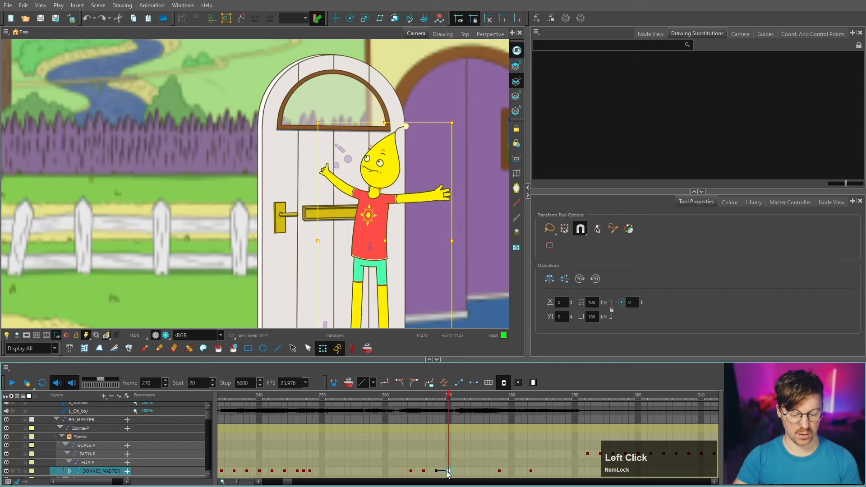
{"action": "left_click", "coordinate": [459, 383]}
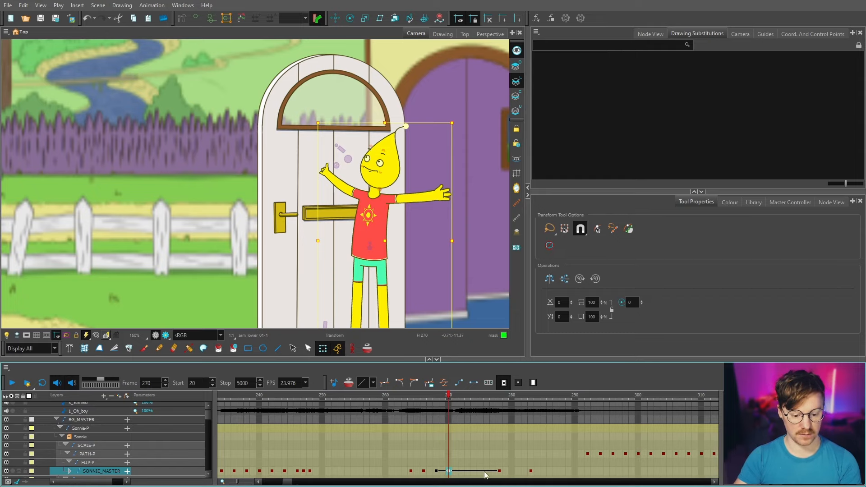
Add SONNIE_MASTER in-between keyframes at frames 272, 274 and 276, and make the range from 268 to 278 stop-motion.
{"action": "left_click", "coordinate": [480, 472]}
{"action": "mouse_move", "coordinate": [481, 472]}
{"action": "left_mouse_down"}
{"action": "mouse_move", "coordinate": [461, 472]}
{"action": "mouse_move", "coordinate": [486, 473]}
{"action": "left_mouse_up"}
{"action": "left_click", "coordinate": [486, 474]}
{"action": "key", "text": "F6"}
{"action": "left_click", "coordinate": [492, 472]}
{"action": "key", "text": "F6"}
{"action": "left_click", "coordinate": [436, 472]}
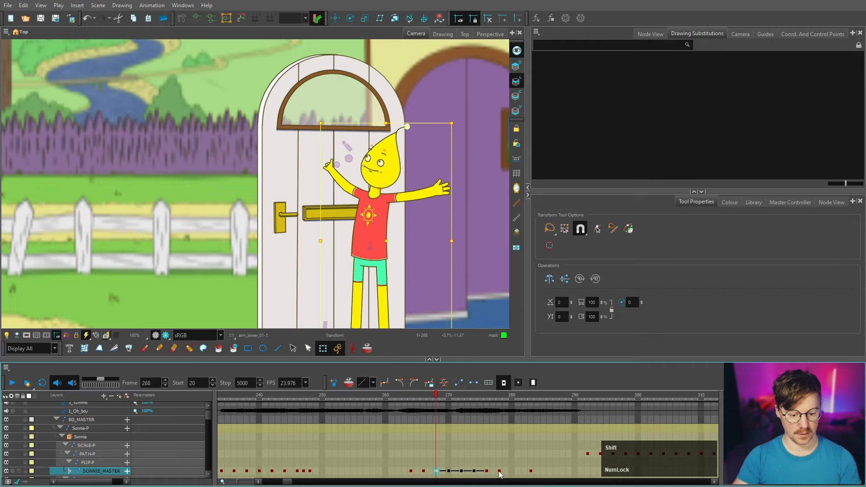
{"action": "left_click", "coordinate": [499, 472], "text": "shift"}
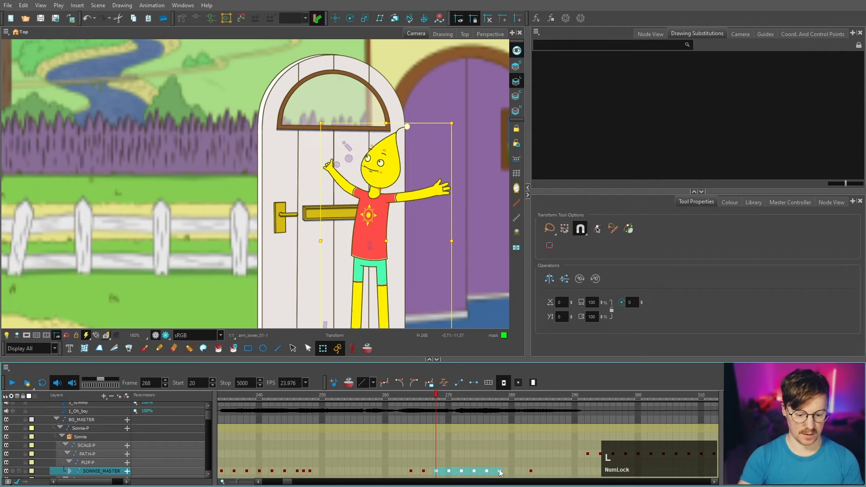
{"action": "left_click", "coordinate": [500, 472]}
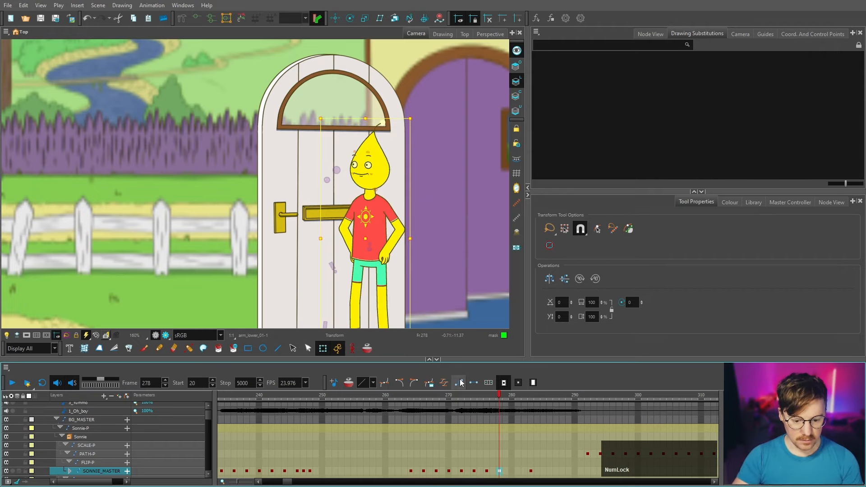
Move SONNIE_MASTER's final hands-on-hips keyframe to frame 284 and interpolate the segment from frame 278.
{"action": "left_click", "coordinate": [531, 472]}
{"action": "left_click", "coordinate": [535, 472]}
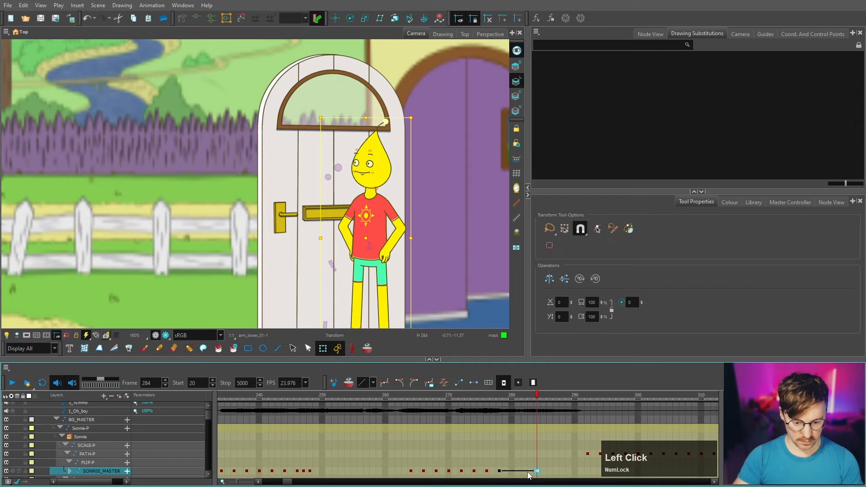
{"action": "left_click", "coordinate": [500, 472]}
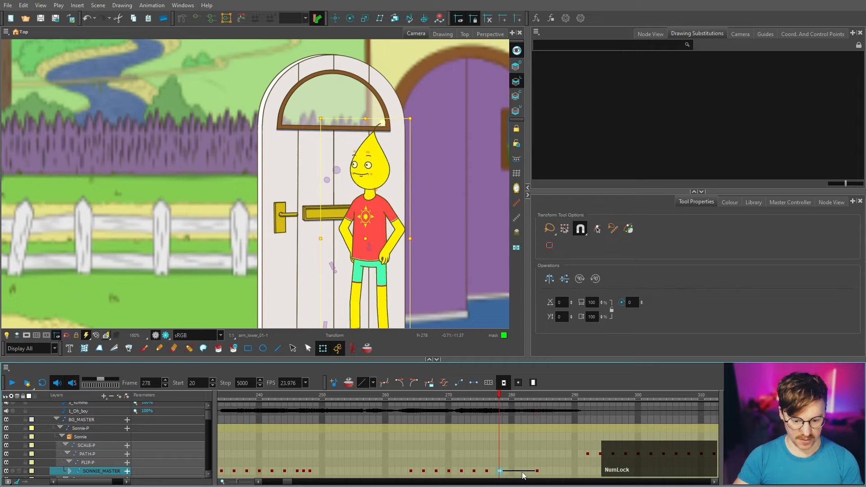
Add SONNIE_MASTER in-between keyframes at frames 280 and 282, and make the segment from 278 to 284 stop-motion.
{"action": "left_click", "coordinate": [526, 472]}
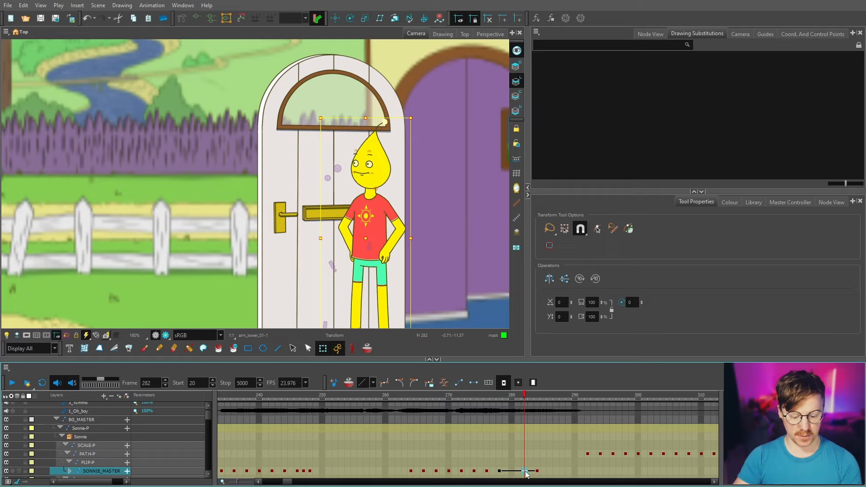
{"action": "key", "text": "F6"}
{"action": "left_click", "coordinate": [512, 472]}
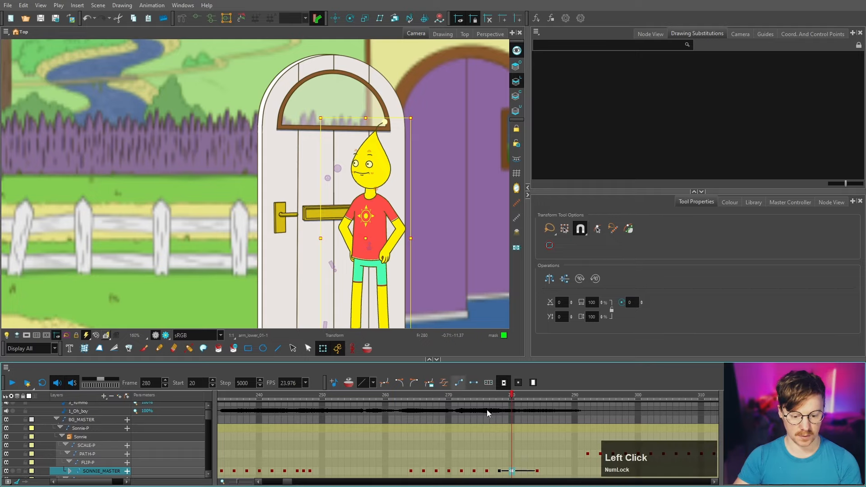
{"action": "key", "text": "F6"}
{"action": "left_click", "coordinate": [525, 472]}
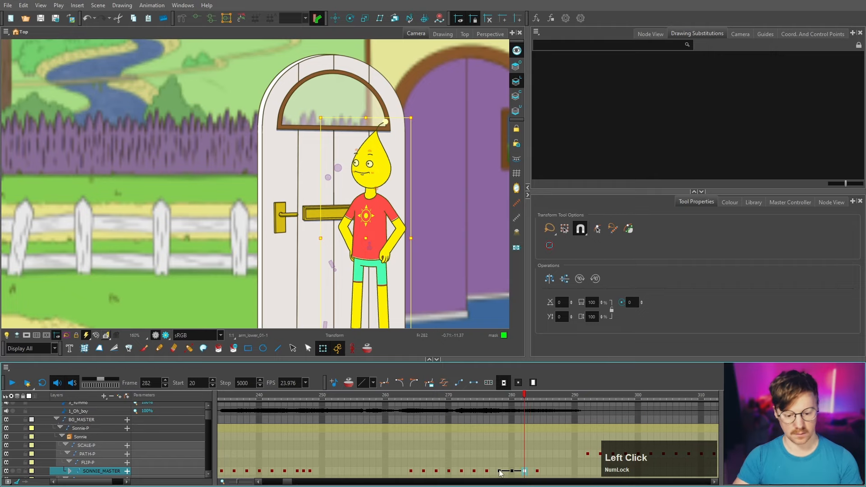
{"action": "left_click", "coordinate": [537, 472], "text": "shift"}
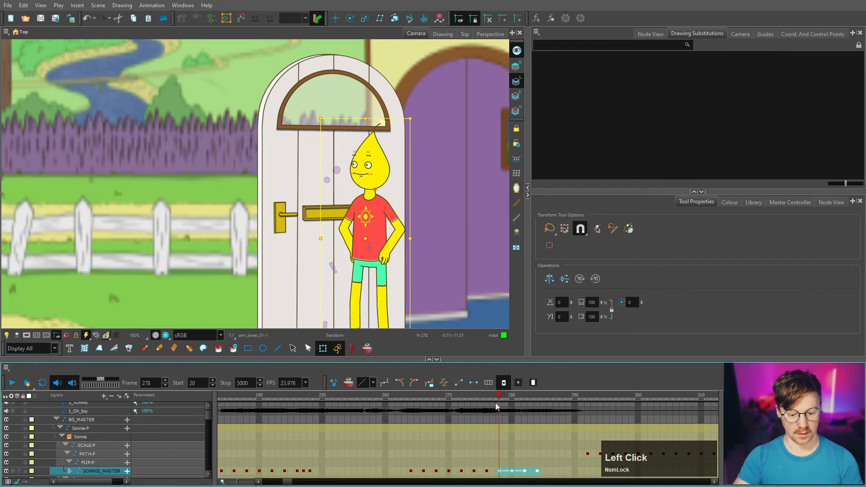
{"action": "left_click", "coordinate": [478, 385]}
Remove one in-between after frame 274, pulling SONNIE_MASTER's following keyframes two frames earlier, and play the transition from frame 264.
{"action": "left_click_drag", "start_coordinate": [433, 395], "coordinate": [411, 399]}
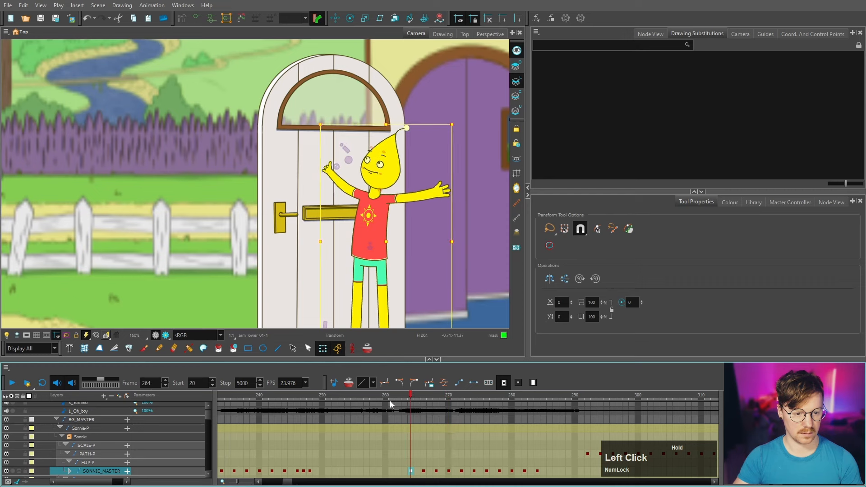
{"action": "left_click", "coordinate": [486, 471]}
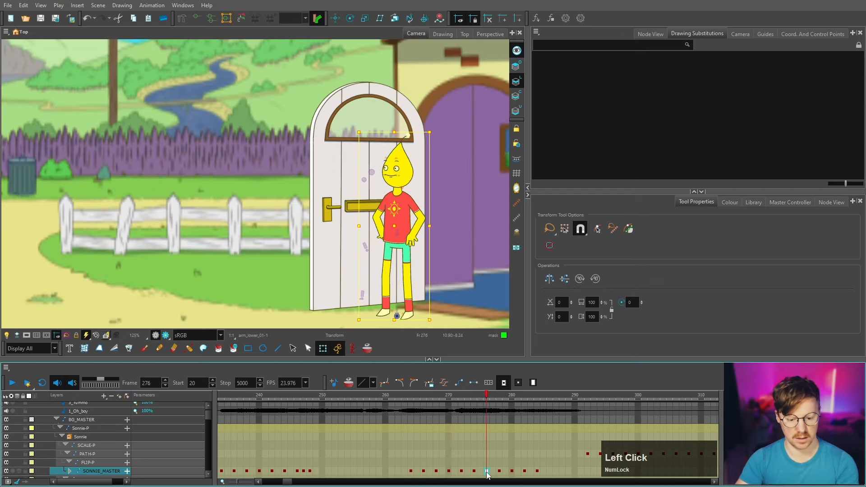
{"action": "left_click", "coordinate": [411, 394]}
{"action": "left_click", "coordinate": [12, 383]}
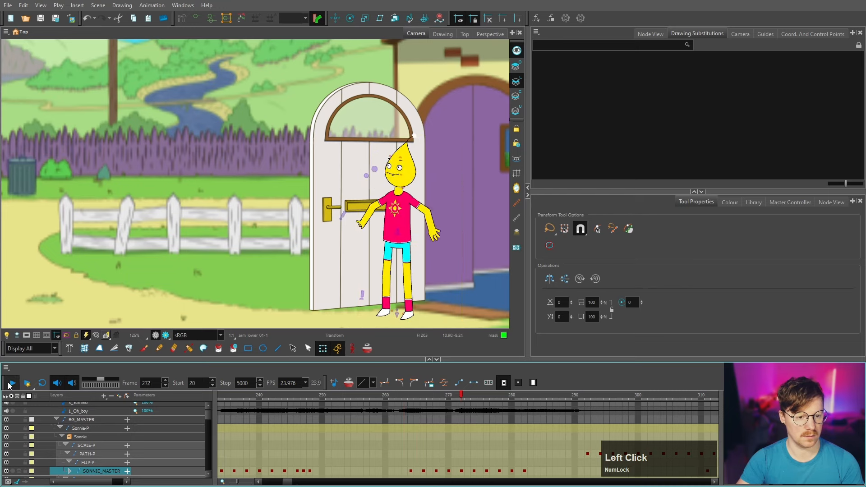
{"action": "left_click", "coordinate": [12, 383]}
{"action": "left_click", "coordinate": [413, 395]}
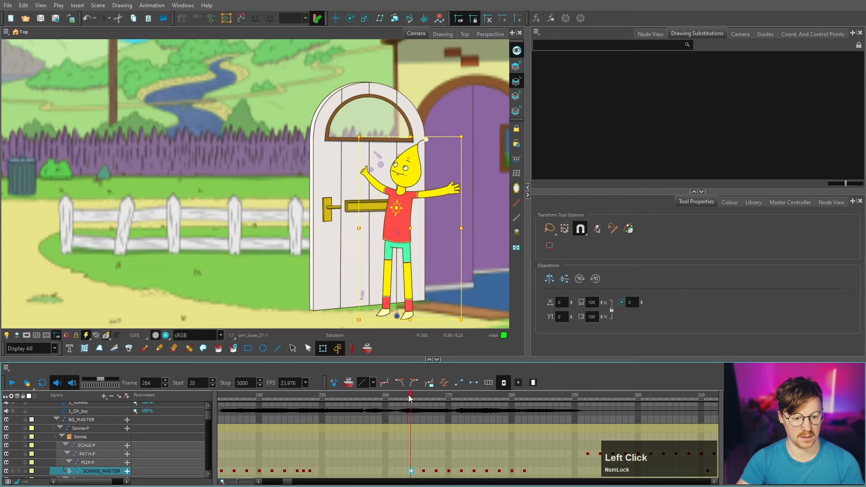
With onion skin on, rotate the door-side arm downward at the shoulder on frame 270, comparing with frame 272.
{"action": "left_click", "coordinate": [462, 395]}
{"action": "scroll", "coordinate": [384, 226], "scroll_direction": "up", "scroll_amount": 3}
{"action": "scroll", "coordinate": [332, 258], "scroll_direction": "up", "scroll_amount": 5}
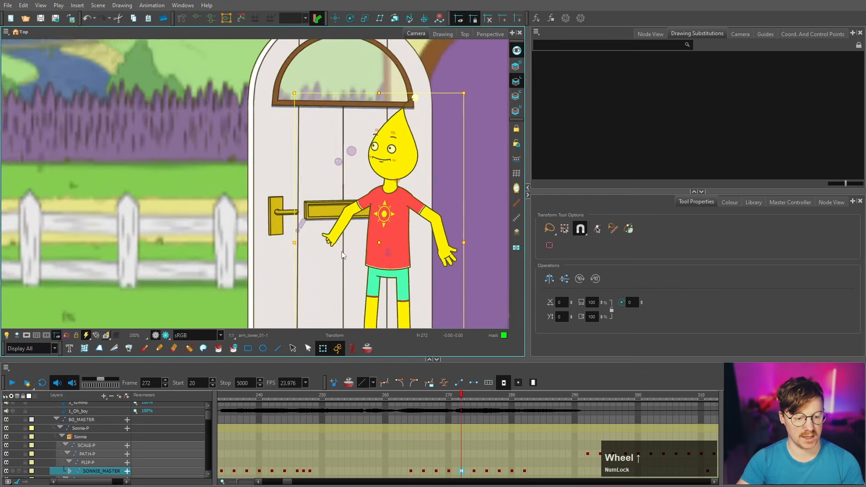
{"action": "left_click", "coordinate": [388, 203]}
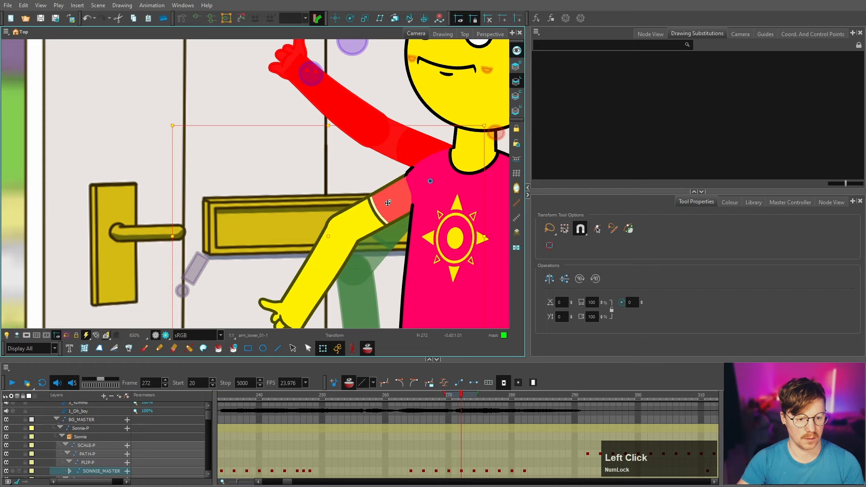
{"action": "left_click_drag", "start_coordinate": [388, 203], "coordinate": [391, 198]}
{"action": "key", "text": "comma"}
{"action": "key", "text": "comma"}
{"action": "left_click", "coordinate": [288, 191]}
{"action": "scroll", "coordinate": [288, 192], "scroll_direction": "down", "scroll_amount": 3}
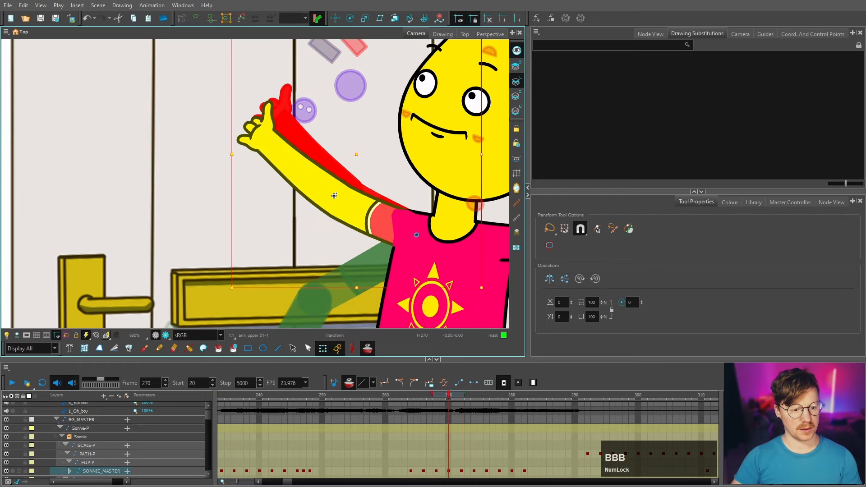
{"action": "scroll", "coordinate": [287, 192], "scroll_direction": "up", "scroll_amount": 2}
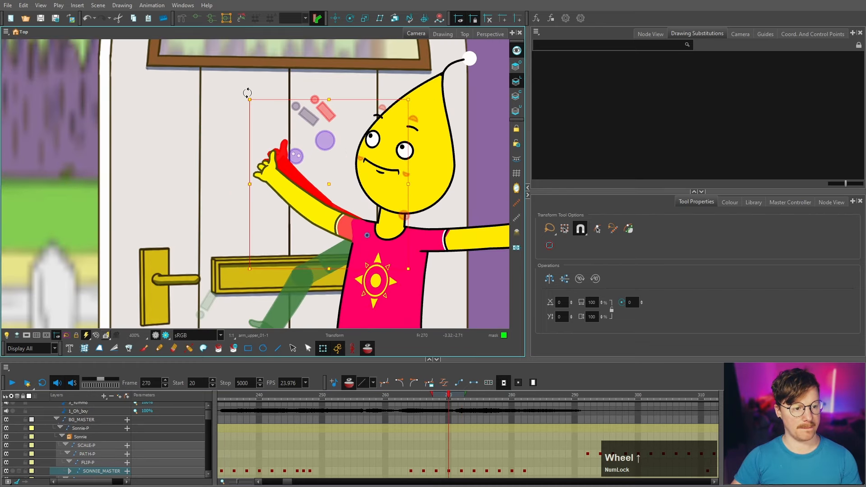
{"action": "left_click_drag", "start_coordinate": [247, 93], "coordinate": [249, 152]}
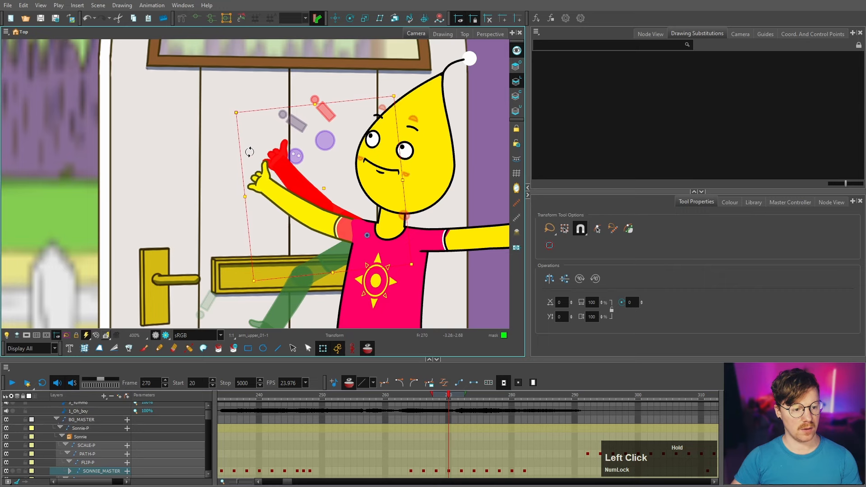
At frame 270, rotate the door-side lower arm upward at the elbow.
{"action": "key", "text": "shift+b"}
{"action": "scroll", "coordinate": [248, 87], "scroll_direction": "up", "scroll_amount": 1}
{"action": "left_click_drag", "start_coordinate": [248, 87], "coordinate": [251, 89]}
Show the deformation controls for the door-side lower arm at frame 270 and adjust its curve.
{"action": "scroll", "coordinate": [291, 159], "scroll_direction": "down", "scroll_amount": 3}
{"action": "scroll", "coordinate": [291, 159], "scroll_direction": "up", "scroll_amount": 5}
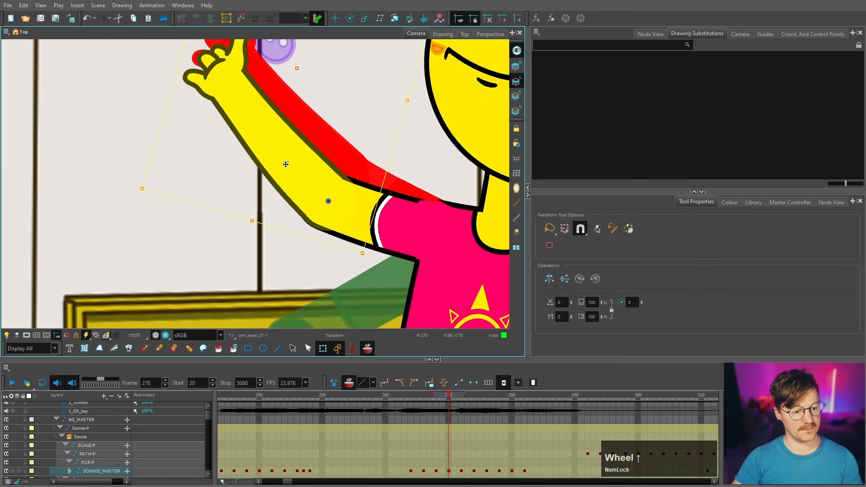
{"action": "left_click", "coordinate": [612, 228]}
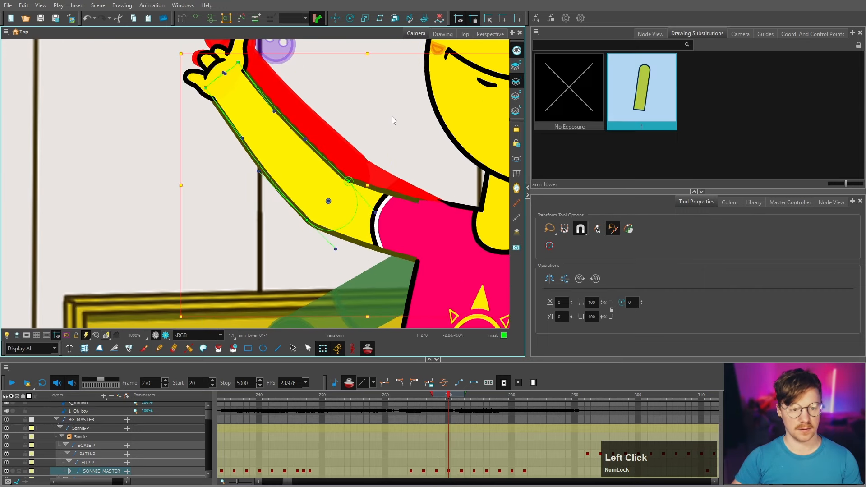
{"action": "left_click", "coordinate": [335, 78]}
{"action": "mouse_move", "coordinate": [335, 77]}
{"action": "left_mouse_down"}
{"action": "mouse_move", "coordinate": [347, 147]}
{"action": "mouse_move", "coordinate": [347, 135]}
{"action": "mouse_move", "coordinate": [304, 139]}
{"action": "left_mouse_up"}
{"action": "scroll", "coordinate": [306, 139], "scroll_direction": "down", "scroll_amount": 3}
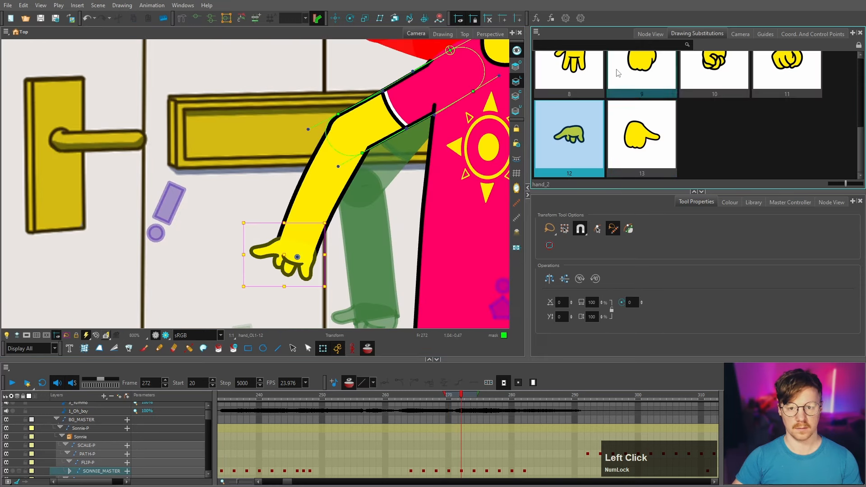
At frame 272, swap the door-side hand to drawing 5 and rotate it to follow the lower arm.
{"action": "left_click", "coordinate": [591, 66]}
{"action": "scroll", "coordinate": [591, 66], "scroll_direction": "up", "scroll_amount": 4}
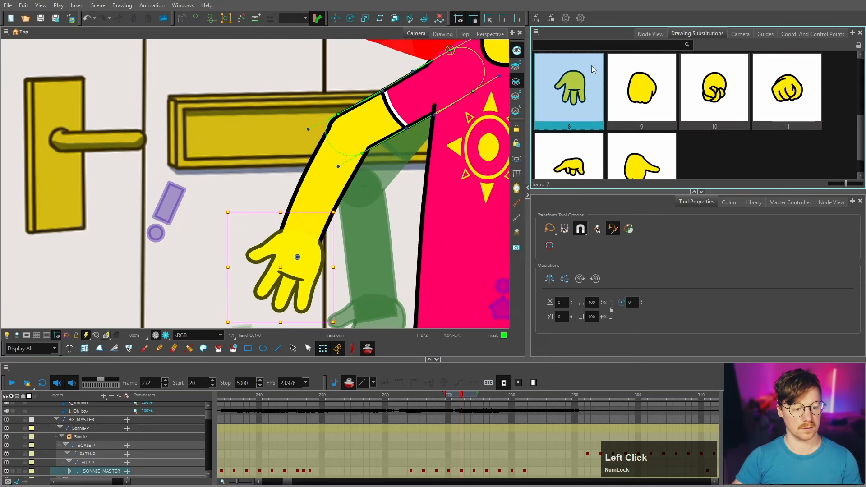
{"action": "left_click", "coordinate": [641, 115]}
{"action": "scroll", "coordinate": [330, 291], "scroll_direction": "up", "scroll_amount": 2}
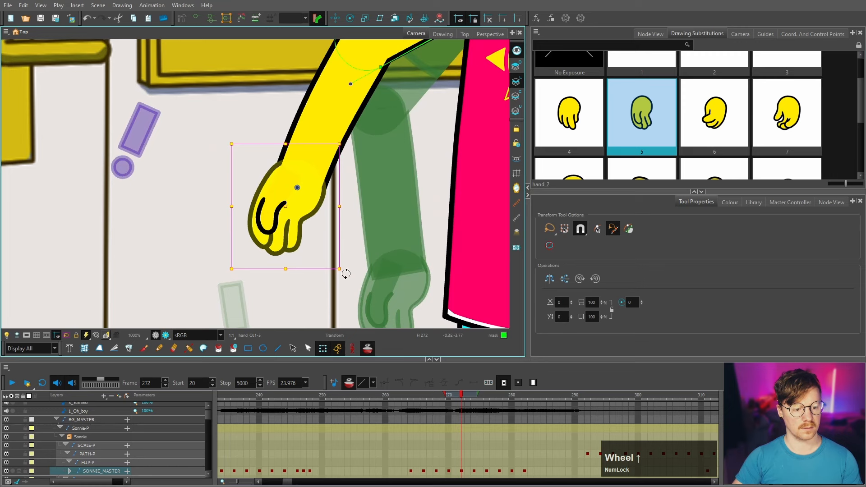
{"action": "left_click_drag", "start_coordinate": [346, 273], "coordinate": [306, 254]}
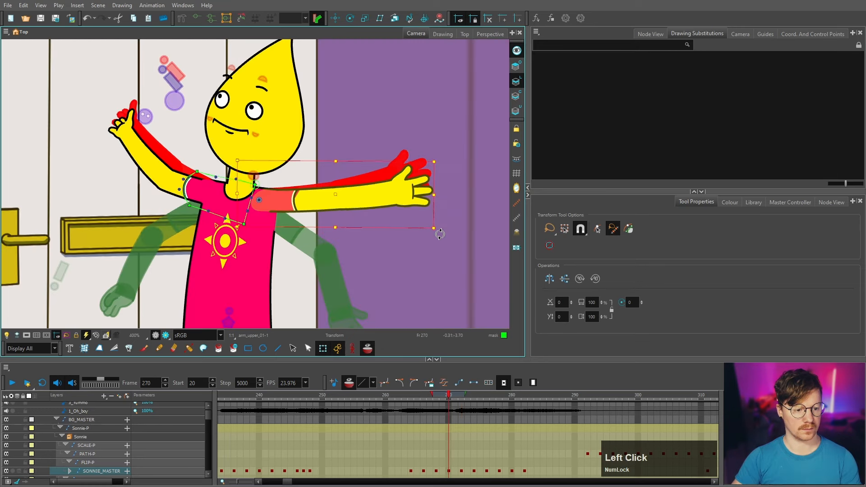
At frame 270, rotate the doorway-side arm downward at the shoulder and bend its lower arm upward at the elbow.
{"action": "left_click_drag", "start_coordinate": [434, 247], "coordinate": [440, 201]}
{"action": "left_click", "coordinate": [398, 207]}
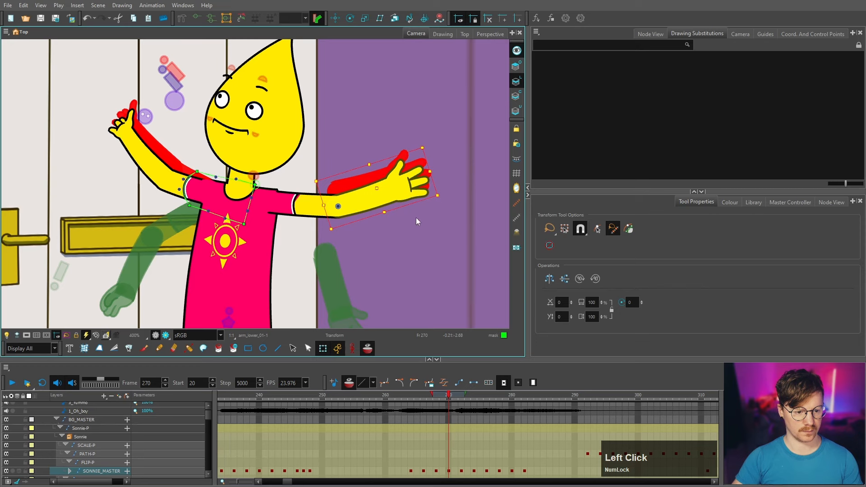
{"action": "scroll", "coordinate": [416, 221], "scroll_direction": "up", "scroll_amount": 3}
{"action": "key", "text": "b"}
{"action": "key", "text": "b"}
{"action": "key", "text": "b"}
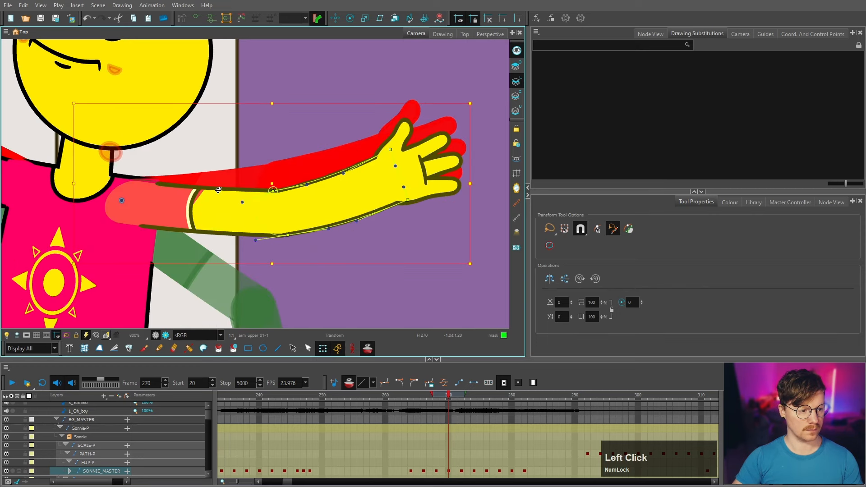
{"action": "left_click_drag", "start_coordinate": [219, 190], "coordinate": [221, 185]}
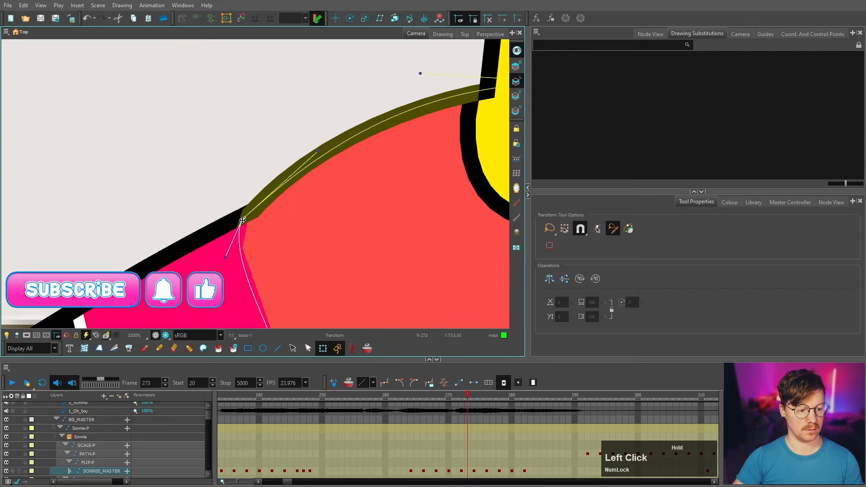
At frame 273, reshape the torso's deformation curve along the door-side shoulder.
{"action": "scroll", "coordinate": [203, 304], "scroll_direction": "down", "scroll_amount": 3}
{"action": "scroll", "coordinate": [275, 185], "scroll_direction": "up", "scroll_amount": 2}
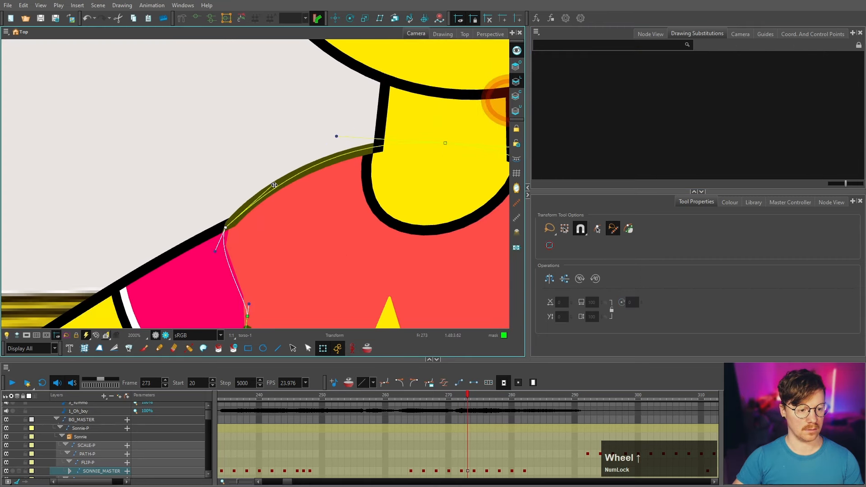
{"action": "left_click", "coordinate": [275, 185]}
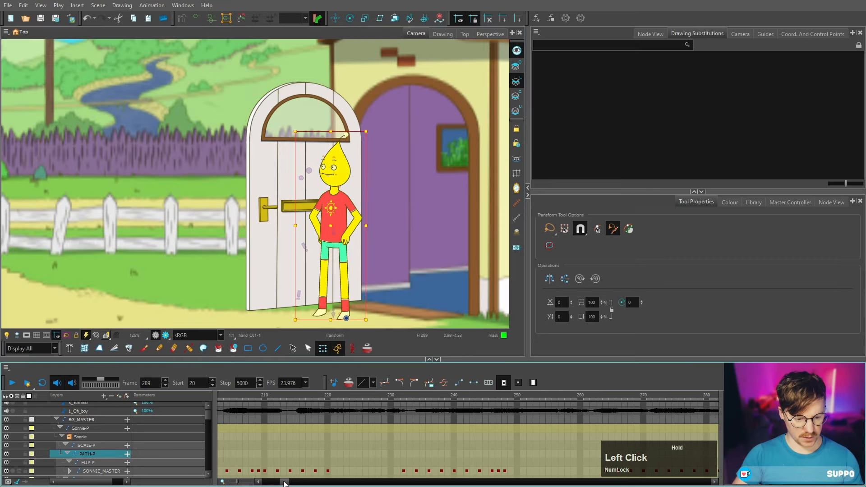
Review the start of the walk at frames 311 and 312 with onion skin turned on.
{"action": "left_click_drag", "start_coordinate": [284, 482], "coordinate": [272, 483]}
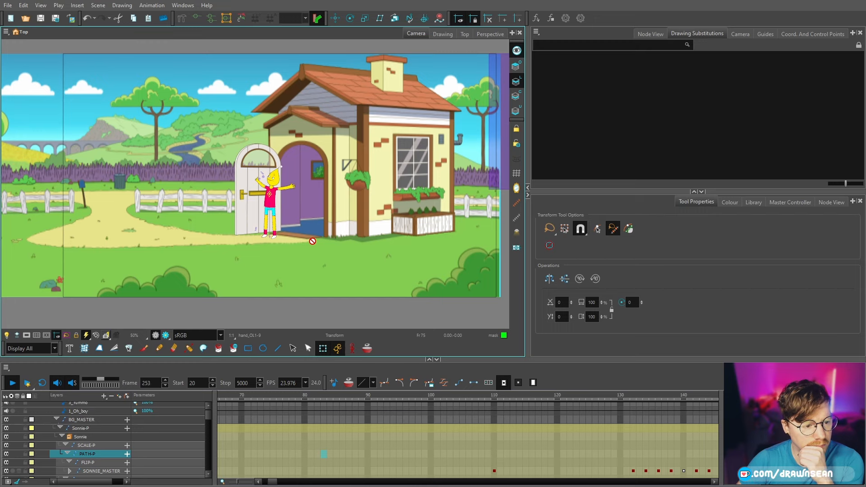
{"action": "left_click_drag", "start_coordinate": [315, 407], "coordinate": [360, 401]}
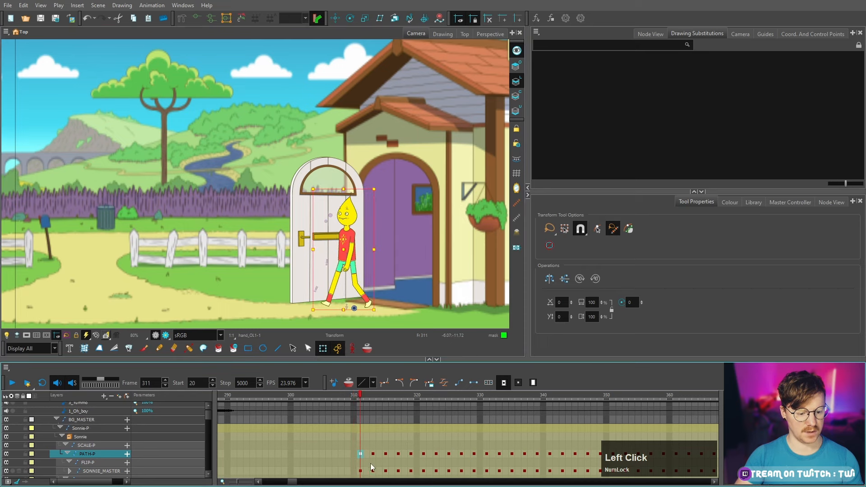
{"action": "scroll", "coordinate": [372, 276], "scroll_direction": "down", "scroll_amount": 1}
{"action": "scroll", "coordinate": [362, 299], "scroll_direction": "up", "scroll_amount": 2}
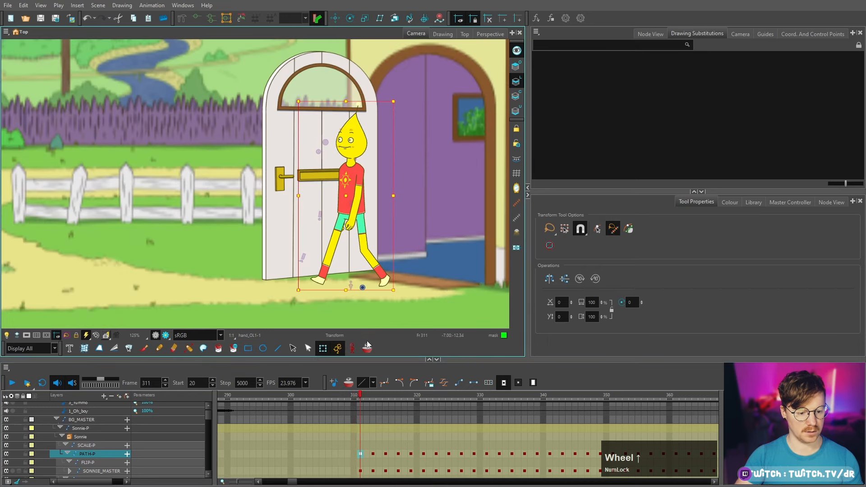
{"action": "left_click", "coordinate": [367, 349]}
{"action": "scroll", "coordinate": [356, 285], "scroll_direction": "up", "scroll_amount": 2}
{"action": "left_click_drag", "start_coordinate": [421, 281], "coordinate": [356, 287]}
{"action": "key", "text": "."}
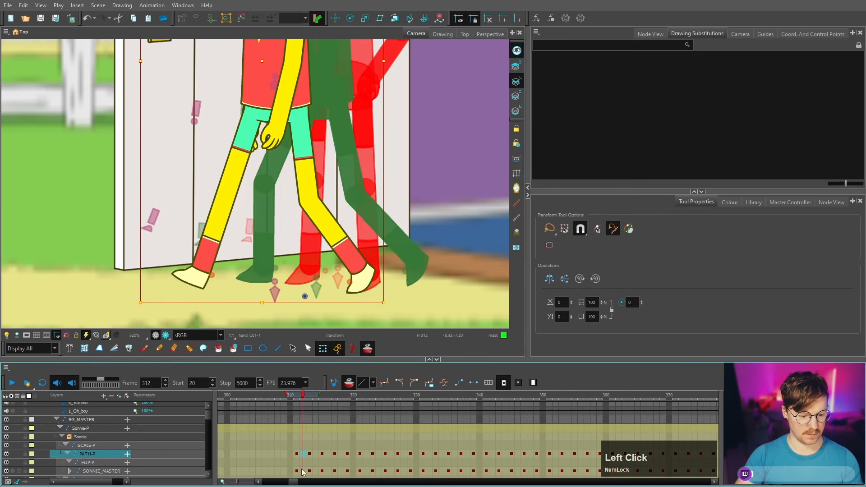
Delete PATH-P's in-between keyframes from frame 313 to 435, keeping the ones at 311 and 437.
{"action": "left_click_drag", "start_coordinate": [294, 483], "coordinate": [305, 482]}
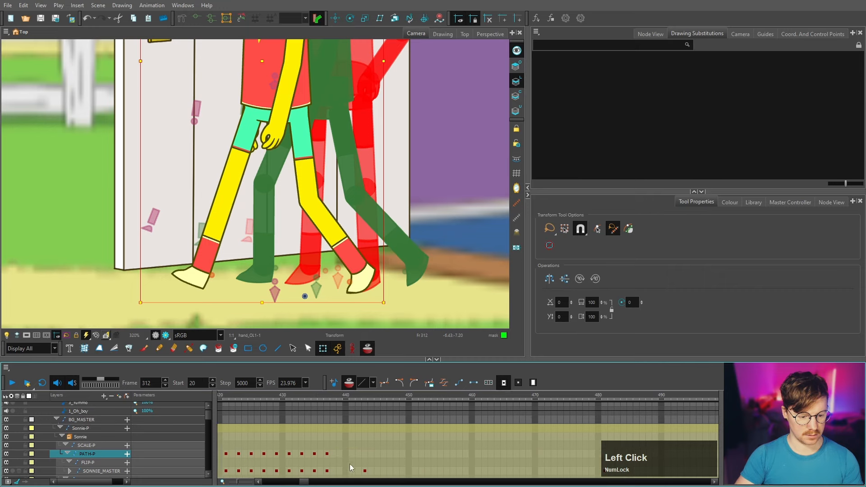
{"action": "left_click", "coordinate": [315, 453], "text": "shift"}
{"action": "key", "text": "F7"}
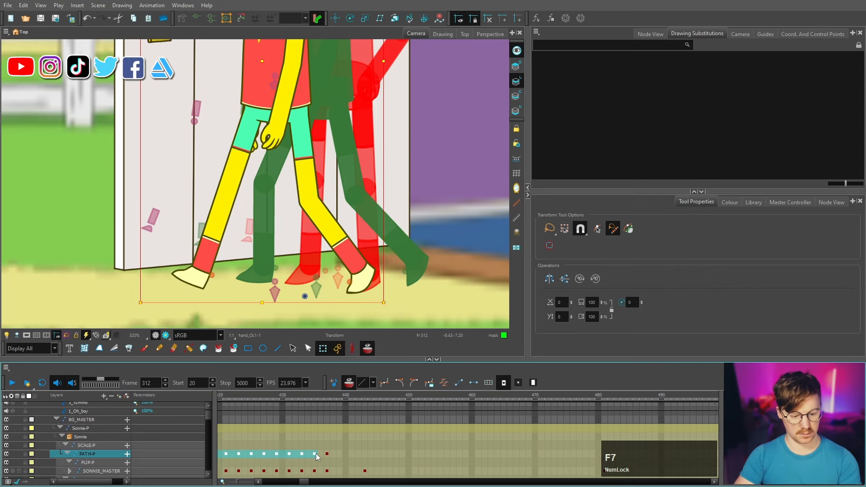
Convert PATH-P's motion between frames 311 and 437 into stop-motion keyframes on every second frame.
{"action": "left_click", "coordinate": [296, 454]}
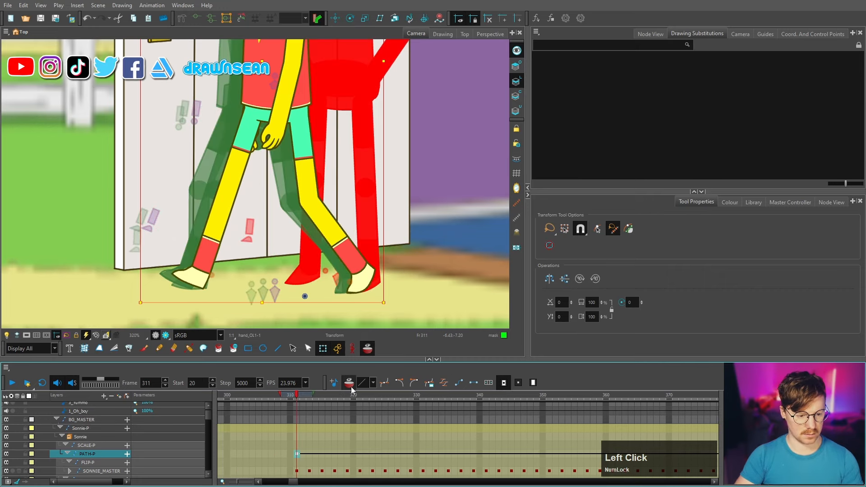
{"action": "left_click", "coordinate": [326, 454], "text": "shift"}
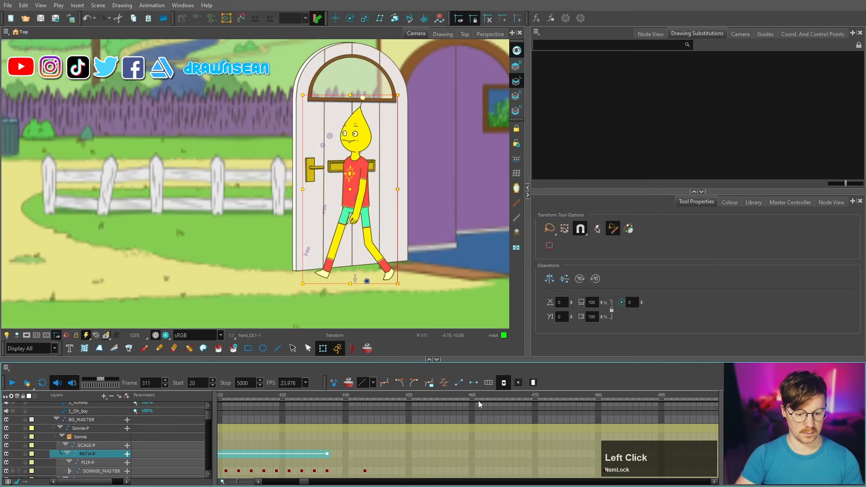
{"action": "left_click", "coordinate": [487, 383]}
{"action": "left_click", "coordinate": [448, 262]}
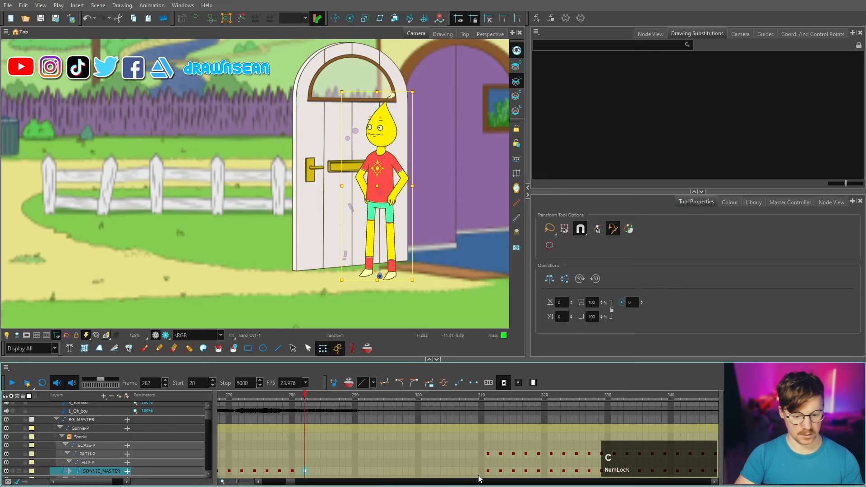
Copy SONNIE_MASTER's frame 282 pose to frame 305 and add stop-motion in-betweens at frames 307 and 309.
{"action": "left_click", "coordinate": [475, 471]}
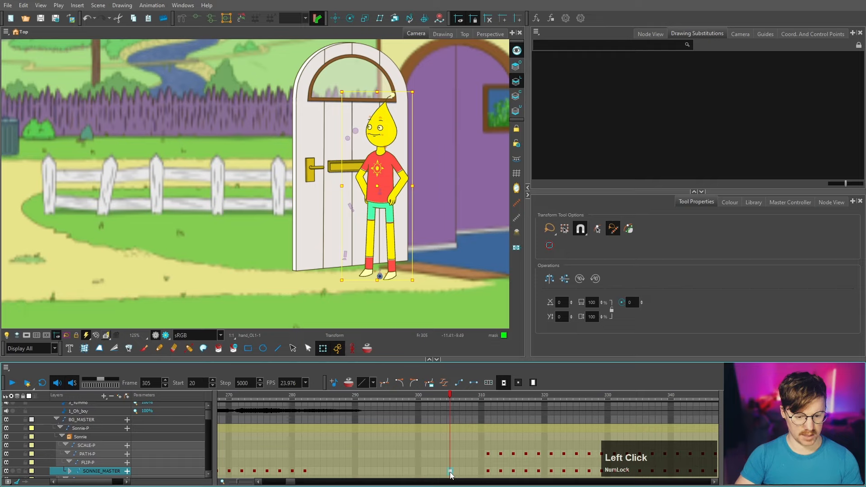
{"action": "left_click", "coordinate": [458, 472]}
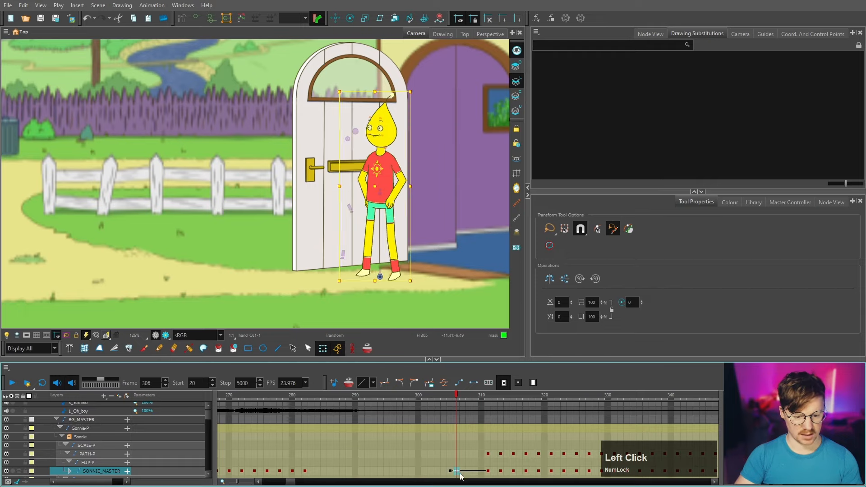
{"action": "left_click", "coordinate": [463, 472]}
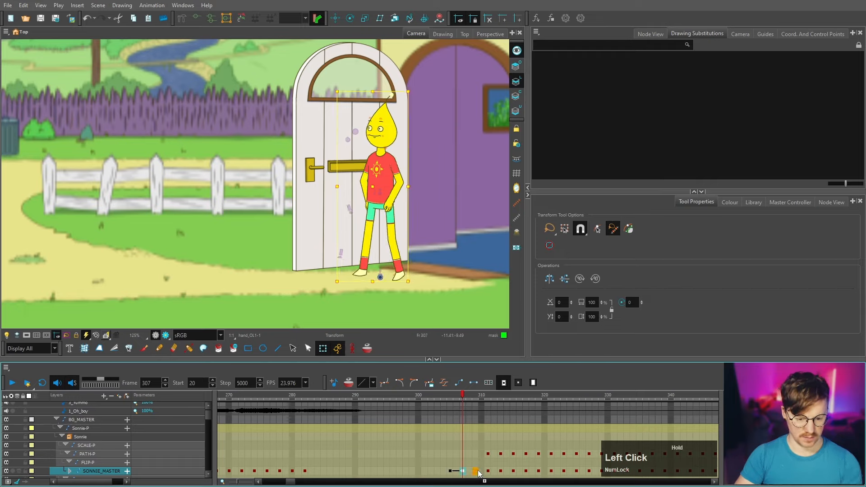
{"action": "left_click", "coordinate": [457, 472]}
{"action": "key", "text": "F6"}
{"action": "left_click_drag", "start_coordinate": [463, 475], "coordinate": [455, 475]}
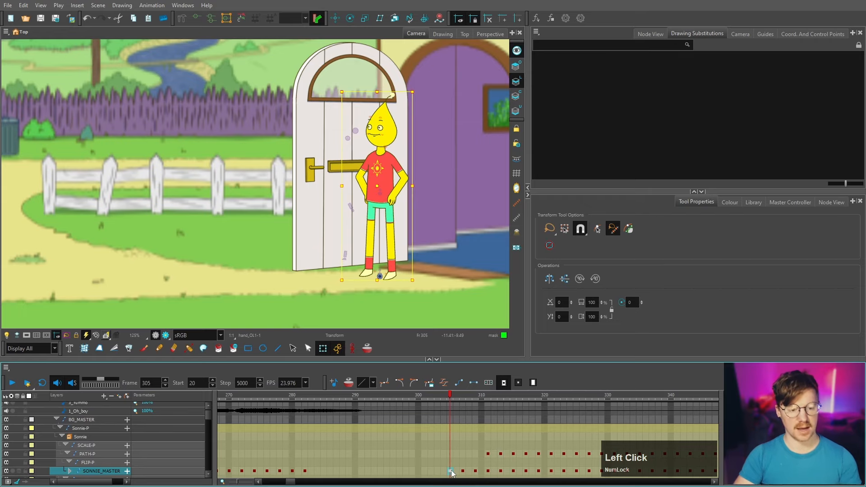
With onion skin on, nudge SONNIE_MASTER at frames 307 and 309 so the doorway-side foot lines up with the previous keyframe.
{"action": "left_click", "coordinate": [463, 472]}
{"action": "scroll", "coordinate": [393, 271], "scroll_direction": "up", "scroll_amount": 2}
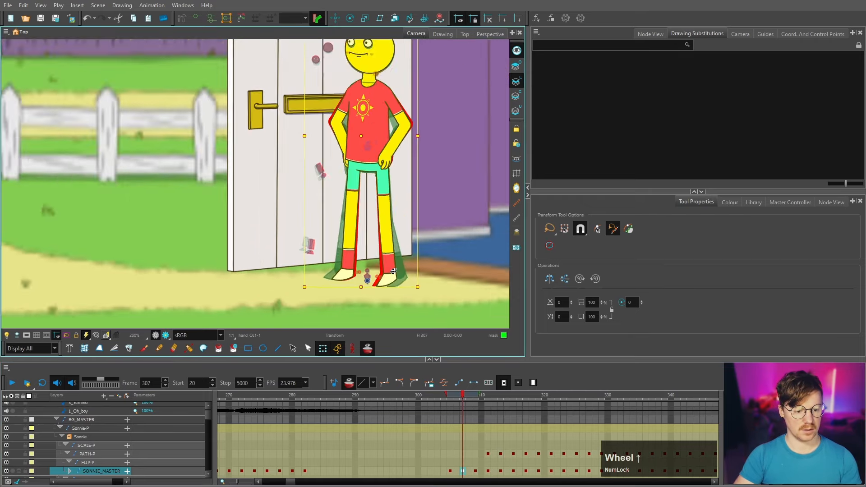
{"action": "scroll", "coordinate": [394, 271], "scroll_direction": "up", "scroll_amount": 3}
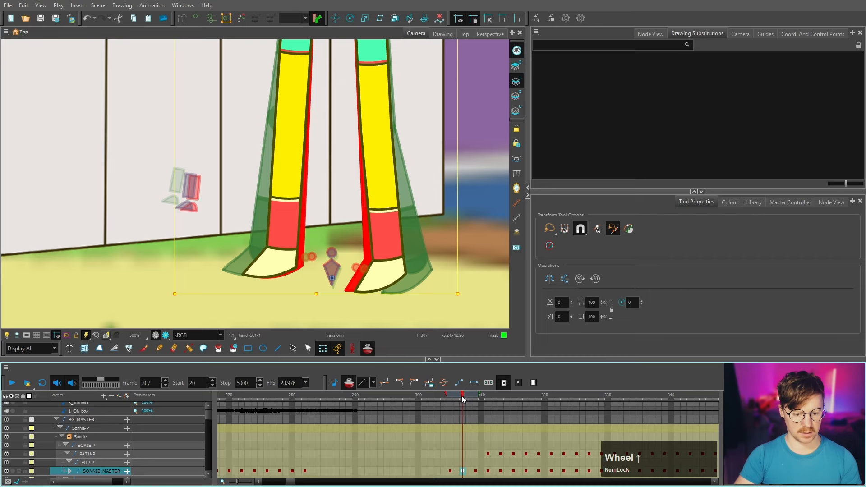
{"action": "left_click", "coordinate": [461, 396]}
{"action": "scroll", "coordinate": [367, 289], "scroll_direction": "up", "scroll_amount": 2}
{"action": "left_click", "coordinate": [365, 280]}
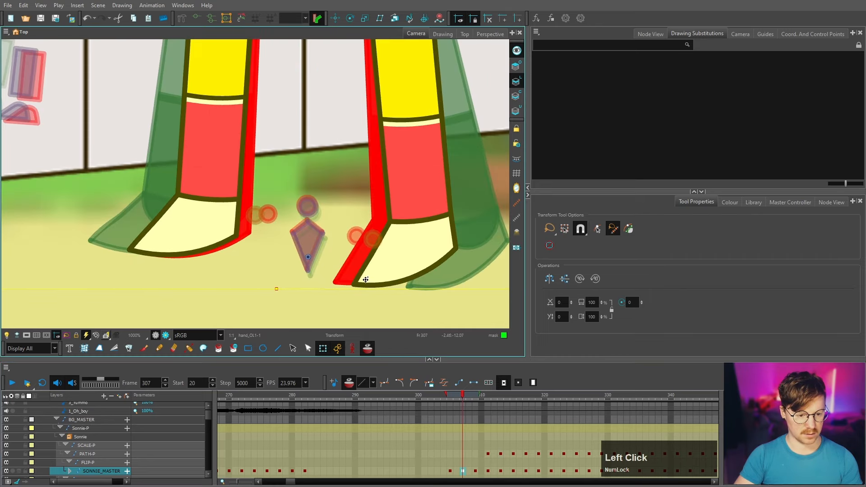
{"action": "left_click_drag", "start_coordinate": [365, 279], "coordinate": [352, 273]}
{"action": "key", "text": "period"}
{"action": "key", "text": "period"}
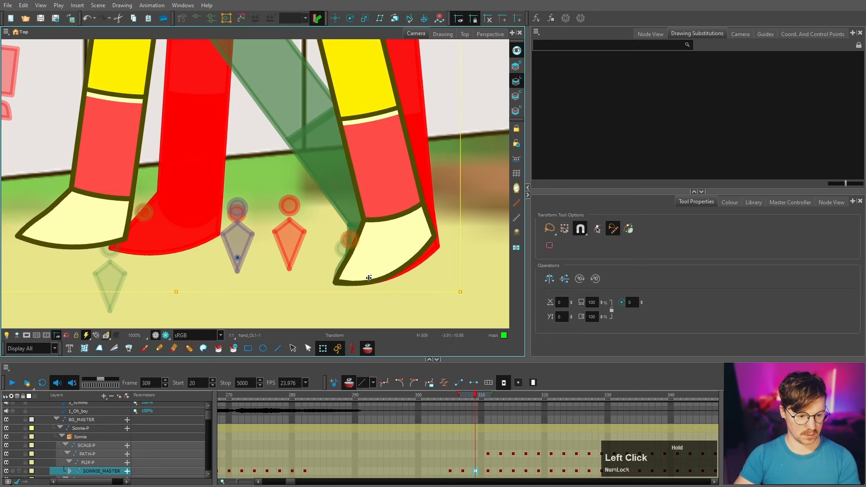
Play the walk from frame 305 and examine the last steps around frame 437.
{"action": "left_click", "coordinate": [16, 382]}
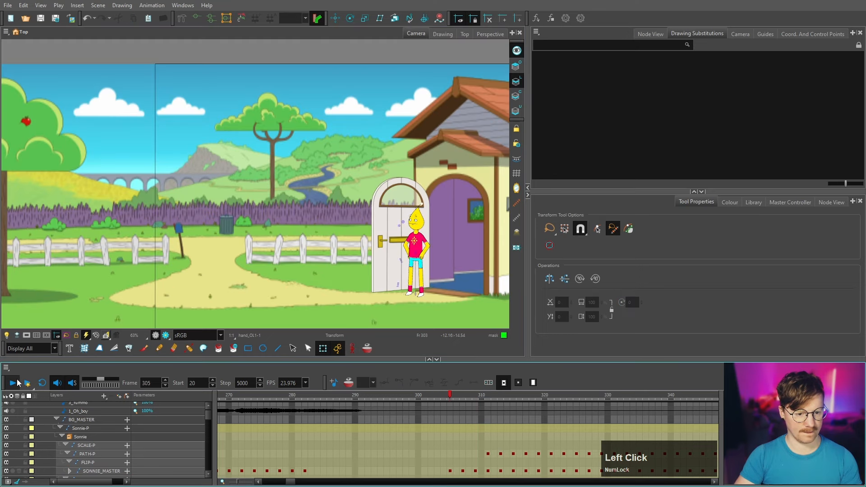
{"action": "scroll", "coordinate": [288, 189], "scroll_direction": "down", "scroll_amount": 4}
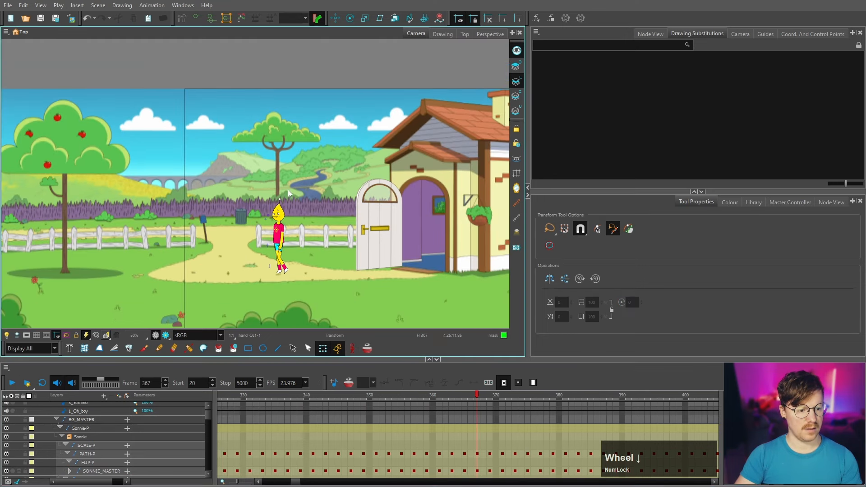
{"action": "scroll", "coordinate": [202, 196], "scroll_direction": "up", "scroll_amount": 2}
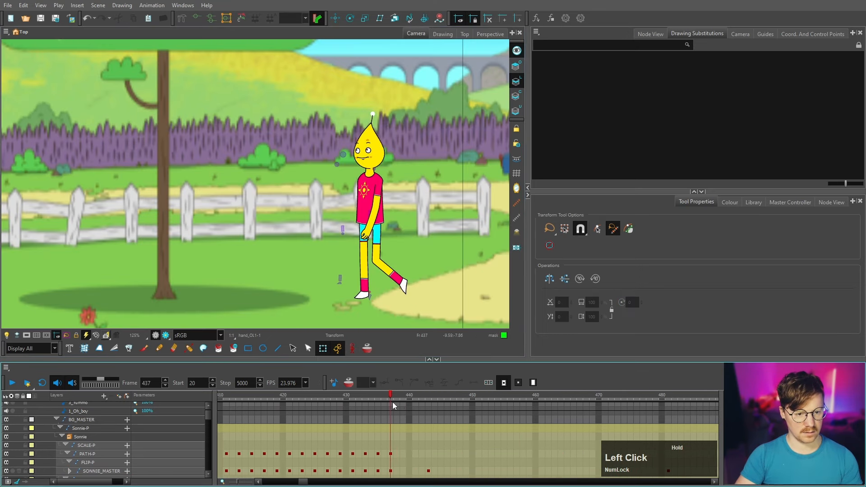
{"action": "left_click", "coordinate": [460, 407]}
{"action": "left_click", "coordinate": [505, 407]}
{"action": "left_click", "coordinate": [391, 420]}
{"action": "scroll", "coordinate": [402, 423], "scroll_direction": "up", "scroll_amount": 1}
{"action": "scroll", "coordinate": [402, 423], "scroll_direction": "down", "scroll_amount": 3}
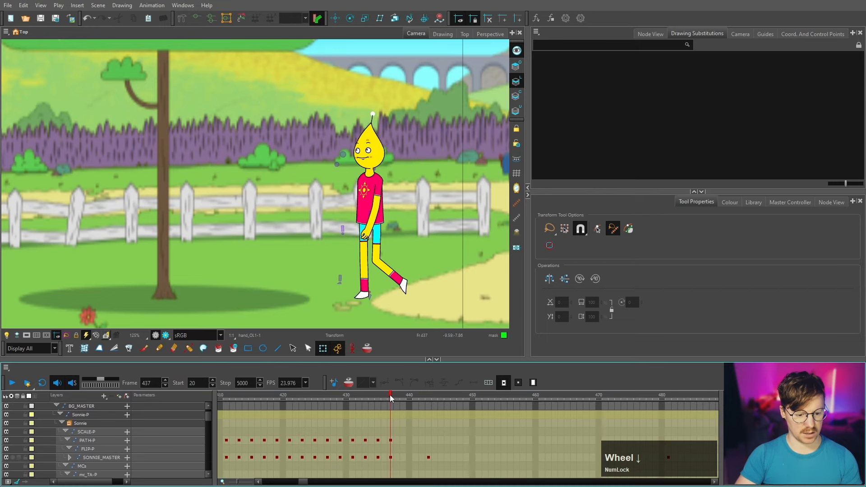
Make SONNIE_MASTER's keyframe at frame 437 a motion keyframe and delete PATH-P's keyframe on that frame.
{"action": "left_click", "coordinate": [390, 458]}
{"action": "scroll", "coordinate": [375, 317], "scroll_direction": "up", "scroll_amount": 3}
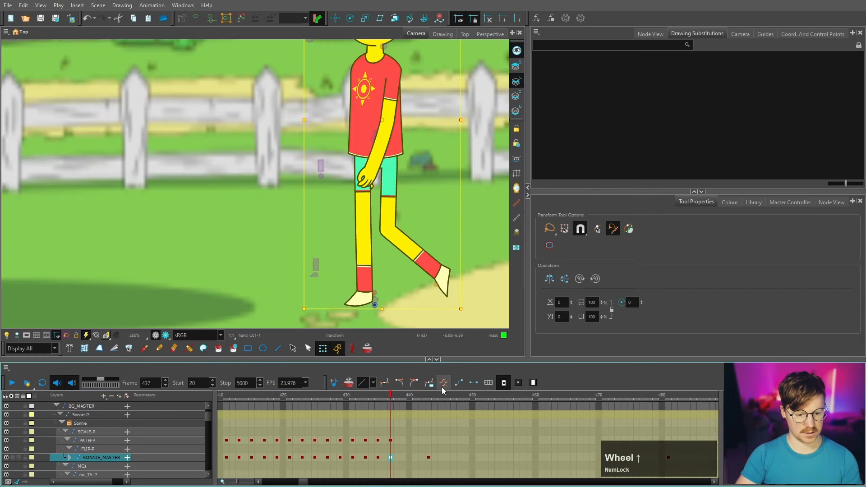
{"action": "left_click", "coordinate": [459, 383]}
{"action": "left_click", "coordinate": [390, 440]}
{"action": "key", "text": "F7"}
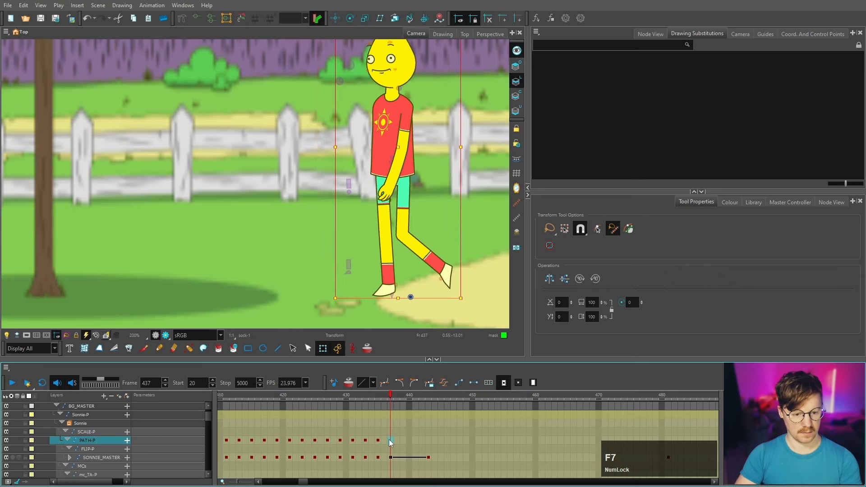
With onion skin on, shift SONNIE_MASTER at frame 437 to line its planted foot up with the previous keyframe, and delay the next keyframe to 445.
{"action": "left_click", "coordinate": [391, 457]}
{"action": "scroll", "coordinate": [383, 289], "scroll_direction": "up", "scroll_amount": 5}
{"action": "mouse_move", "coordinate": [383, 286]}
{"action": "left_mouse_down"}
{"action": "mouse_move", "coordinate": [319, 280]}
{"action": "mouse_move", "coordinate": [331, 287]}
{"action": "left_mouse_up"}
{"action": "left_click", "coordinate": [368, 348]}
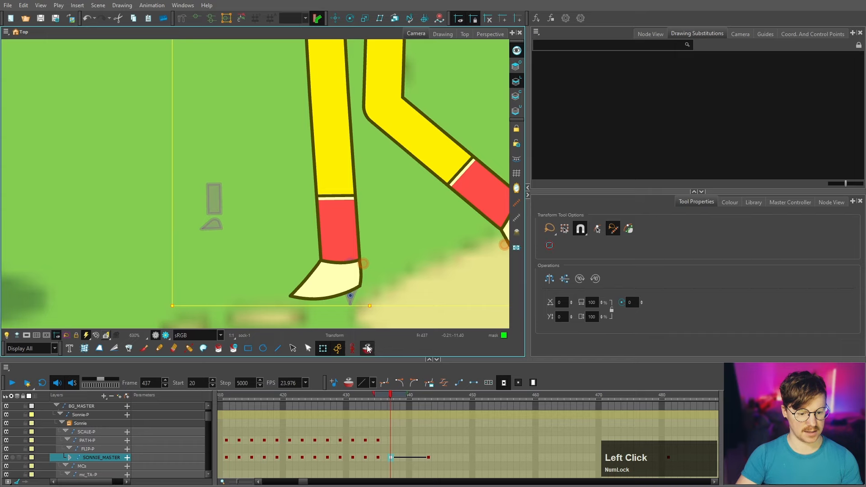
{"action": "scroll", "coordinate": [348, 307], "scroll_direction": "up", "scroll_amount": 1}
{"action": "left_click_drag", "start_coordinate": [332, 284], "coordinate": [301, 283]}
{"action": "key", "text": "apostrophe"}
{"action": "scroll", "coordinate": [338, 284], "scroll_direction": "down", "scroll_amount": 2}
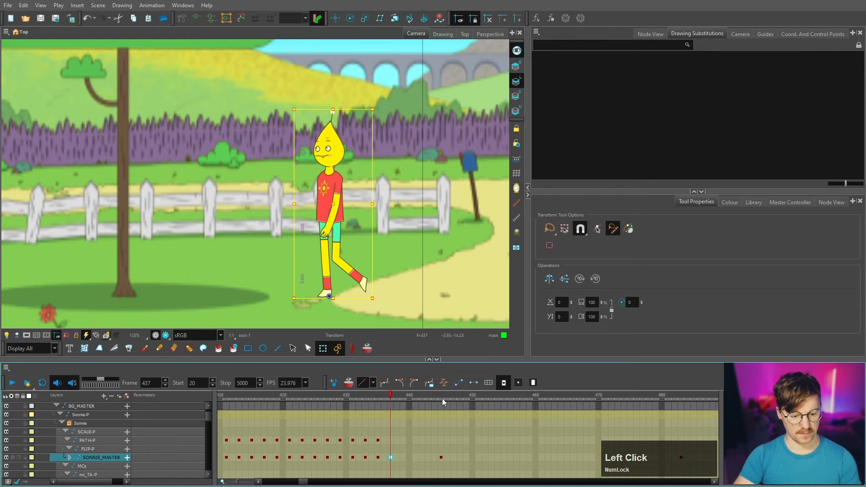
Add SONNIE_MASTER in-between keyframes at frames 439, 441 and 443, and make the keyframes from 437 to 445 stop-motion.
{"action": "left_click", "coordinate": [422, 458]}
{"action": "key", "text": "F6"}
{"action": "left_click", "coordinate": [428, 458]}
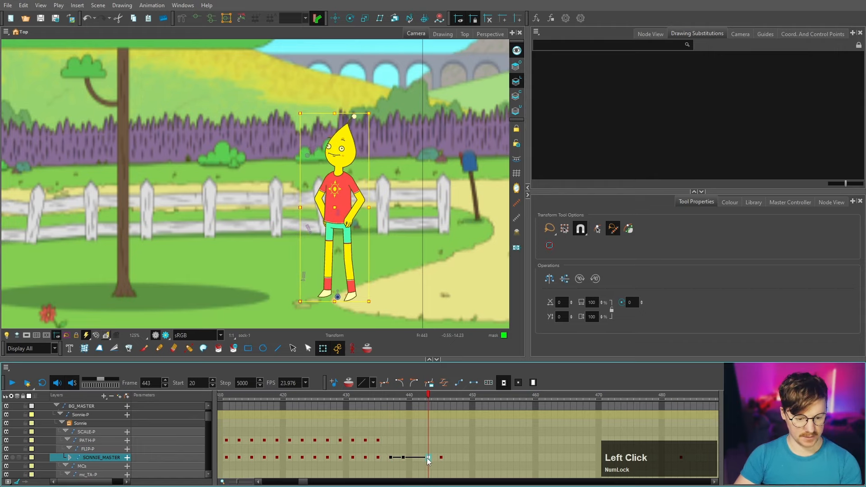
{"action": "key", "text": "F6"}
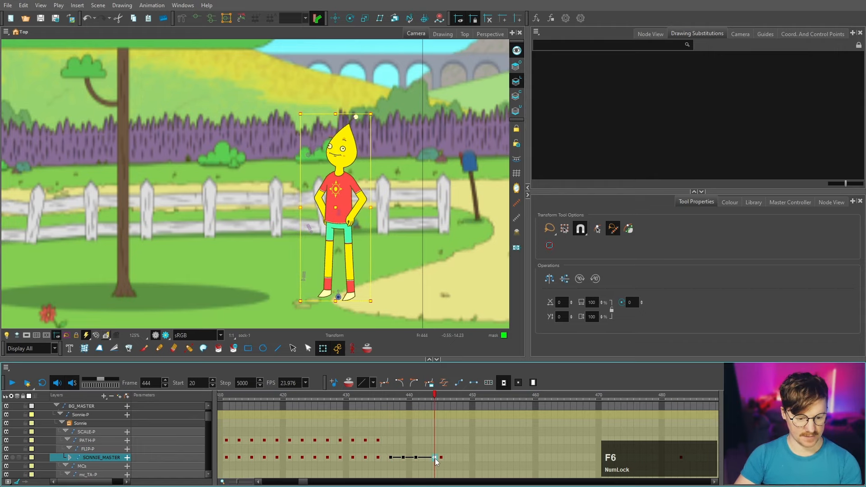
{"action": "left_click", "coordinate": [389, 458]}
{"action": "left_click", "coordinate": [443, 458], "text": "shift"}
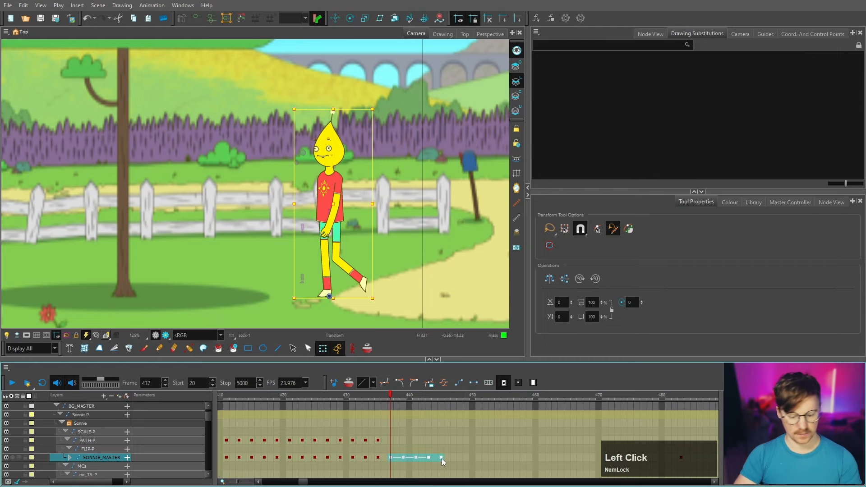
{"action": "key", "text": "ctrl+l"}
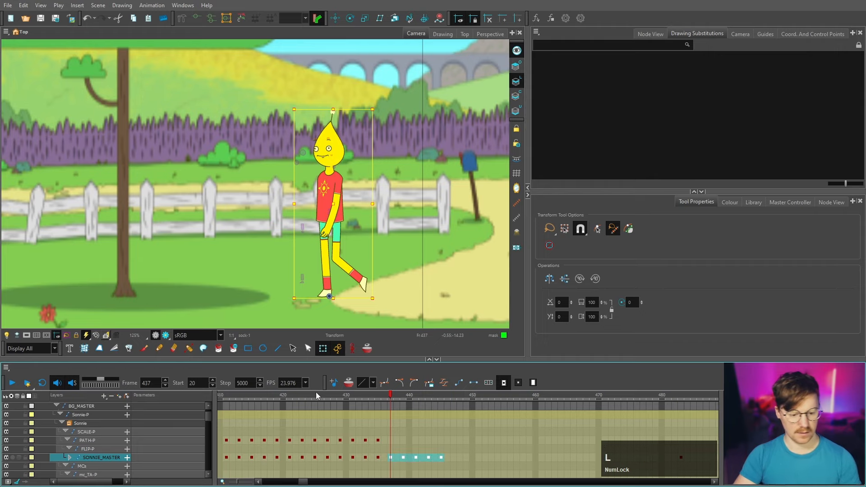
Play the change into the hands-on-hips pose, and undo the latest in-between keyframes on SONNIE_MASTER.
{"action": "left_click", "coordinate": [13, 383]}
{"action": "key", "text": "ctrl+z"}
{"action": "key", "text": "ctrl+z"}
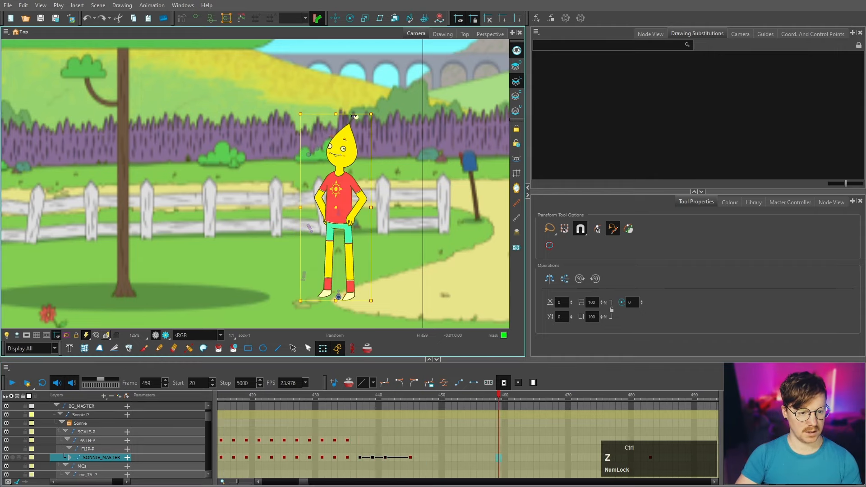
{"action": "key", "text": "ctrl+z"}
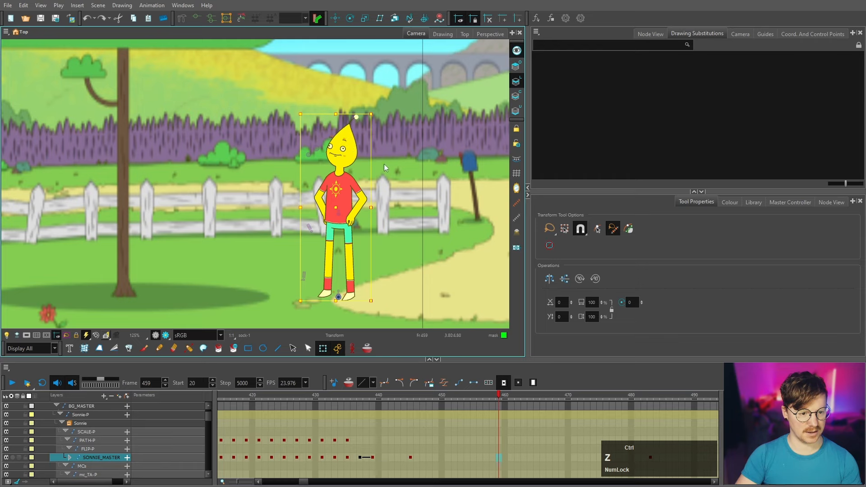
{"action": "key", "text": "ctrl+z"}
{"action": "key", "text": "ctrl+z"}
Add SONNIE_MASTER in-between keyframes at frames 441 and 443, place the hands-on-hips keyframe at 445, and make them stop-motion.
{"action": "left_click", "coordinate": [372, 457]}
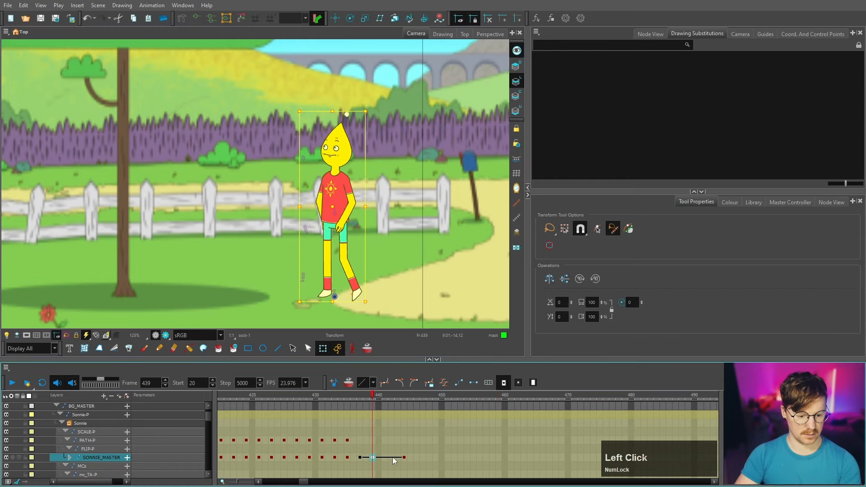
{"action": "left_click", "coordinate": [386, 458]}
{"action": "key", "text": "F6"}
{"action": "left_click", "coordinate": [397, 457]}
{"action": "key", "text": "F6"}
{"action": "left_click", "coordinate": [404, 457]}
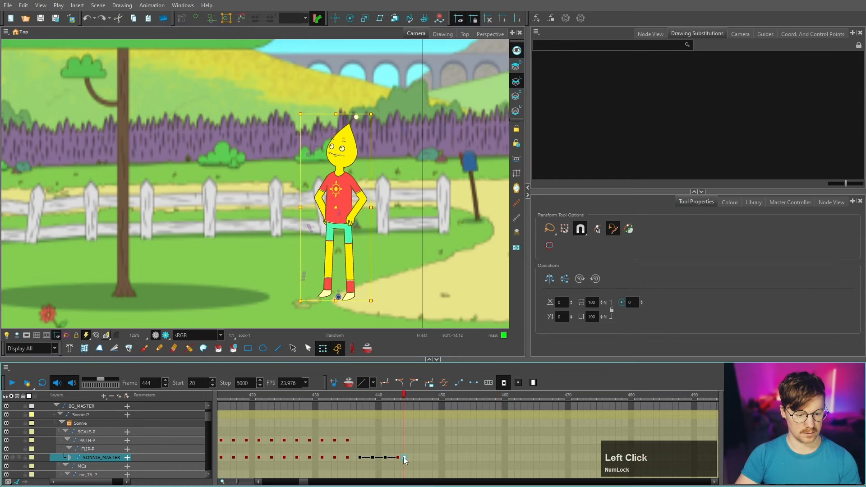
{"action": "left_click_drag", "start_coordinate": [414, 456], "coordinate": [410, 458]}
{"action": "left_click", "coordinate": [397, 456]}
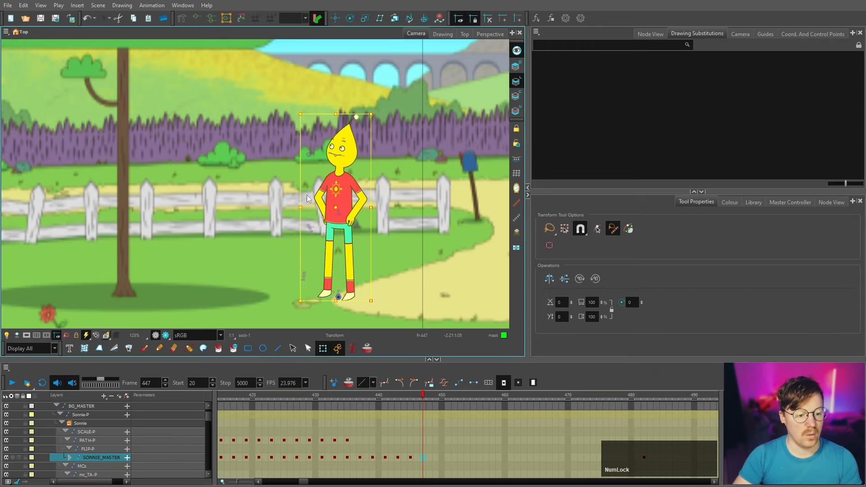
Delete SONNIE_MASTER's in-between keyframes at frames 439, 441 and 443.
{"action": "left_click_drag", "start_coordinate": [386, 397], "coordinate": [411, 399]}
{"action": "left_click_drag", "start_coordinate": [399, 458], "coordinate": [366, 457]}
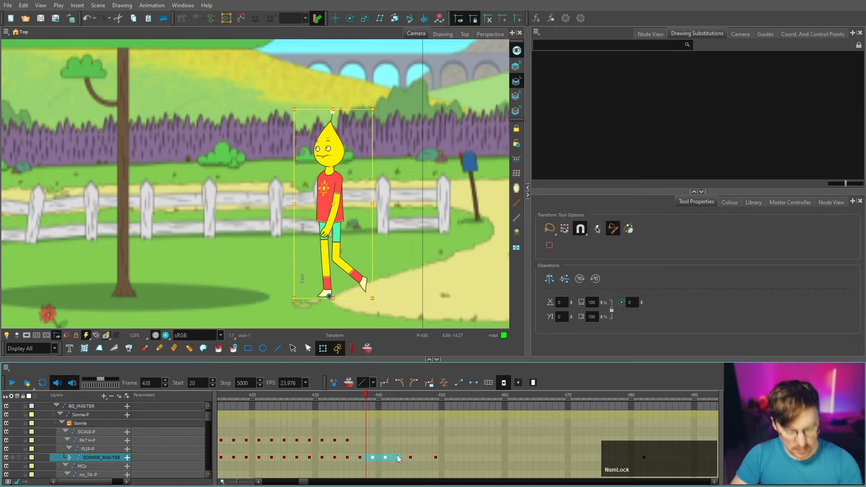
{"action": "key", "text": "F7"}
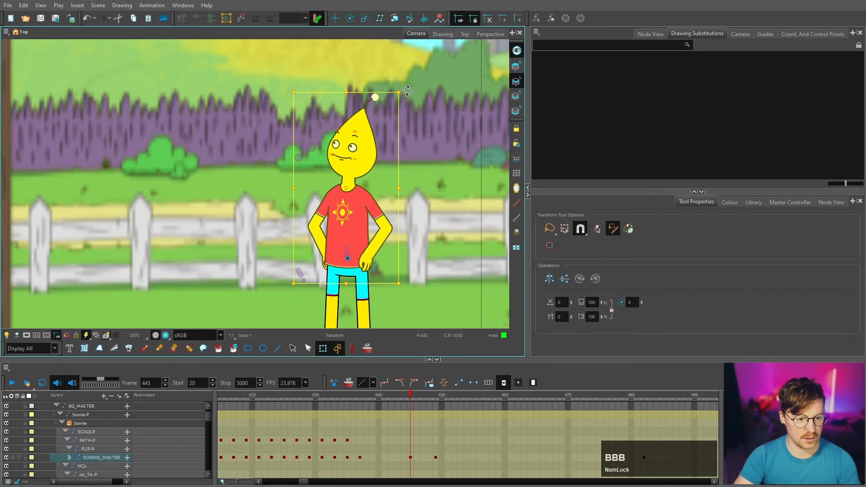
At frame 445, tilt the character's upper body and head slightly toward the tree and select the arm to match the pose.
{"action": "left_click_drag", "start_coordinate": [403, 90], "coordinate": [383, 86]}
{"action": "left_click", "coordinate": [366, 139]}
{"action": "key", "text": "b"}
{"action": "left_click", "coordinate": [354, 266]}
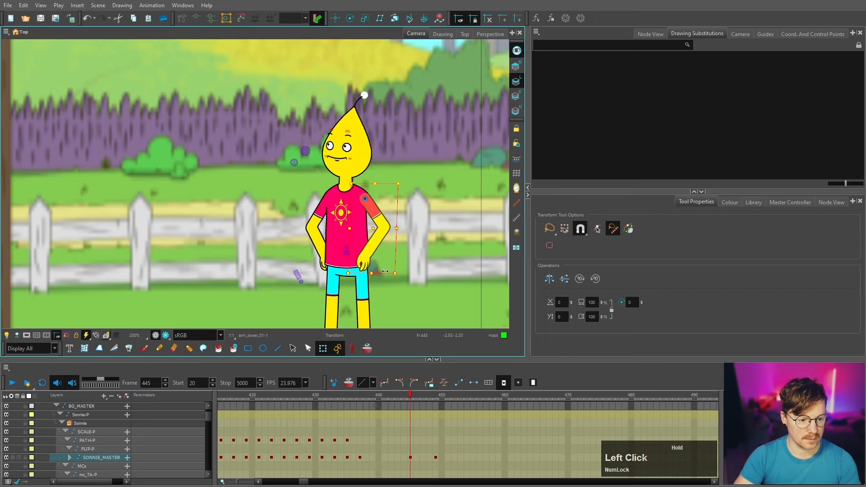
Rebuild SONNIE_MASTER's stop-motion in-betweens at frames 439, 441 and 443, and add another at frame 447.
{"action": "left_click", "coordinate": [374, 458]}
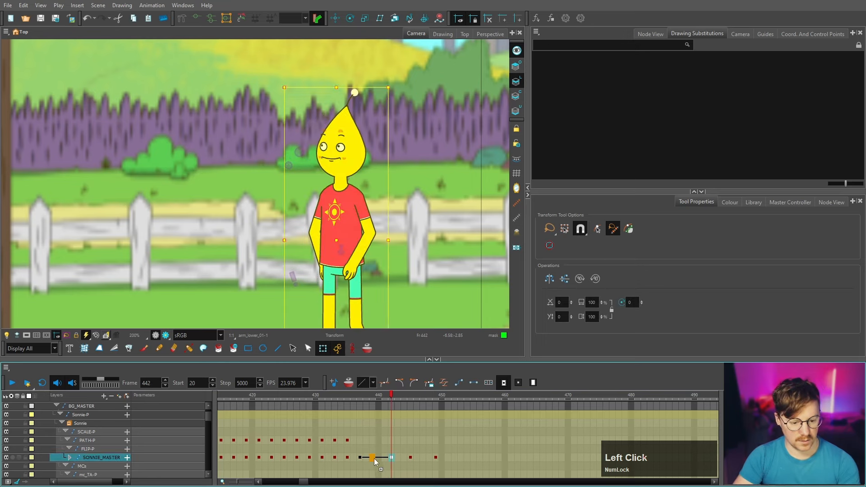
{"action": "left_click", "coordinate": [372, 458]}
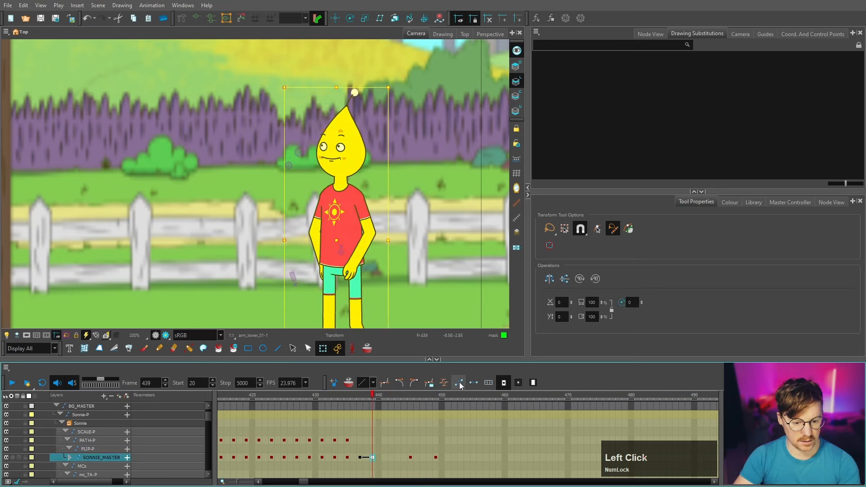
{"action": "left_click", "coordinate": [385, 458]}
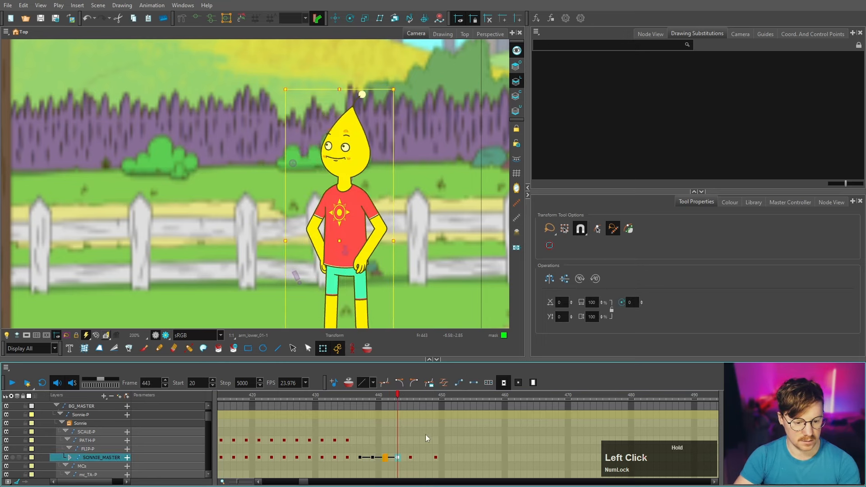
{"action": "left_click", "coordinate": [410, 456]}
{"action": "left_click", "coordinate": [459, 383]}
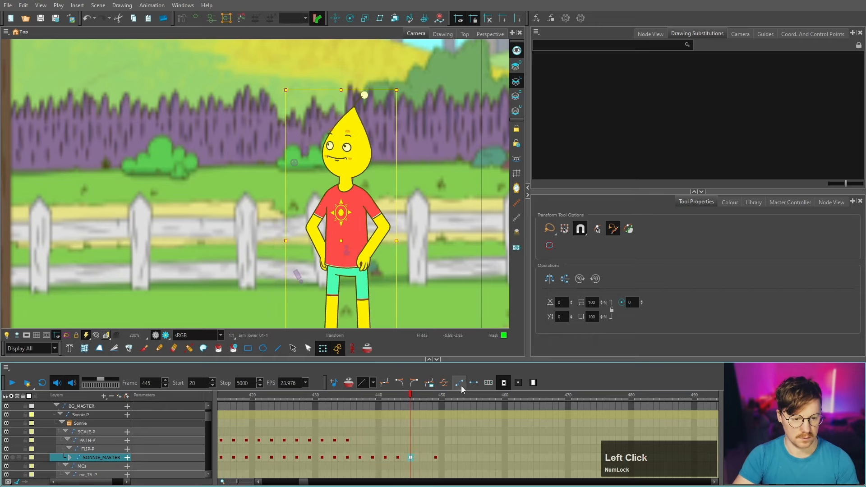
{"action": "left_click", "coordinate": [430, 457]}
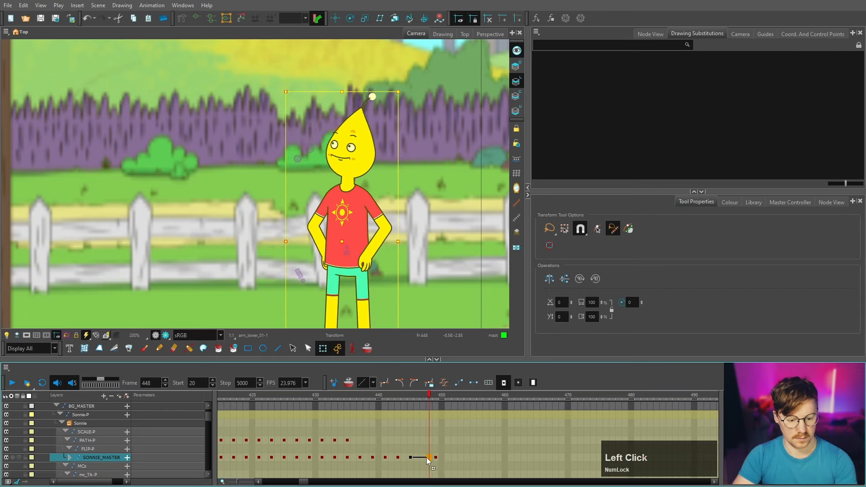
{"action": "left_click", "coordinate": [410, 457]}
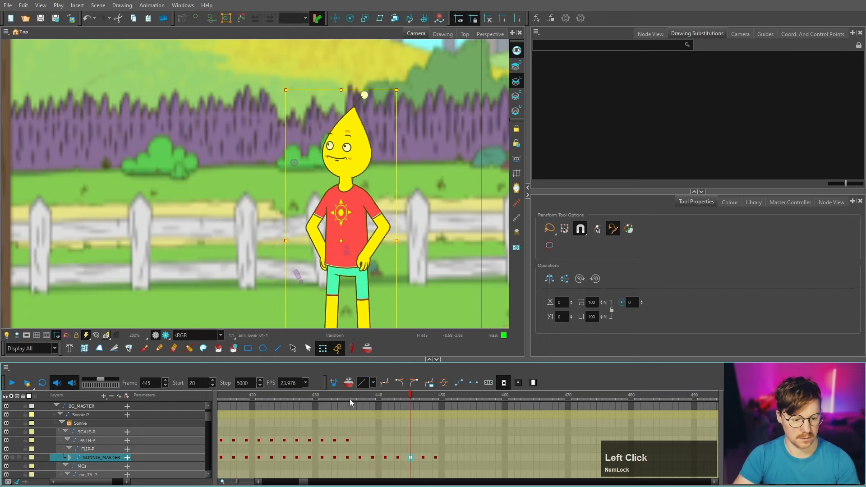
Play the transition from the end of the walk into the hands-on-hips pose to examine its timing.
{"action": "key", "text": "period"}
{"action": "scroll", "coordinate": [8, 424], "scroll_direction": "up", "scroll_amount": 1}
{"action": "left_click", "coordinate": [7, 406]}
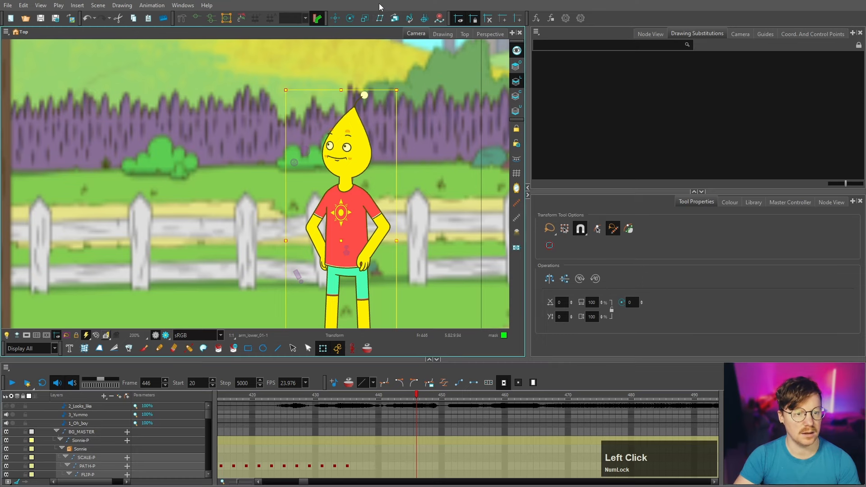
{"action": "left_click", "coordinate": [12, 383]}
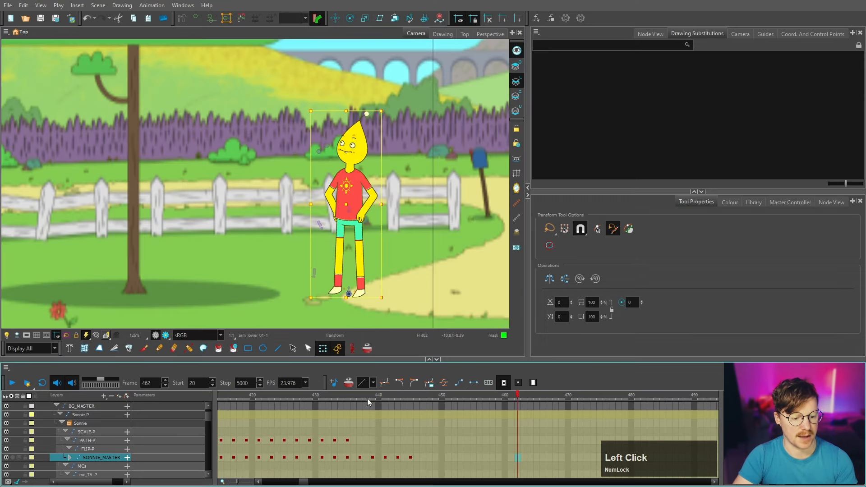
Select HEAD_MASTER near the end of the walk and delay its keyframes after frame 437 by two frames.
{"action": "left_click_drag", "start_coordinate": [367, 399], "coordinate": [354, 394]}
{"action": "left_click", "coordinate": [360, 117]}
{"action": "scroll", "coordinate": [359, 116], "scroll_direction": "up", "scroll_amount": 3}
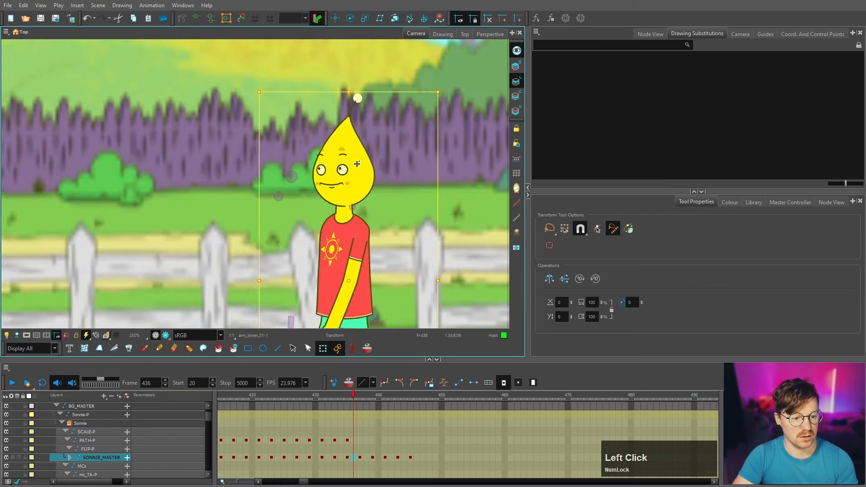
{"action": "key", "text": "b"}
{"action": "key", "text": "b"}
{"action": "key", "text": "b"}
{"action": "key", "text": "o"}
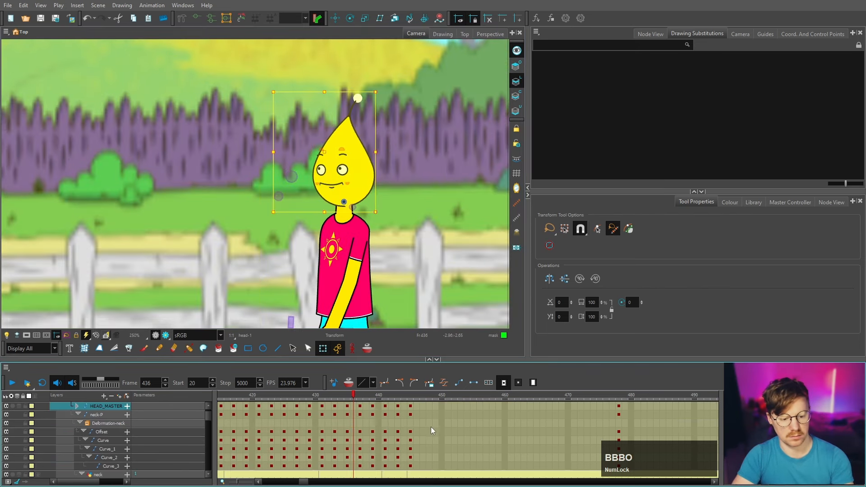
{"action": "left_click", "coordinate": [373, 406]}
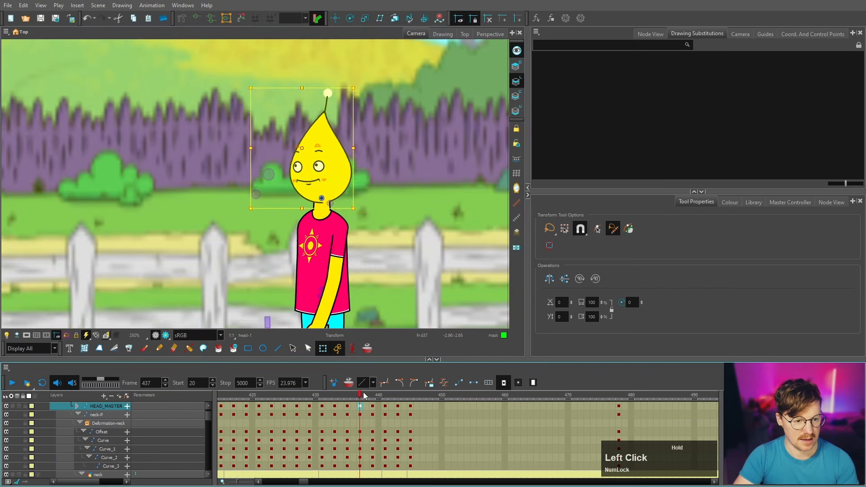
{"action": "key", "text": "="}
Interpolate HEAD_MASTER from frame 439, add an in-between keyframe at frame 441, and return its transition keyframes to stop-motion.
{"action": "left_click", "coordinate": [459, 385]}
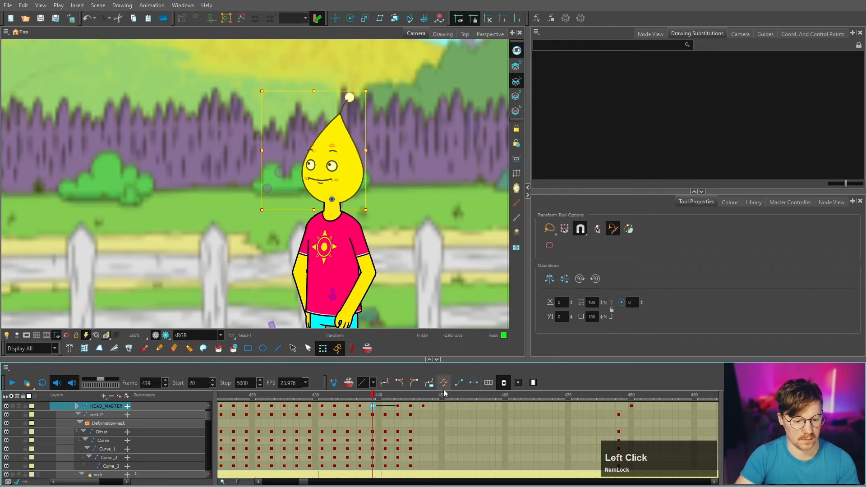
{"action": "left_click", "coordinate": [384, 407]}
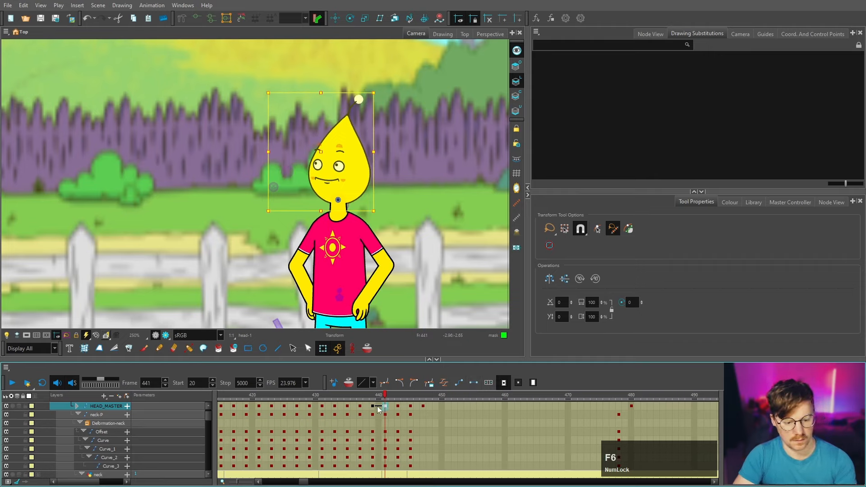
{"action": "left_click", "coordinate": [373, 406]}
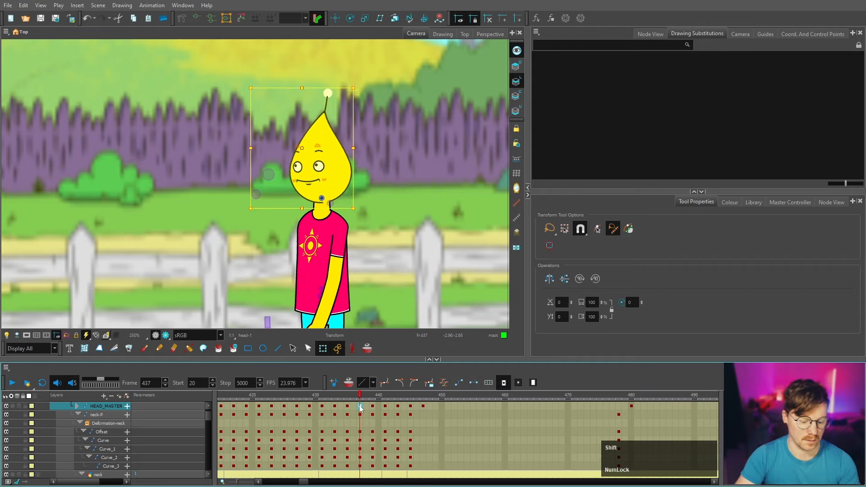
{"action": "left_click_drag", "start_coordinate": [361, 408], "coordinate": [413, 404]}
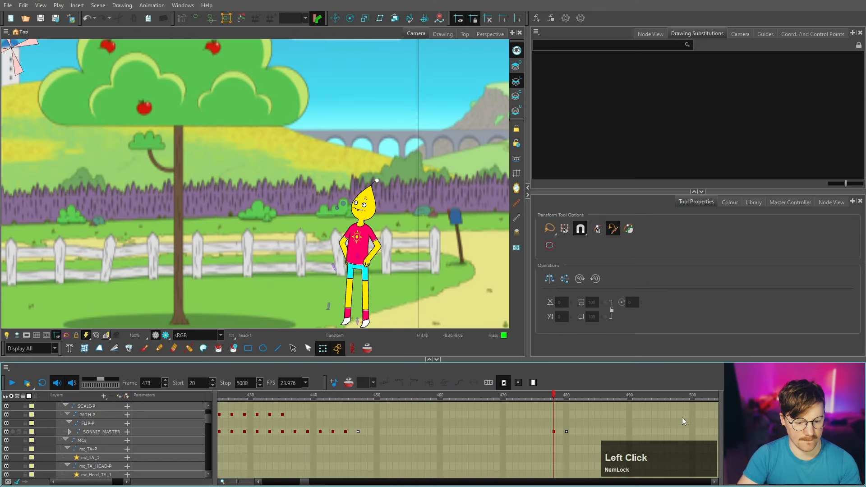
Compare the head pose at frames 478 and 480, and move the delayed head keyframe back to frame 478.
{"action": "left_click", "coordinate": [566, 397]}
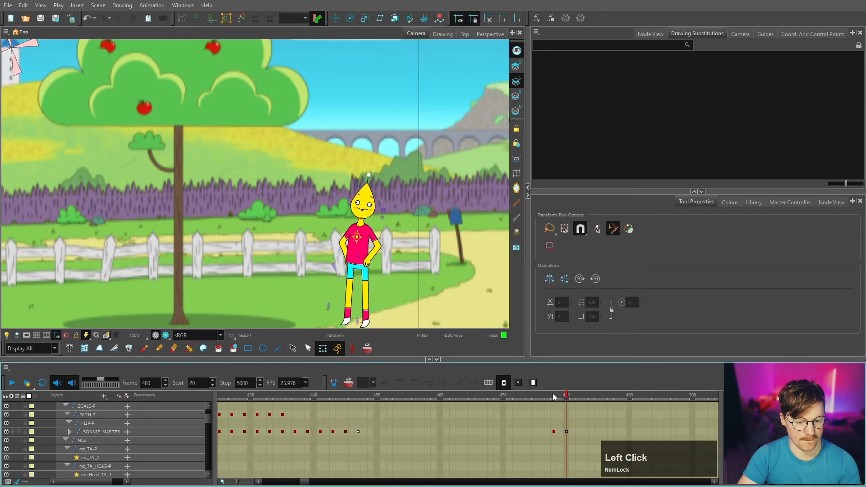
{"action": "left_click", "coordinate": [554, 396]}
{"action": "left_click_drag", "start_coordinate": [366, 392], "coordinate": [554, 406]}
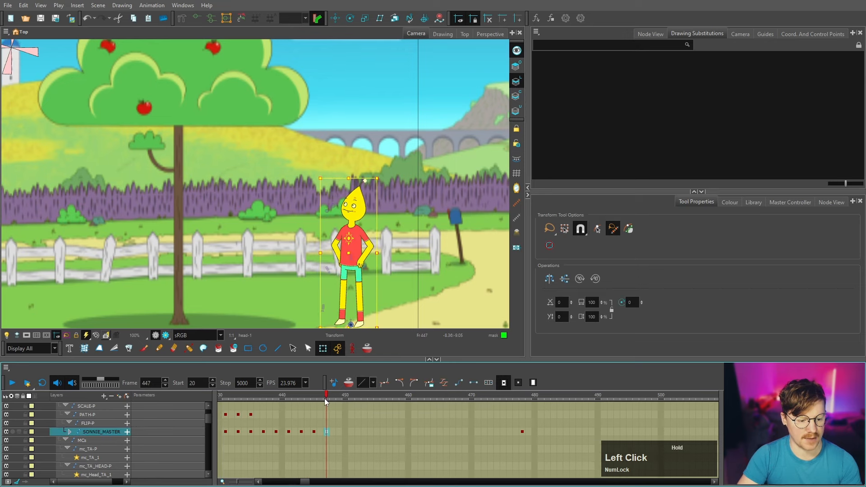
With onion skin on, nudge SONNIE_MASTER at frame 478 so both feet line up with the previous pose.
{"action": "left_click", "coordinate": [361, 270]}
{"action": "left_click", "coordinate": [367, 350]}
{"action": "scroll", "coordinate": [368, 327], "scroll_direction": "up", "scroll_amount": 8}
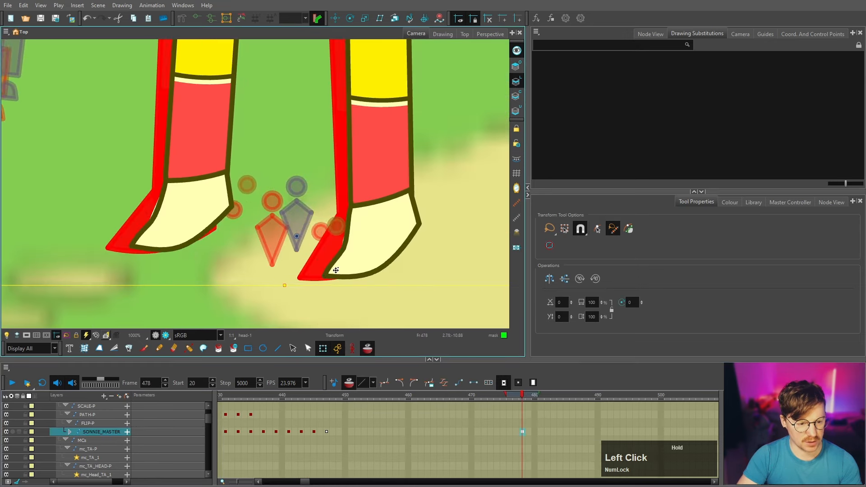
{"action": "scroll", "coordinate": [318, 274], "scroll_direction": "down", "scroll_amount": 10}
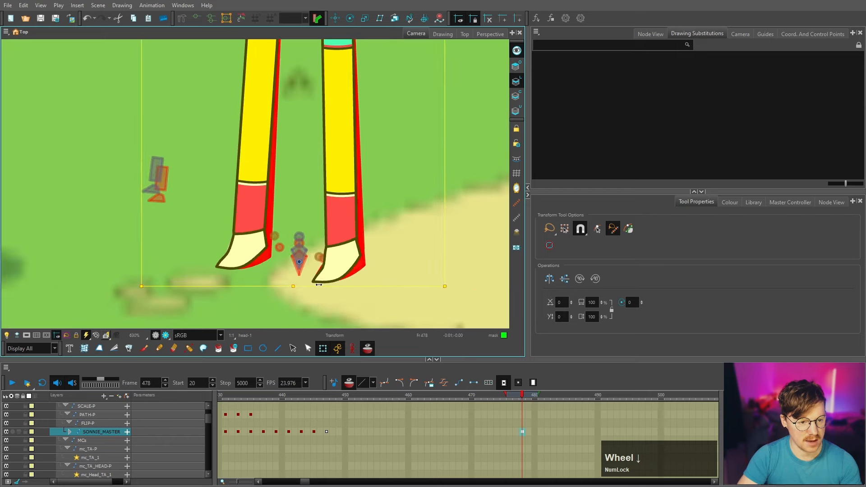
Play back and scrub the walk-to-standing transition from frame 435 to check its timing against the dialogue.
{"action": "left_click", "coordinate": [365, 198]}
{"action": "scroll", "coordinate": [363, 199], "scroll_direction": "up", "scroll_amount": 3}
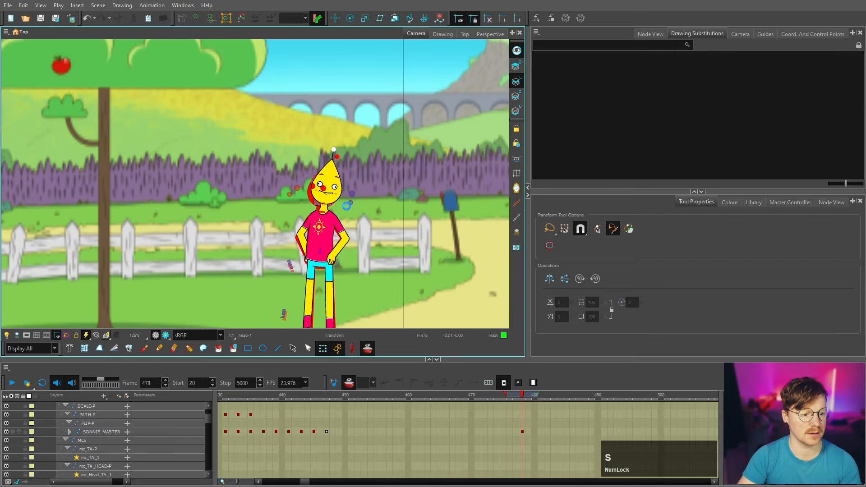
{"action": "scroll", "coordinate": [310, 411], "scroll_direction": "up", "scroll_amount": 2}
{"action": "left_click_drag", "start_coordinate": [311, 395], "coordinate": [251, 397]}
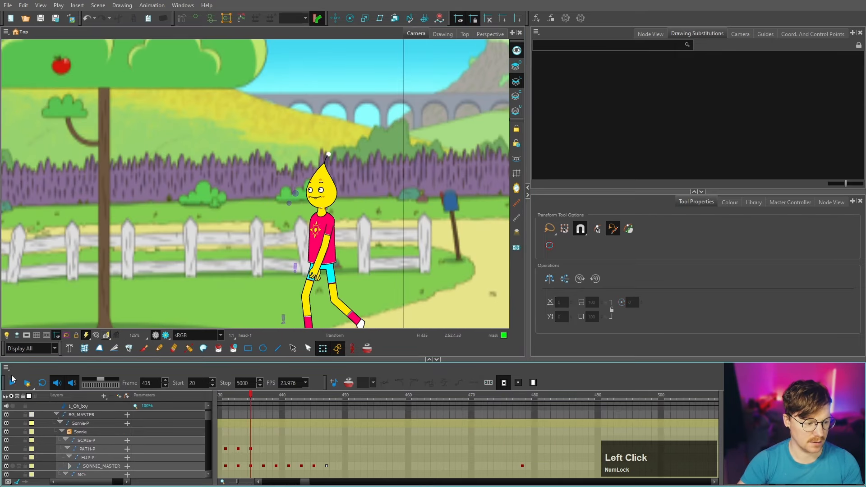
{"action": "left_click", "coordinate": [541, 395]}
{"action": "scroll", "coordinate": [417, 467], "scroll_direction": "down", "scroll_amount": 2}
{"action": "left_click_drag", "start_coordinate": [304, 396], "coordinate": [420, 405]}
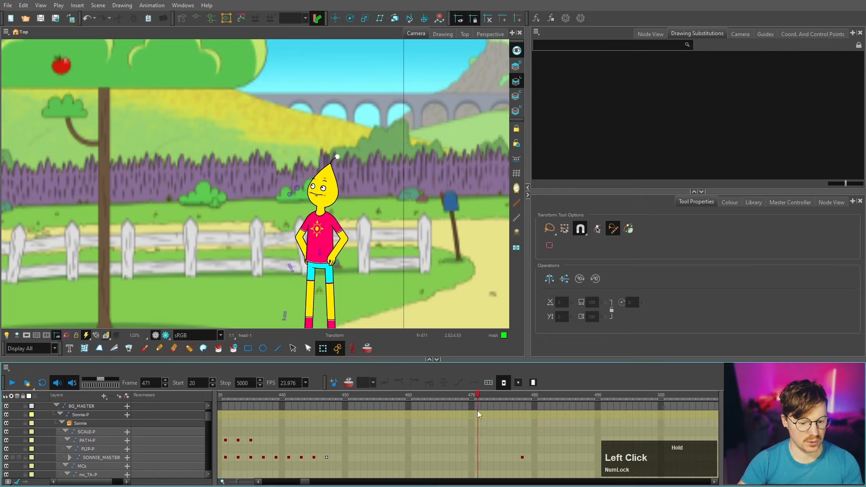
{"action": "left_click_drag", "start_coordinate": [478, 410], "coordinate": [473, 434]}
Shift the sound clip in the 2_Looks_like layer so it starts at frame 445, and apply the change.
{"action": "scroll", "coordinate": [473, 436], "scroll_direction": "up", "scroll_amount": 1}
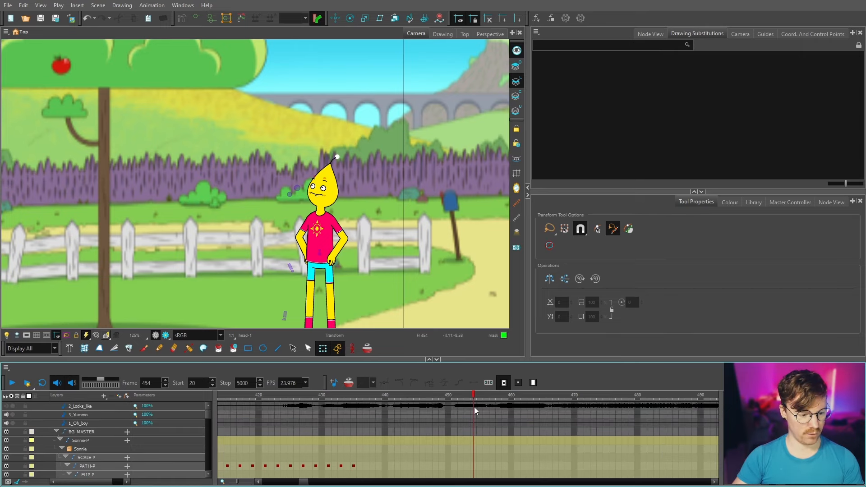
{"action": "double_click", "coordinate": [108, 405]}
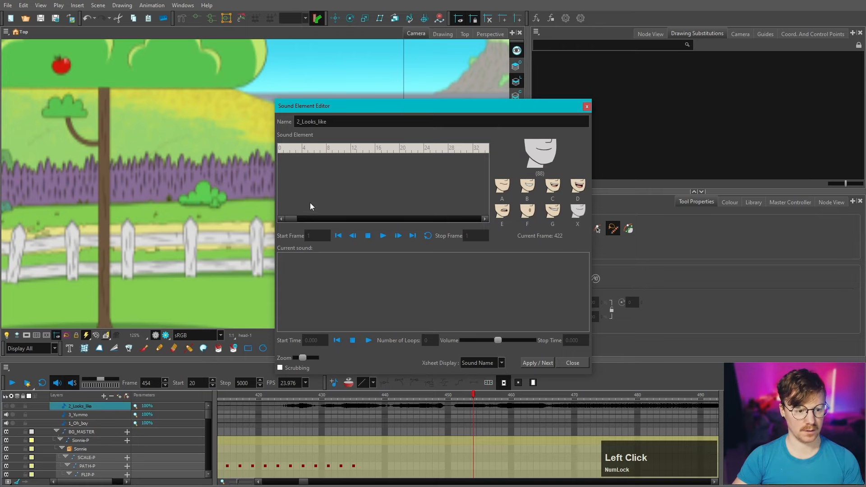
{"action": "left_click_drag", "start_coordinate": [302, 219], "coordinate": [443, 223]}
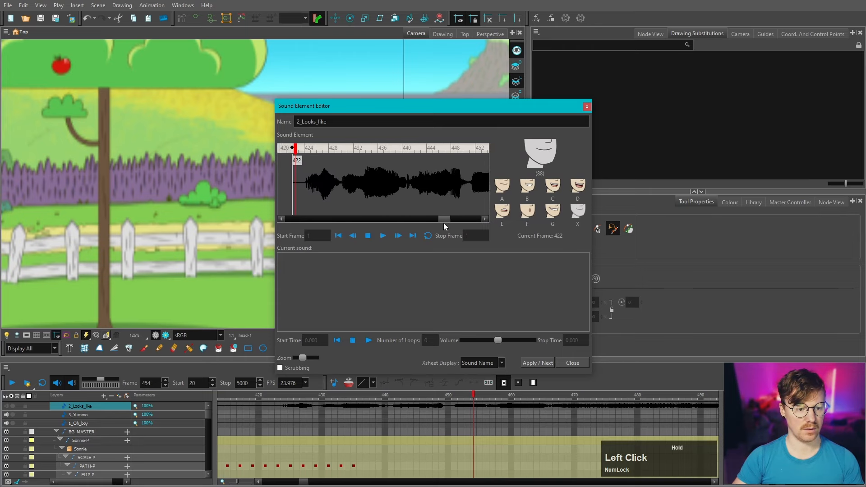
{"action": "left_click", "coordinate": [372, 192]}
{"action": "left_click_drag", "start_coordinate": [372, 192], "coordinate": [485, 194]}
{"action": "left_click", "coordinate": [537, 364]}
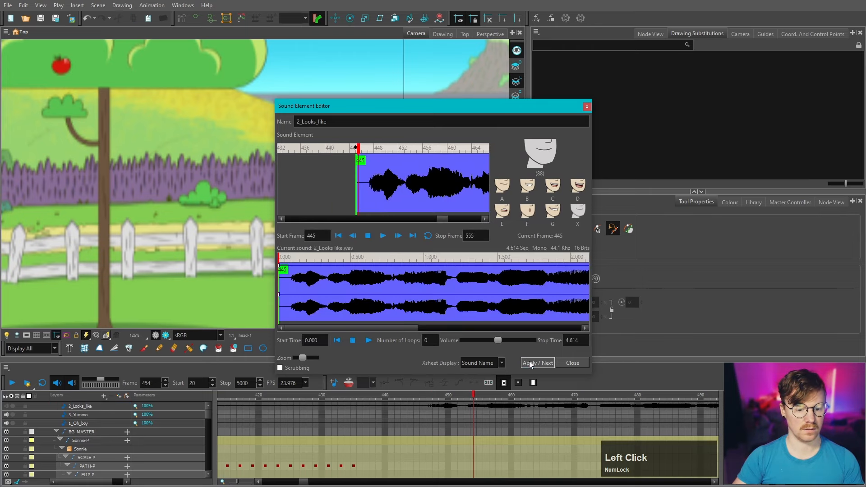
{"action": "left_click", "coordinate": [572, 363]}
Select SONNIE_MASTER at frame 437 and delay its following keyframes by two frames.
{"action": "left_click_drag", "start_coordinate": [334, 403], "coordinate": [372, 404]}
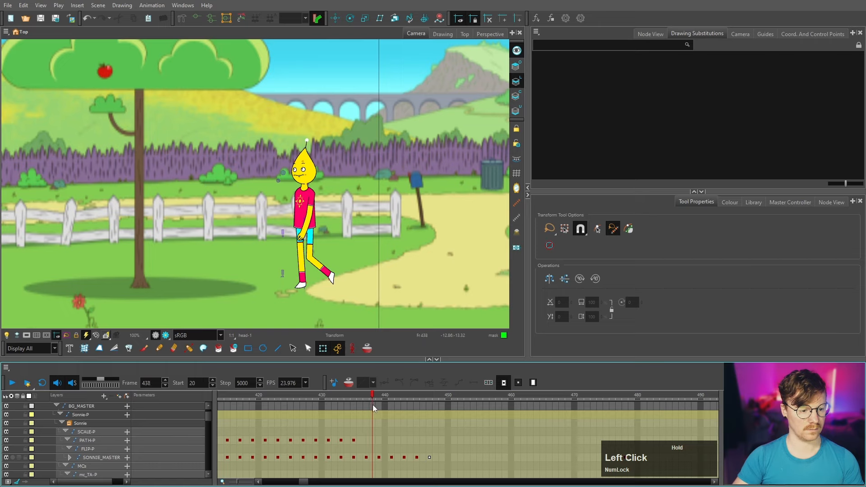
{"action": "left_click", "coordinate": [368, 458]}
{"action": "key", "text": "shift"}
{"action": "key", "text": "shift+equal"}
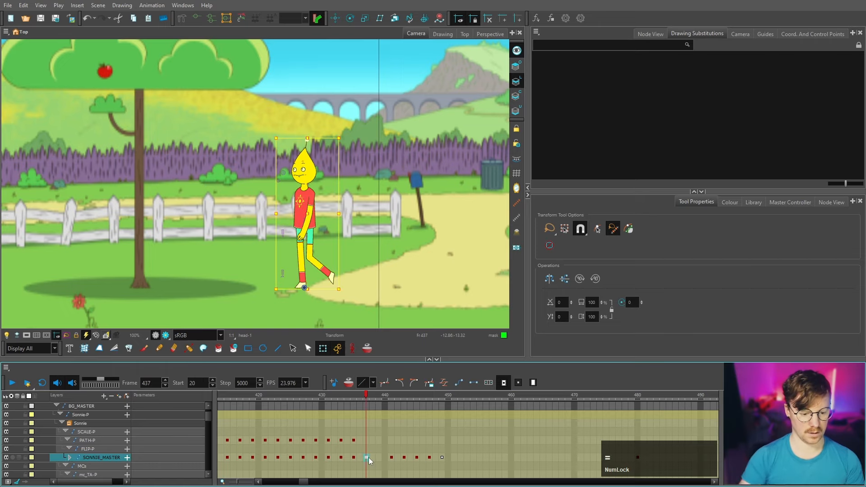
Interpolate SONNIE_MASTER from frame 437, add an in-between keyframe at frame 439, return to stop-motion and play back the transition.
{"action": "left_click", "coordinate": [459, 383]}
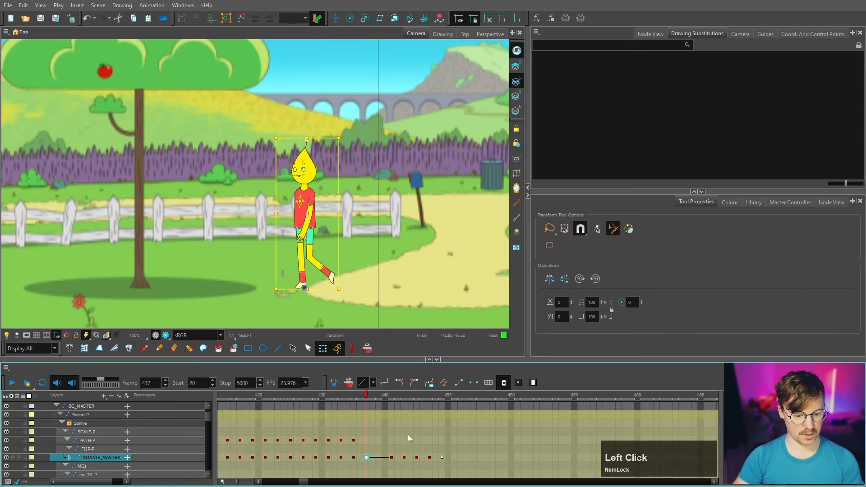
{"action": "left_click", "coordinate": [371, 458]}
{"action": "left_click_drag", "start_coordinate": [372, 458], "coordinate": [378, 458]}
{"action": "left_click", "coordinate": [367, 458]}
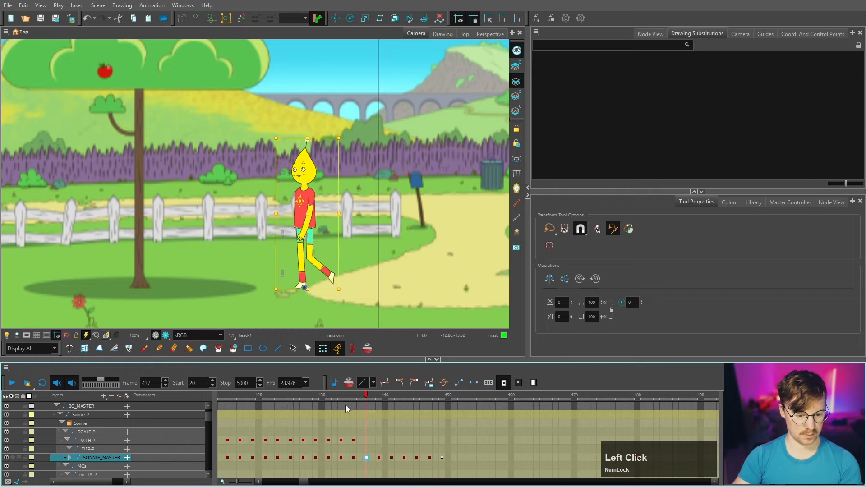
{"action": "left_click", "coordinate": [308, 397]}
{"action": "left_click", "coordinate": [12, 383]}
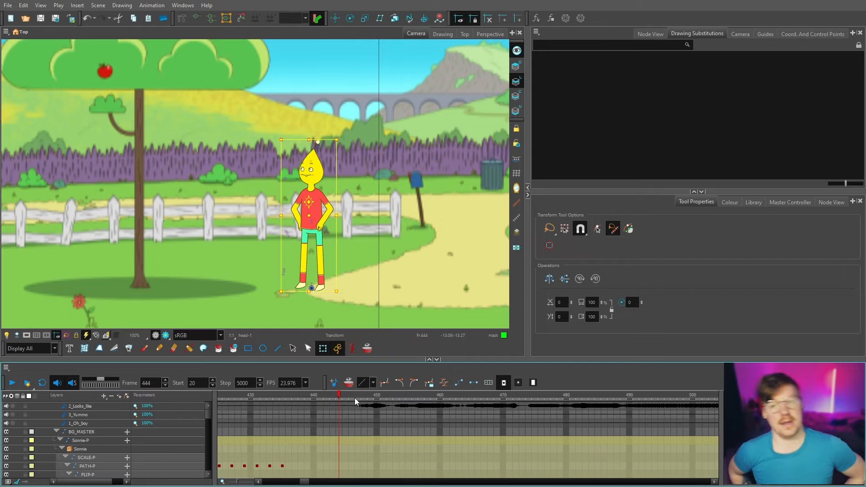
Add a SONNIE_MASTER keyframe at frame 464 in the standing hold and paste the same pose at frame 468.
{"action": "left_click", "coordinate": [463, 456]}
{"action": "scroll", "coordinate": [463, 456], "scroll_direction": "down", "scroll_amount": 3}
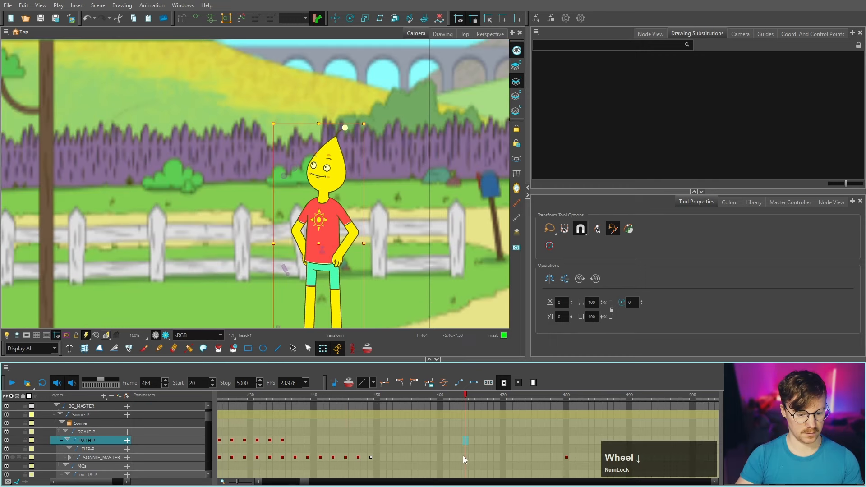
{"action": "left_click", "coordinate": [463, 457]}
{"action": "key", "text": "F6"}
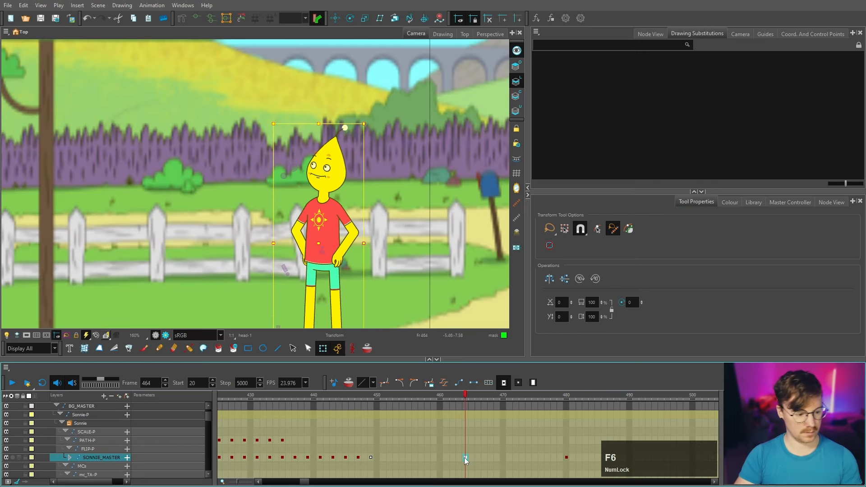
{"action": "left_click", "coordinate": [484, 457]}
{"action": "left_click", "coordinate": [479, 458]}
{"action": "left_click", "coordinate": [491, 458]}
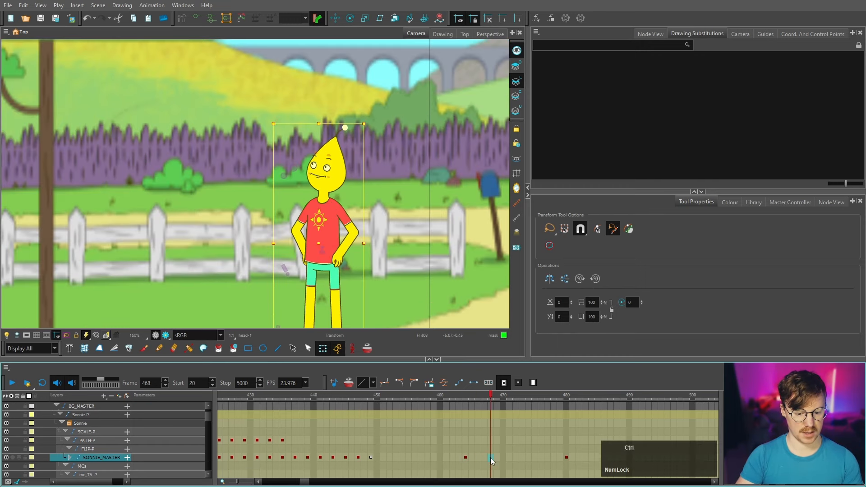
{"action": "key", "text": "ctrl+v"}
Copy the SONNIE_MASTER keyframe at frame 468 and paste it at frame 476.
{"action": "left_click", "coordinate": [467, 457]}
{"action": "left_click", "coordinate": [490, 458]}
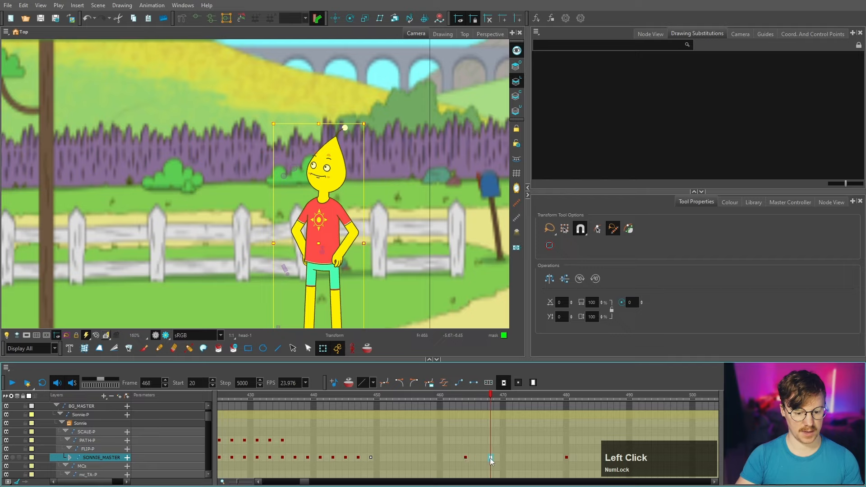
{"action": "key", "text": "ctrl+c"}
{"action": "left_click", "coordinate": [503, 458]}
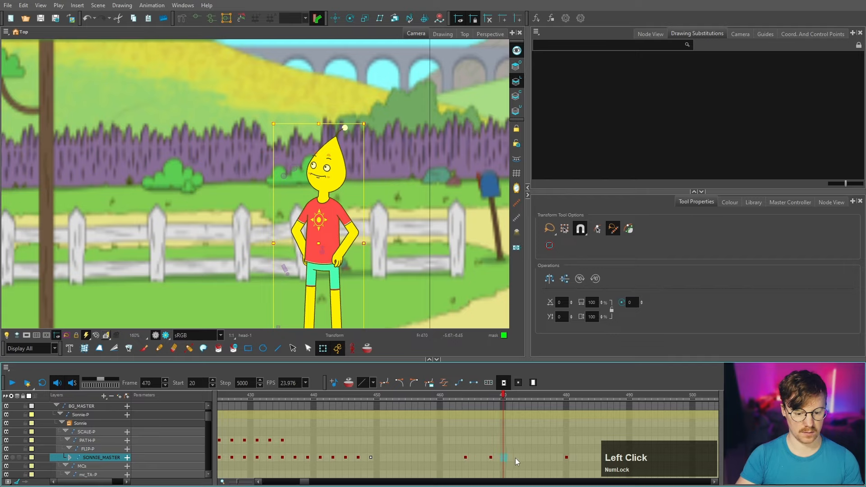
{"action": "left_click", "coordinate": [515, 458]}
{"action": "left_click", "coordinate": [529, 458]}
{"action": "left_click", "coordinate": [541, 458]}
{"action": "key", "text": "ctrl+v"}
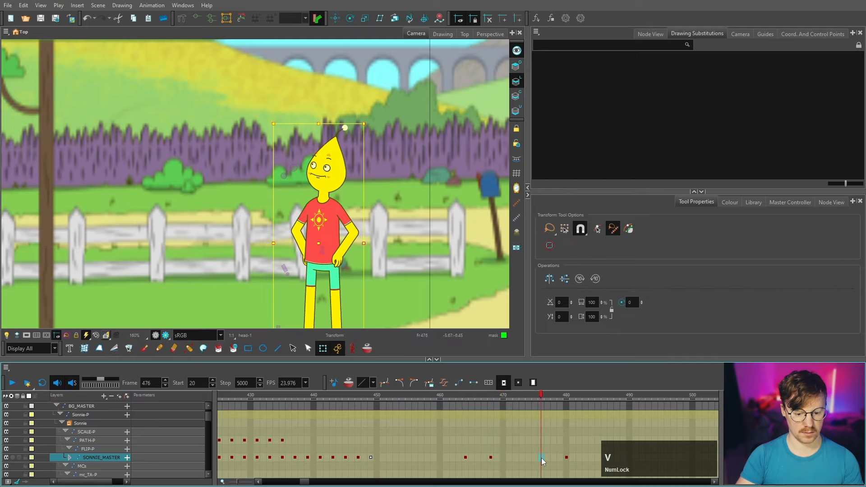
At frame 476, select the character's whole upper body through the torso and rotate it slightly clockwise.
{"action": "left_click", "coordinate": [335, 195]}
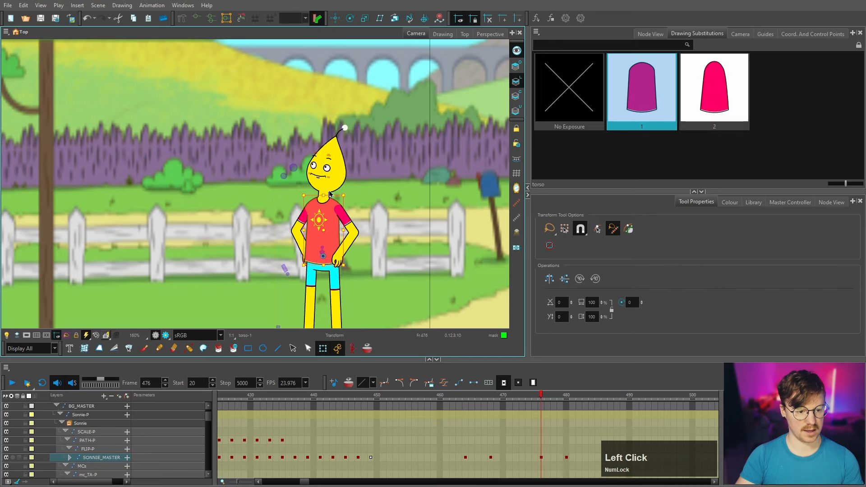
{"action": "key", "text": "b"}
{"action": "scroll", "coordinate": [361, 131], "scroll_direction": "up", "scroll_amount": 1}
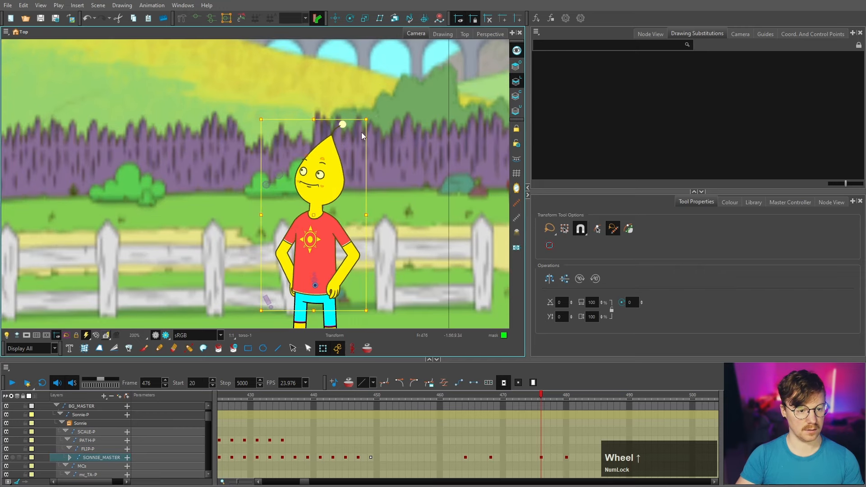
{"action": "left_click_drag", "start_coordinate": [374, 114], "coordinate": [377, 116]}
{"action": "key", "text": ";"}
At frame 468, select the head's parent peg and tilt the head slightly counter-clockwise.
{"action": "left_click", "coordinate": [328, 218]}
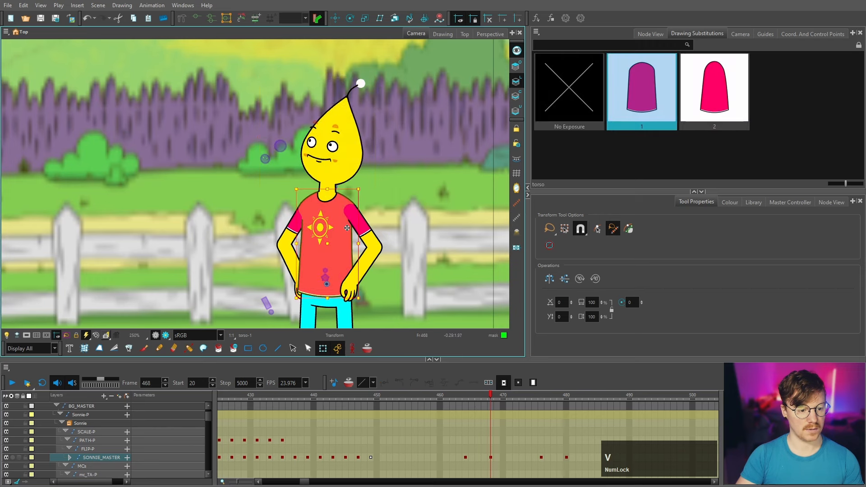
{"action": "scroll", "coordinate": [348, 229], "scroll_direction": "down", "scroll_amount": 1}
{"action": "scroll", "coordinate": [349, 229], "scroll_direction": "down", "scroll_amount": 1}
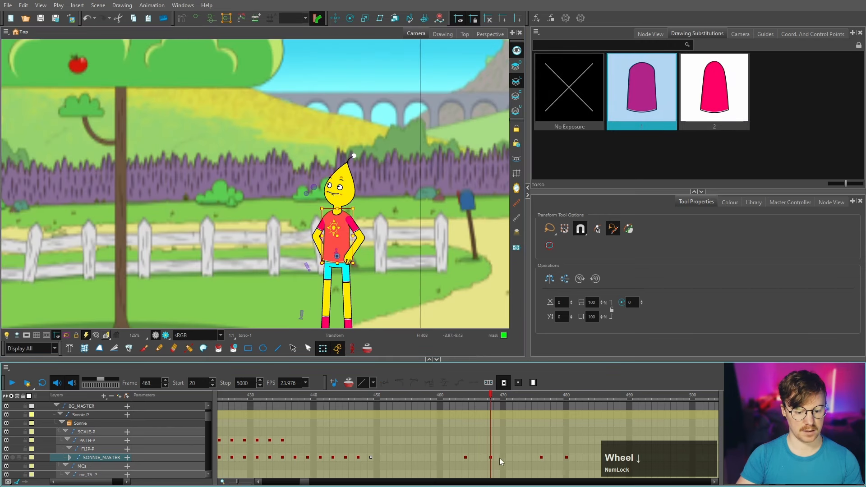
{"action": "scroll", "coordinate": [335, 223], "scroll_direction": "up", "scroll_amount": 3}
{"action": "left_click", "coordinate": [372, 90]}
{"action": "key", "text": "b"}
{"action": "key", "text": "b"}
{"action": "key", "text": "b"}
{"action": "key", "text": "b"}
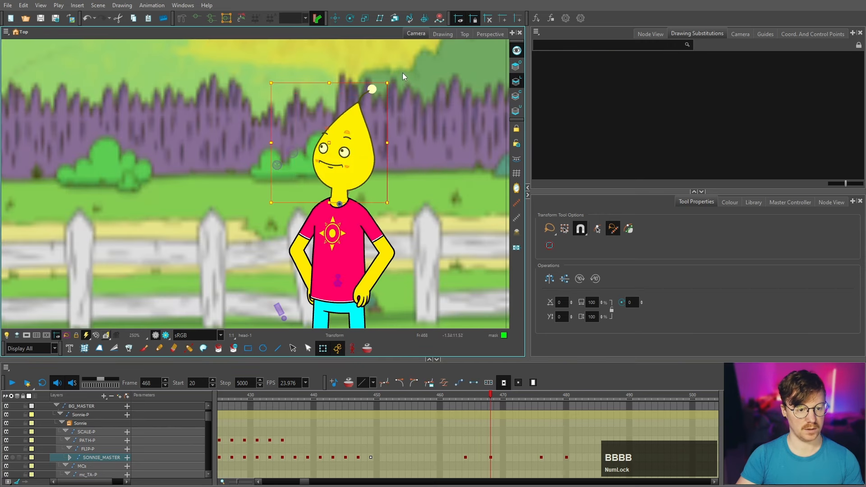
{"action": "left_click", "coordinate": [394, 78]}
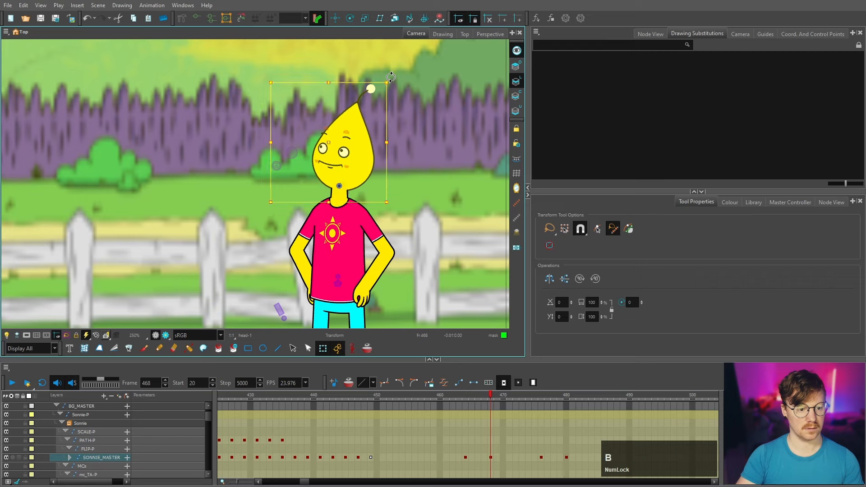
Interpolate SONNIE_MASTER from frame 464 to 468, add an in-between keyframe at frame 466, and return the transition to stop-motion.
{"action": "left_click", "coordinate": [468, 458]}
{"action": "key", "text": "F6"}
{"action": "left_click", "coordinate": [465, 458]}
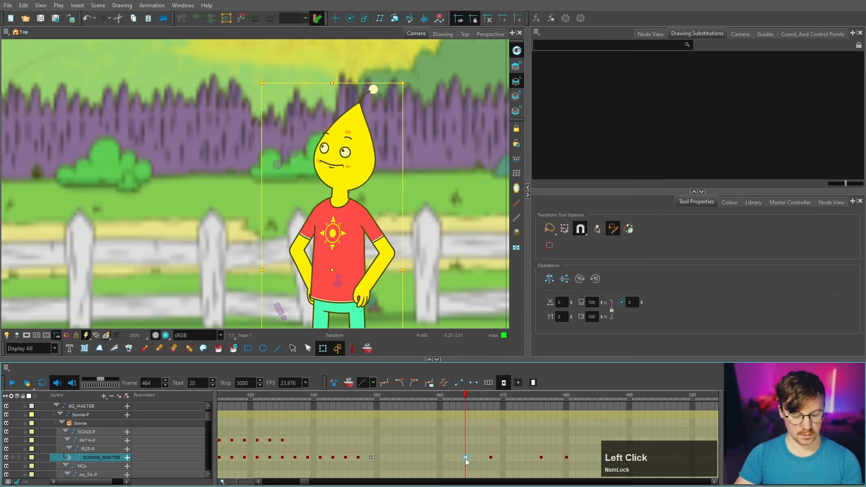
{"action": "left_click", "coordinate": [458, 382]}
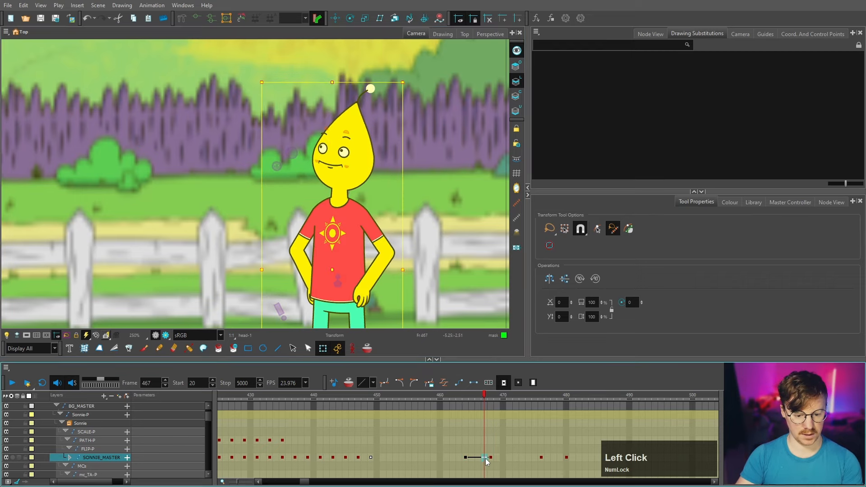
{"action": "key", "text": "F6"}
{"action": "left_click", "coordinate": [484, 457]}
{"action": "left_click_drag", "start_coordinate": [478, 458], "coordinate": [477, 458]}
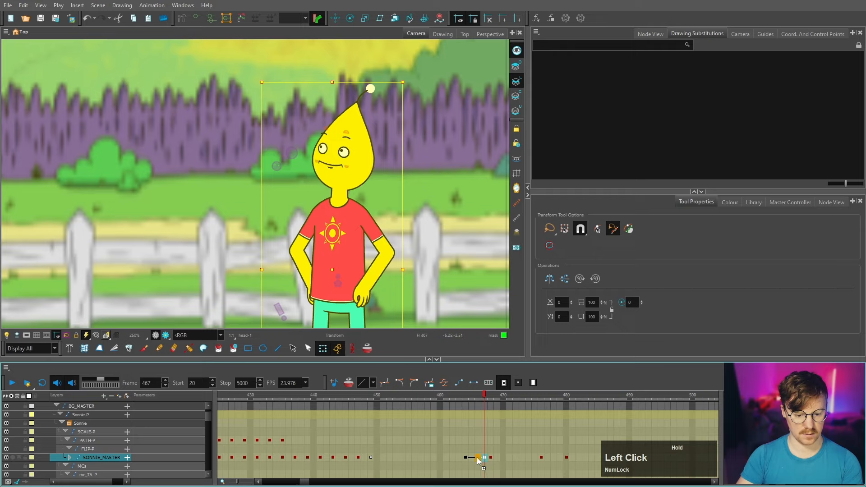
{"action": "left_click", "coordinate": [464, 456]}
Interpolate SONNIE_MASTER from frame 468 to 476, add keyframes at frames 470, 472 and 474, and return them to stop-motion.
{"action": "left_click", "coordinate": [497, 457]}
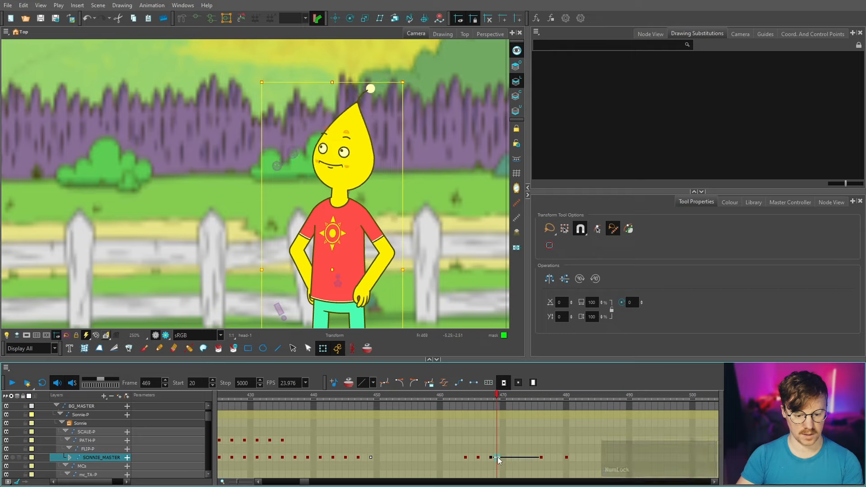
{"action": "left_click", "coordinate": [396, 386]}
{"action": "left_click_drag", "start_coordinate": [502, 460], "coordinate": [540, 456]}
{"action": "left_click", "coordinate": [529, 458]}
{"action": "left_click", "coordinate": [535, 458]}
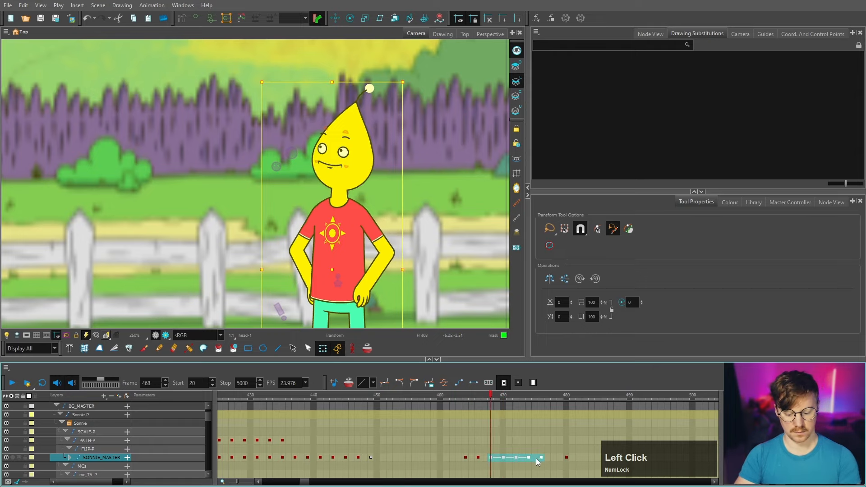
{"action": "key", "text": "l"}
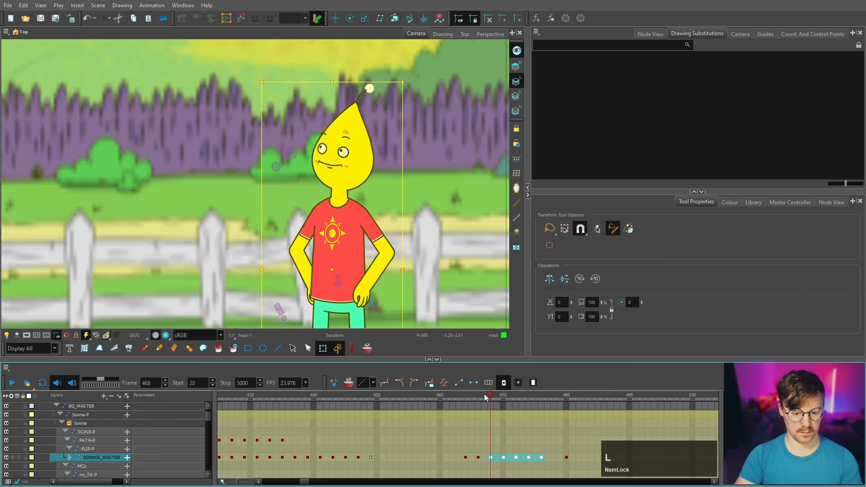
Scrub through the new in-betweens and move the SONNIE_MASTER head-turn keyframe at frame 480 to frame 495.
{"action": "left_click_drag", "start_coordinate": [485, 397], "coordinate": [562, 403]}
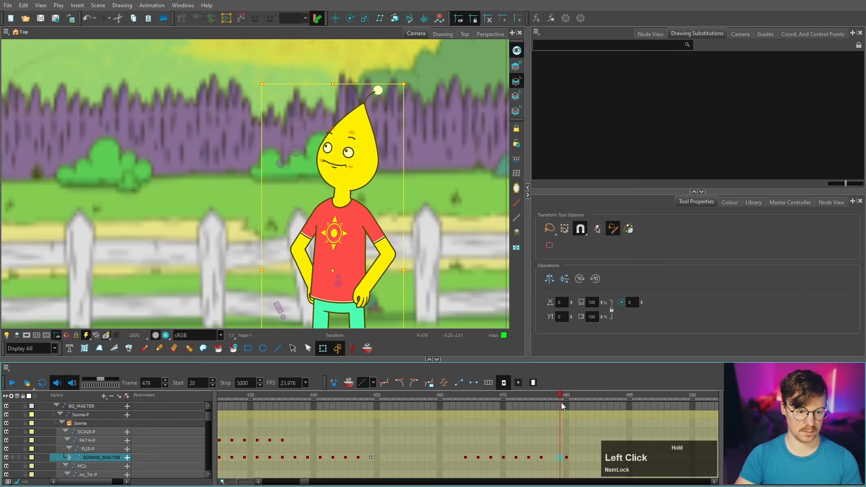
{"action": "left_click_drag", "start_coordinate": [375, 457], "coordinate": [401, 456]}
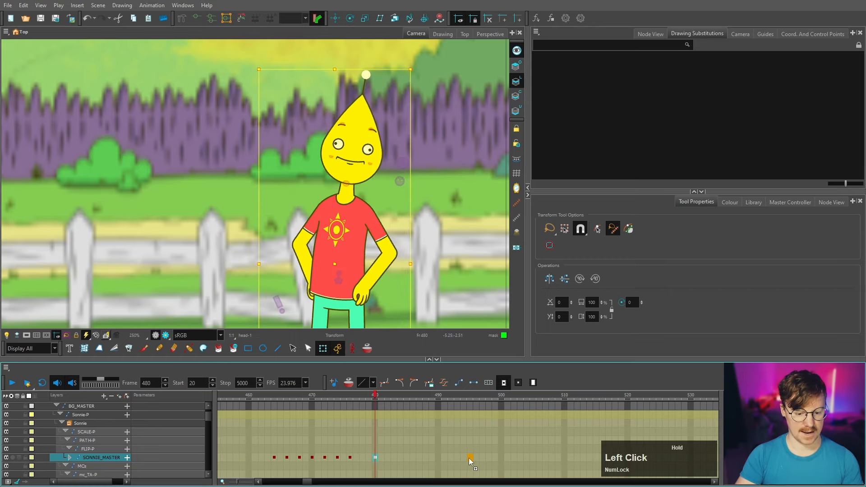
{"action": "left_click_drag", "start_coordinate": [469, 458], "coordinate": [469, 459]}
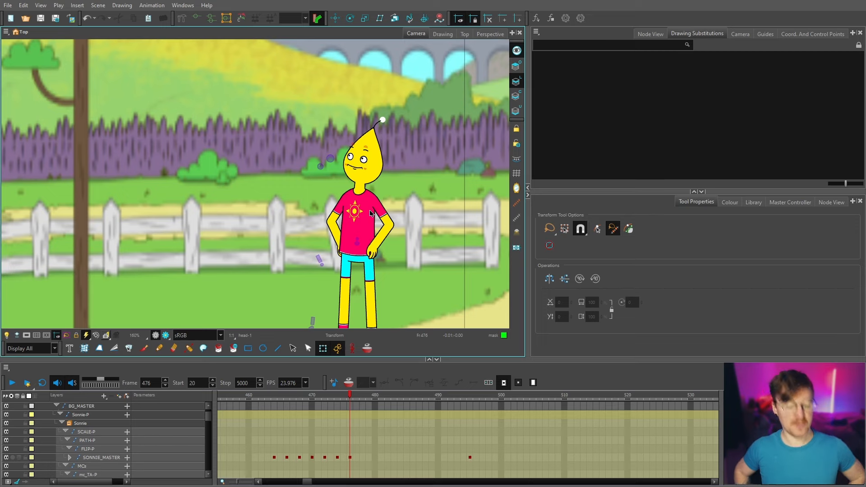
Copy the SONNIE_MASTER keyframe at frame 476 and paste it at frame 483.
{"action": "left_click", "coordinate": [369, 457]}
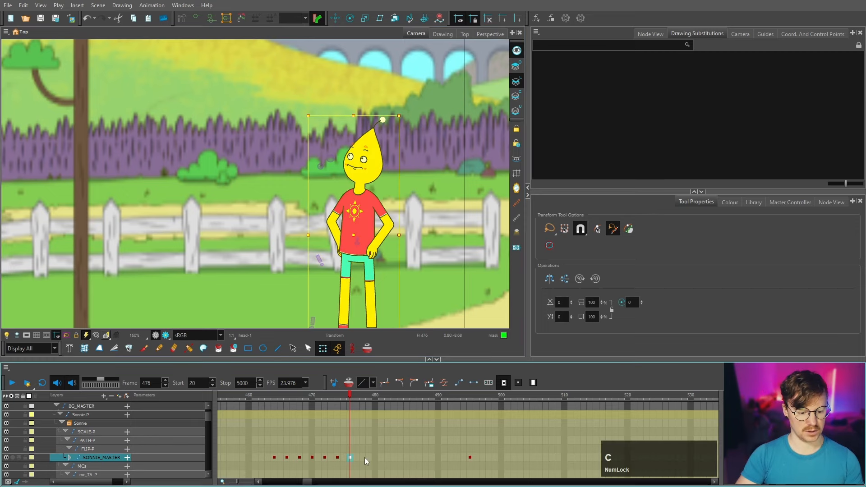
{"action": "left_click", "coordinate": [393, 458]}
{"action": "key", "text": "v"}
{"action": "left_click", "coordinate": [394, 458]}
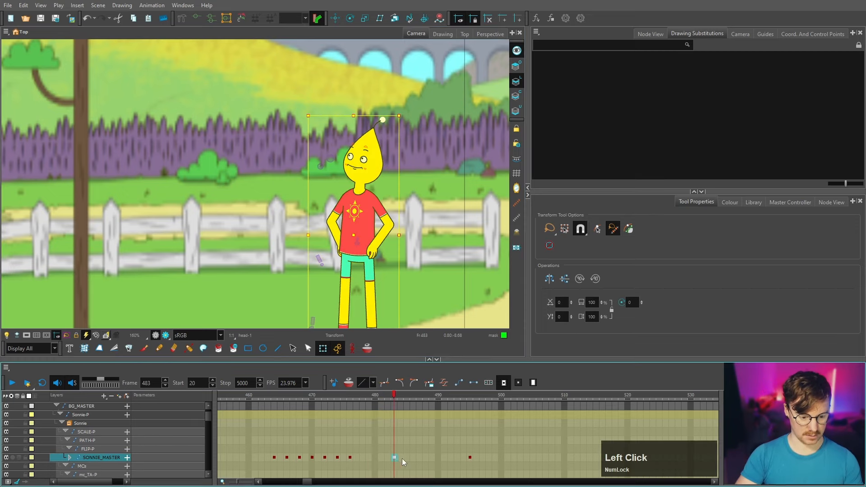
Copy the SONNIE_MASTER keyframe at frame 483 and paste it at frame 491.
{"action": "key", "text": "c"}
{"action": "left_click", "coordinate": [407, 458]}
{"action": "left_click", "coordinate": [418, 458]}
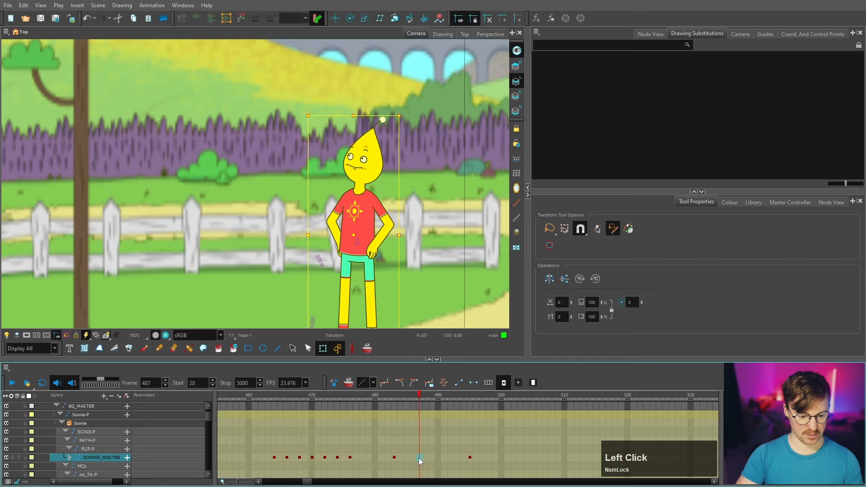
{"action": "left_click", "coordinate": [431, 459]}
{"action": "left_click", "coordinate": [443, 458]}
{"action": "key", "text": "v"}
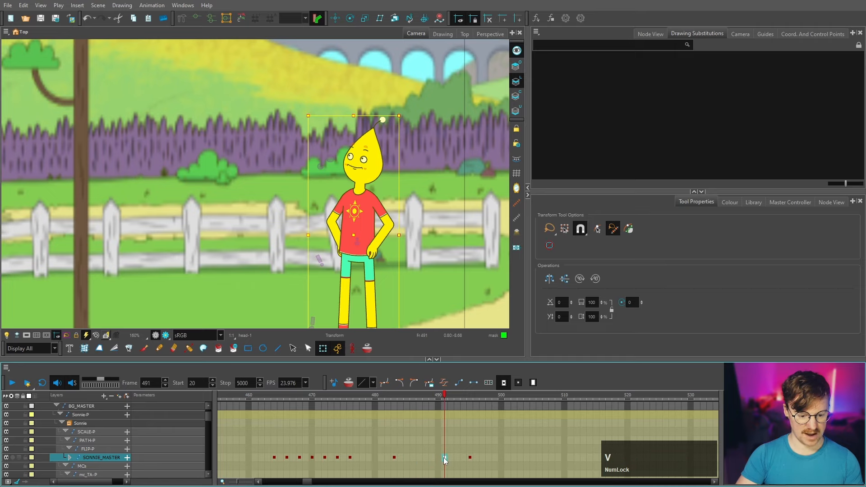
Move the SONNIE_MASTER head-turn keyframe from frame 495 to frame 500.
{"action": "scroll", "coordinate": [392, 225], "scroll_direction": "down", "scroll_amount": 2}
{"action": "scroll", "coordinate": [381, 250], "scroll_direction": "up", "scroll_amount": 2}
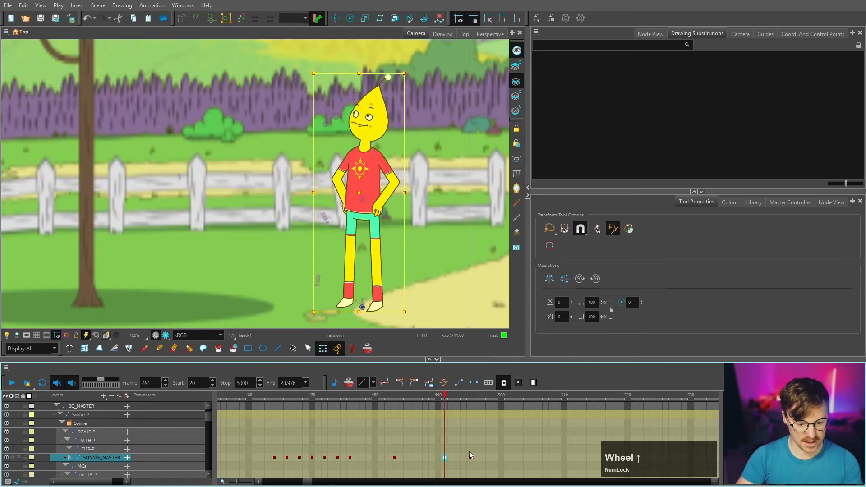
{"action": "left_click", "coordinate": [469, 457]}
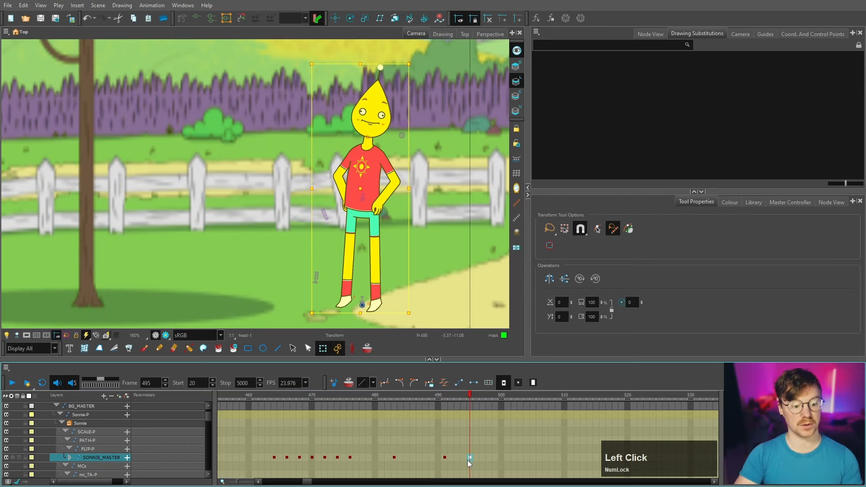
{"action": "left_click_drag", "start_coordinate": [470, 458], "coordinate": [491, 458]}
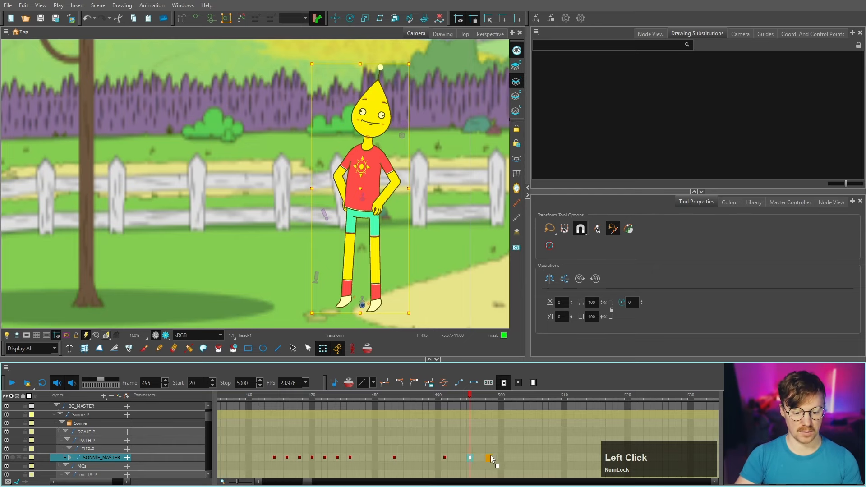
{"action": "left_click_drag", "start_coordinate": [496, 453], "coordinate": [500, 458]}
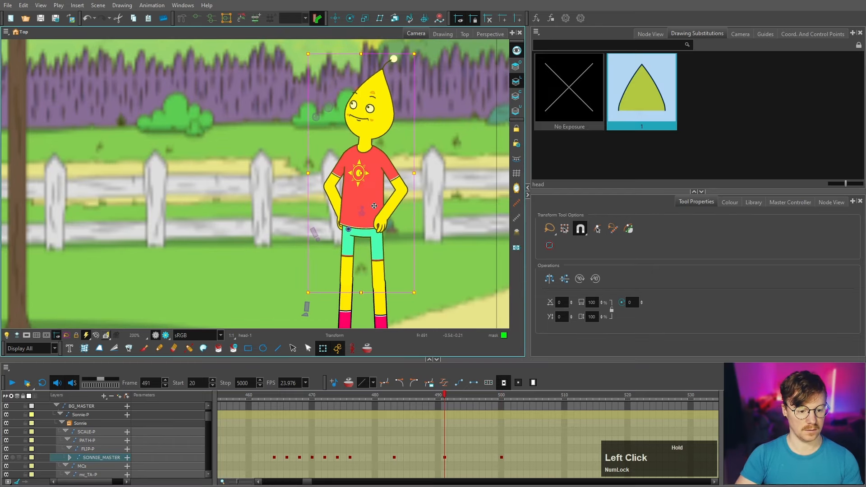
At frame 491, lower the character's upper body slightly and rotate the head counterclockwise into a more upright position.
{"action": "scroll", "coordinate": [375, 207], "scroll_direction": "down", "scroll_amount": 1}
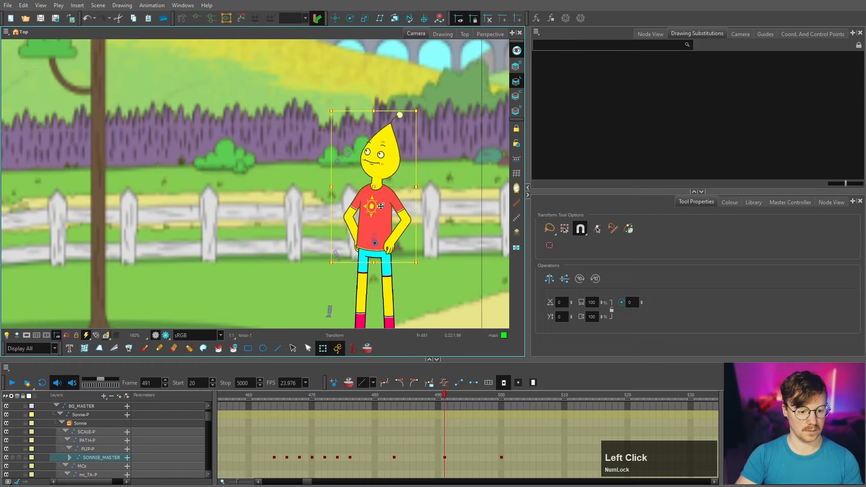
{"action": "left_click", "coordinate": [381, 207]}
{"action": "left_click_drag", "start_coordinate": [415, 112], "coordinate": [408, 112]}
{"action": "left_click_drag", "start_coordinate": [428, 66], "coordinate": [393, 70]}
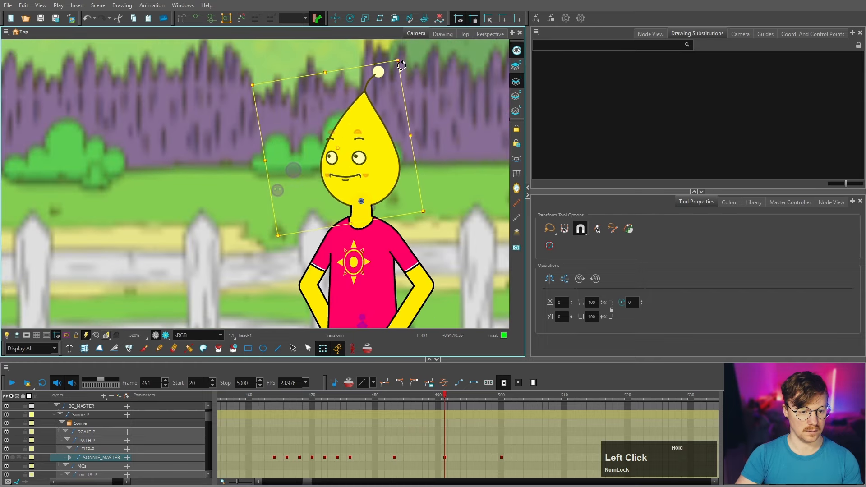
Check the neck mask at frame 491 and lower the head on the body to shorten the visible neck.
{"action": "scroll", "coordinate": [384, 212], "scroll_direction": "up", "scroll_amount": 4}
{"action": "left_click", "coordinate": [359, 194]}
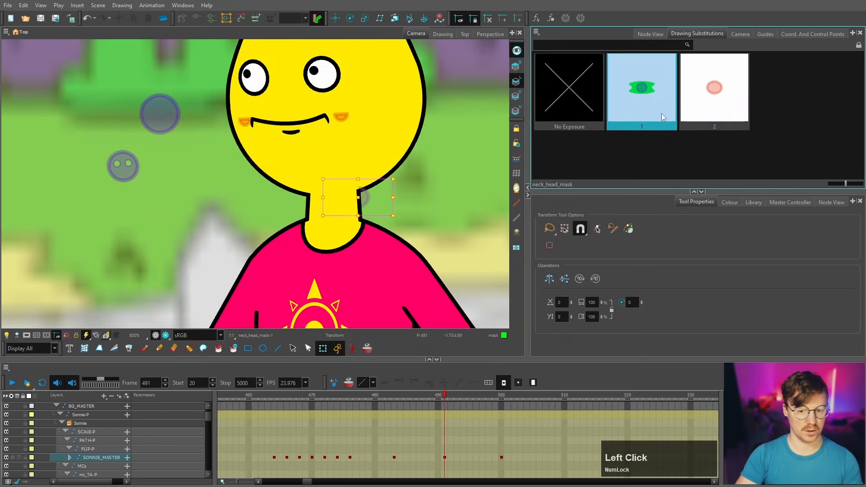
{"action": "scroll", "coordinate": [372, 274], "scroll_direction": "down", "scroll_amount": 2}
{"action": "key", "text": "b"}
{"action": "key", "text": "b"}
{"action": "key", "text": "b"}
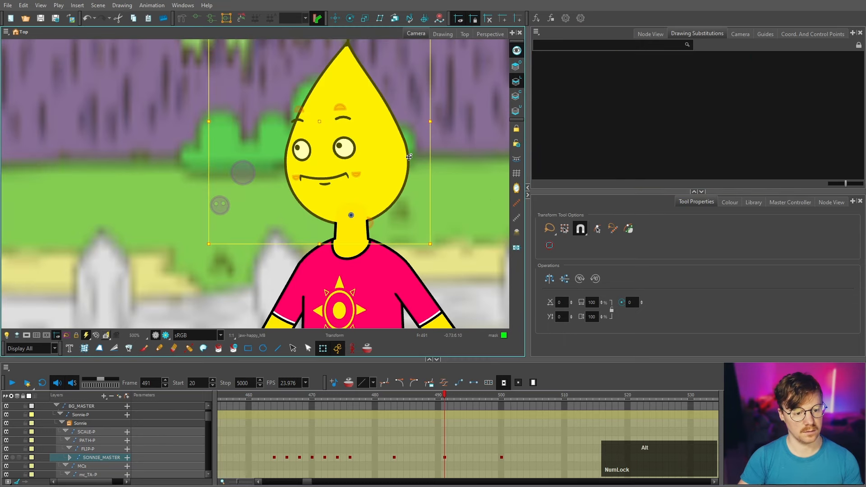
{"action": "scroll", "coordinate": [369, 174], "scroll_direction": "down", "scroll_amount": 2}
{"action": "left_click_drag", "start_coordinate": [369, 175], "coordinate": [369, 151]}
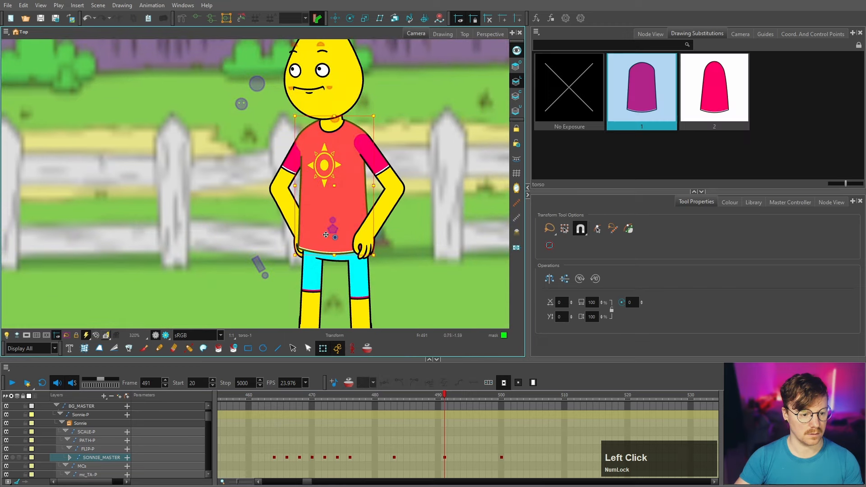
Show the torso's deformation controls at frame 491 and adjust its points to reshape the side and hem of the shirt.
{"action": "left_click", "coordinate": [197, 18]}
{"action": "left_click", "coordinate": [227, 129]}
{"action": "scroll", "coordinate": [315, 254], "scroll_direction": "up", "scroll_amount": 3}
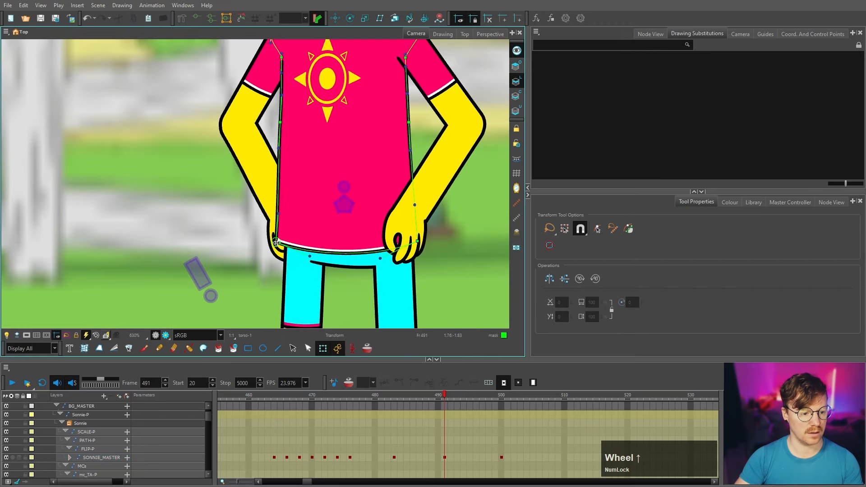
{"action": "left_click", "coordinate": [276, 242]}
{"action": "scroll", "coordinate": [267, 187], "scroll_direction": "up", "scroll_amount": 2}
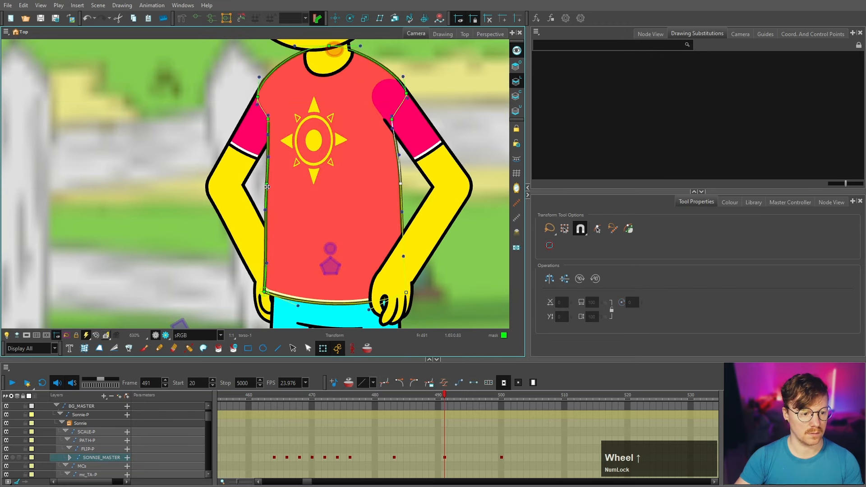
{"action": "left_click_drag", "start_coordinate": [267, 187], "coordinate": [272, 187]}
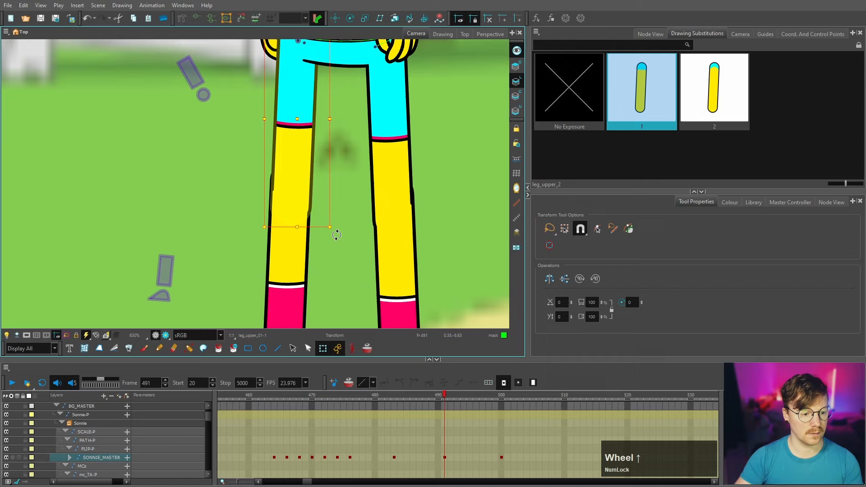
Rotate both upper and lower legs at frame 491 into a slight knee bend and clean up the knee joints with the deformer points.
{"action": "left_click", "coordinate": [333, 231]}
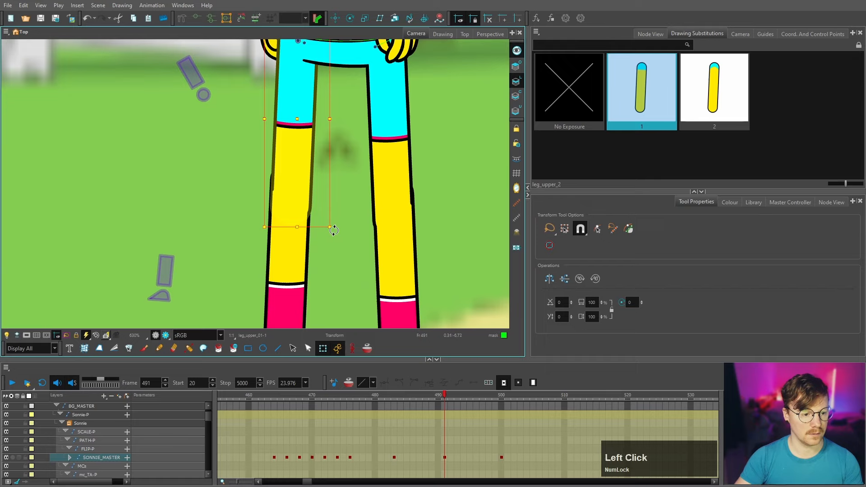
{"action": "left_click_drag", "start_coordinate": [334, 231], "coordinate": [324, 230]}
{"action": "left_click", "coordinate": [394, 222]}
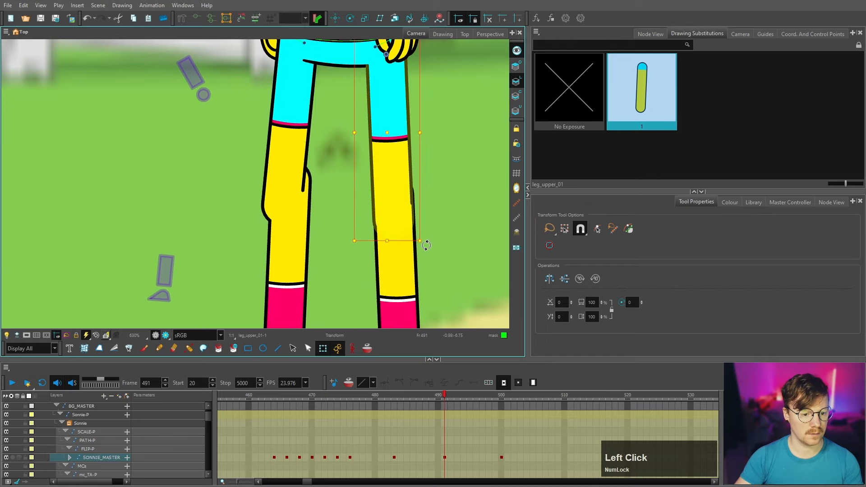
{"action": "left_click_drag", "start_coordinate": [426, 245], "coordinate": [420, 247]}
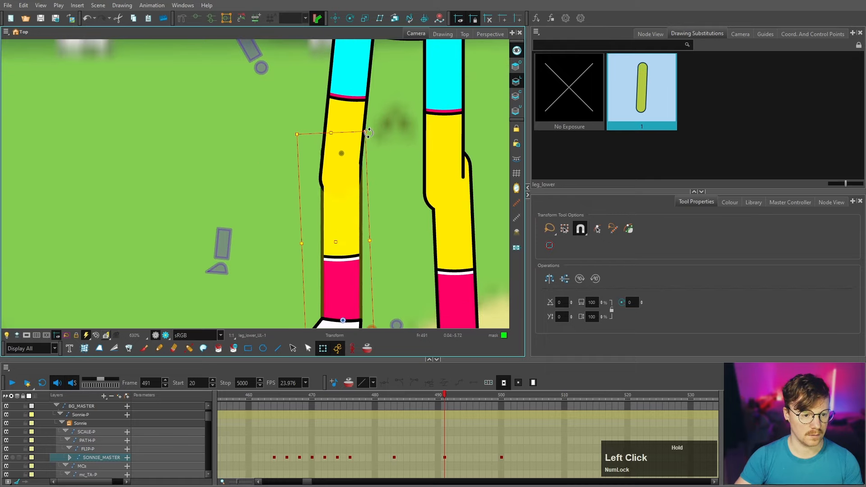
{"action": "left_click_drag", "start_coordinate": [369, 131], "coordinate": [366, 135]}
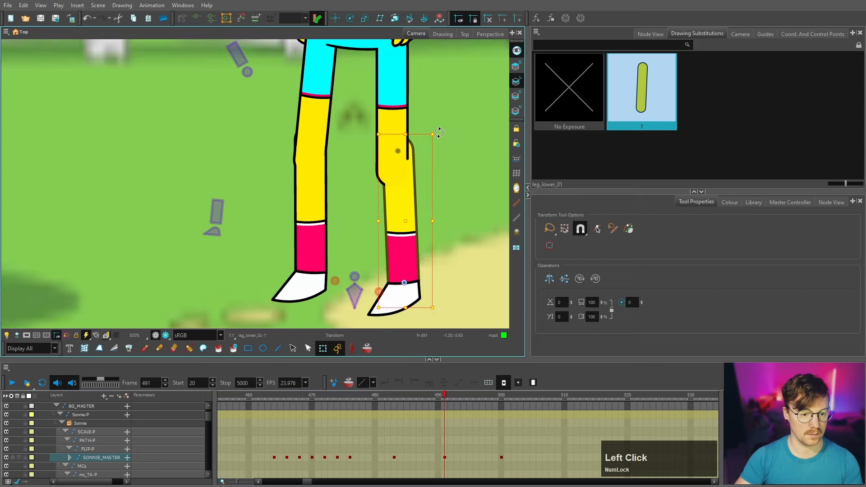
{"action": "left_click_drag", "start_coordinate": [439, 132], "coordinate": [427, 135]}
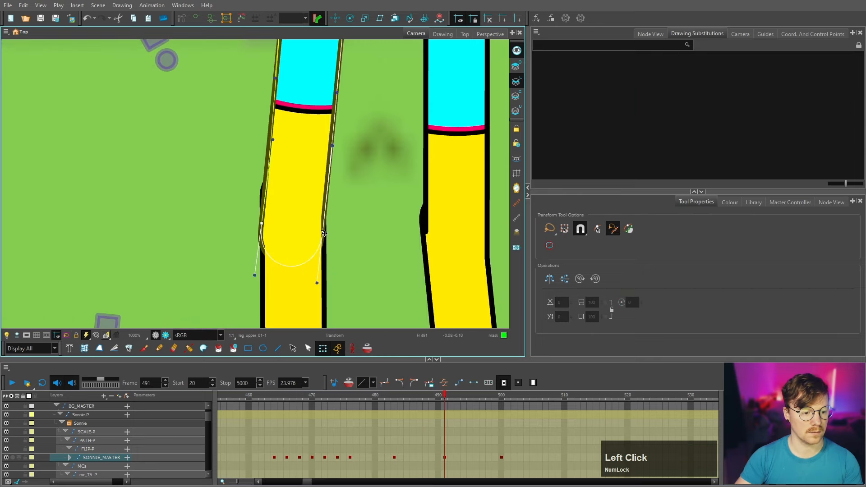
{"action": "left_click", "coordinate": [484, 226]}
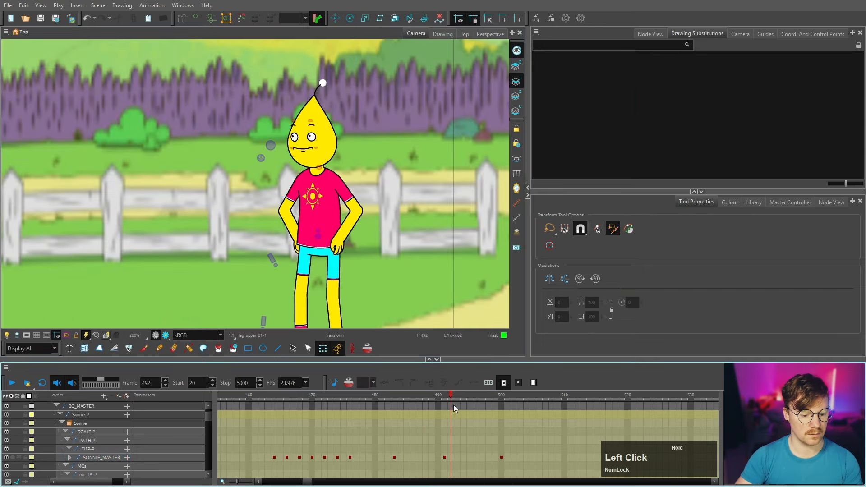
Scrub the new pose change and shift the SONNIE_MASTER keyframes at frames 483 and 491 earlier to frames 480 and 488.
{"action": "left_click_drag", "start_coordinate": [453, 405], "coordinate": [405, 405]}
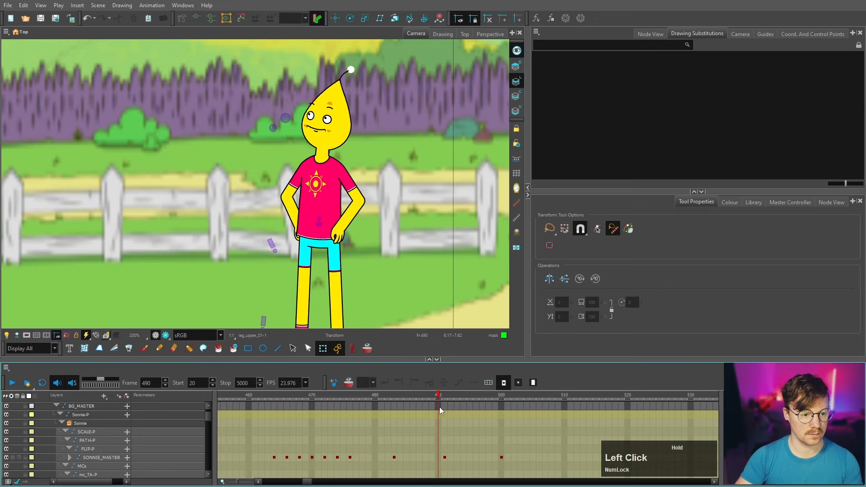
{"action": "left_click", "coordinate": [365, 456]}
{"action": "left_click", "coordinate": [394, 458]}
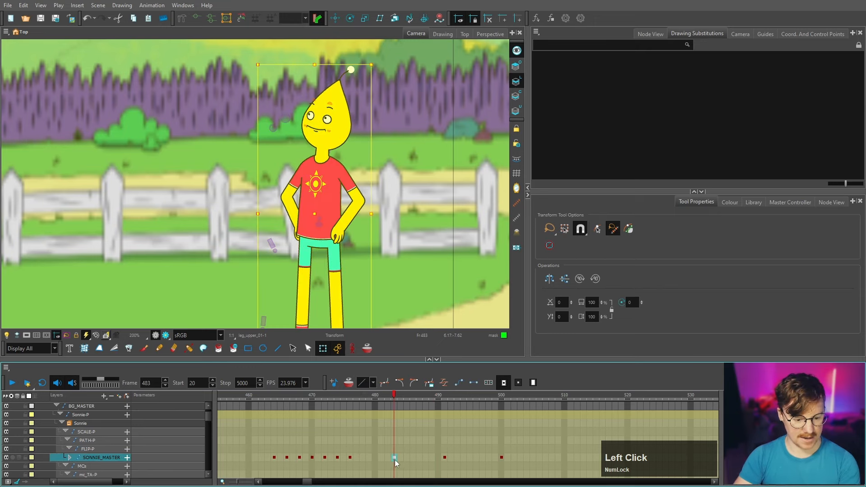
{"action": "left_click", "coordinate": [370, 457]}
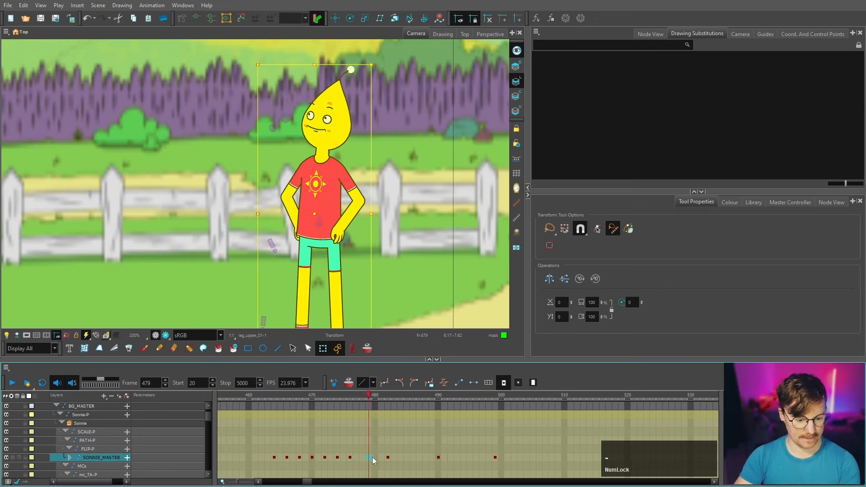
Interpolate SONNIE_MASTER from frame 480 to 488, add stop-motion keyframes at frames 482, 484 and 486, and interpolate from frame 488 to 500.
{"action": "left_click", "coordinate": [407, 458]}
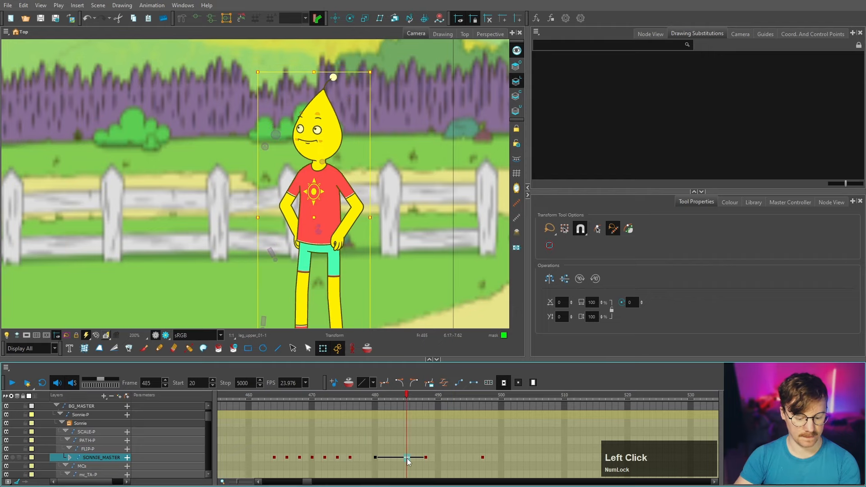
{"action": "mouse_move", "coordinate": [409, 458]}
{"action": "left_mouse_down"}
{"action": "mouse_move", "coordinate": [376, 456]}
{"action": "mouse_move", "coordinate": [426, 457]}
{"action": "left_mouse_up"}
{"action": "left_click", "coordinate": [413, 459]}
{"action": "left_click", "coordinate": [419, 458]}
{"action": "left_click", "coordinate": [474, 383]}
{"action": "left_click_drag", "start_coordinate": [379, 397], "coordinate": [426, 402]}
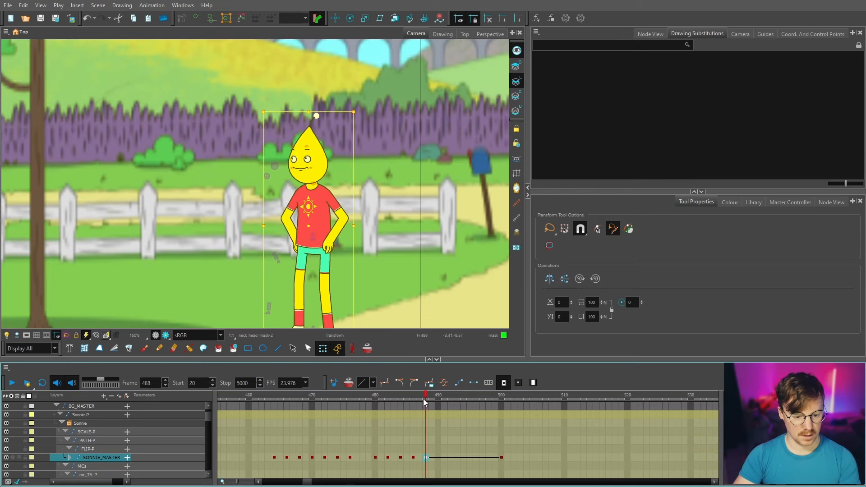
{"action": "mouse_move", "coordinate": [423, 399]}
{"action": "left_mouse_down"}
{"action": "mouse_move", "coordinate": [414, 398]}
{"action": "mouse_move", "coordinate": [424, 397]}
{"action": "left_mouse_up"}
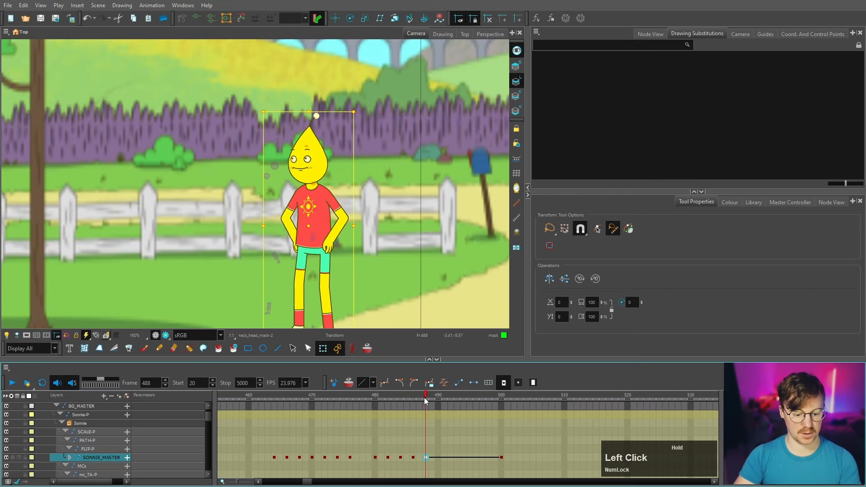
Examine how the head turn interpolates between frames 488 and 500.
{"action": "left_click", "coordinate": [444, 458]}
{"action": "left_click", "coordinate": [457, 457]}
{"action": "left_click", "coordinate": [465, 458]}
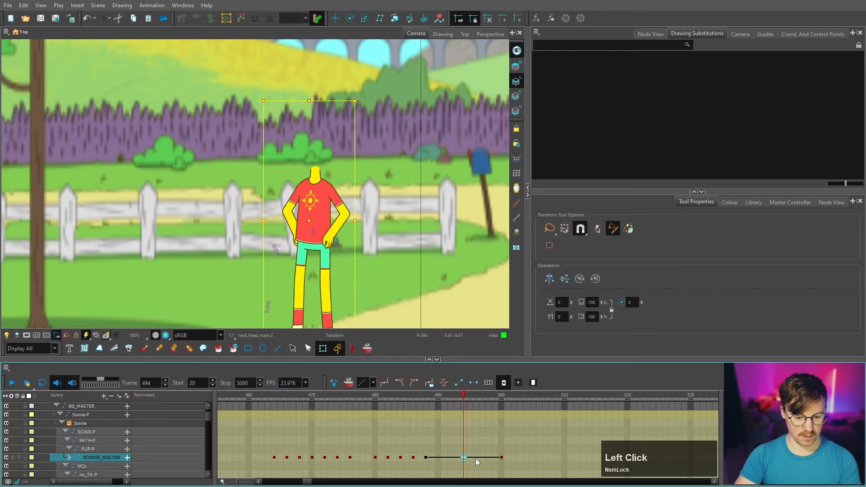
{"action": "left_click", "coordinate": [476, 458]}
{"action": "left_click", "coordinate": [487, 458]}
{"action": "left_click", "coordinate": [475, 458]}
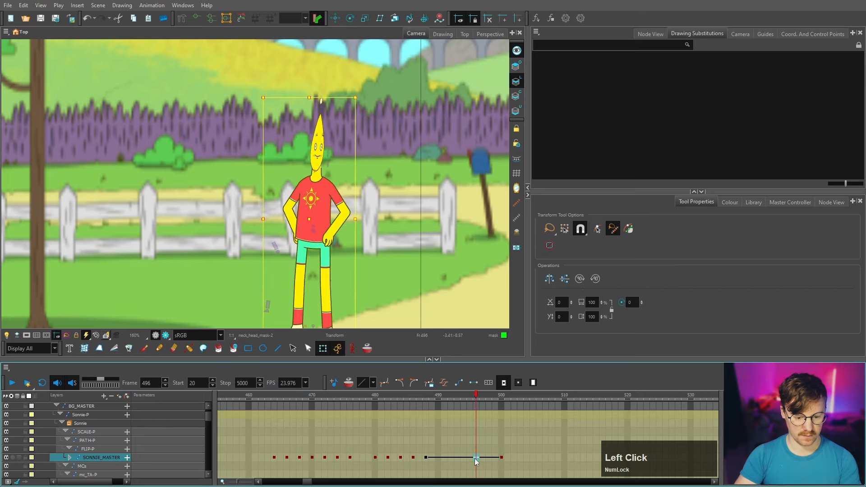
{"action": "left_click_drag", "start_coordinate": [502, 397], "coordinate": [427, 395]}
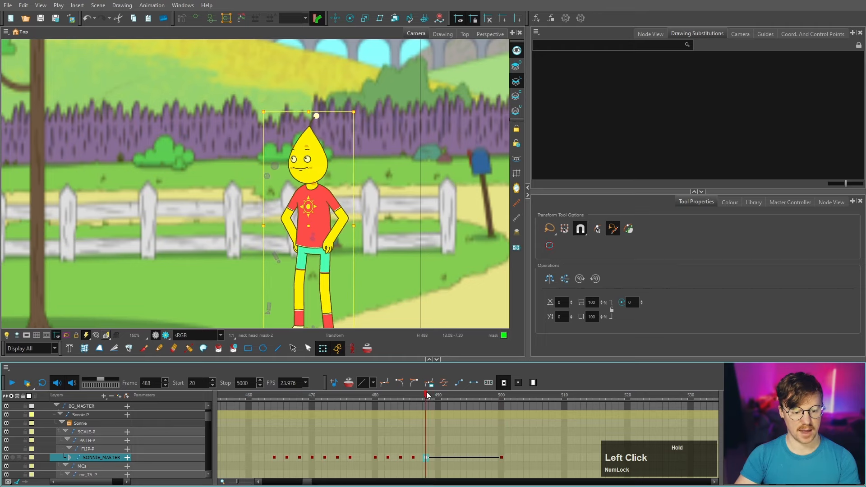
Display the mc_PUPILS and mc_head_rotation controllers in the second Camera view.
{"action": "scroll", "coordinate": [300, 88], "scroll_direction": "up", "scroll_amount": 2}
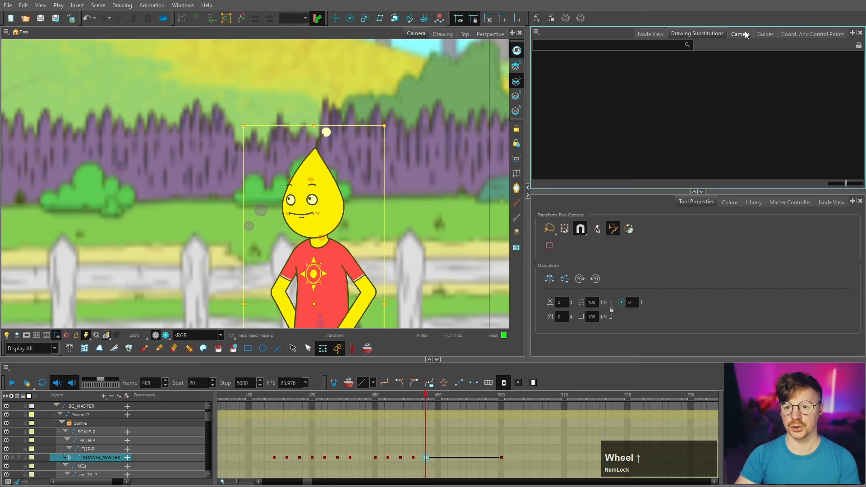
{"action": "left_click", "coordinate": [656, 33]}
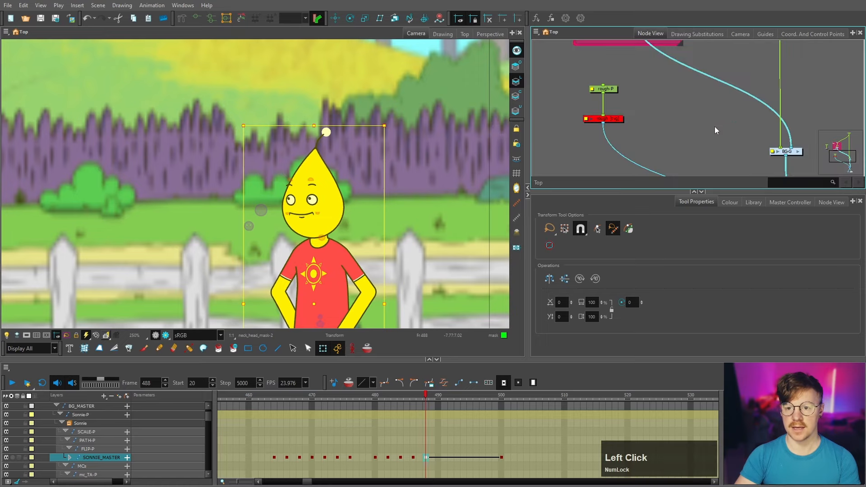
{"action": "scroll", "coordinate": [715, 131], "scroll_direction": "up", "scroll_amount": 1}
{"action": "left_click", "coordinate": [740, 33]}
{"action": "scroll", "coordinate": [720, 112], "scroll_direction": "up", "scroll_amount": 3}
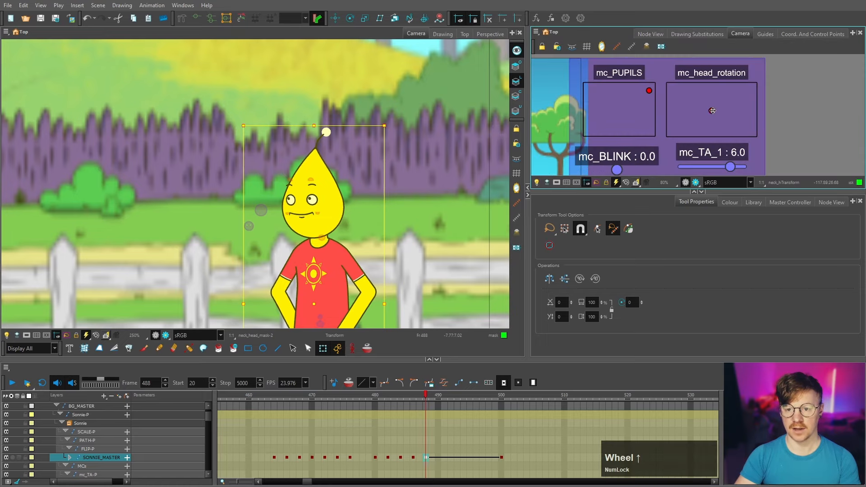
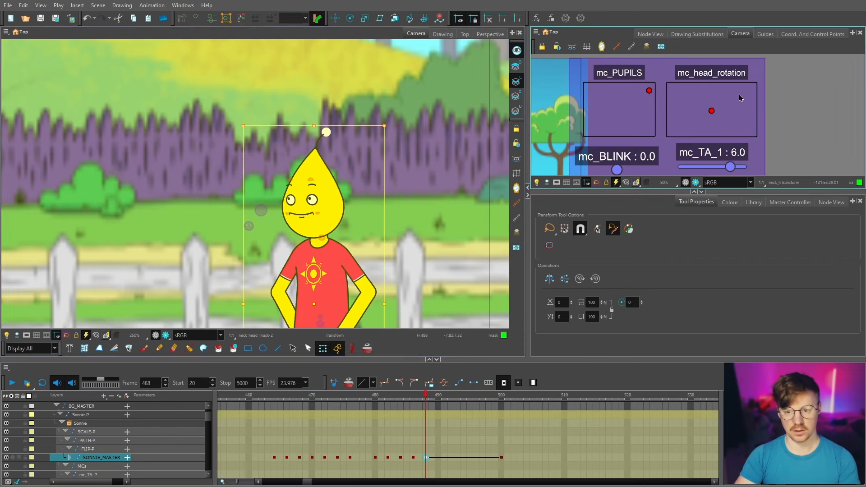
At frame 500, flip the character's head horizontally, tilt it clockwise, and scrub through the revised head turn.
{"action": "left_click", "coordinate": [502, 400]}
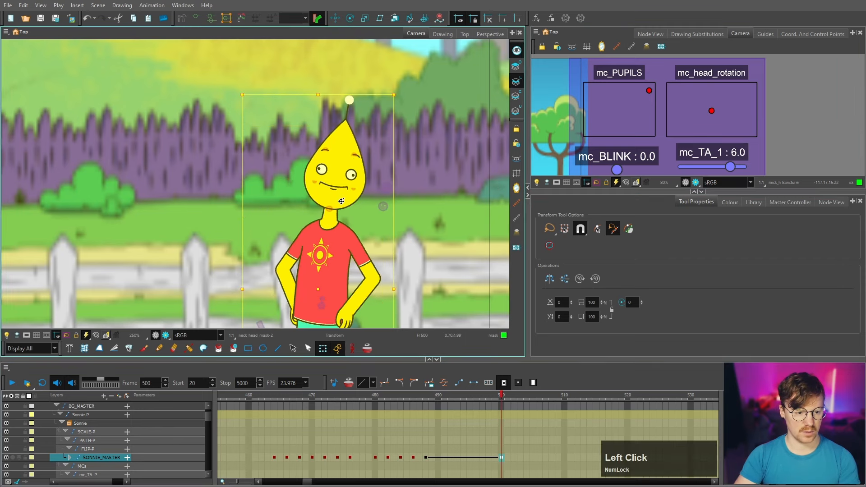
{"action": "key", "text": "b"}
{"action": "key", "text": "b"}
{"action": "key", "text": "b"}
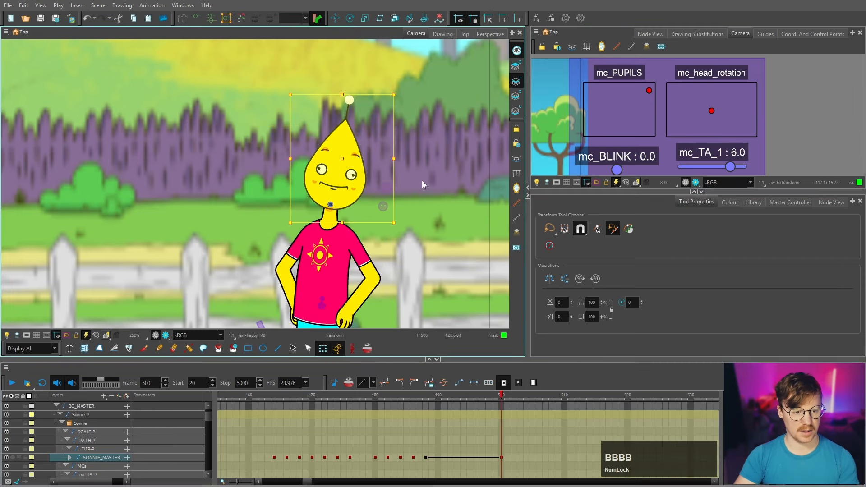
{"action": "left_click", "coordinate": [550, 279]}
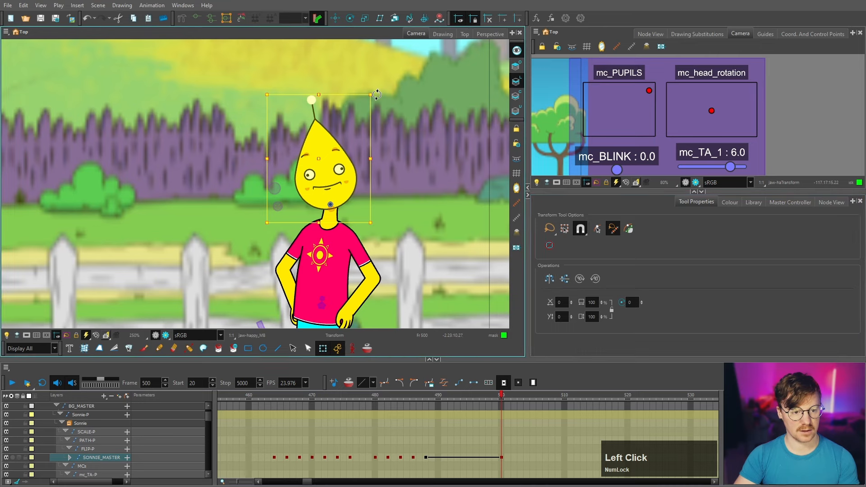
{"action": "left_click_drag", "start_coordinate": [372, 94], "coordinate": [422, 134]}
{"action": "left_click_drag", "start_coordinate": [436, 397], "coordinate": [512, 397]}
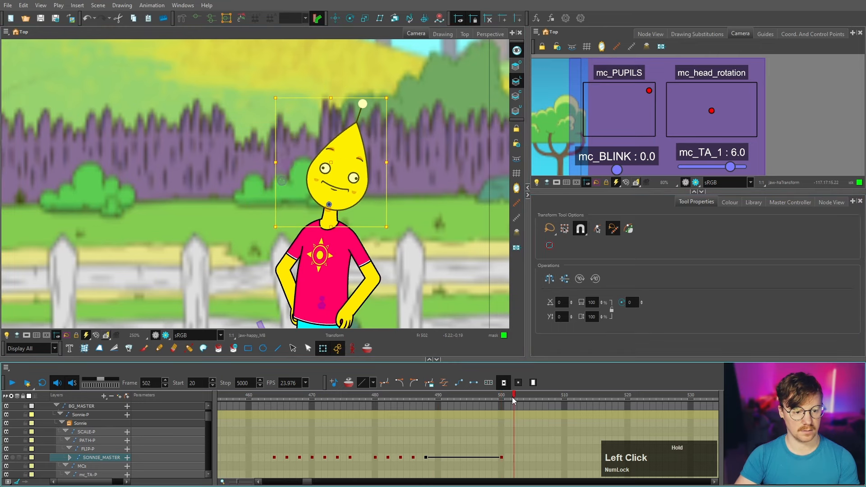
Add stop-motion keyframes to SONNIE_MASTER at frames 490, 492, 494, 496 and 498 between the two head poses.
{"action": "left_click", "coordinate": [475, 456]}
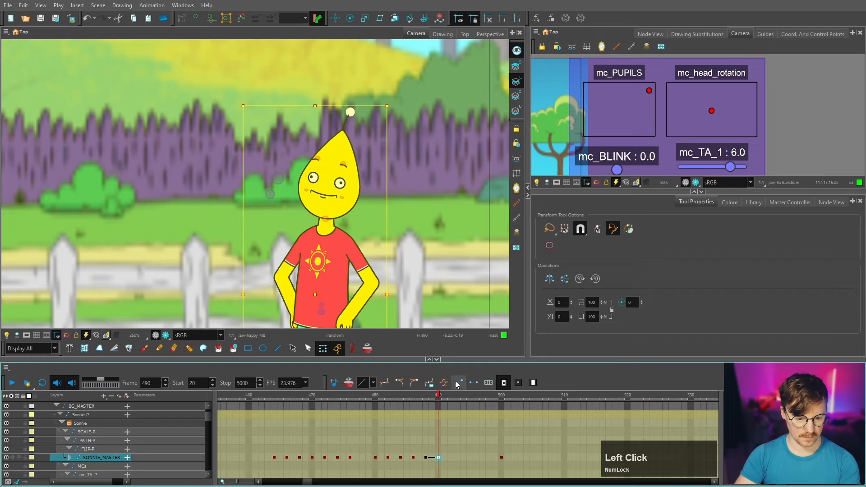
{"action": "left_click", "coordinate": [481, 457]}
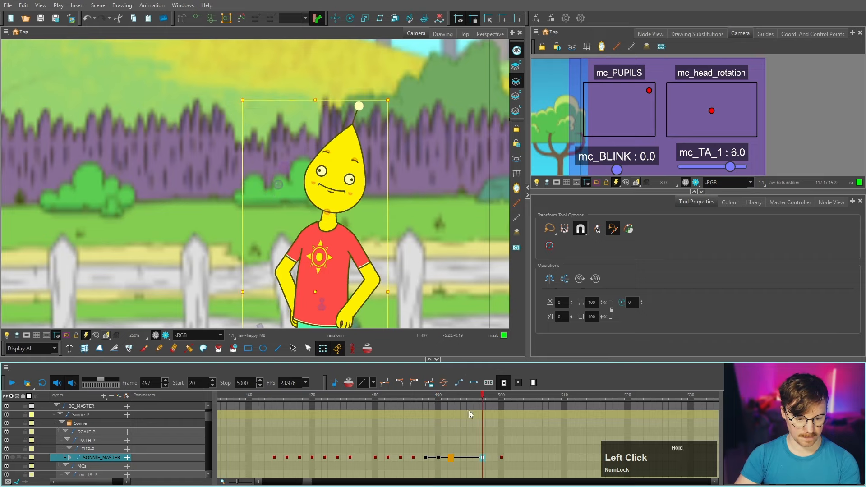
{"action": "left_click_drag", "start_coordinate": [480, 457], "coordinate": [467, 459]}
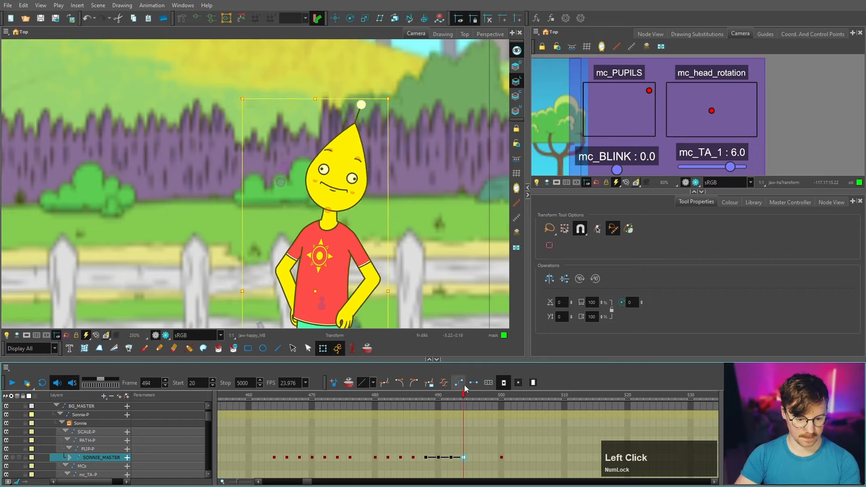
{"action": "left_click", "coordinate": [489, 458]}
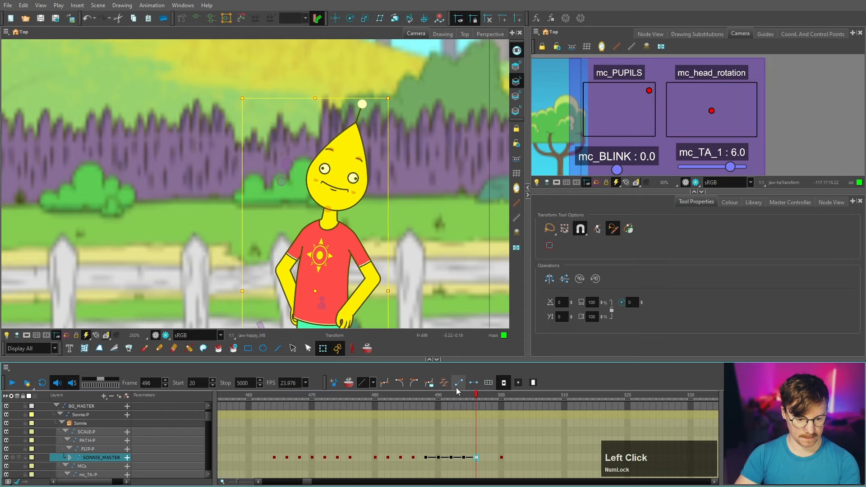
{"action": "left_click", "coordinate": [495, 457]}
{"action": "key", "text": "F6"}
{"action": "left_click", "coordinate": [486, 458]}
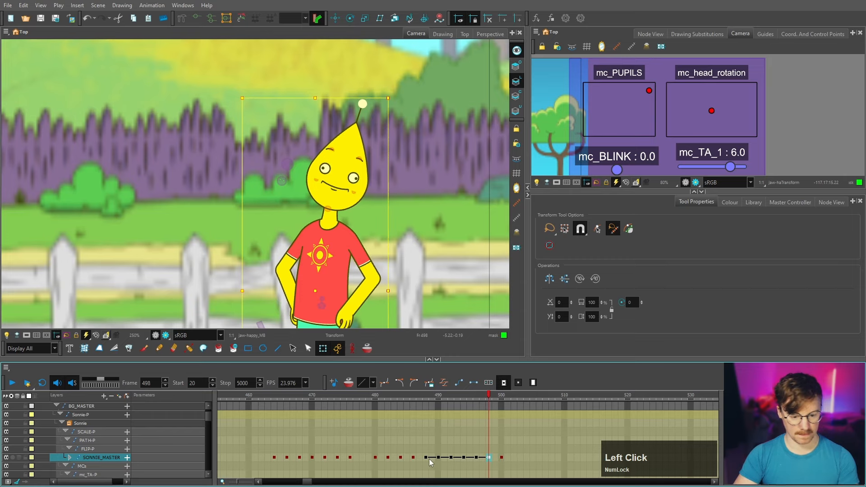
Play back the head turn and paste the SONNIE_MASTER pose from frame 500 at frame 520.
{"action": "left_click", "coordinate": [13, 383]}
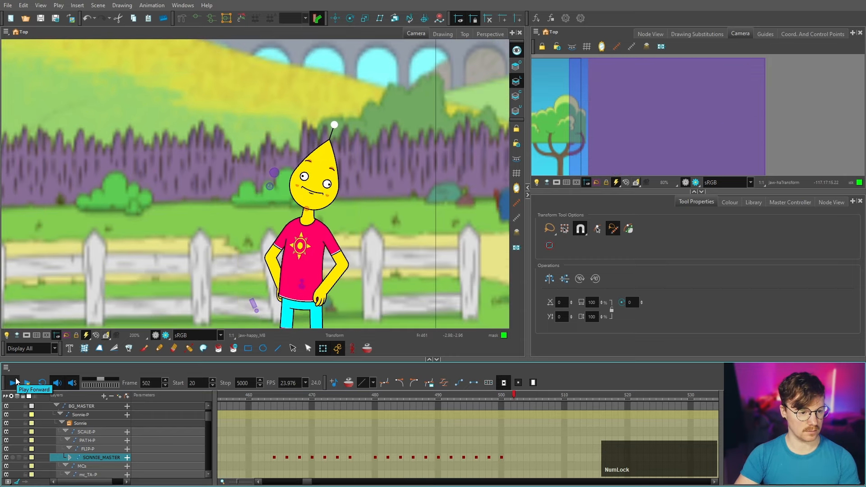
{"action": "left_click", "coordinate": [13, 383]}
{"action": "left_click", "coordinate": [282, 159]}
{"action": "scroll", "coordinate": [336, 134], "scroll_direction": "up", "scroll_amount": 5}
{"action": "left_click_drag", "start_coordinate": [336, 133], "coordinate": [325, 138]}
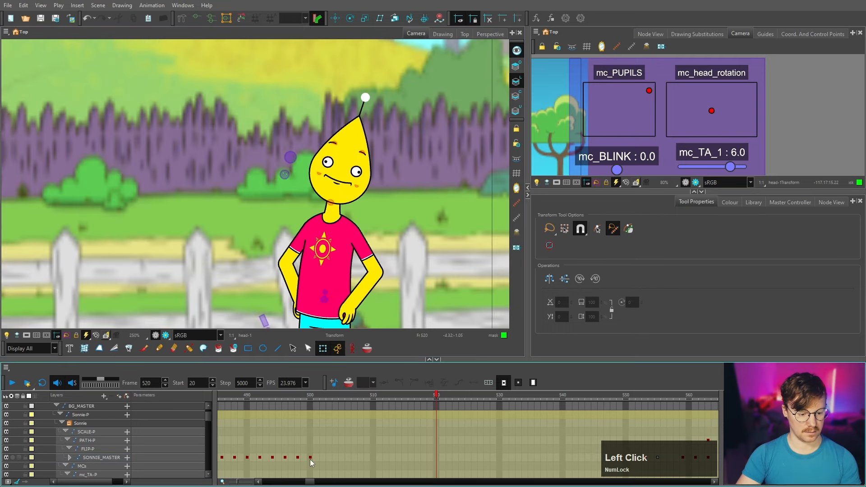
{"action": "left_click", "coordinate": [310, 458]}
{"action": "left_click", "coordinate": [438, 458]}
{"action": "key", "text": "v"}
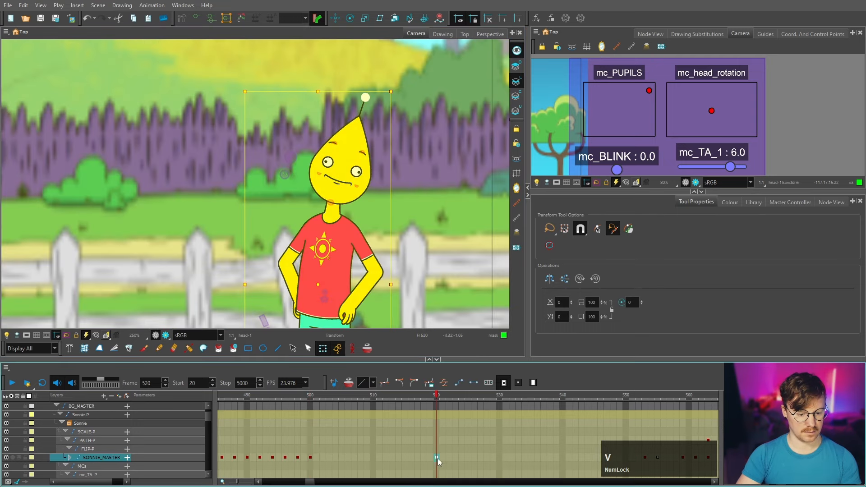
Move the SONNIE_MASTER keyframe at frame 500 to frame 502 and add a stop-motion in-between keyframe at frame 500.
{"action": "left_click_drag", "start_coordinate": [309, 458], "coordinate": [323, 459]}
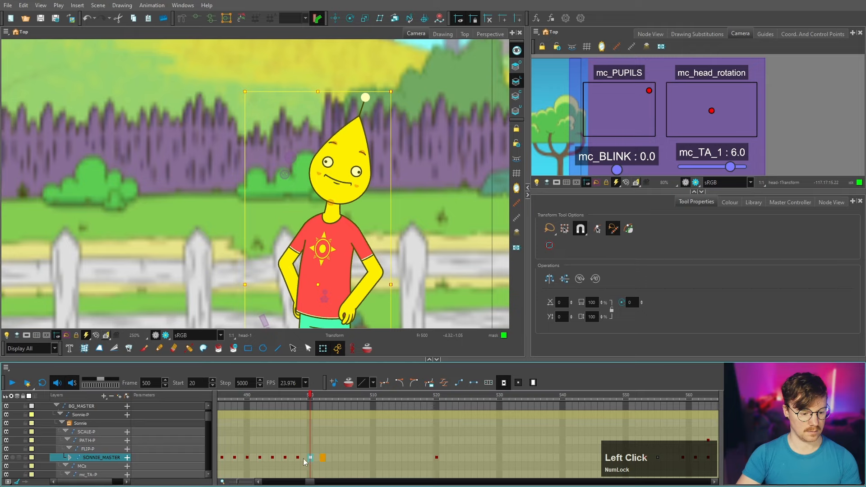
{"action": "left_click", "coordinate": [297, 458]}
{"action": "left_click", "coordinate": [459, 383]}
{"action": "left_click", "coordinate": [311, 459]}
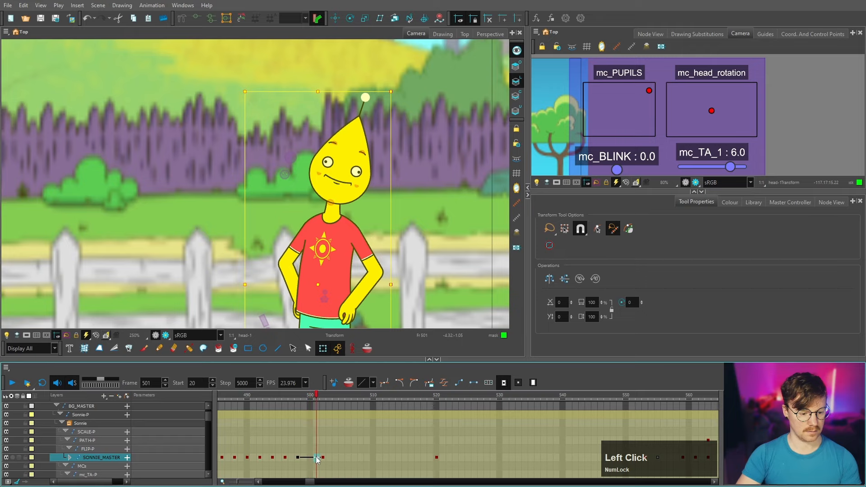
{"action": "left_click", "coordinate": [297, 459]}
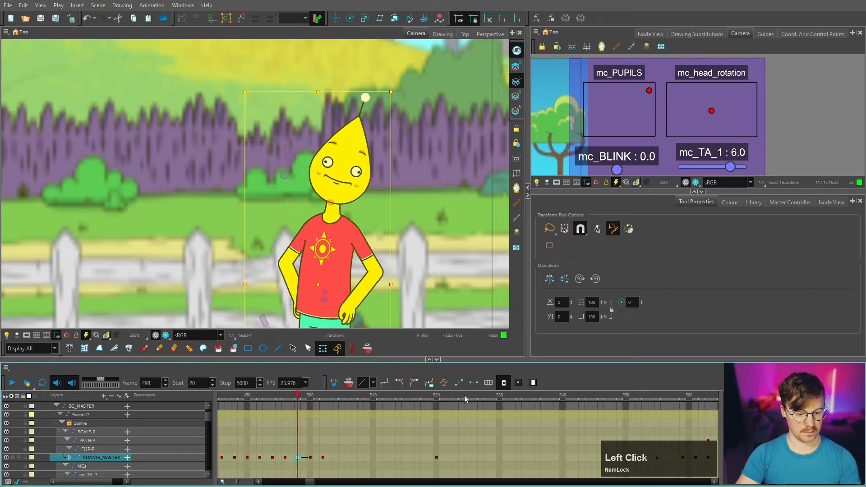
Play back the adjusted head turn and paste the earlier hands-on-hips pose from before the turn onto SONNIE_MASTER at frame 530.
{"action": "left_click", "coordinate": [307, 482]}
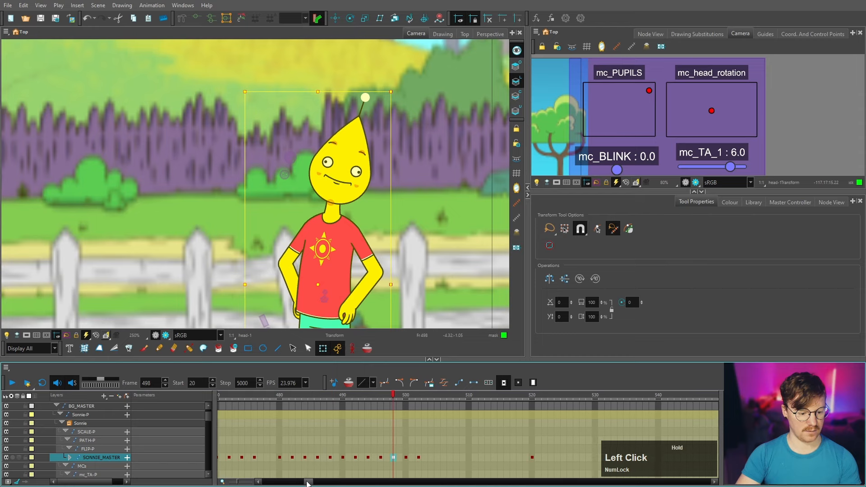
{"action": "left_click", "coordinate": [13, 383]}
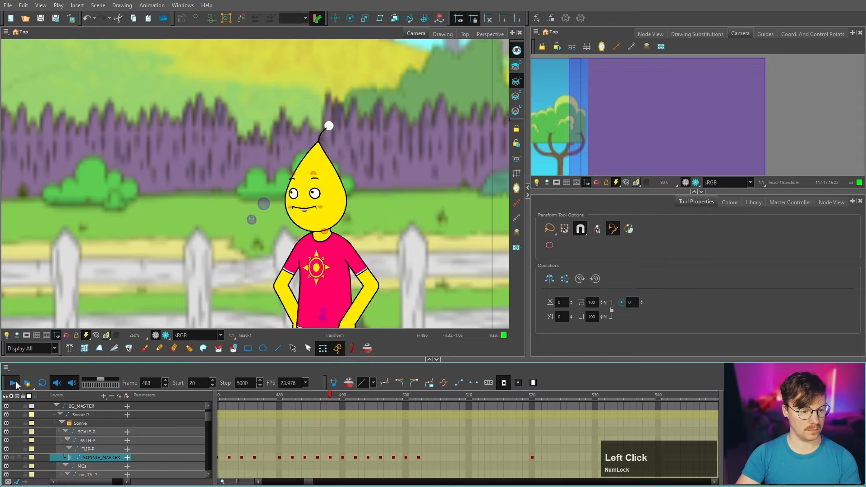
{"action": "left_click", "coordinate": [360, 457]}
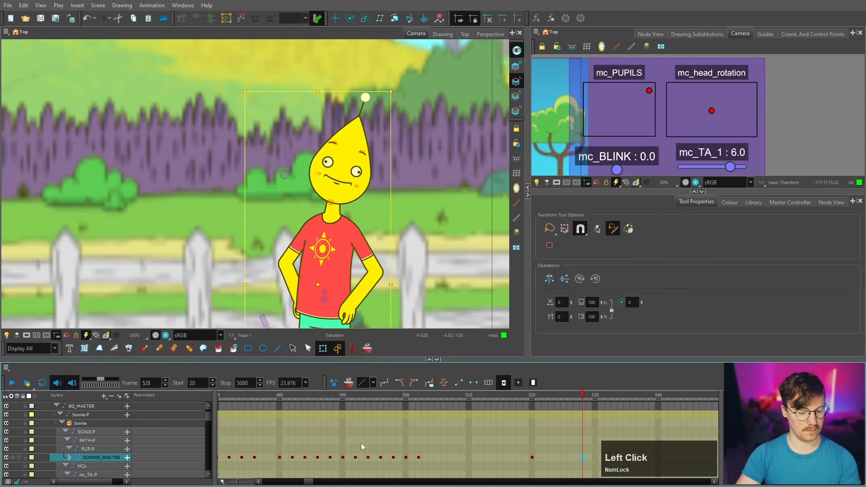
{"action": "left_click", "coordinate": [532, 458]}
{"action": "scroll", "coordinate": [363, 289], "scroll_direction": "down", "scroll_amount": 2}
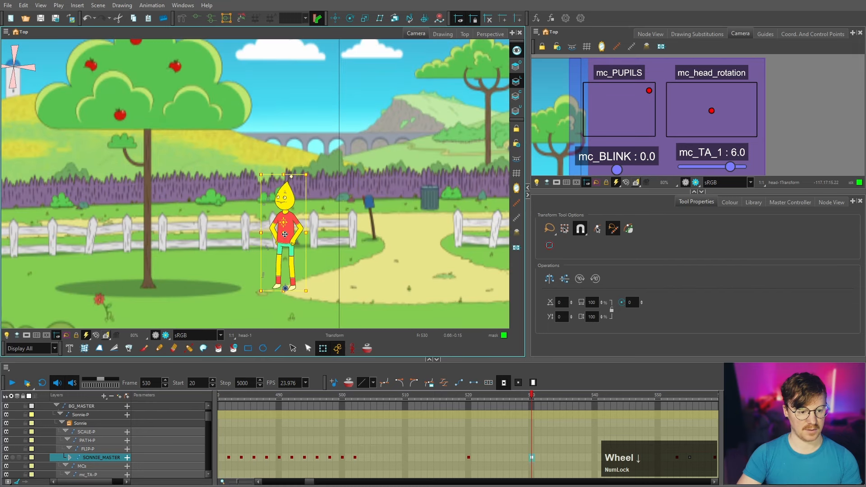
{"action": "scroll", "coordinate": [363, 288], "scroll_direction": "up", "scroll_amount": 3}
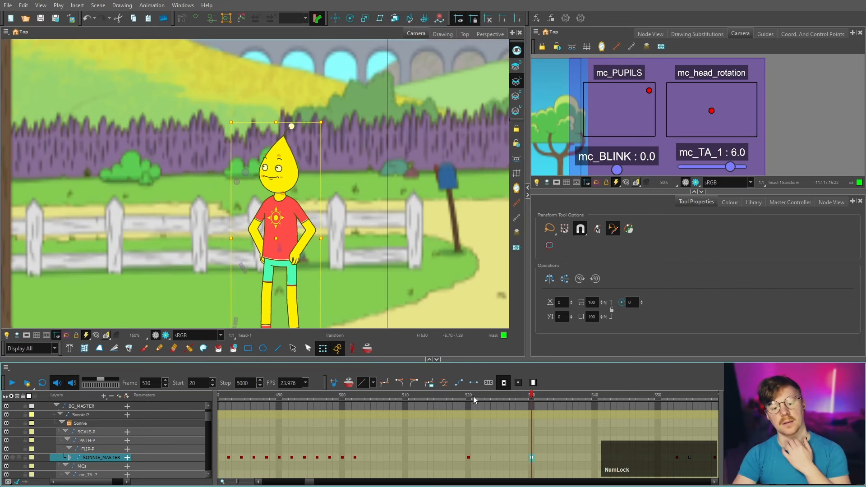
{"action": "left_click", "coordinate": [537, 458]}
{"action": "scroll", "coordinate": [312, 464], "scroll_direction": "left", "scroll_amount": 3}
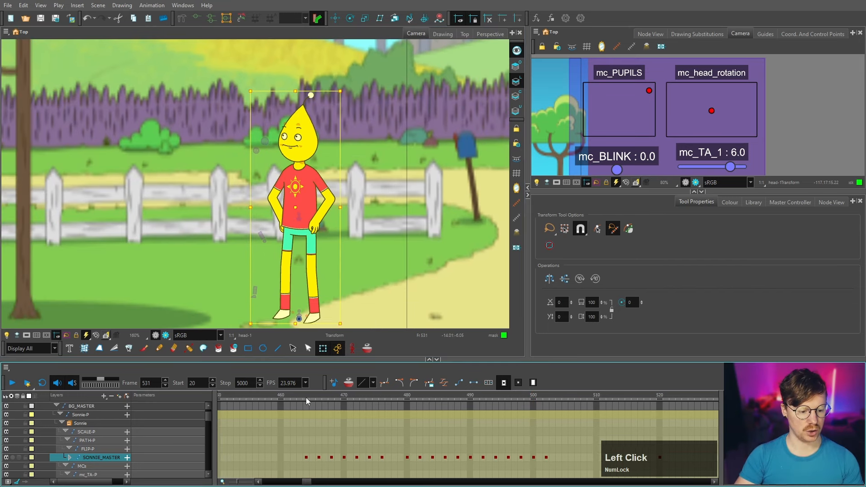
Duplicate the SONNIE_MASTER pose from frame 530 at frame 534 and the pose from frame 520 at frame 524.
{"action": "left_click", "coordinate": [306, 397]}
{"action": "left_click_drag", "start_coordinate": [306, 481], "coordinate": [312, 483]}
{"action": "left_click", "coordinate": [468, 458]}
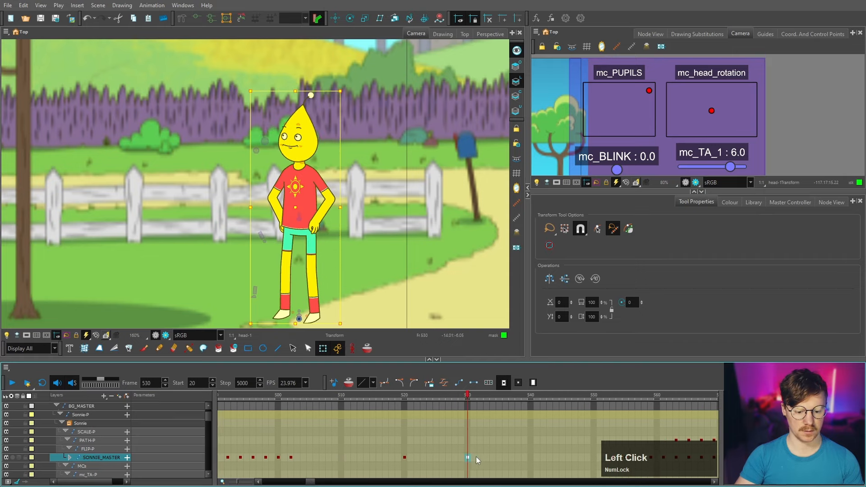
{"action": "left_click", "coordinate": [480, 458]}
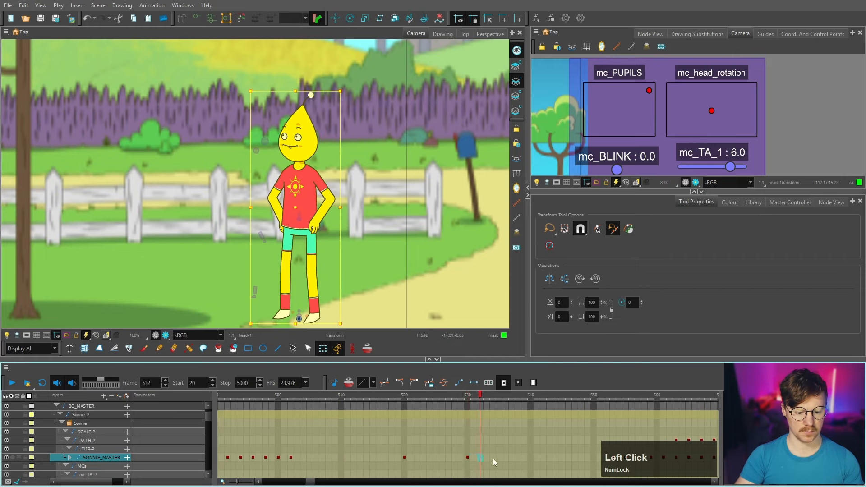
{"action": "left_click", "coordinate": [493, 458]}
{"action": "key", "text": "v"}
{"action": "left_click", "coordinate": [429, 458]}
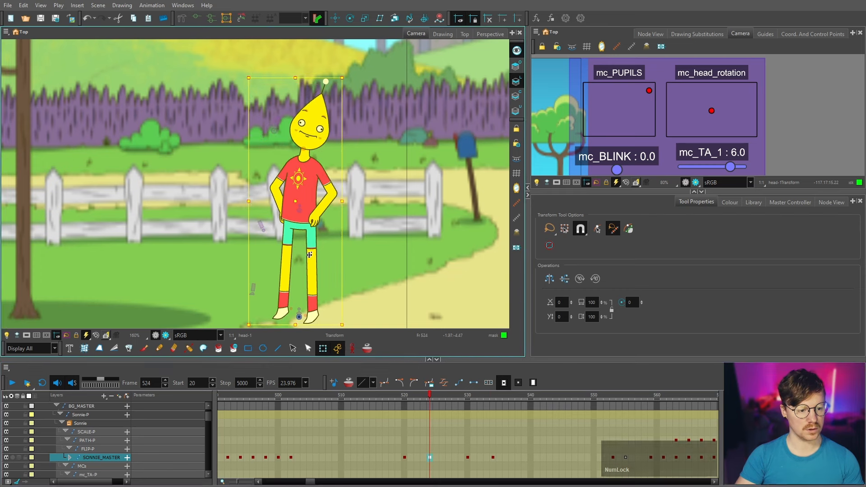
Examine the character's leg joints and socks up close at frame 524.
{"action": "scroll", "coordinate": [311, 207], "scroll_direction": "down", "scroll_amount": 1}
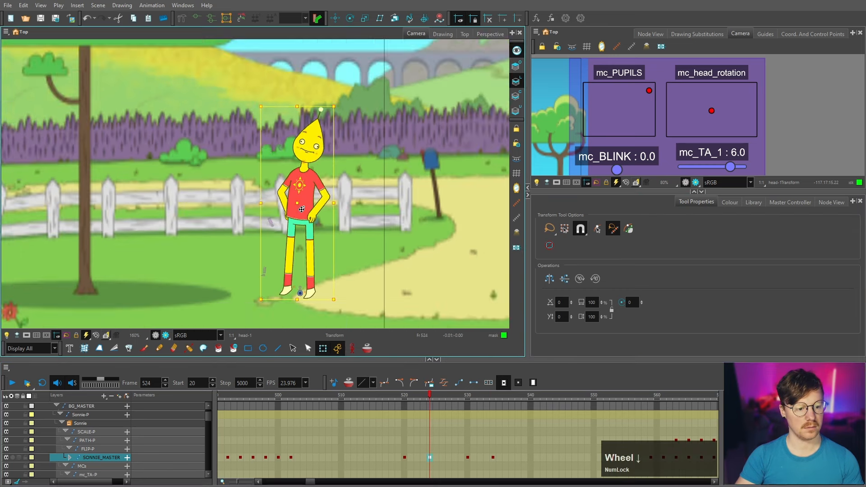
{"action": "scroll", "coordinate": [302, 253], "scroll_direction": "up", "scroll_amount": 5}
{"action": "left_click", "coordinate": [327, 235]}
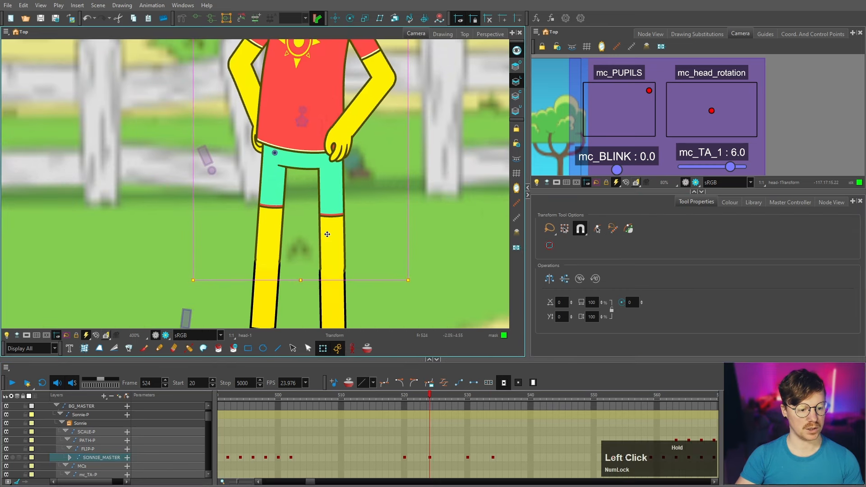
{"action": "left_click_drag", "start_coordinate": [327, 234], "coordinate": [327, 234]}
{"action": "scroll", "coordinate": [334, 301], "scroll_direction": "up", "scroll_amount": 4}
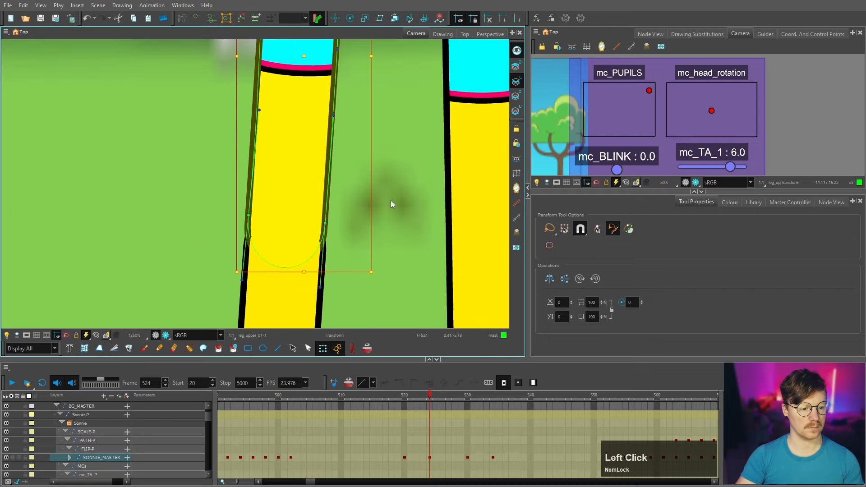
{"action": "left_click", "coordinate": [391, 201]}
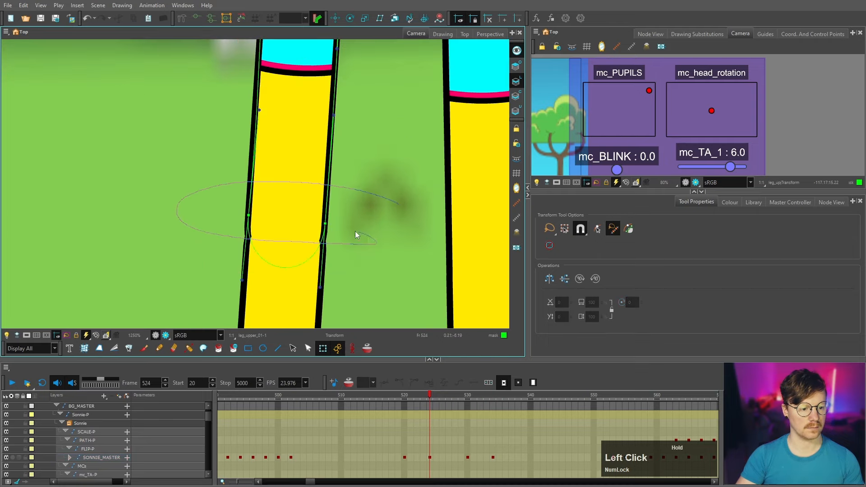
{"action": "left_click", "coordinate": [326, 229]}
{"action": "scroll", "coordinate": [326, 229], "scroll_direction": "up", "scroll_amount": 2}
{"action": "left_click", "coordinate": [327, 217]}
{"action": "scroll", "coordinate": [380, 277], "scroll_direction": "down", "scroll_amount": 4}
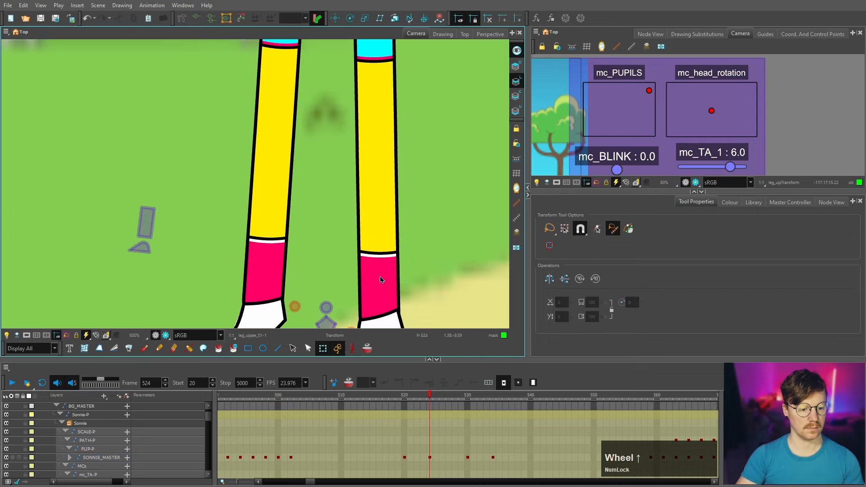
{"action": "left_click", "coordinate": [384, 256]}
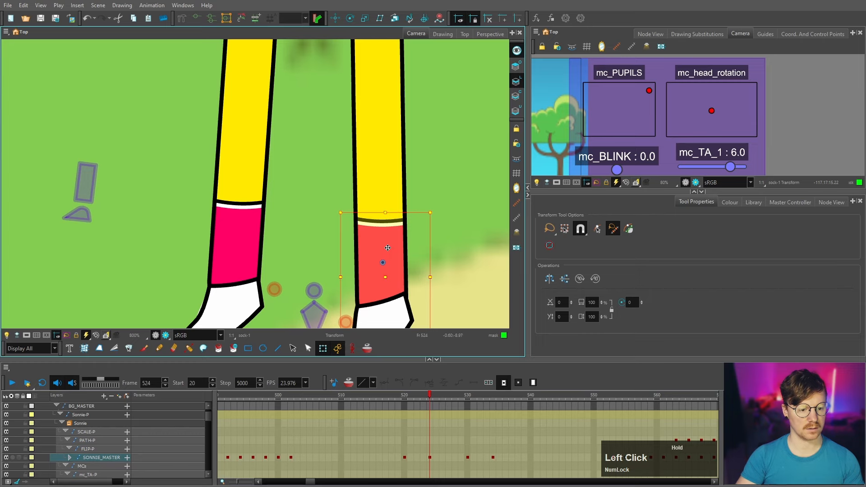
{"action": "left_click", "coordinate": [234, 229]}
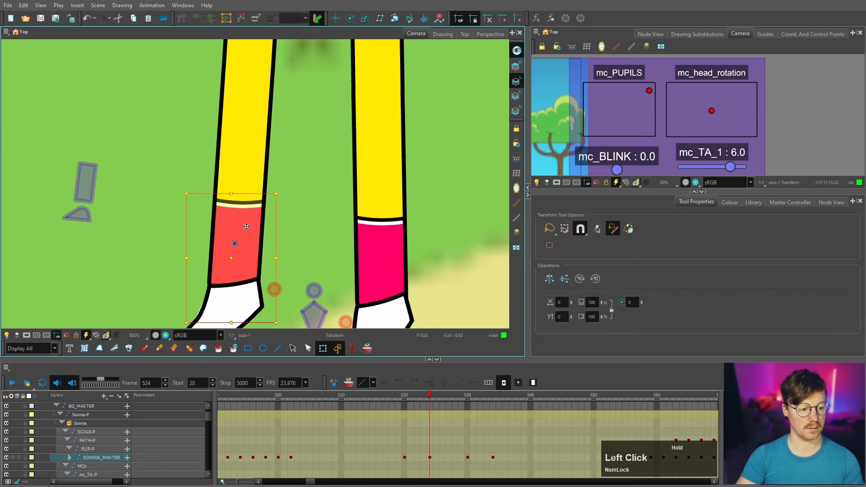
{"action": "scroll", "coordinate": [333, 277], "scroll_direction": "down", "scroll_amount": 4}
Interpolate SONNIE_MASTER from frame 520 to 524, keyframe the in-between at frame 522, and make the segment stop-motion.
{"action": "left_click_drag", "start_coordinate": [428, 396], "coordinate": [430, 396]}
{"action": "left_click", "coordinate": [423, 459]}
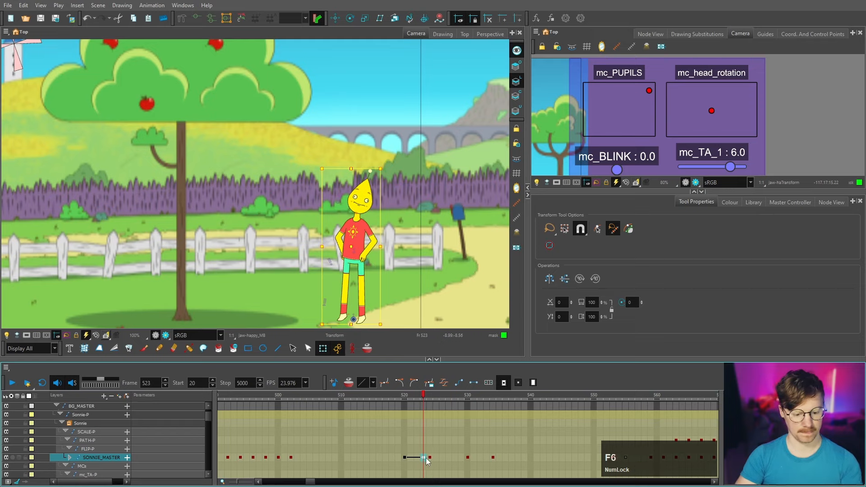
{"action": "left_click_drag", "start_coordinate": [420, 458], "coordinate": [409, 457]}
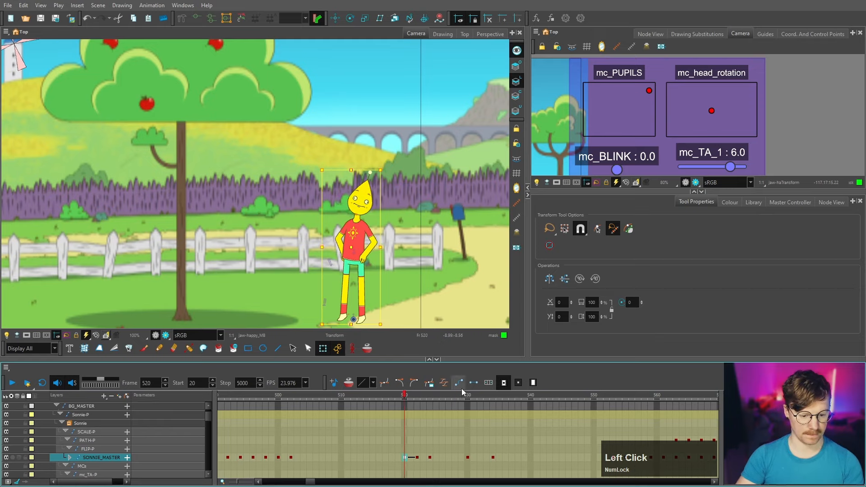
{"action": "left_click", "coordinate": [470, 385]}
Interpolate SONNIE_MASTER from frame 524, add two frames of exposure so the next pose falls at frame 532, and keyframe frame 526.
{"action": "left_click", "coordinate": [430, 457]}
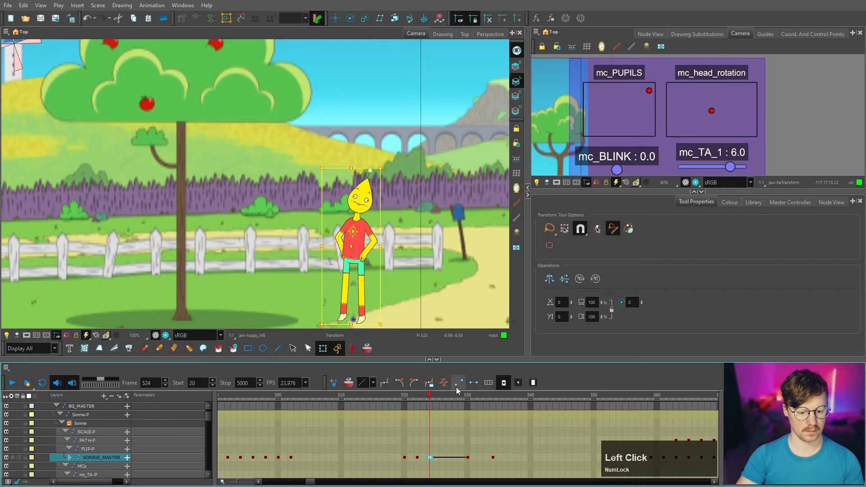
{"action": "left_click", "coordinate": [442, 460]}
{"action": "key", "text": "shift+equal"}
{"action": "key", "text": "shift+equal"}
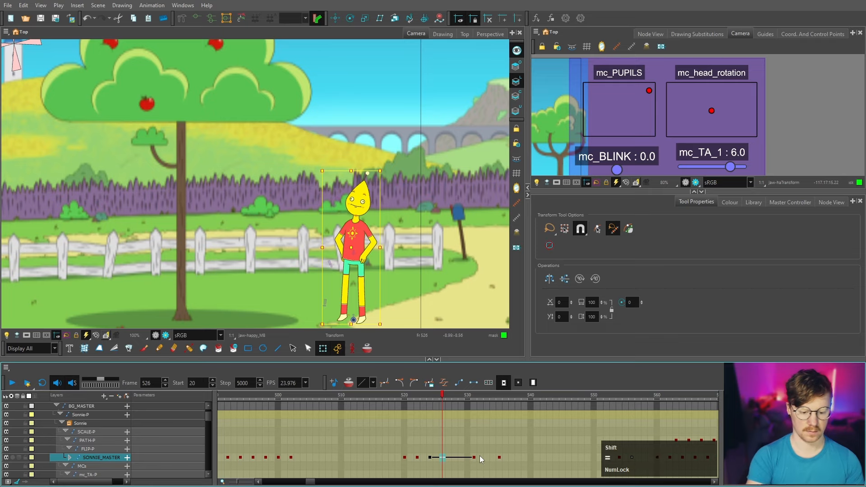
{"action": "left_click", "coordinate": [461, 459]}
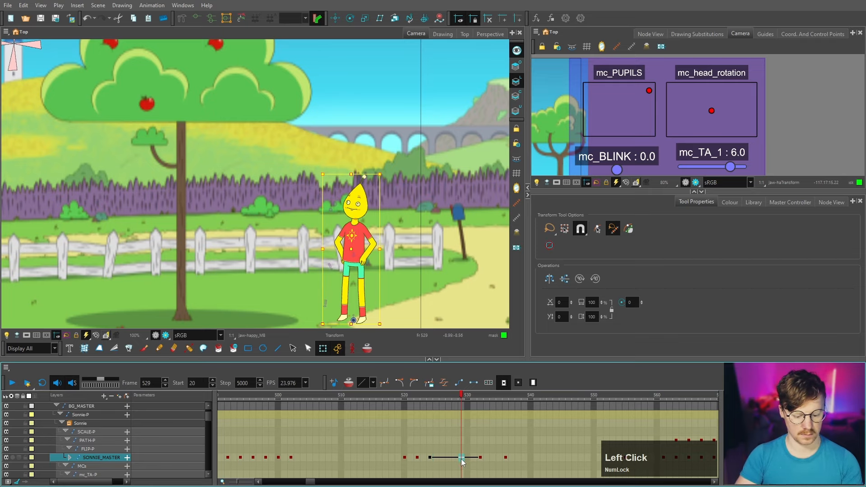
{"action": "left_click", "coordinate": [443, 459]}
{"action": "left_click", "coordinate": [458, 383]}
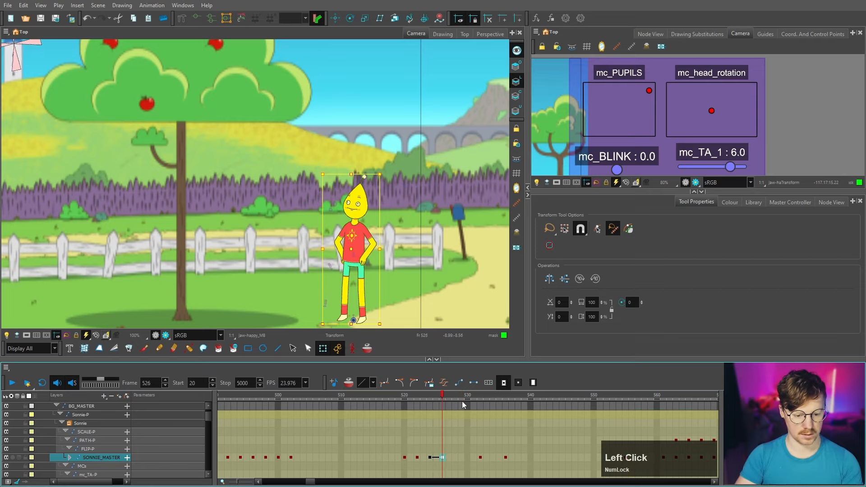
Keyframe SONNIE_MASTER in-betweens at frames 528 and 530 and make the 524 to 532 segment stop-motion.
{"action": "left_click", "coordinate": [455, 458]}
{"action": "key", "text": "F6"}
{"action": "left_click", "coordinate": [456, 457]}
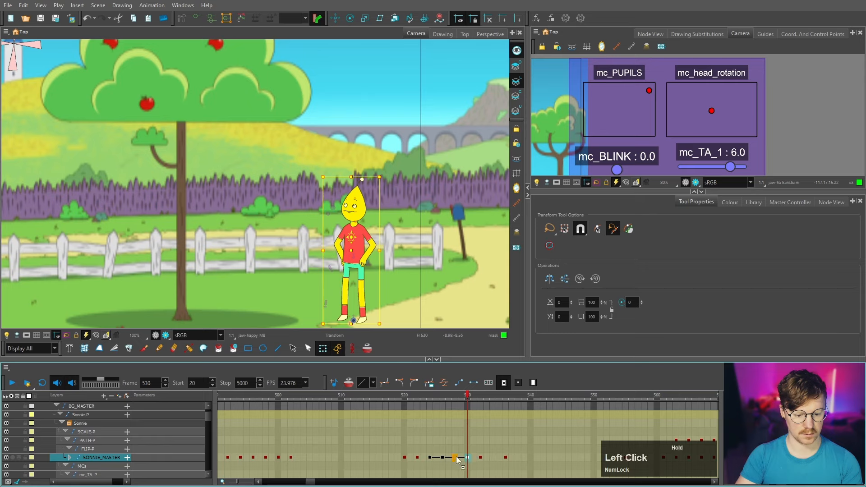
{"action": "left_click", "coordinate": [467, 457]}
{"action": "key", "text": "F6"}
{"action": "left_click", "coordinate": [429, 458]}
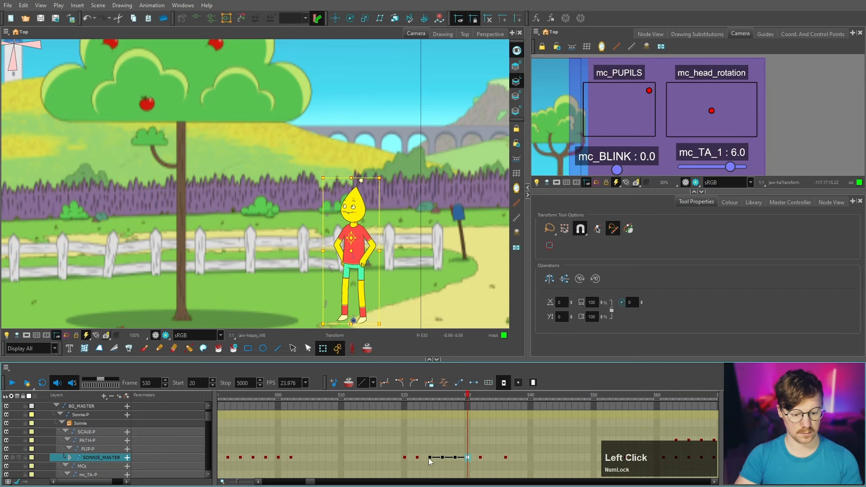
{"action": "left_click", "coordinate": [480, 458], "text": "shift"}
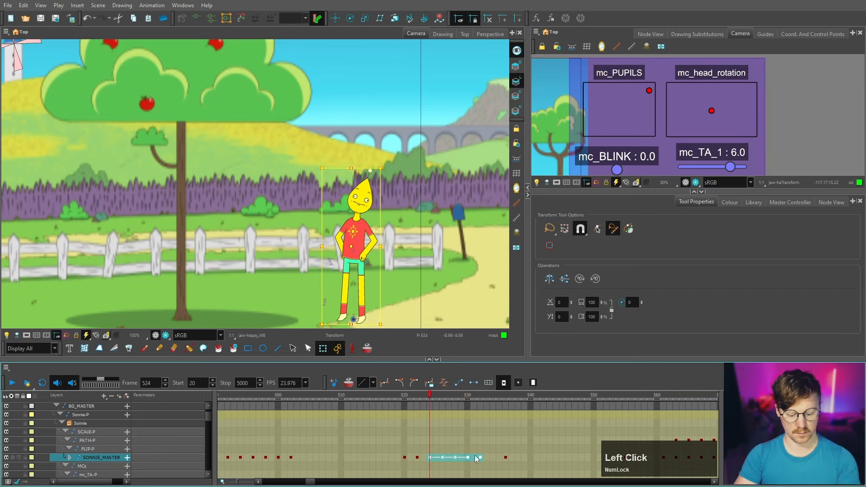
Play back and scrub through the retimed head turn from frame 519.
{"action": "left_click", "coordinate": [399, 458]}
{"action": "left_click", "coordinate": [12, 383]}
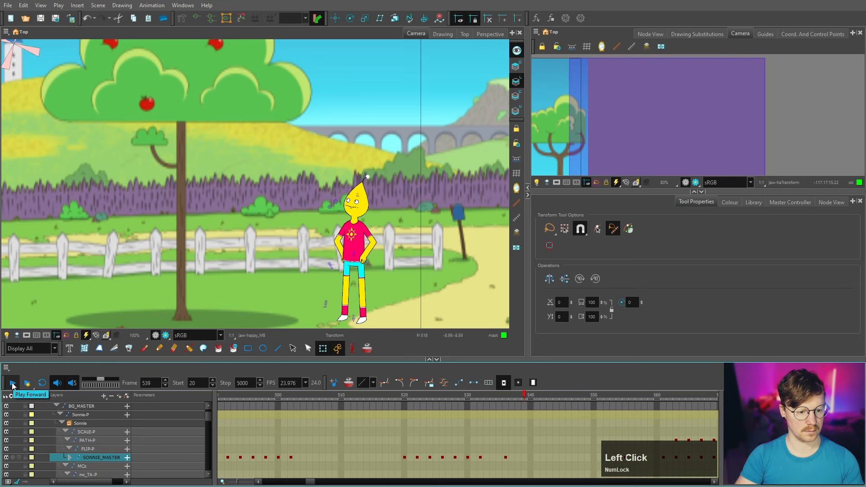
{"action": "left_click", "coordinate": [12, 383]}
{"action": "left_click_drag", "start_coordinate": [443, 396], "coordinate": [513, 396]}
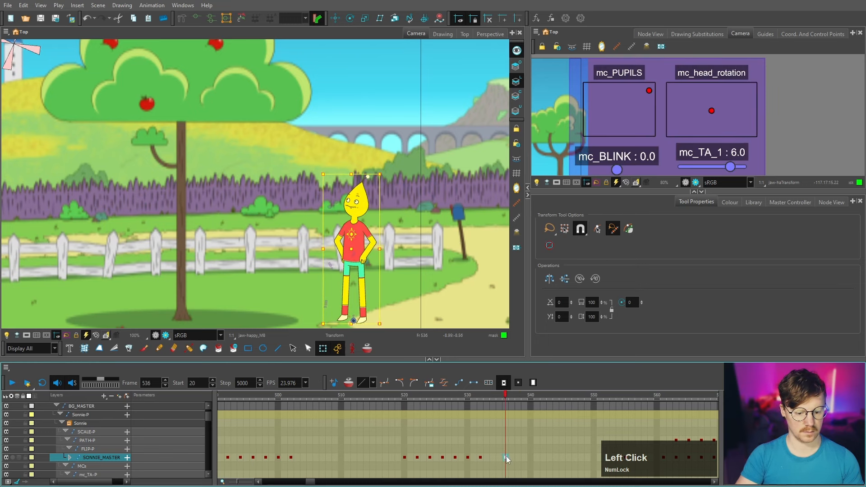
Move the SONNIE_MASTER pose from frame 536 to 538 and fill the gap after frame 532 with stop-motion in-betweens at frames 534 and 536.
{"action": "left_click_drag", "start_coordinate": [506, 458], "coordinate": [517, 458]}
{"action": "left_click", "coordinate": [481, 458]}
{"action": "left_click", "coordinate": [459, 382]}
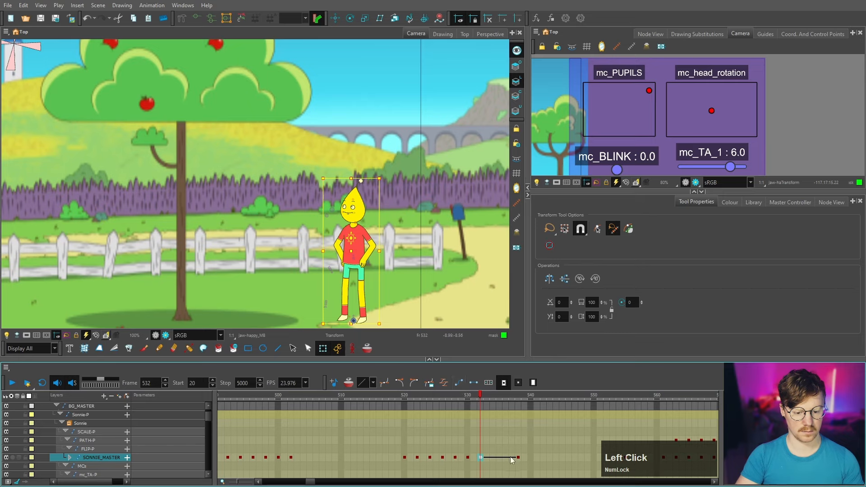
{"action": "left_click", "coordinate": [506, 457]}
{"action": "mouse_move", "coordinate": [505, 457]}
{"action": "left_mouse_down"}
{"action": "mouse_move", "coordinate": [492, 458]}
{"action": "mouse_move", "coordinate": [504, 458]}
{"action": "left_mouse_up"}
{"action": "left_click", "coordinate": [510, 458]}
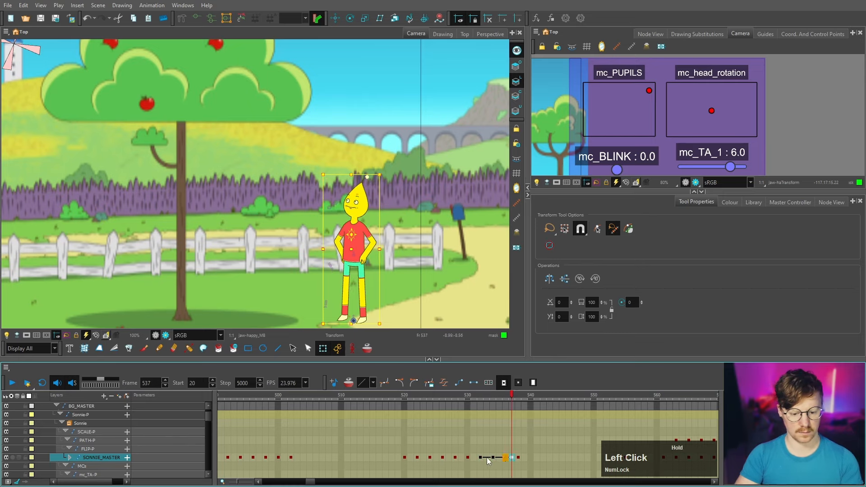
{"action": "left_click", "coordinate": [481, 458]}
Remove two frames of SONNIE_MASTER exposure at frame 514 so the following keyframes start at frame 518, and play back from frame 517.
{"action": "left_click", "coordinate": [366, 458]}
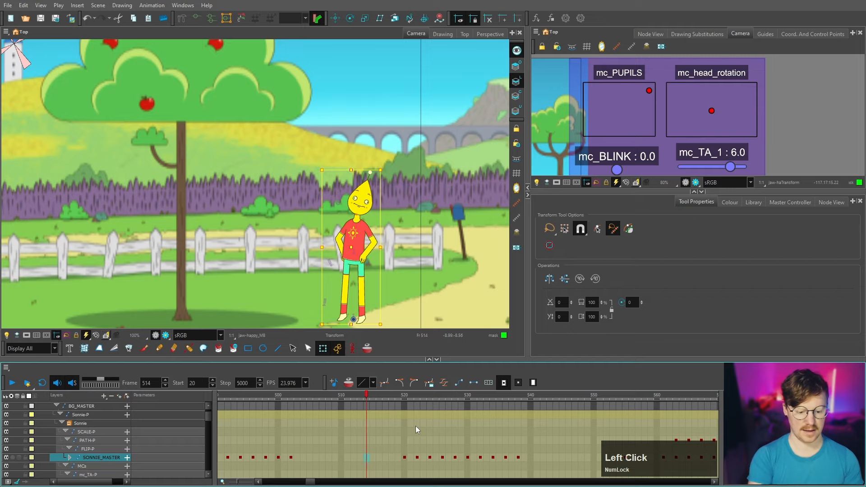
{"action": "key", "text": "minus"}
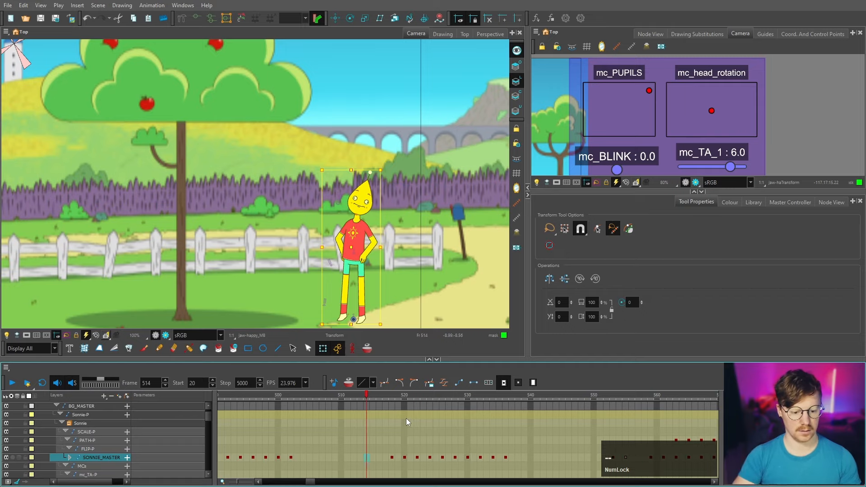
{"action": "left_click", "coordinate": [387, 394]}
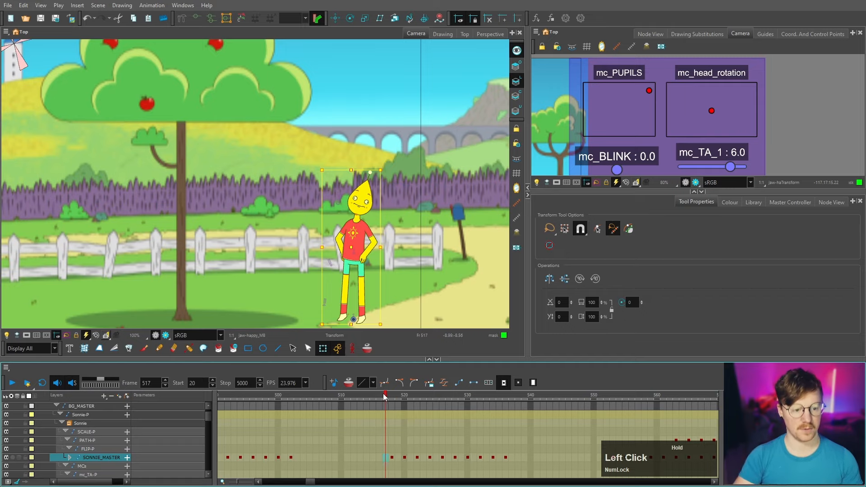
{"action": "left_click", "coordinate": [13, 383]}
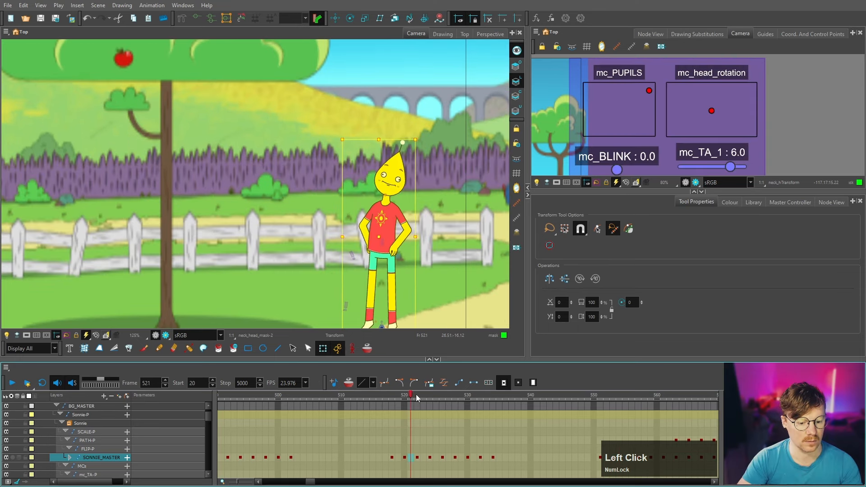
Scrub through the end of the turn and add a SONNIE_MASTER keyframe at frame 533.
{"action": "left_click_drag", "start_coordinate": [416, 394], "coordinate": [493, 398]}
{"action": "left_click", "coordinate": [488, 458]}
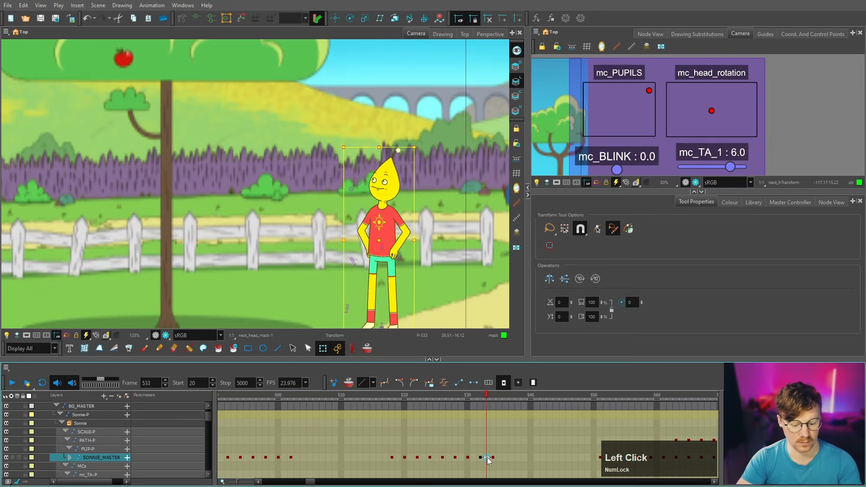
{"action": "key", "text": "F5"}
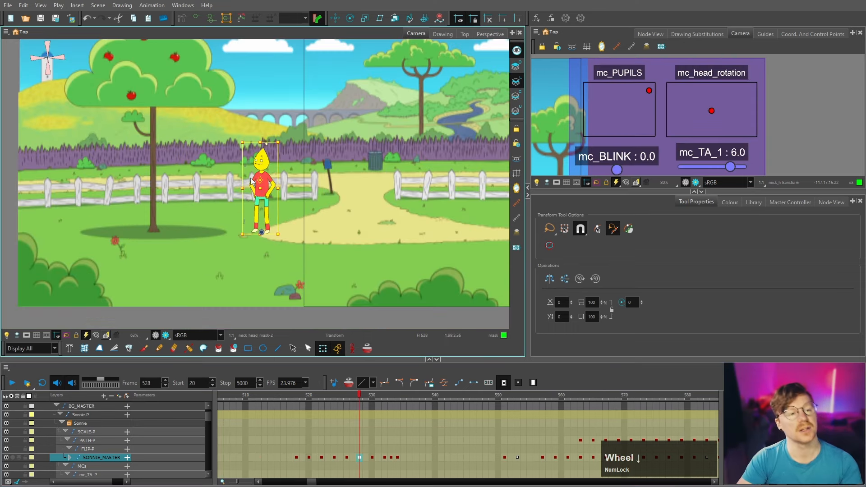
Move the SONNIE_MASTER pose from frame 534 to 540 and delete the keyframes at frames 532 and 533.
{"action": "scroll", "coordinate": [250, 165], "scroll_direction": "up", "scroll_amount": 5}
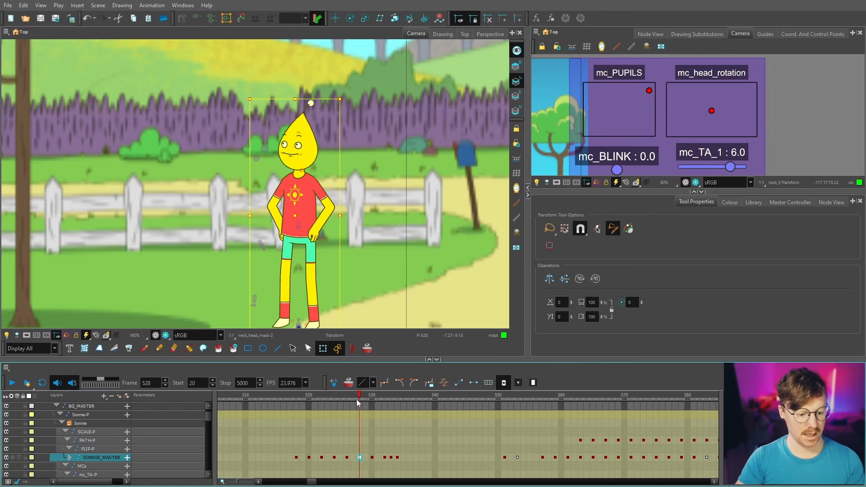
{"action": "left_click_drag", "start_coordinate": [356, 392], "coordinate": [399, 401]}
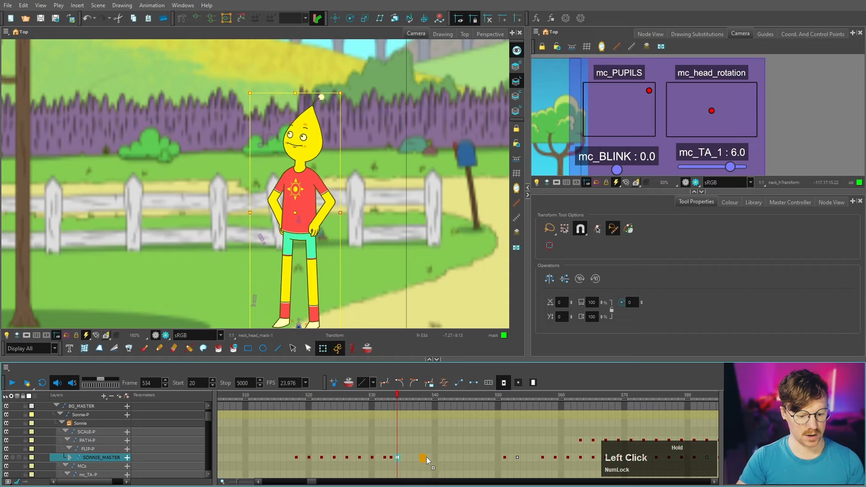
{"action": "left_click_drag", "start_coordinate": [426, 457], "coordinate": [385, 458]}
{"action": "key", "text": "F7"}
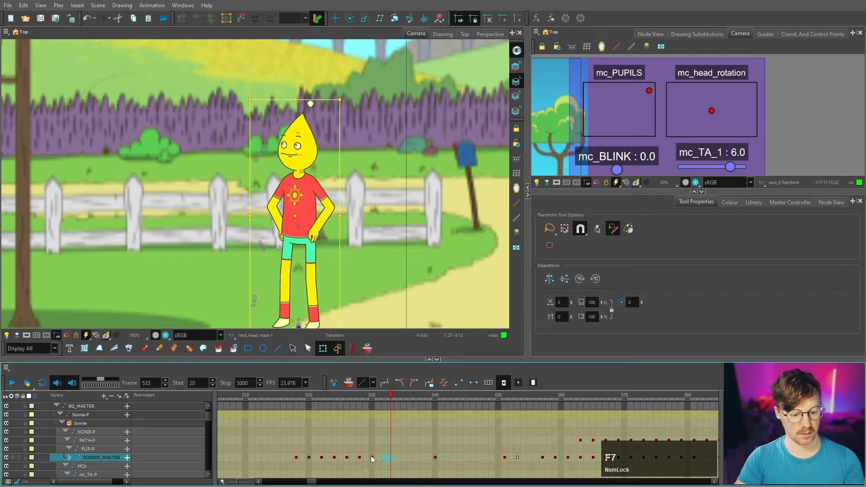
Copy the SONNIE_MASTER pose from frame 540 to frame 536 and move the keyframe at frame 540 to 542.
{"action": "left_click", "coordinate": [411, 458]}
{"action": "left_click", "coordinate": [435, 458]}
{"action": "key", "text": "ctrl+c"}
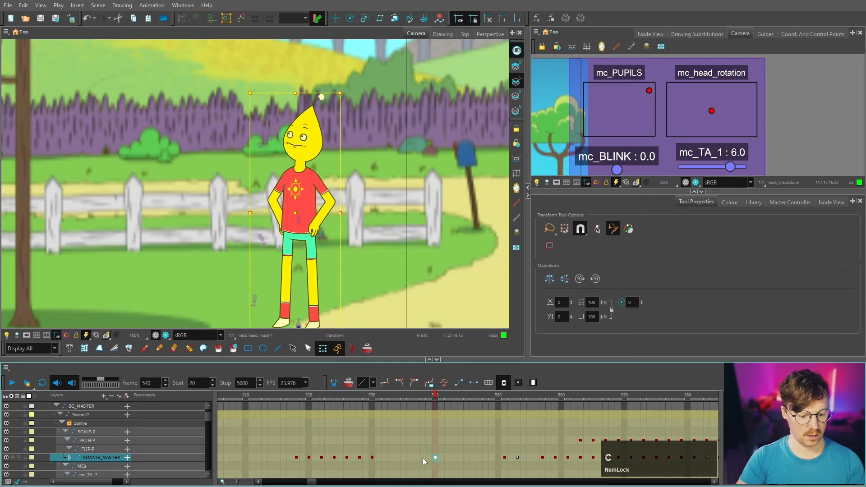
{"action": "left_click", "coordinate": [411, 459]}
{"action": "key", "text": "ctrl+v"}
{"action": "left_click", "coordinate": [435, 457]}
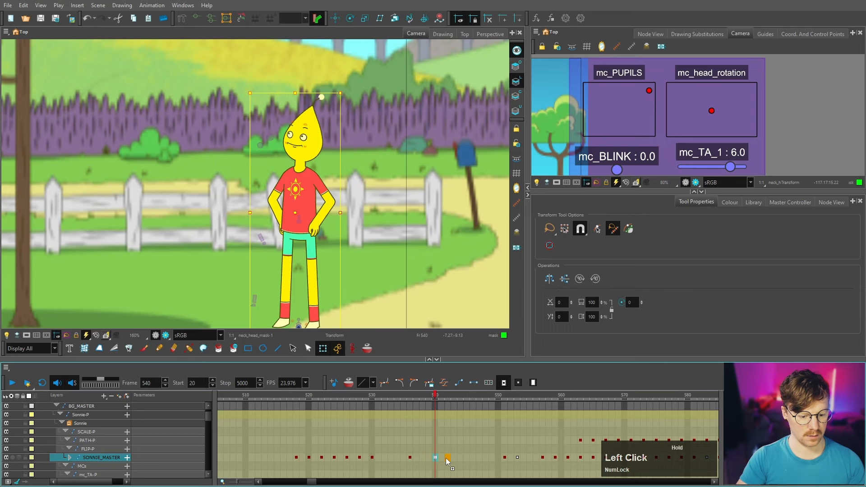
Keyframe the SONNIE_MASTER in-betweens at frames 532 and 534, make the 530 to 536 segment stop-motion, and play it back.
{"action": "left_click", "coordinate": [397, 458]}
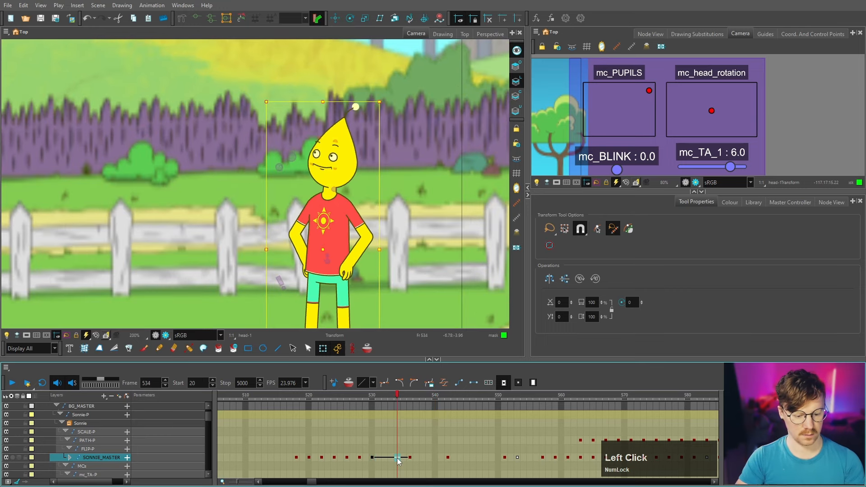
{"action": "left_click", "coordinate": [385, 458]}
{"action": "left_click", "coordinate": [459, 385]}
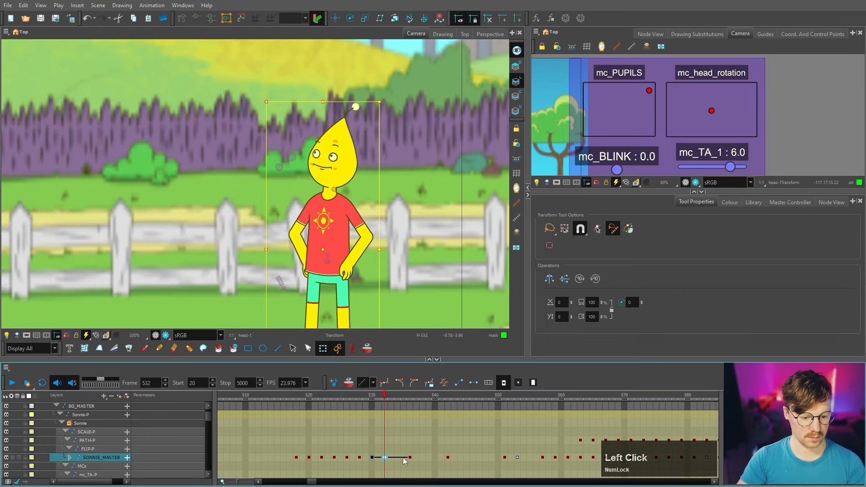
{"action": "left_click", "coordinate": [403, 457]}
{"action": "left_click", "coordinate": [400, 457]}
{"action": "key", "text": "F6"}
{"action": "left_click", "coordinate": [374, 457]}
{"action": "left_click", "coordinate": [410, 458], "text": "shift"}
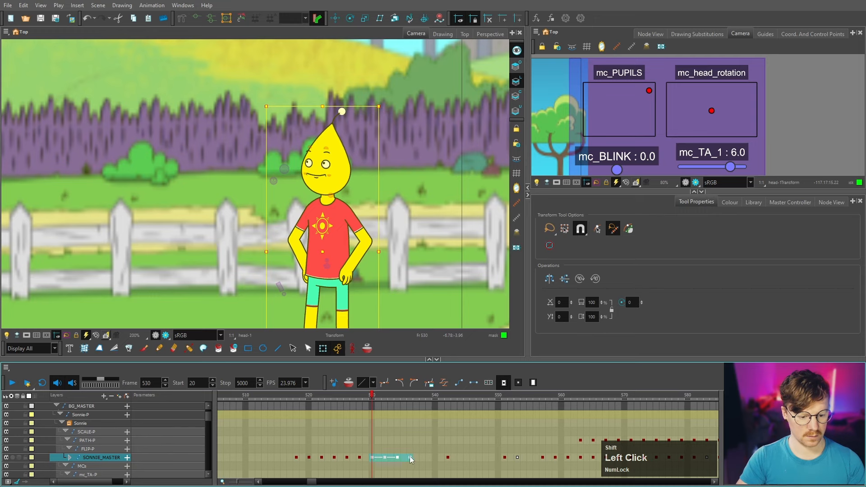
{"action": "left_click", "coordinate": [472, 384]}
{"action": "left_click", "coordinate": [12, 382]}
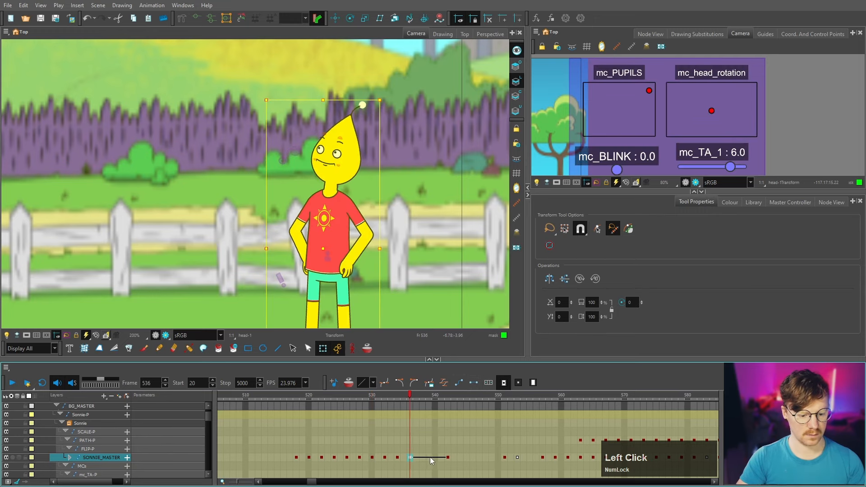
Keyframe the SONNIE_MASTER in-betweens at frames 538 and 540, make the 536 to 542 segment stop-motion, and play it back.
{"action": "left_click", "coordinate": [435, 458]}
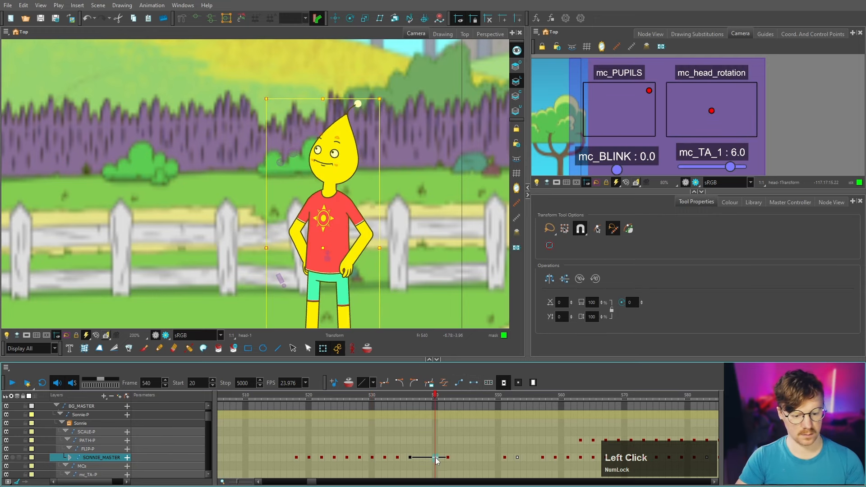
{"action": "key", "text": "comma"}
{"action": "key", "text": "comma"}
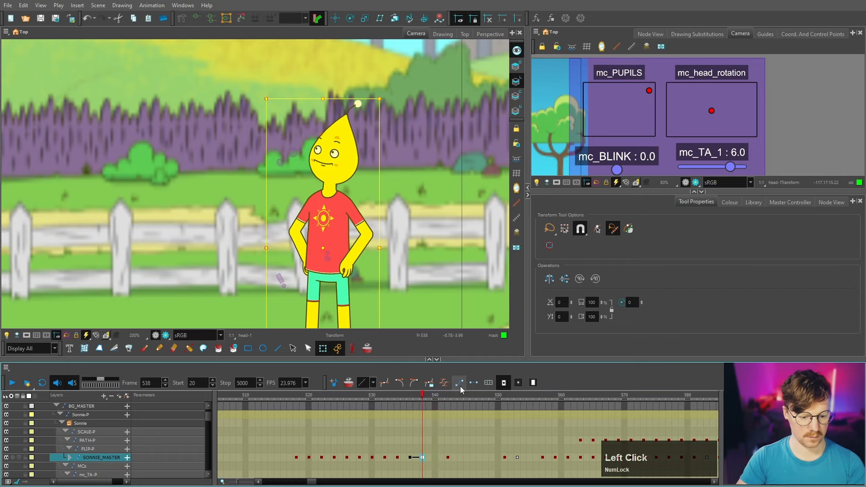
{"action": "key", "text": "comma"}
{"action": "key", "text": "comma"}
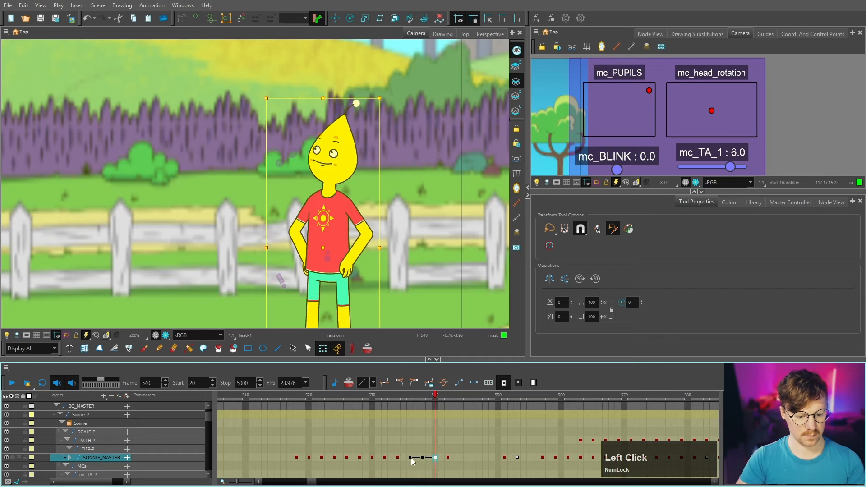
{"action": "left_click", "coordinate": [448, 457], "text": "shift"}
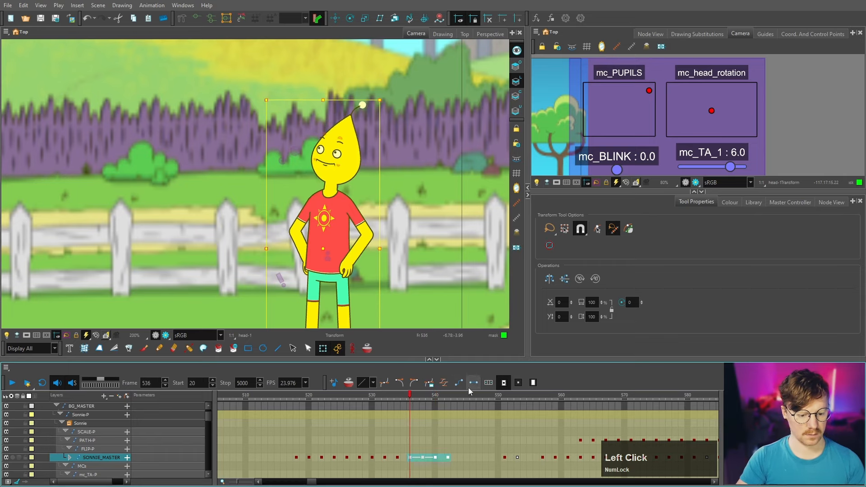
{"action": "left_click", "coordinate": [12, 382]}
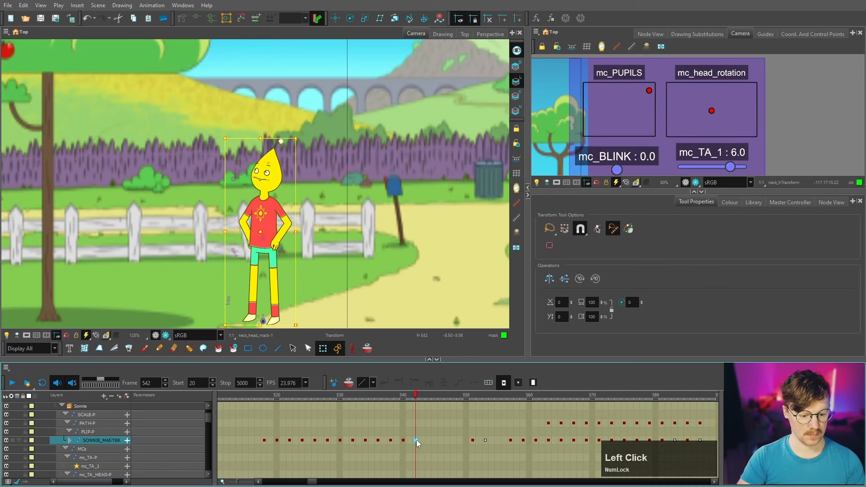
Paste the SONNIE_MASTER pose from frame 542 ahead of the walk and delete the keyframe at frame 553.
{"action": "key", "text": "ctrl+c"}
{"action": "key", "text": "ctrl+v"}
{"action": "left_click", "coordinate": [484, 442]}
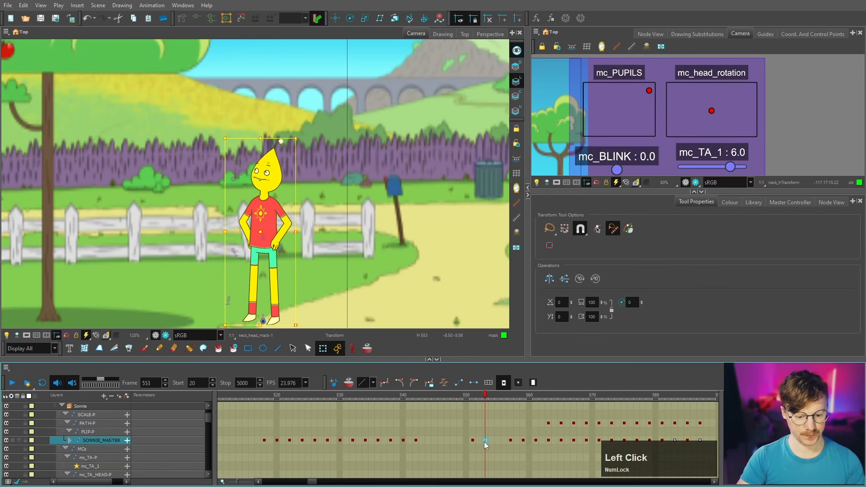
{"action": "key", "text": "F7"}
Remove six frames of PATH-P exposure at frame 556 so its keyframes start at frame 557, and scrub to the start of the walk.
{"action": "left_click", "coordinate": [505, 423]}
{"action": "key", "text": "minus"}
{"action": "key", "text": "minus"}
{"action": "key", "text": "minus"}
{"action": "key", "text": "minus"}
{"action": "key", "text": "minus"}
{"action": "key", "text": "minus"}
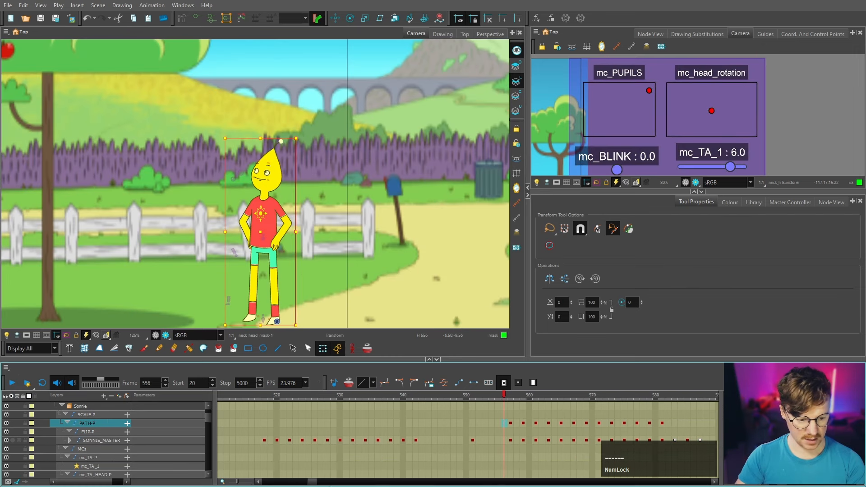
{"action": "left_click_drag", "start_coordinate": [313, 482], "coordinate": [315, 481]}
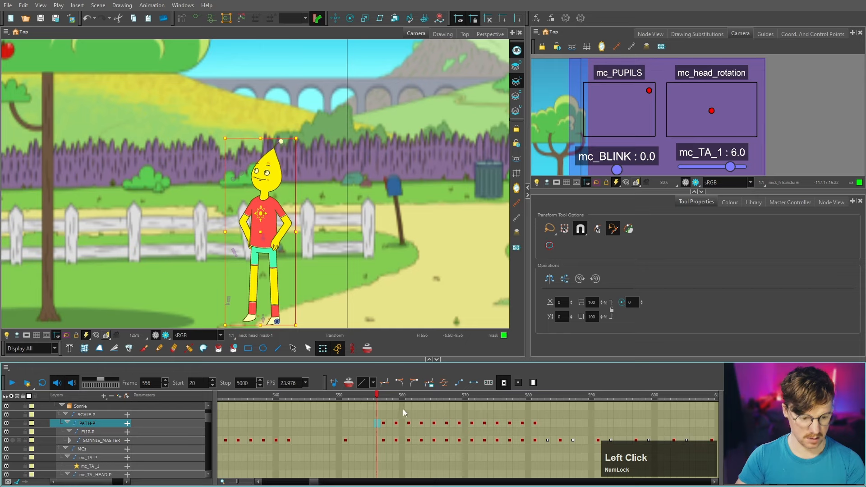
{"action": "mouse_move", "coordinate": [377, 397]}
{"action": "left_mouse_down"}
{"action": "mouse_move", "coordinate": [351, 411]}
{"action": "mouse_move", "coordinate": [381, 411]}
{"action": "left_mouse_up"}
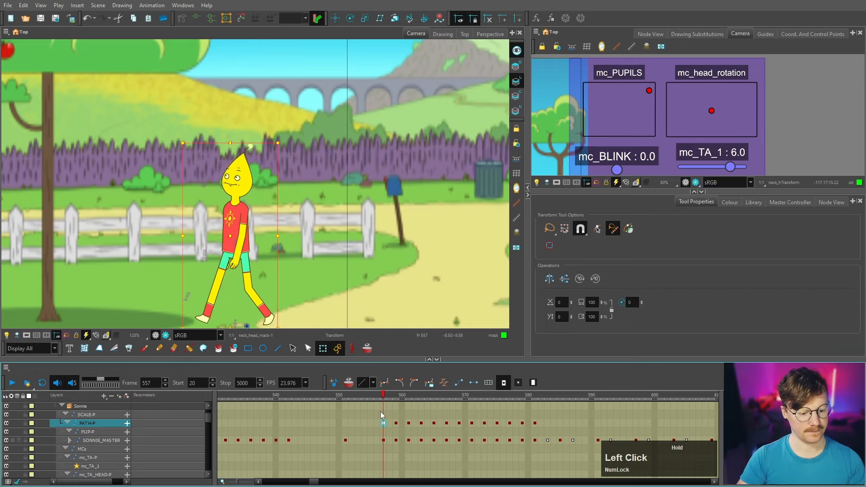
Copy the SONNIE_MASTER hands-on-hips pose from frame 551 and paste it at frame 547.
{"action": "left_click", "coordinate": [345, 440]}
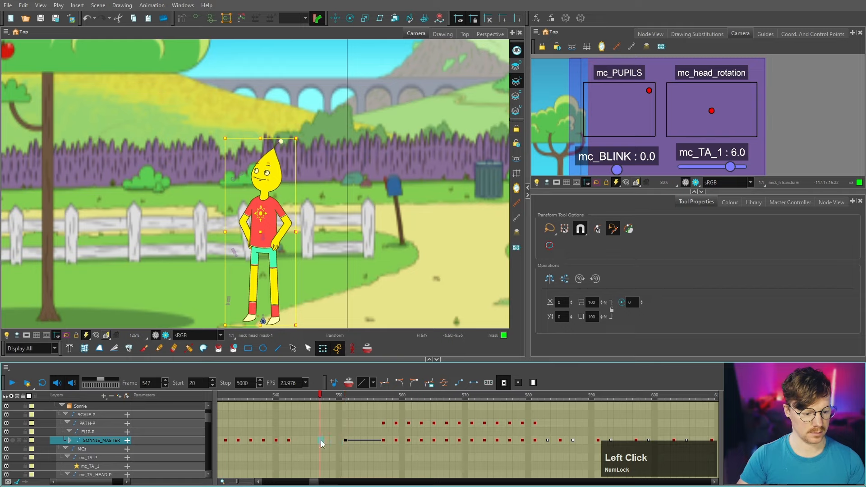
{"action": "key", "text": "v"}
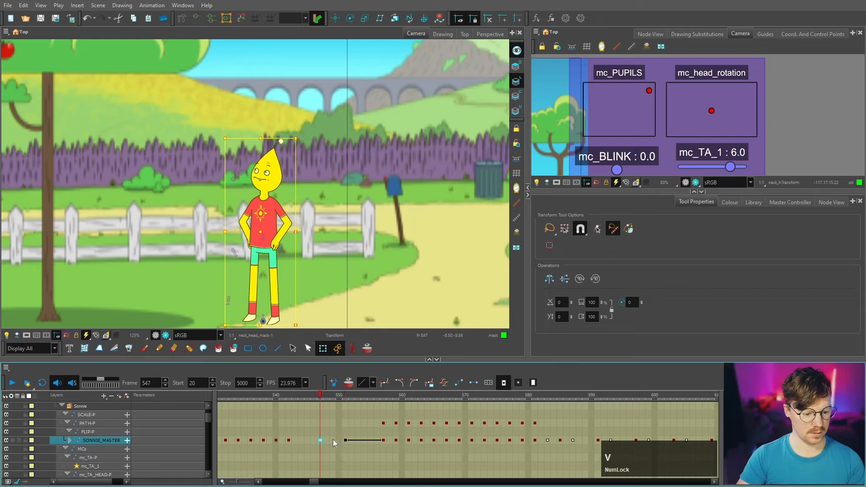
{"action": "left_click", "coordinate": [345, 440]}
{"action": "left_click", "coordinate": [321, 440]}
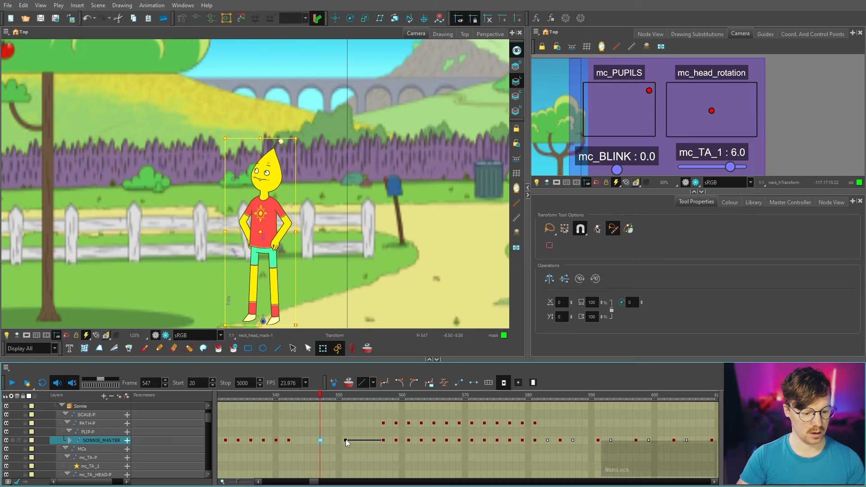
At frame 551, rotate the upper body and head slightly as a lean before the walk.
{"action": "left_click", "coordinate": [345, 440]}
{"action": "scroll", "coordinate": [304, 210], "scroll_direction": "up", "scroll_amount": 2}
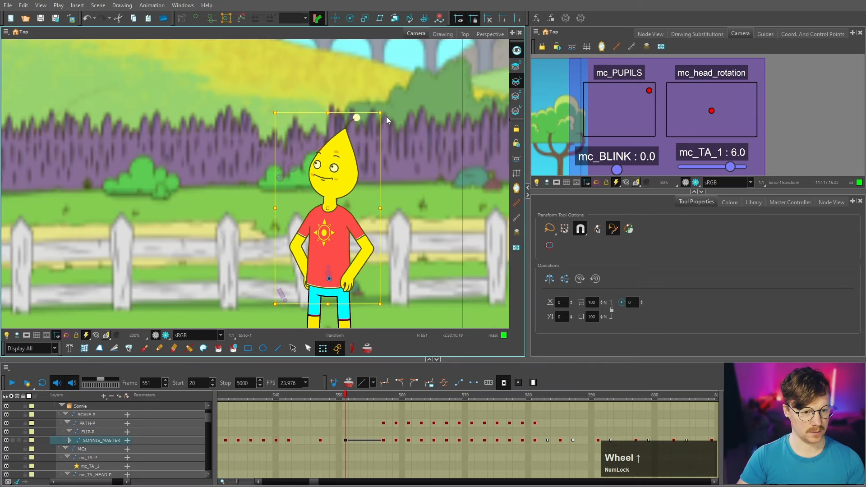
{"action": "left_click", "coordinate": [389, 112]}
{"action": "left_click_drag", "start_coordinate": [390, 112], "coordinate": [386, 122]}
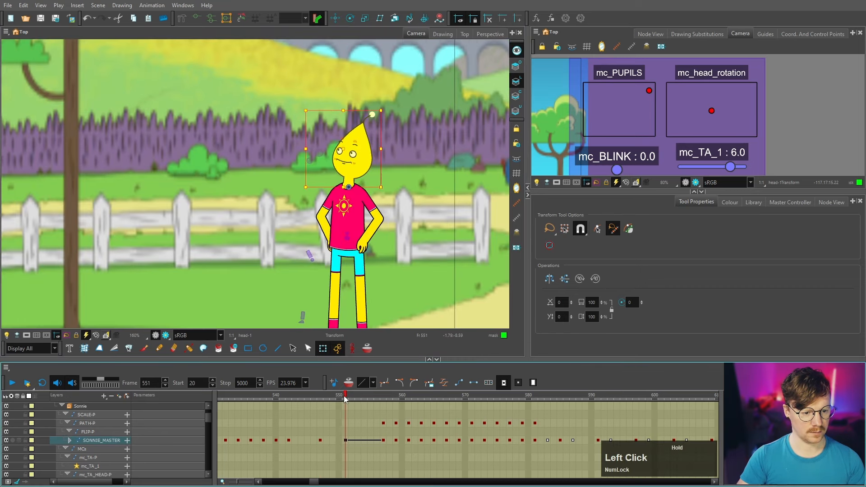
Keyframe the SONNIE_MASTER in-between at frame 549 and make the 547 to 551 segment stop-motion.
{"action": "left_click", "coordinate": [338, 440]}
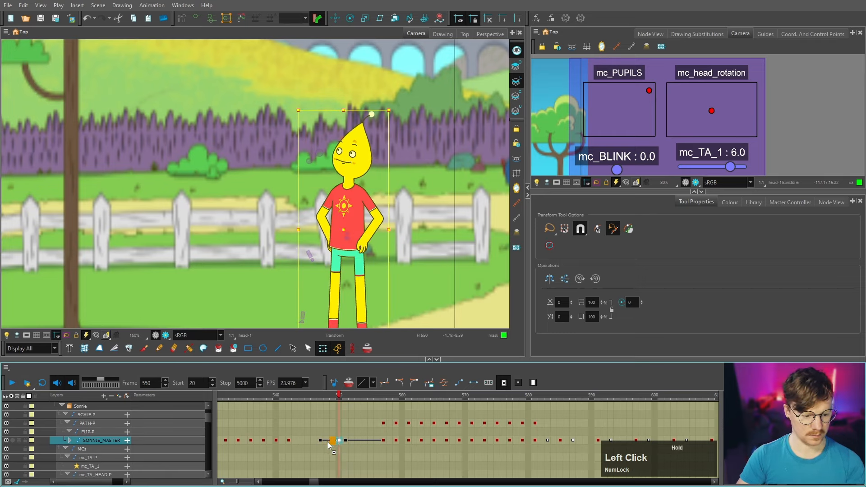
{"action": "left_click", "coordinate": [327, 440]}
{"action": "left_click", "coordinate": [346, 441]}
Keyframe the SONNIE_MASTER in-betweens at frames 553 and 555 and make the 551 to 557 segment stop-motion.
{"action": "left_click", "coordinate": [358, 440]}
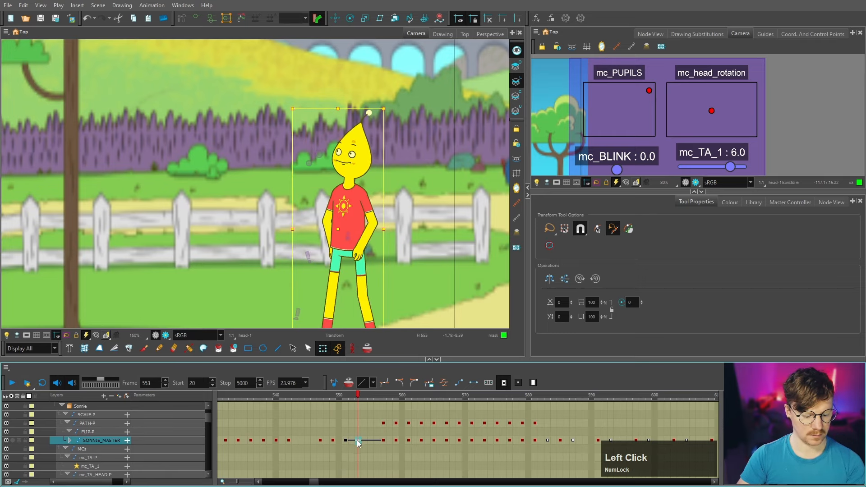
{"action": "key", "text": "F5"}
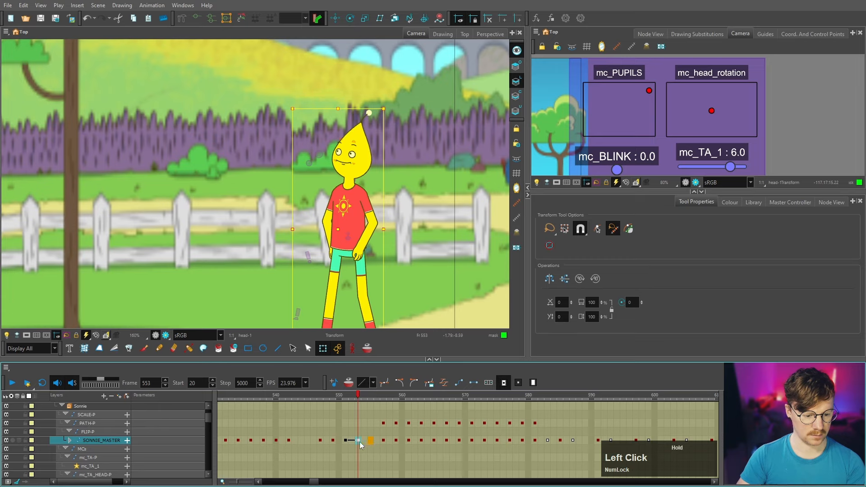
{"action": "left_click", "coordinate": [352, 441]}
{"action": "left_click", "coordinate": [358, 441]}
{"action": "left_click_drag", "start_coordinate": [359, 441], "coordinate": [345, 441]}
{"action": "key", "text": "ctrl+k"}
With onion skin on, shift the character at frames 553 and 555 so the planted foot matches the previous pose.
{"action": "key", "text": "alt+o"}
{"action": "scroll", "coordinate": [361, 289], "scroll_direction": "up", "scroll_amount": 5}
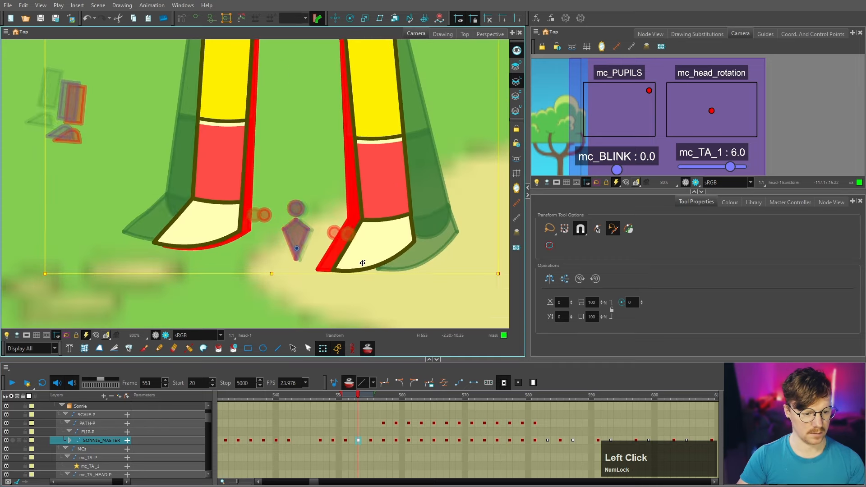
{"action": "left_click_drag", "start_coordinate": [361, 262], "coordinate": [341, 266]}
{"action": "key", "text": "period"}
{"action": "key", "text": "period"}
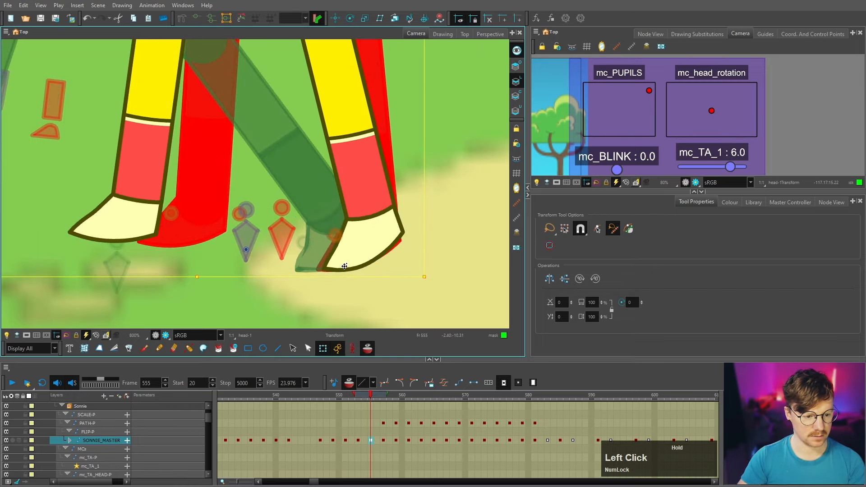
Delete the PATH-P keyframes from frame 559 to 579.
{"action": "left_click_drag", "start_coordinate": [384, 424], "coordinate": [434, 424]}
{"action": "left_click", "coordinate": [522, 424]}
{"action": "left_click", "coordinate": [393, 424], "text": "shift"}
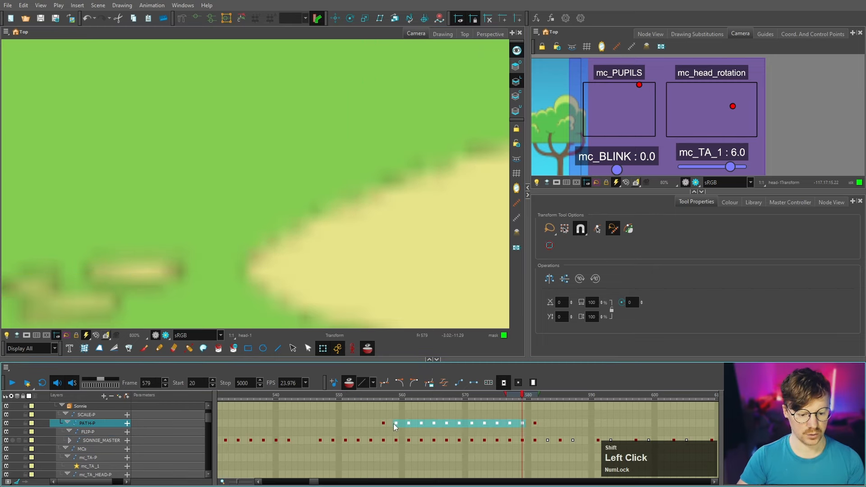
{"action": "key", "text": "F7"}
Move the PATH-P position at frame 557 so the planted foot lines up with the previous pose's onion skin.
{"action": "left_click", "coordinate": [385, 423]}
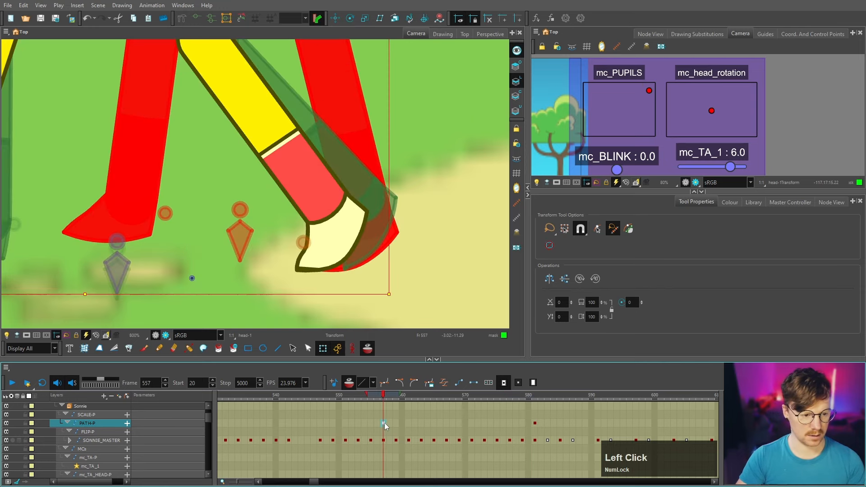
{"action": "scroll", "coordinate": [304, 266], "scroll_direction": "up", "scroll_amount": 3}
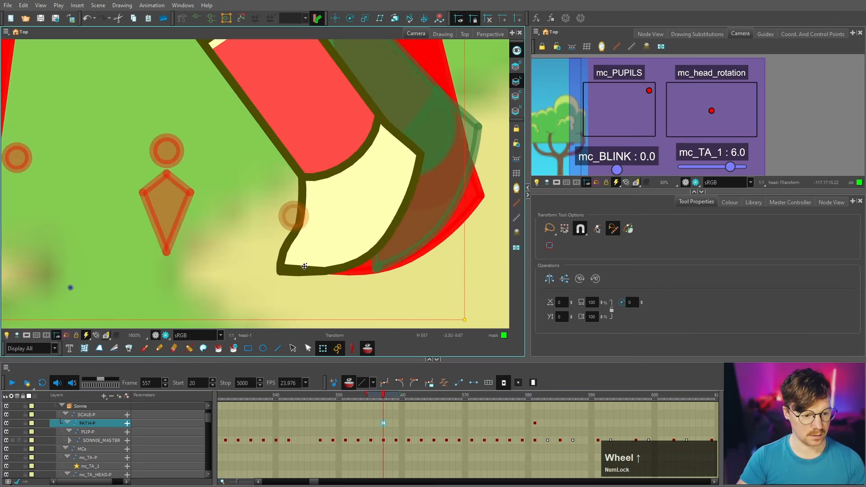
{"action": "left_click_drag", "start_coordinate": [304, 266], "coordinate": [341, 265]}
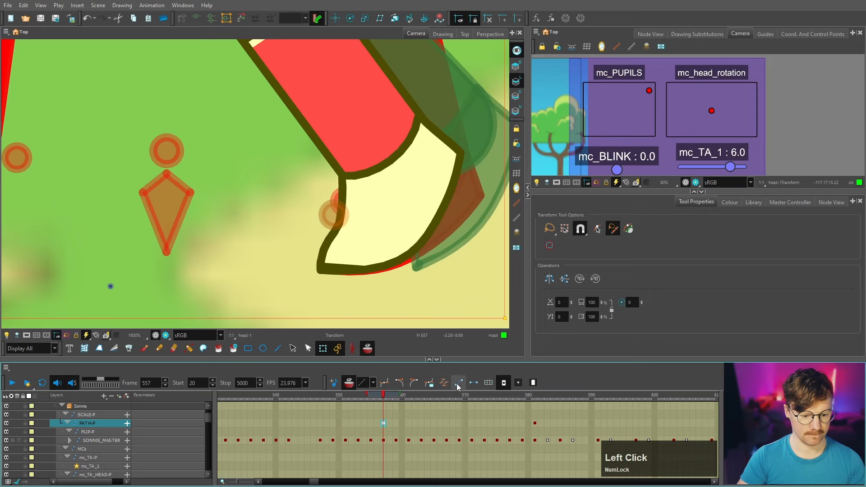
Interpolate PATH-P from frame 557 to 581, convert it to stop-motion keyframes on every second frame, and play it back.
{"action": "left_click", "coordinate": [457, 383]}
{"action": "left_click", "coordinate": [534, 424]}
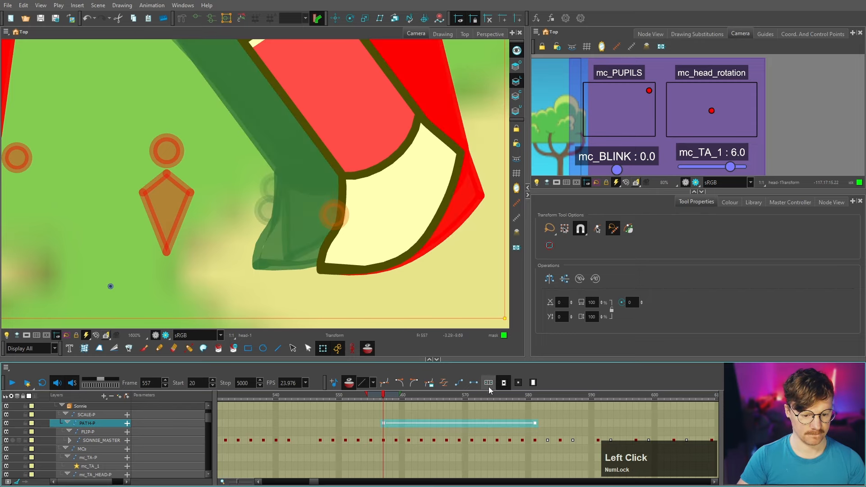
{"action": "left_click", "coordinate": [489, 384]}
{"action": "left_click", "coordinate": [447, 271]}
{"action": "left_click", "coordinate": [13, 383]}
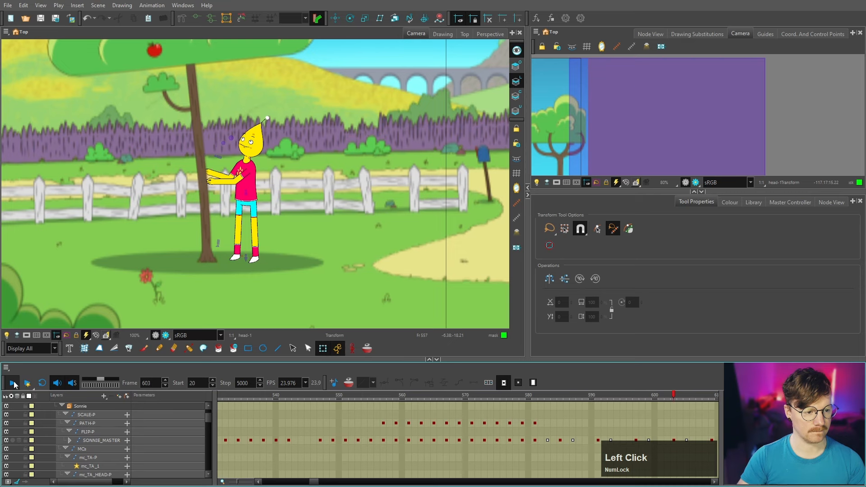
{"action": "left_click", "coordinate": [13, 383]}
Clear the extra SONNIE_MASTER keyframe at frame 583 and retime the exposure so the arms-out pose at the tree starts at frame 587.
{"action": "left_click", "coordinate": [547, 440]}
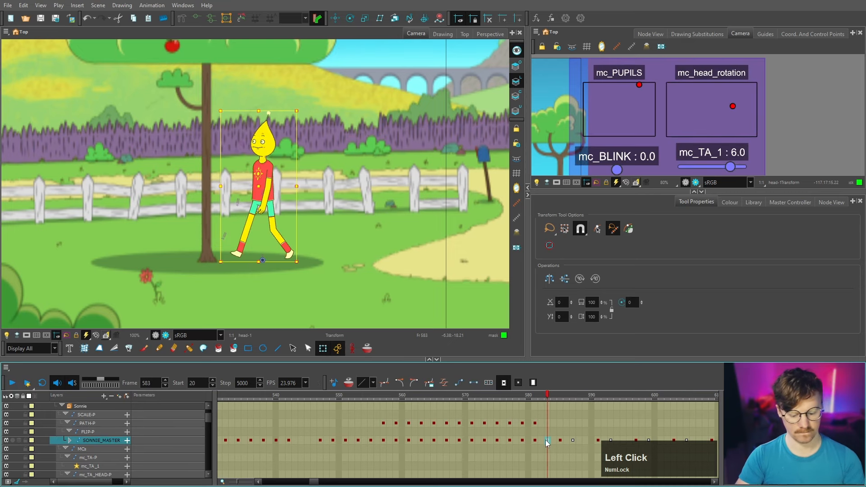
{"action": "key", "text": "F7"}
{"action": "left_click", "coordinate": [573, 440]}
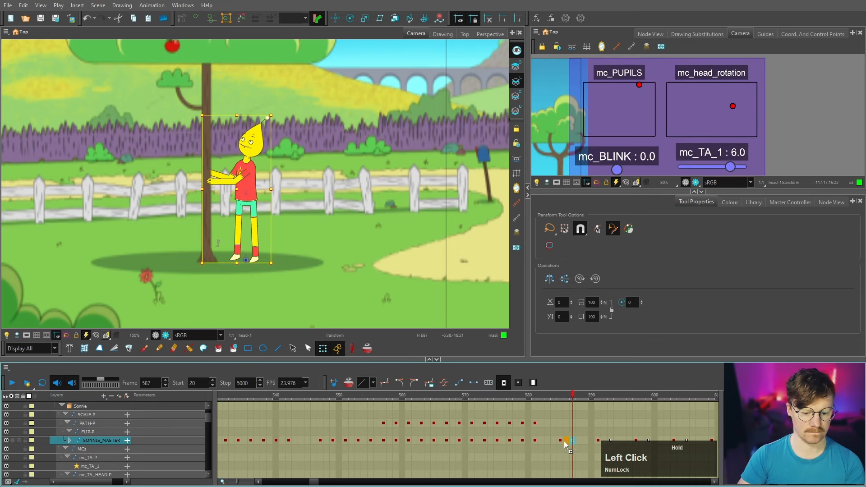
{"action": "left_click_drag", "start_coordinate": [564, 440], "coordinate": [564, 440]}
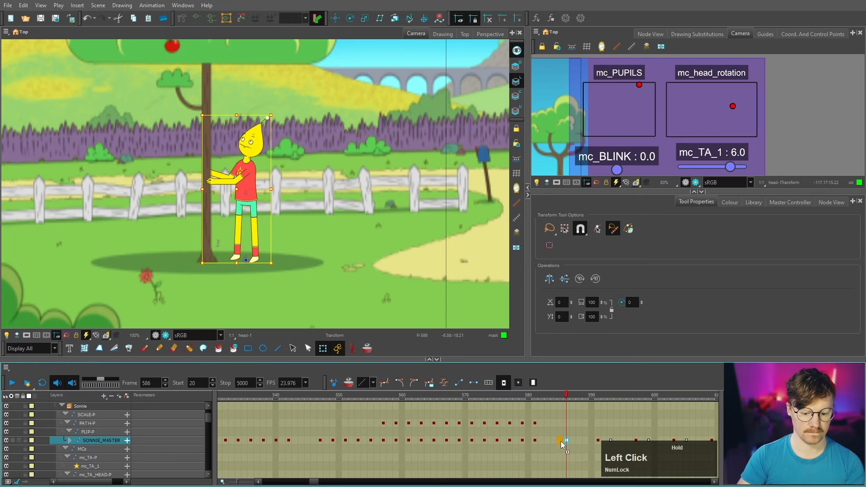
{"action": "left_click", "coordinate": [561, 442]}
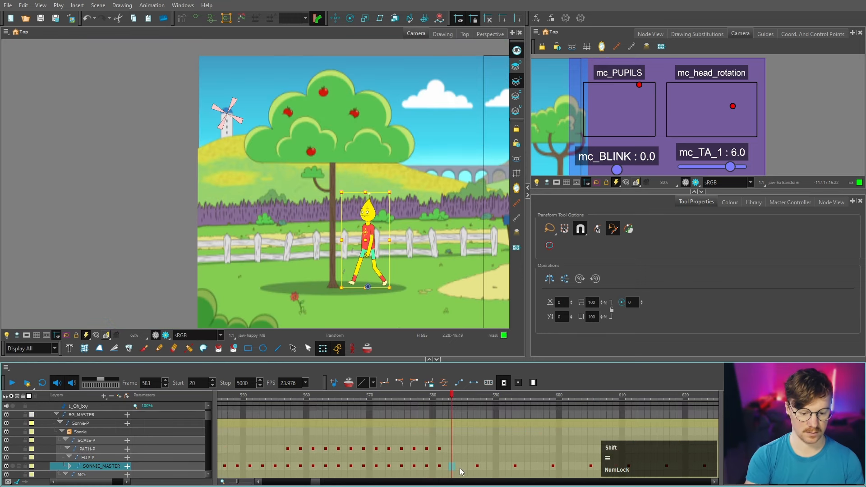
Keyframe the SONNIE_MASTER in-betweens at frames 583 and 585 and make the 581 to 587 segment stop-motion.
{"action": "left_click", "coordinate": [459, 384]}
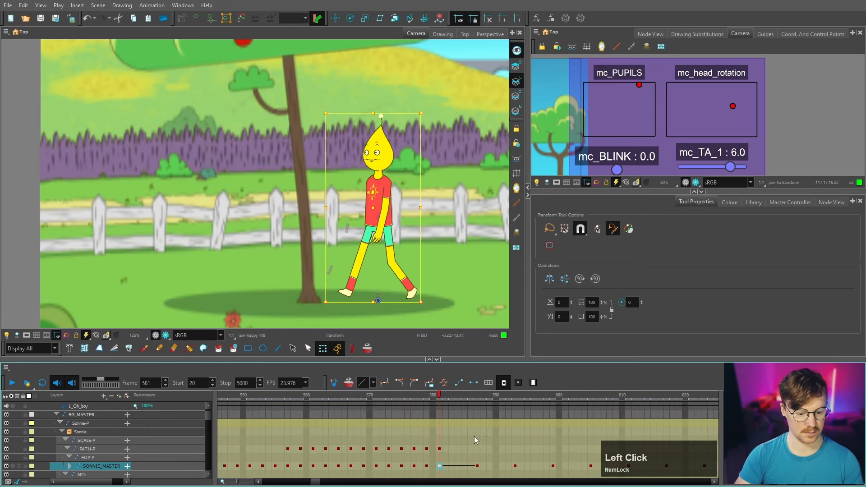
{"action": "left_click", "coordinate": [465, 467]}
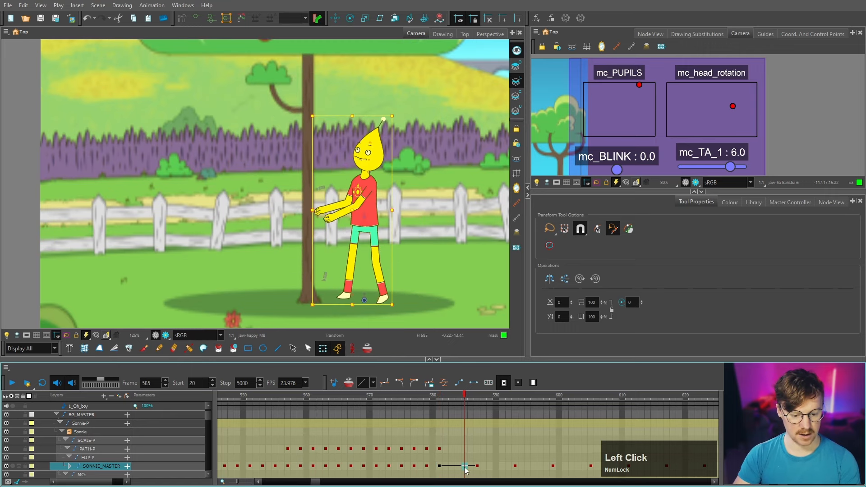
{"action": "key", "text": "F6"}
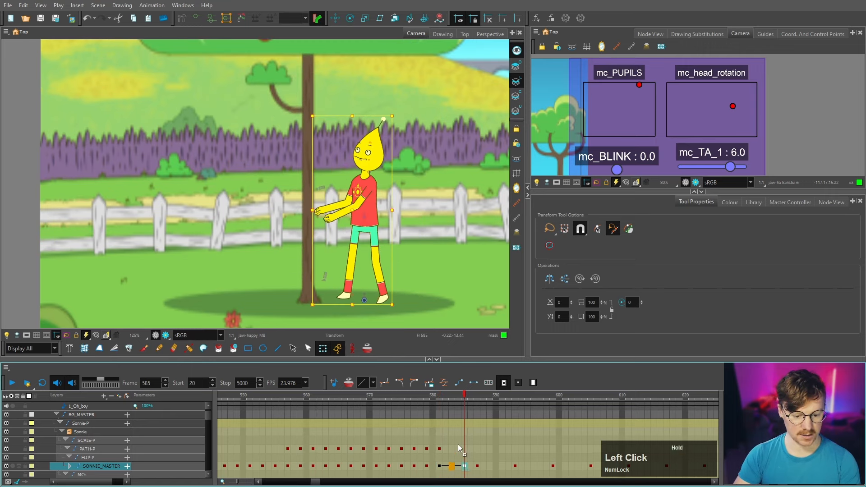
{"action": "left_click", "coordinate": [460, 384]}
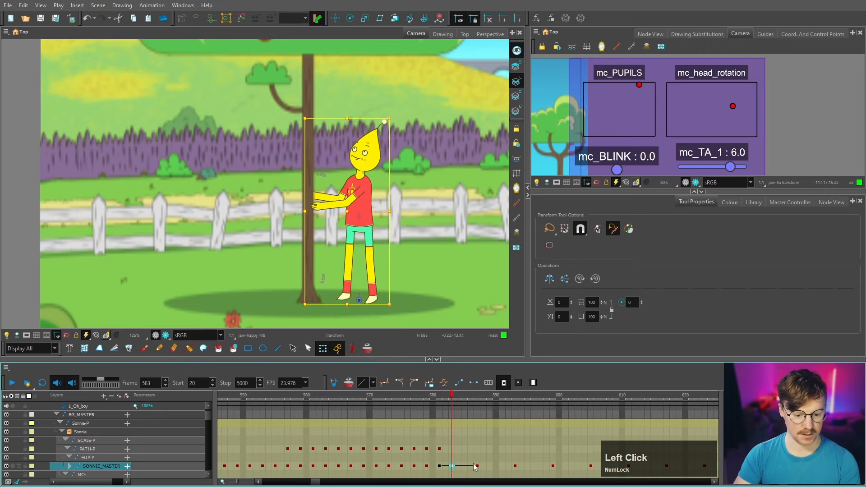
{"action": "left_click", "coordinate": [437, 468]}
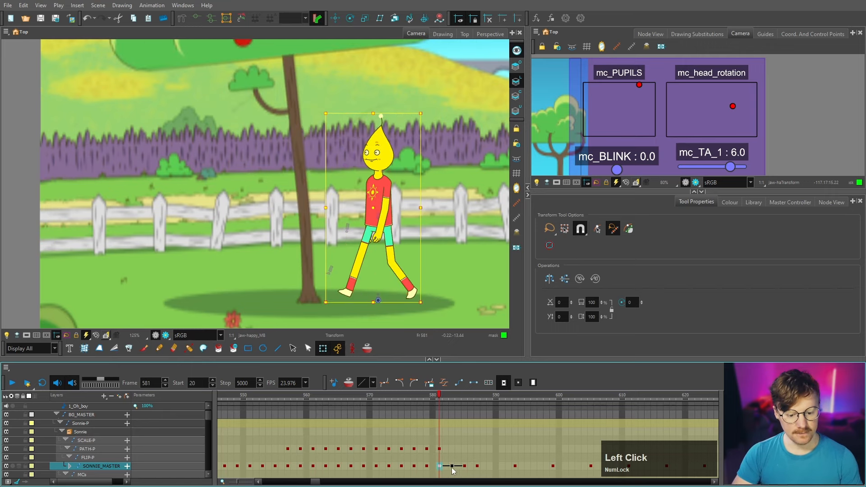
At frame 583, use onion skin to rotate the trailing lower leg outward between the walk and standing poses.
{"action": "left_click", "coordinate": [451, 396]}
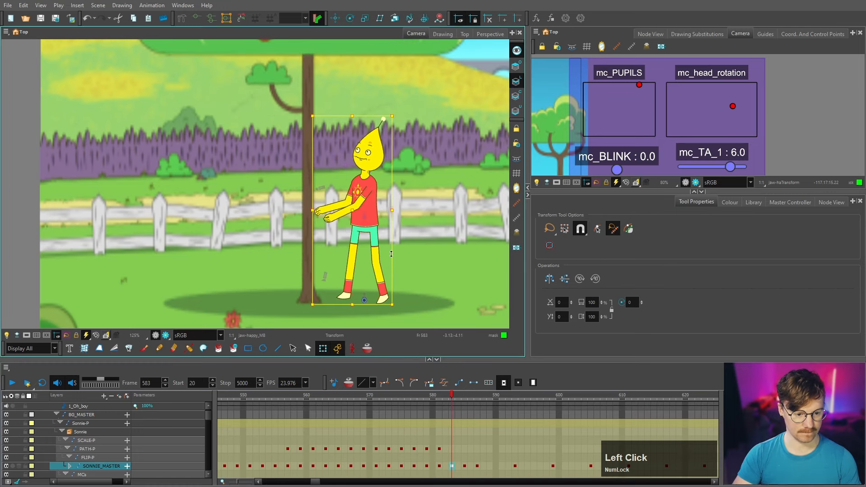
{"action": "scroll", "coordinate": [381, 299], "scroll_direction": "up", "scroll_amount": 4}
{"action": "left_click", "coordinate": [382, 255]}
{"action": "scroll", "coordinate": [382, 255], "scroll_direction": "down", "scroll_amount": 3}
{"action": "key", "text": "b"}
{"action": "key", "text": "b"}
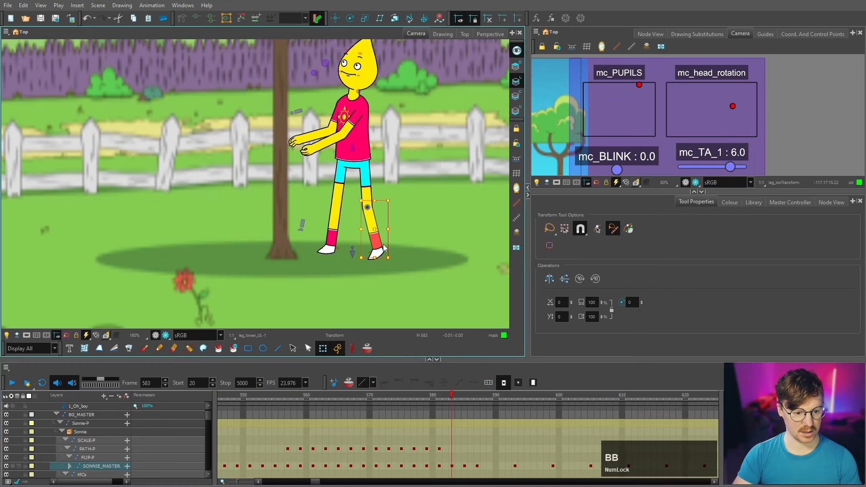
{"action": "scroll", "coordinate": [382, 257], "scroll_direction": "up", "scroll_amount": 4}
{"action": "left_click", "coordinate": [366, 349]}
{"action": "scroll", "coordinate": [404, 305], "scroll_direction": "up", "scroll_amount": 1}
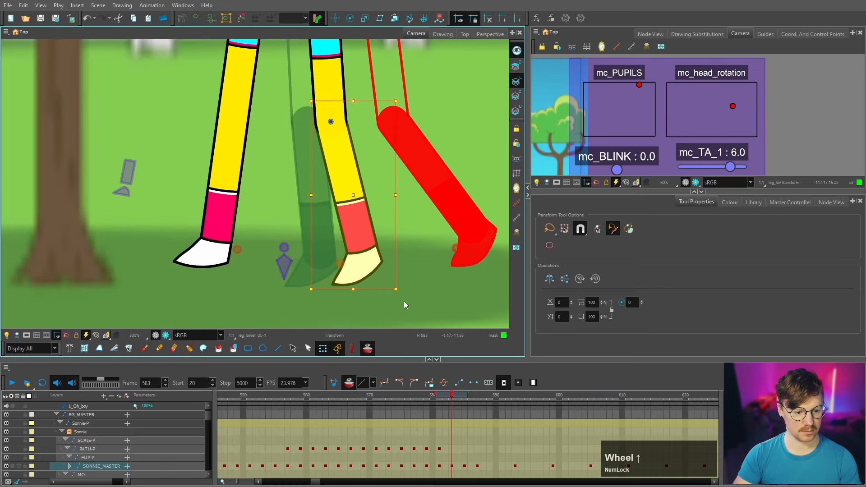
{"action": "left_click_drag", "start_coordinate": [401, 295], "coordinate": [418, 260]}
{"action": "scroll", "coordinate": [402, 279], "scroll_direction": "down", "scroll_amount": 4}
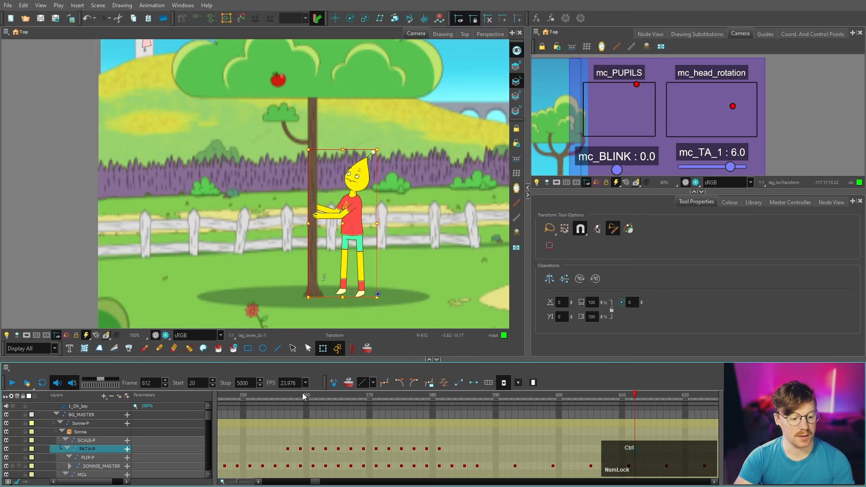